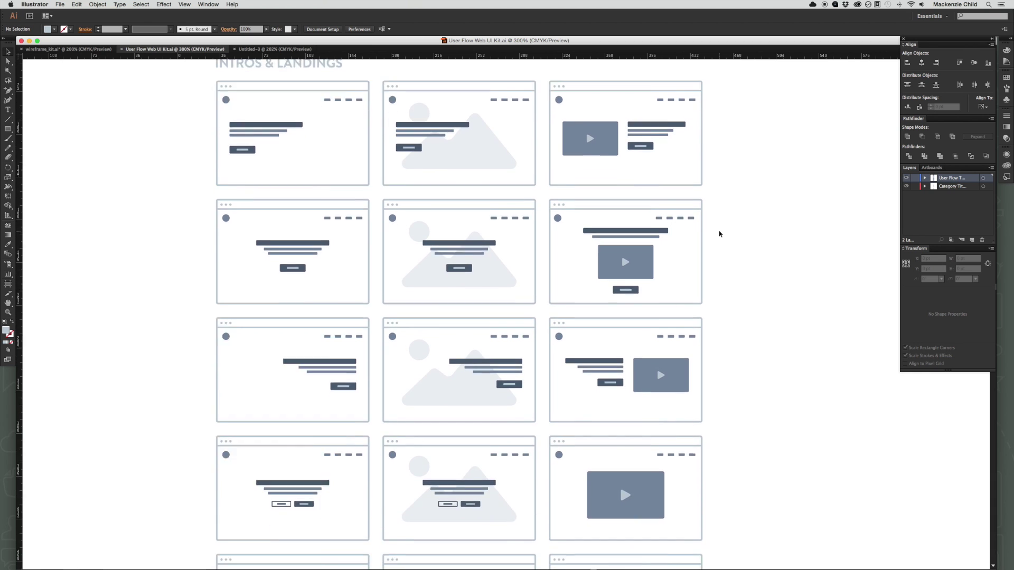
Examine the kit's wireframe categories from Intros & Landings down to Testimonials & Callouts.
scroll(719, 234, down, 4)
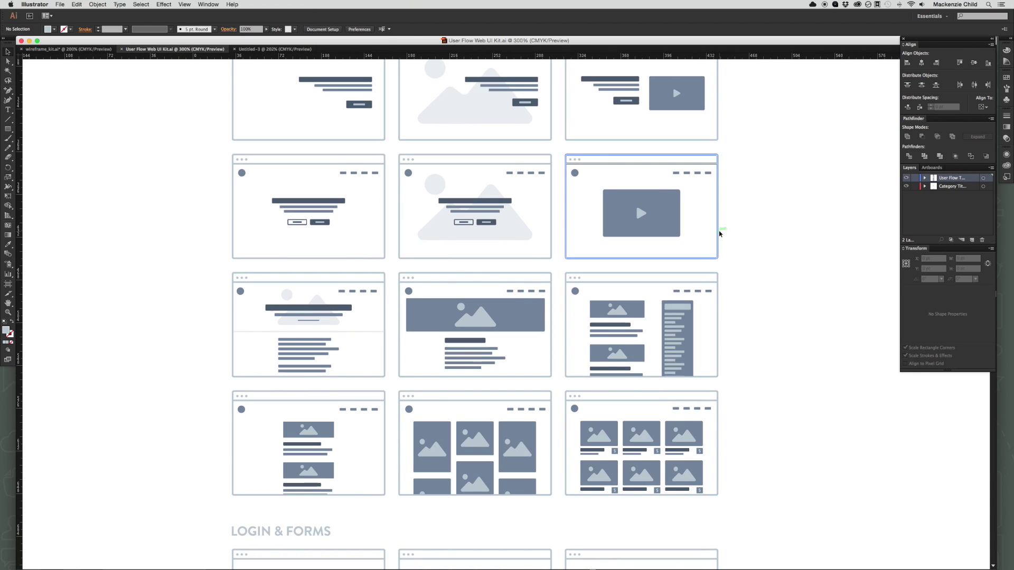
scroll(718, 235, down, 5)
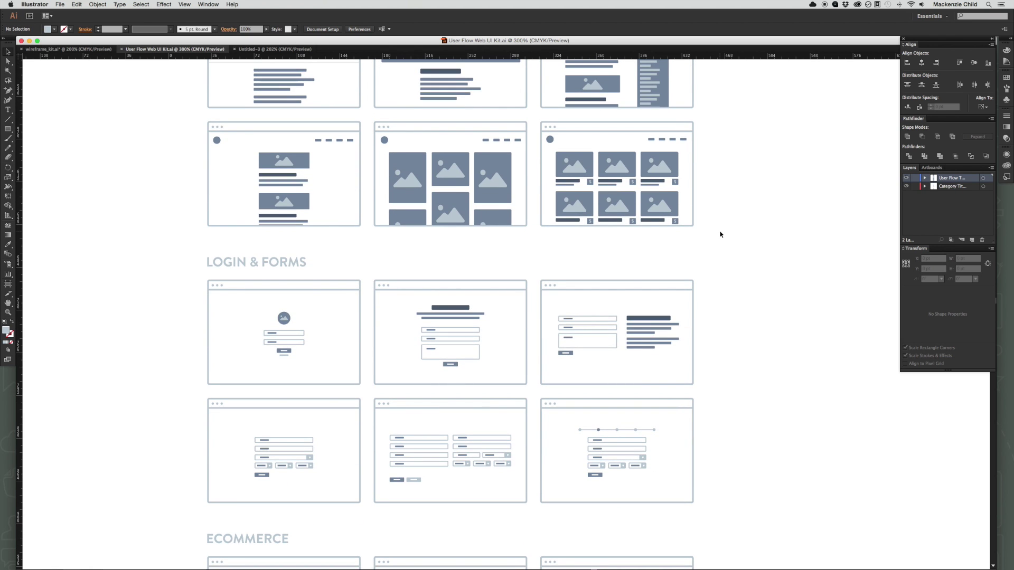
scroll(720, 234, down, 10)
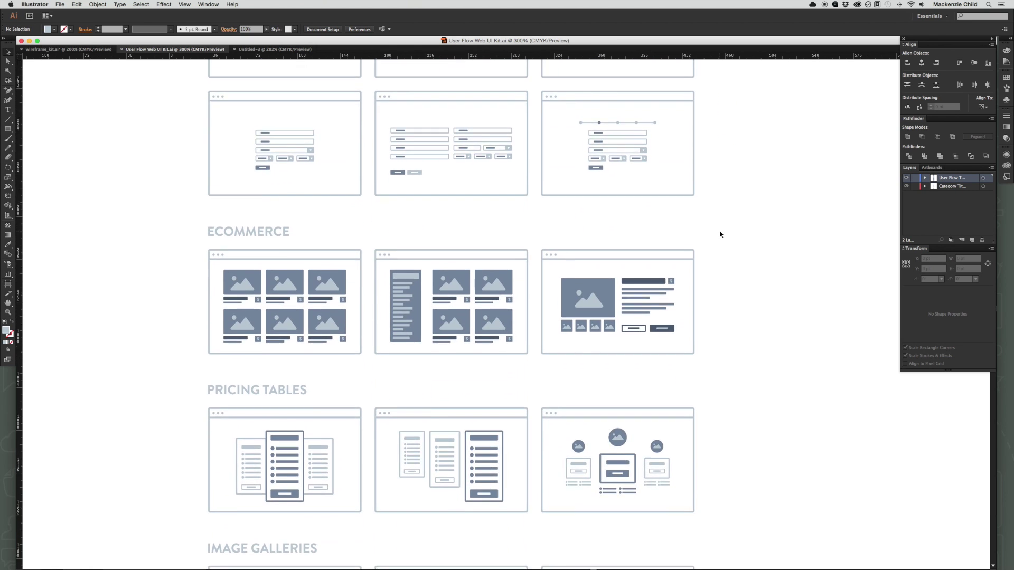
scroll(720, 234, down, 5)
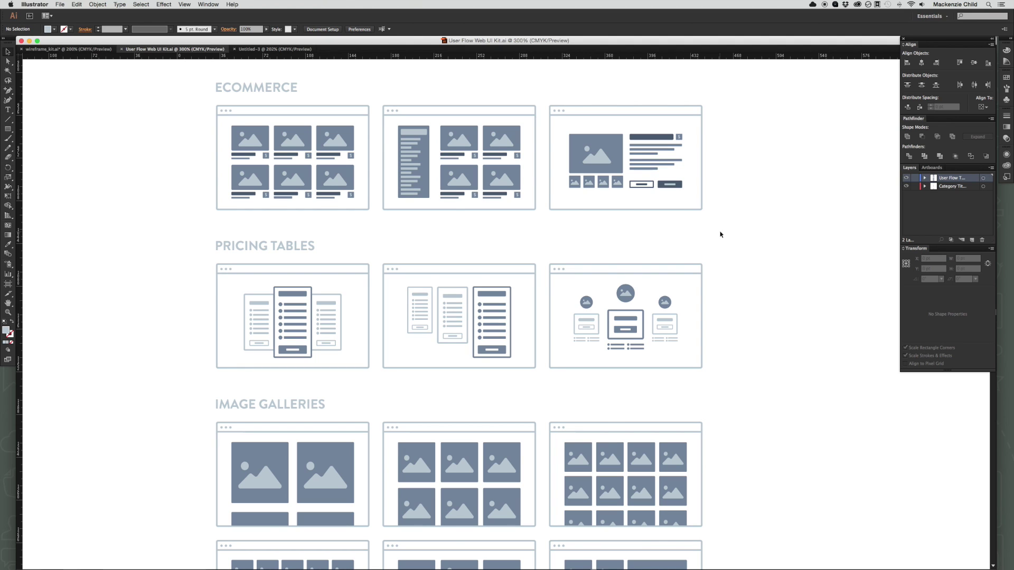
scroll(721, 234, down, 5)
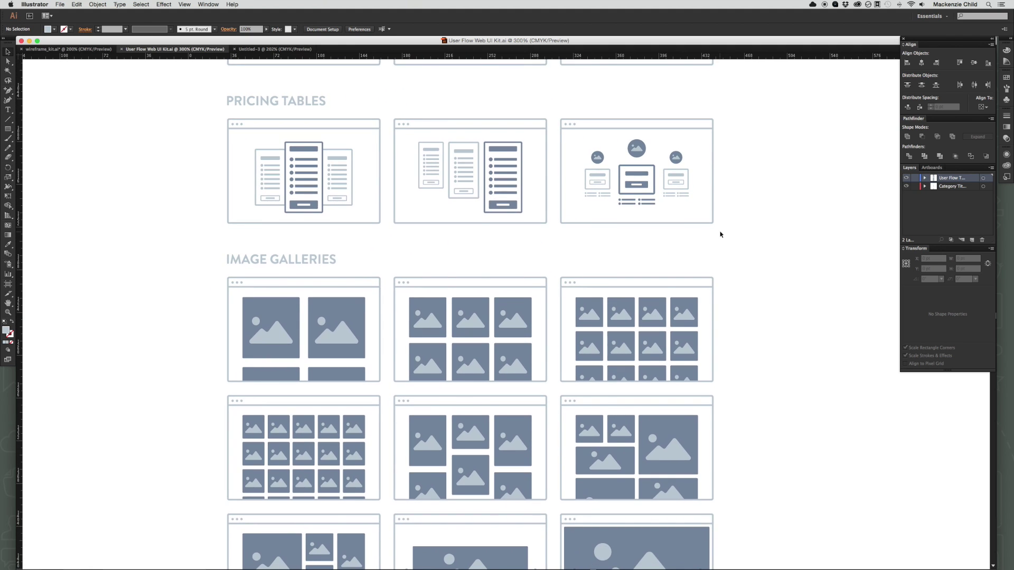
scroll(720, 233, down, 4)
scroll(720, 234, down, 5)
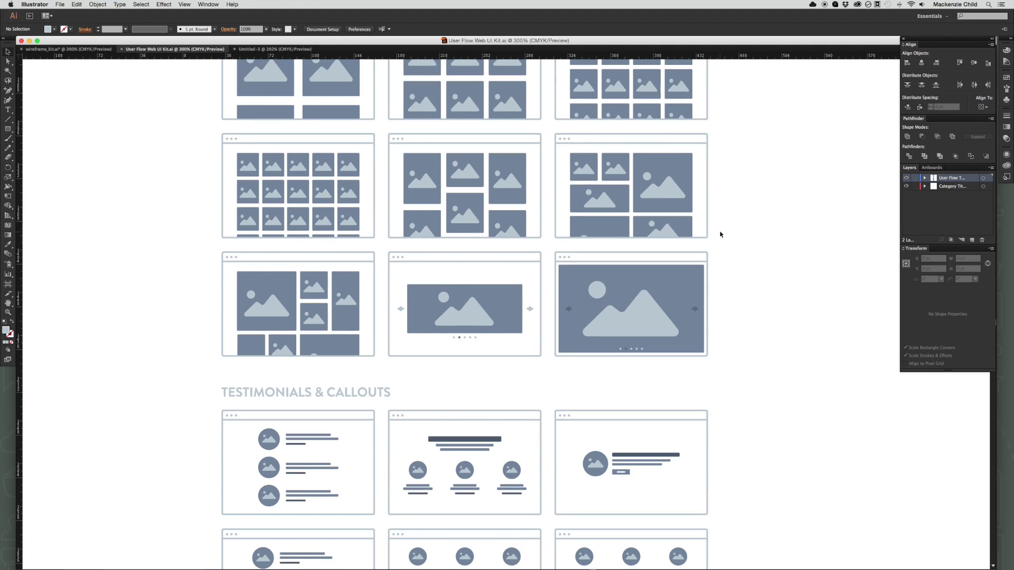
scroll(721, 234, down, 5)
scroll(720, 234, down, 4)
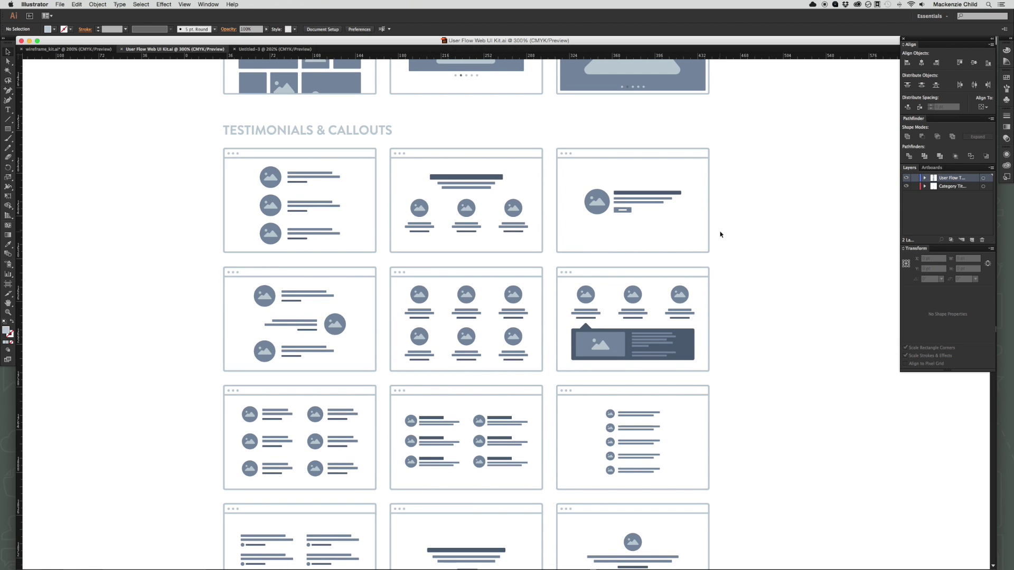
scroll(720, 234, down, 6)
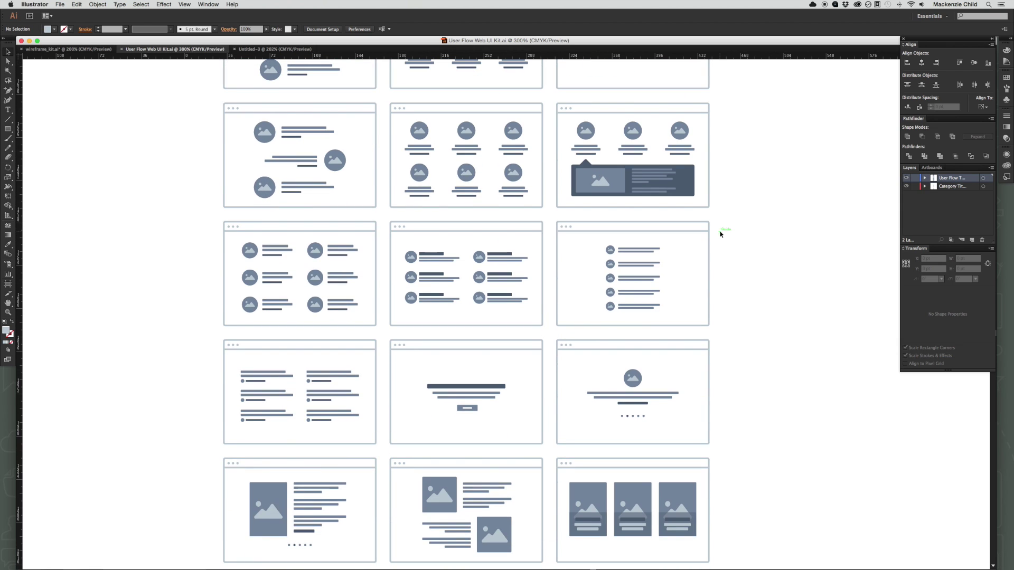
Select the five-row avatar list wireframe and the alternating image-and-text wireframe in Testimonials & Callouts.
click(660, 264)
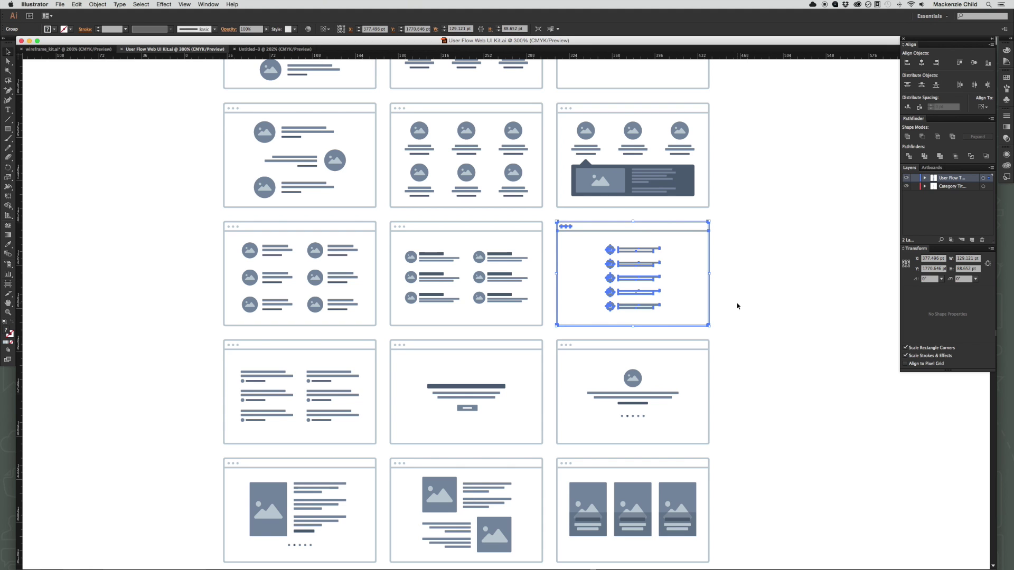
scroll(737, 303, down, 7)
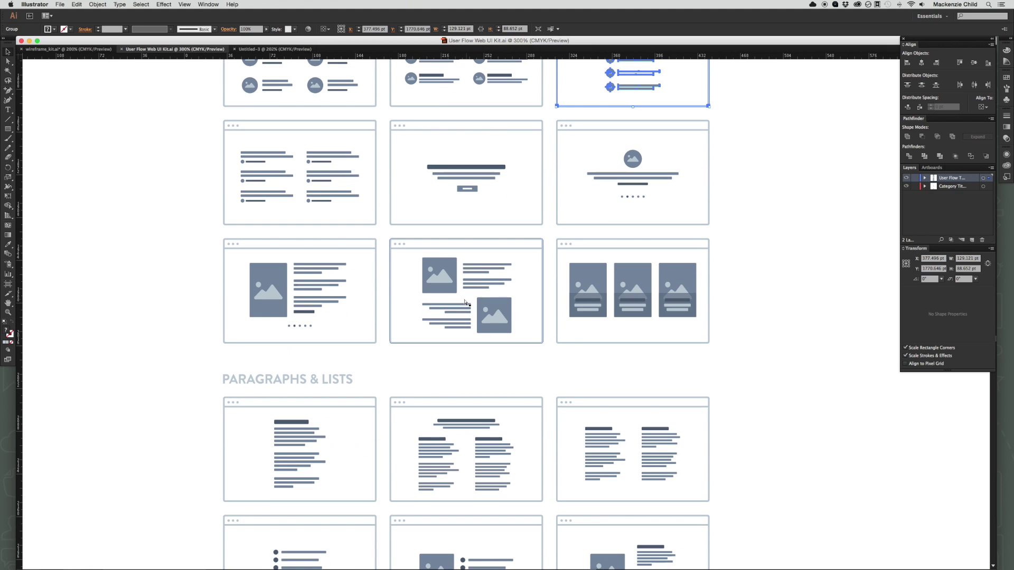
scroll(632, 237, up, 5)
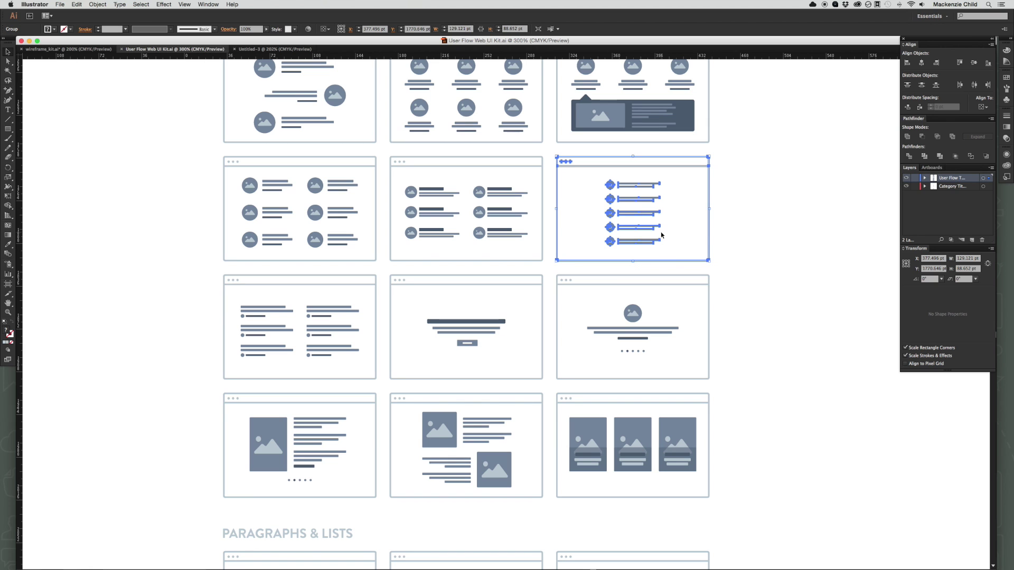
click(520, 409)
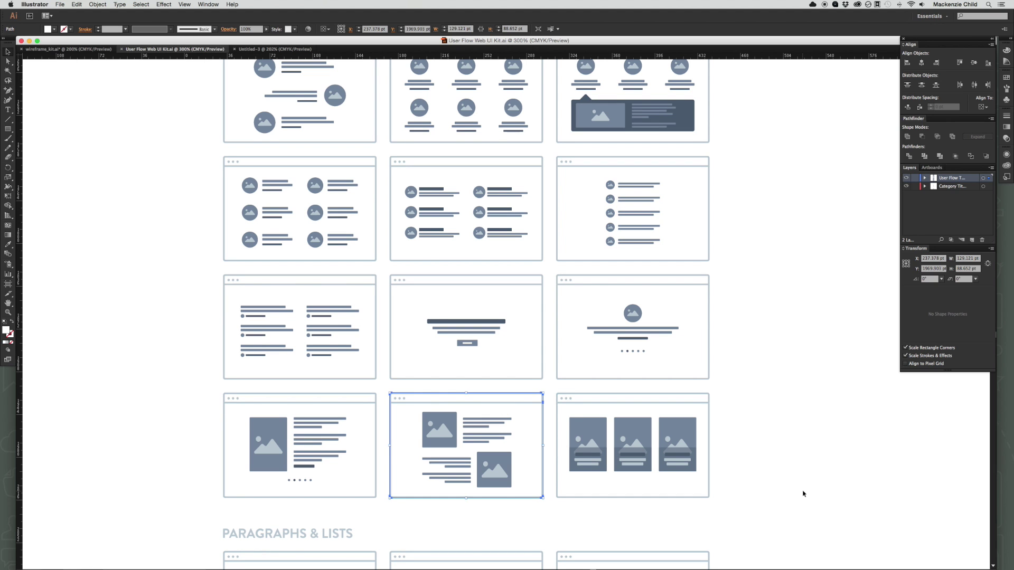
scroll(803, 493, down, 6)
scroll(802, 470, up, 5)
scroll(802, 453, up, 1)
click(525, 430)
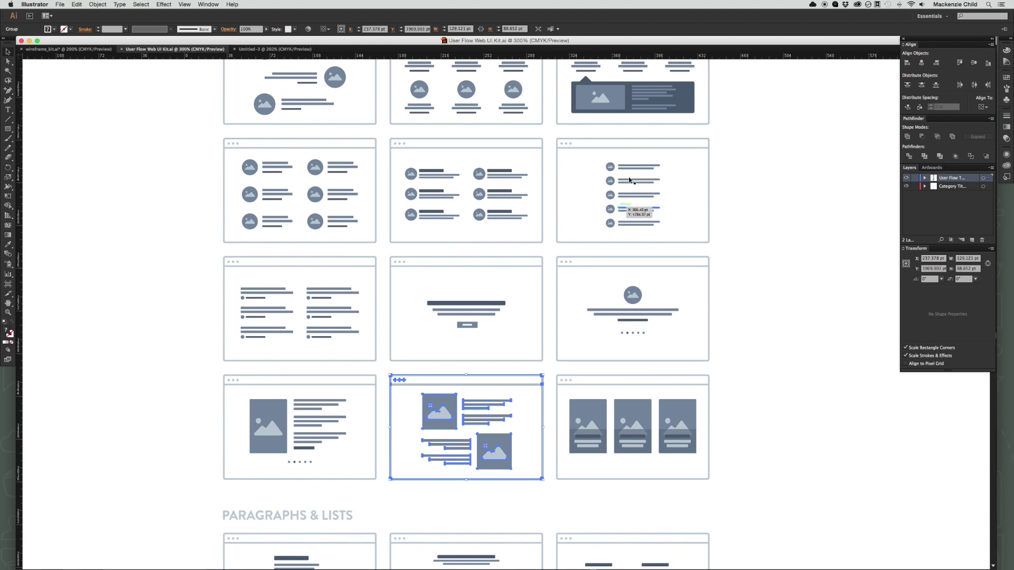
shift+click(619, 83)
shift+click(619, 83)
shift+click(634, 153)
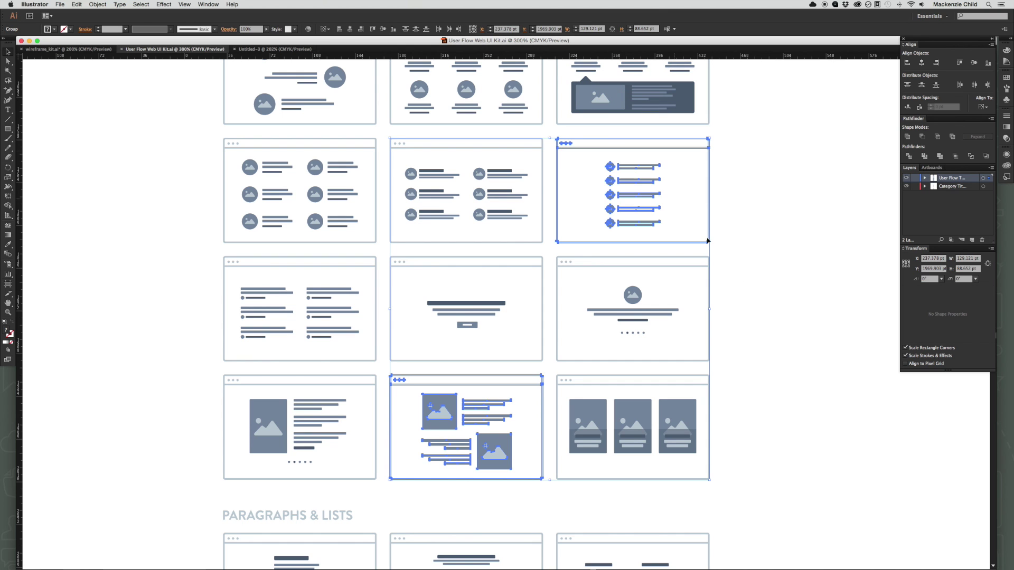
Add all the shapes under Arrows & Lines to the selection.
scroll(772, 362, down, 6)
scroll(773, 362, down, 10)
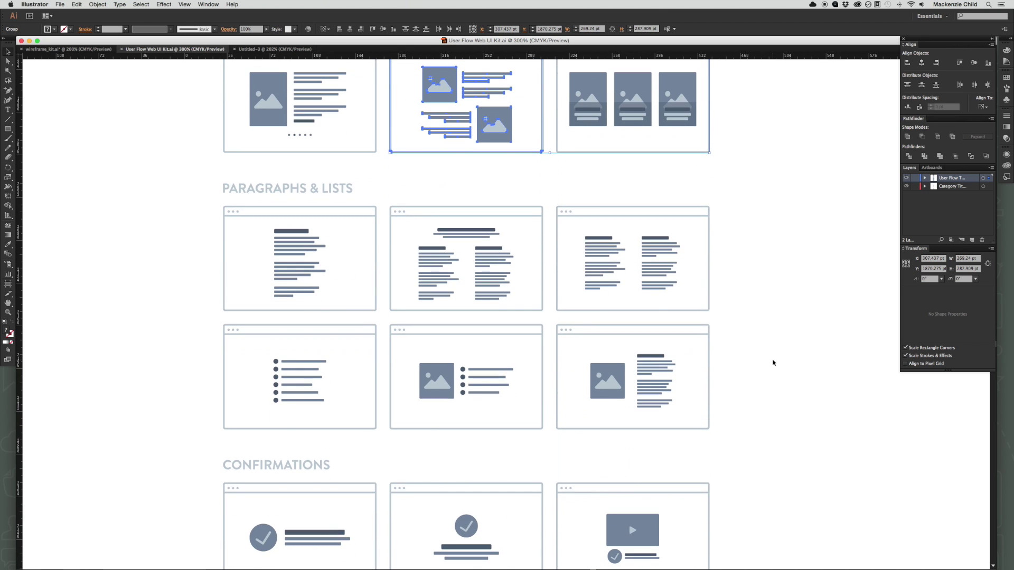
scroll(772, 362, down, 5)
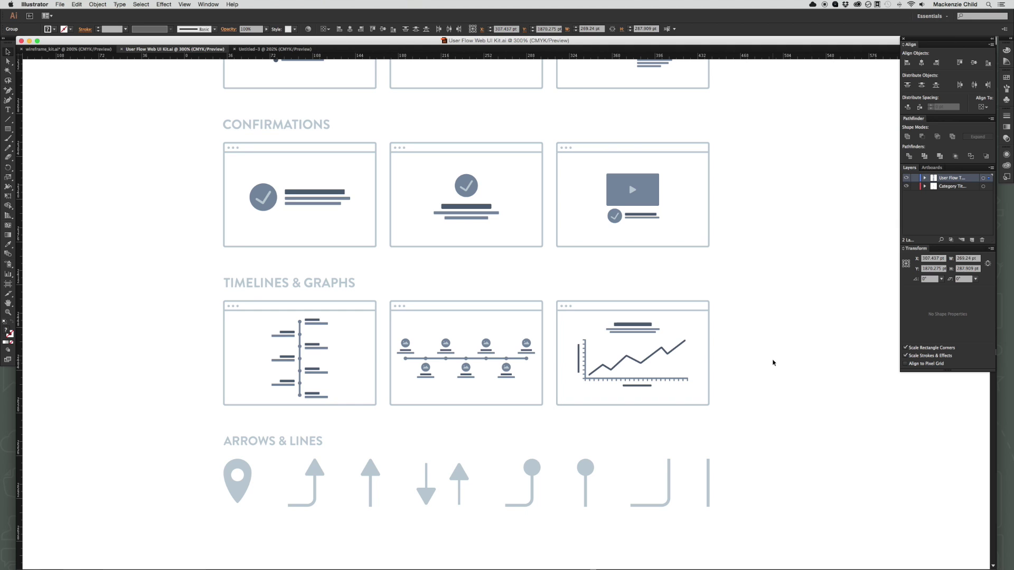
drag(786, 429, 491, 467)
drag(207, 459, 464, 502)
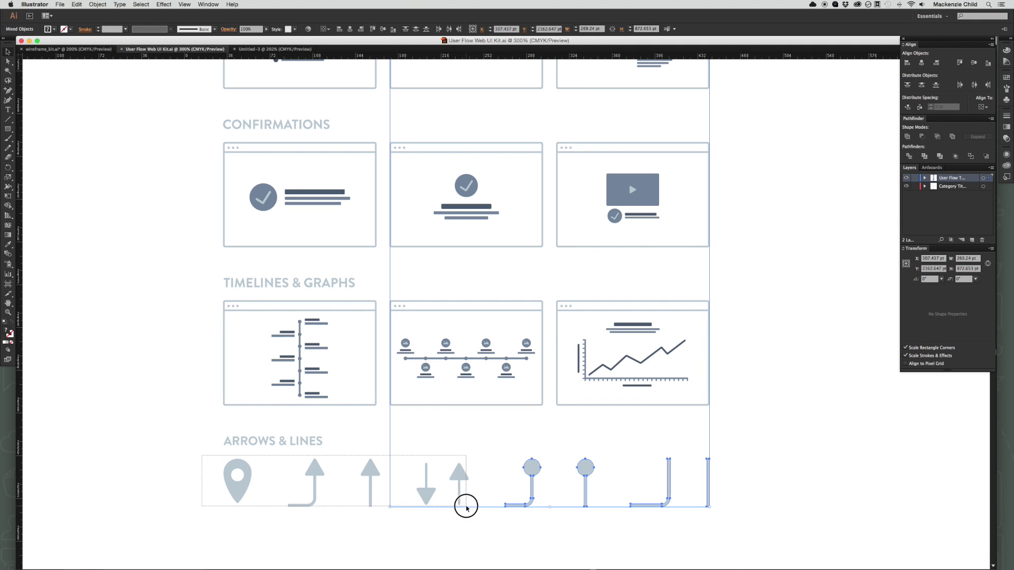
Add the three wireframes in the first row of Login & Forms to the selection.
scroll(628, 390, up, 9)
scroll(625, 389, up, 10)
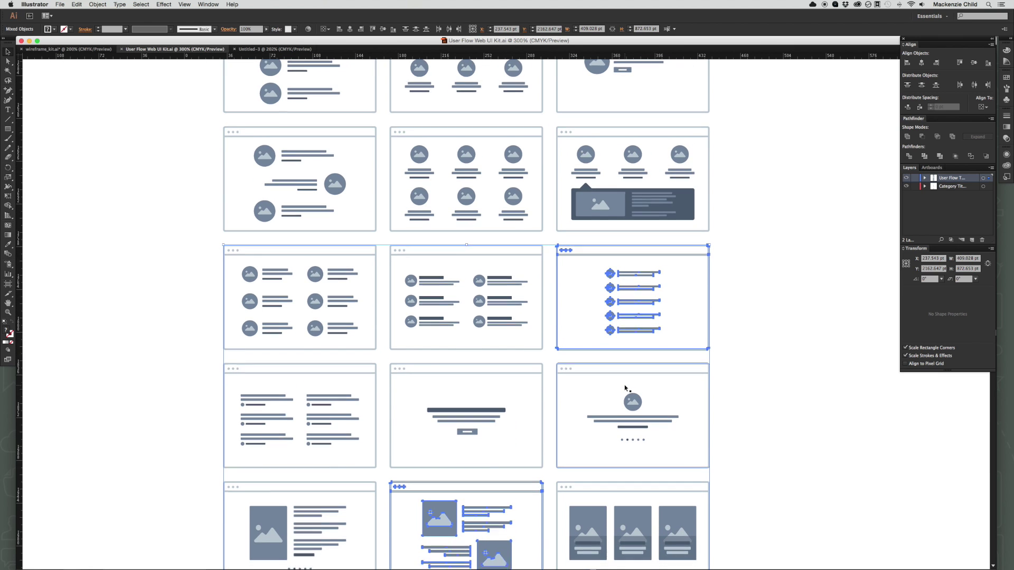
scroll(625, 391, down, 2)
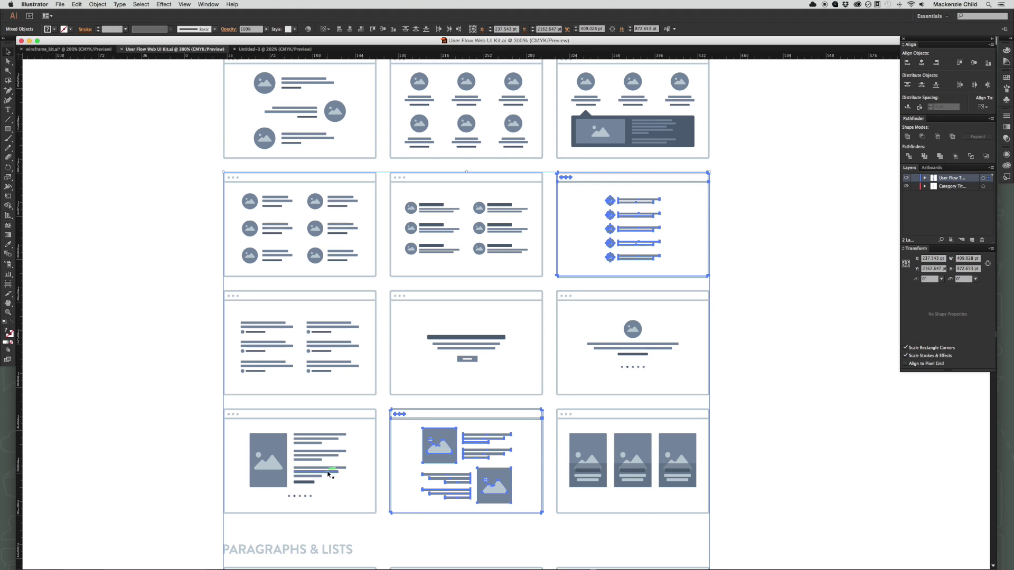
scroll(328, 474, up, 8)
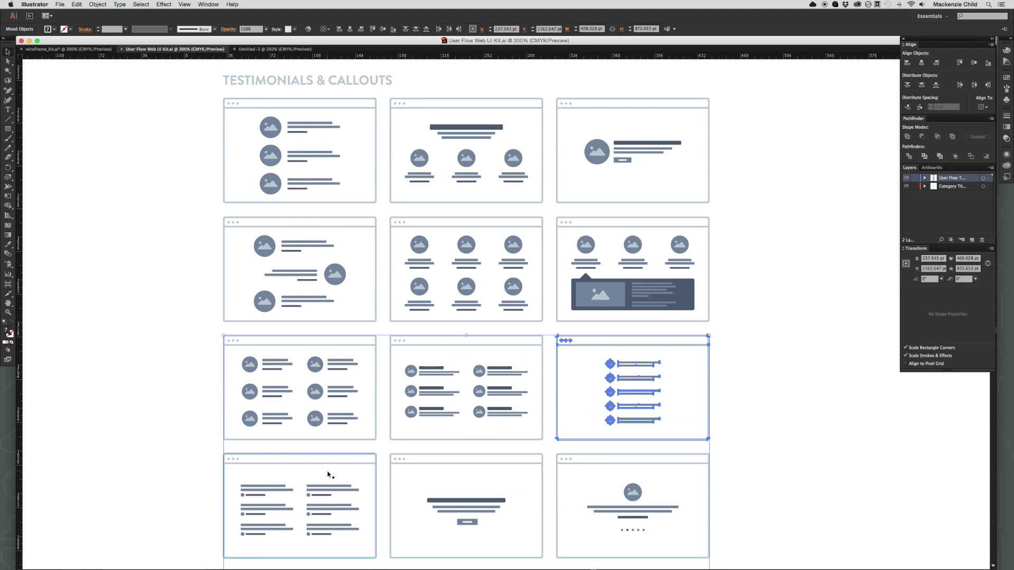
scroll(329, 474, up, 12)
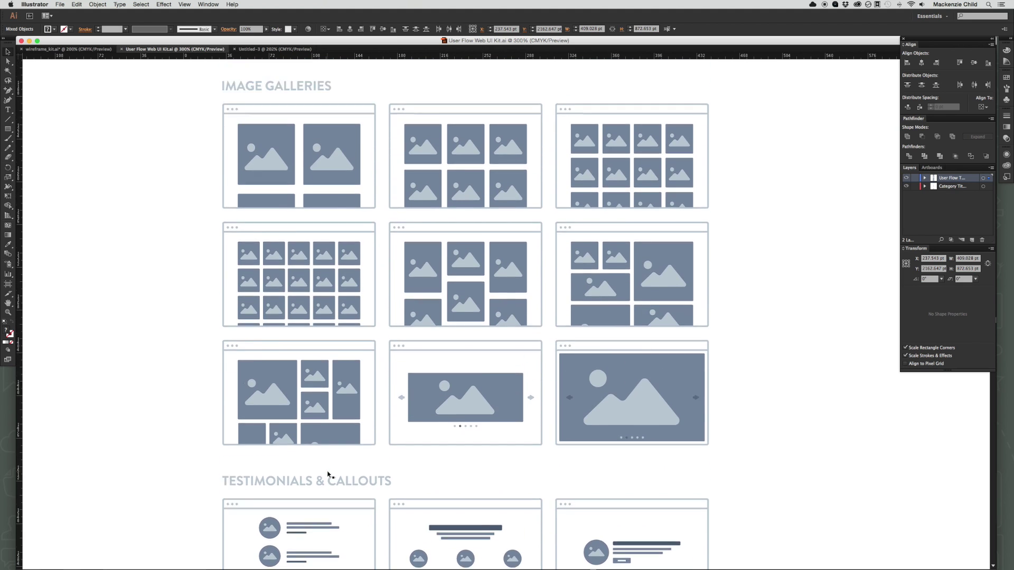
scroll(328, 474, up, 8)
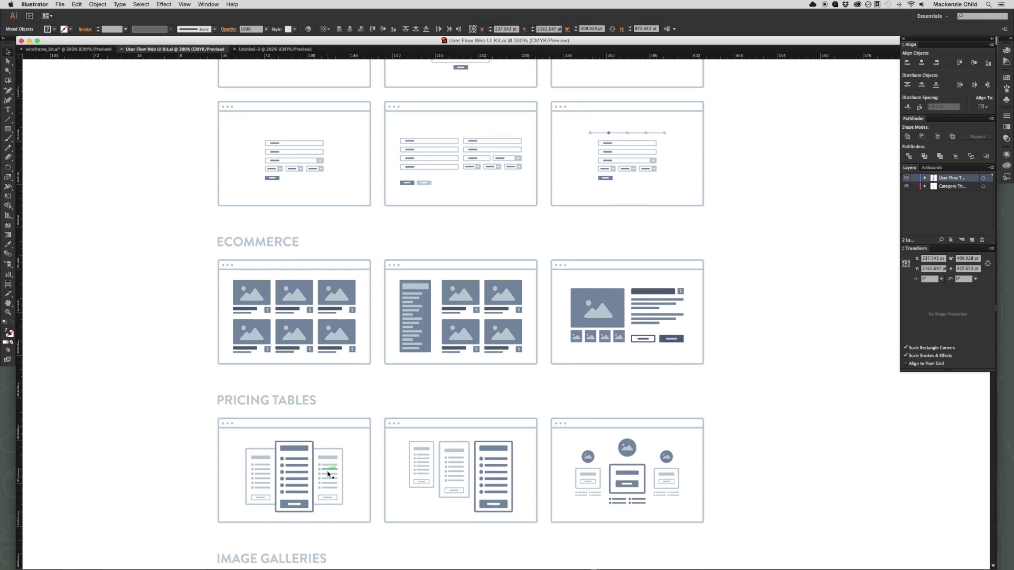
scroll(328, 474, up, 1)
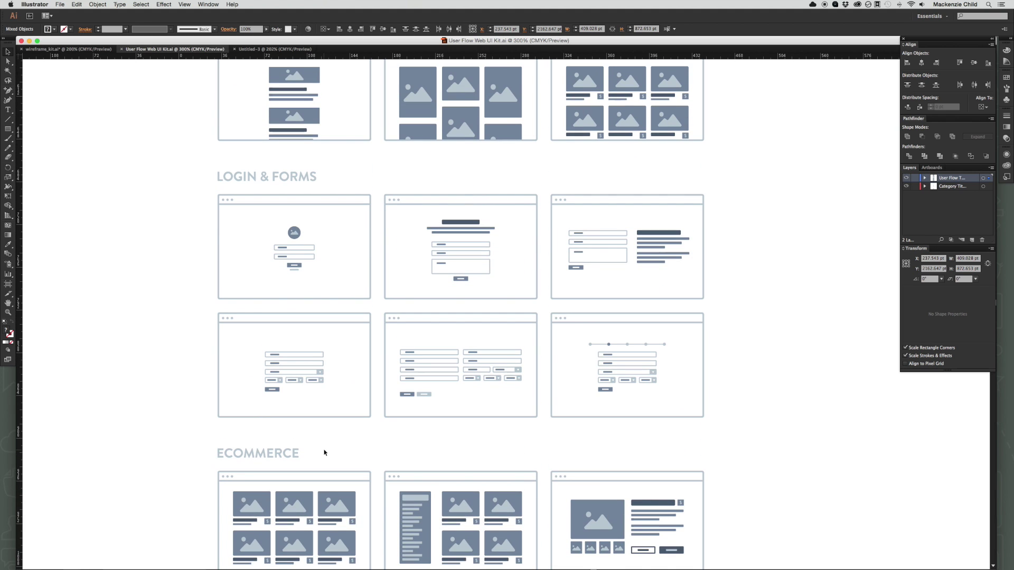
click(331, 272)
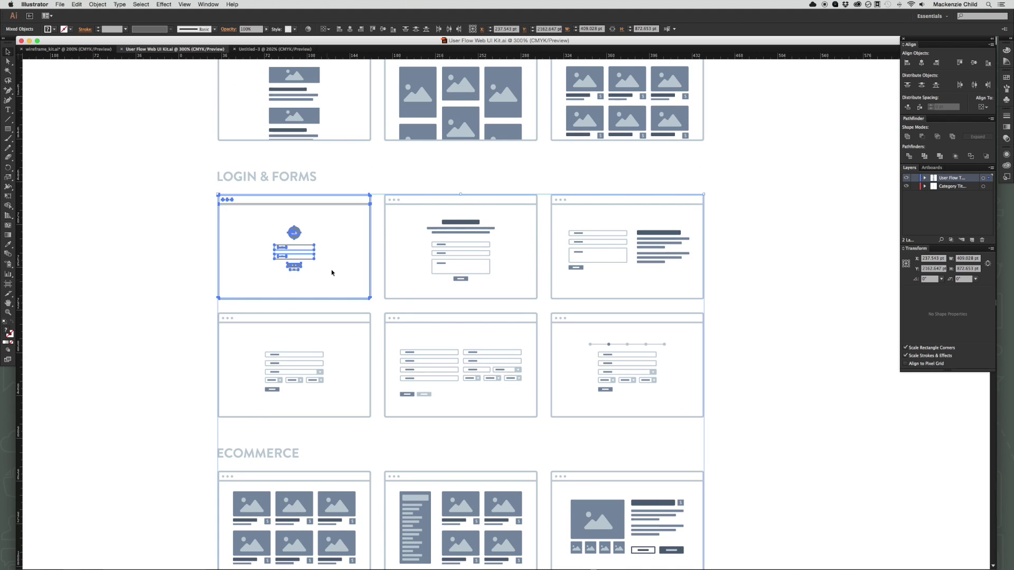
shift+click(467, 261)
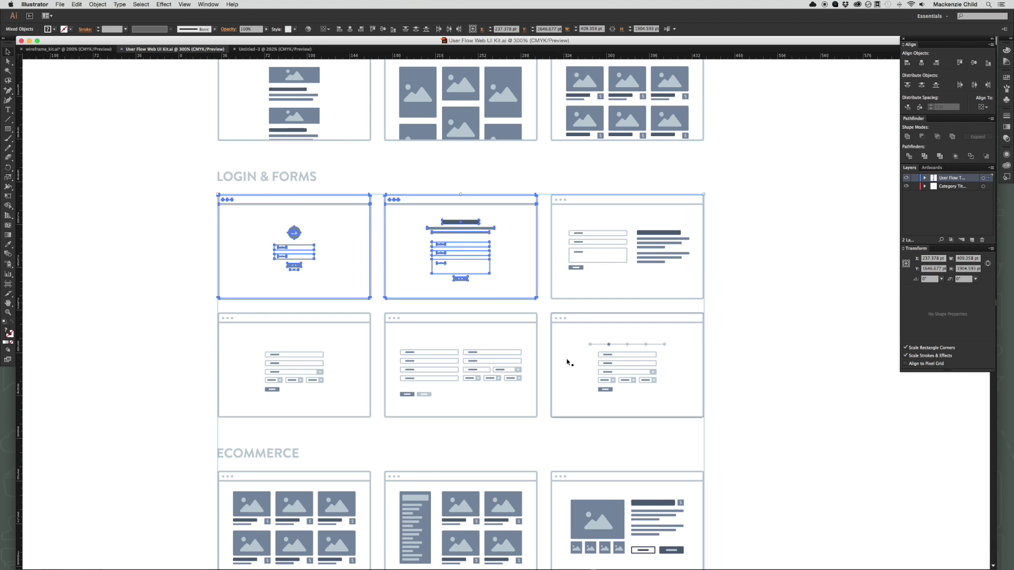
shift+click(665, 247)
Add the single-column wireframe with stacked images, in the last row of Intros & Landings, to the selection.
scroll(705, 293, up, 5)
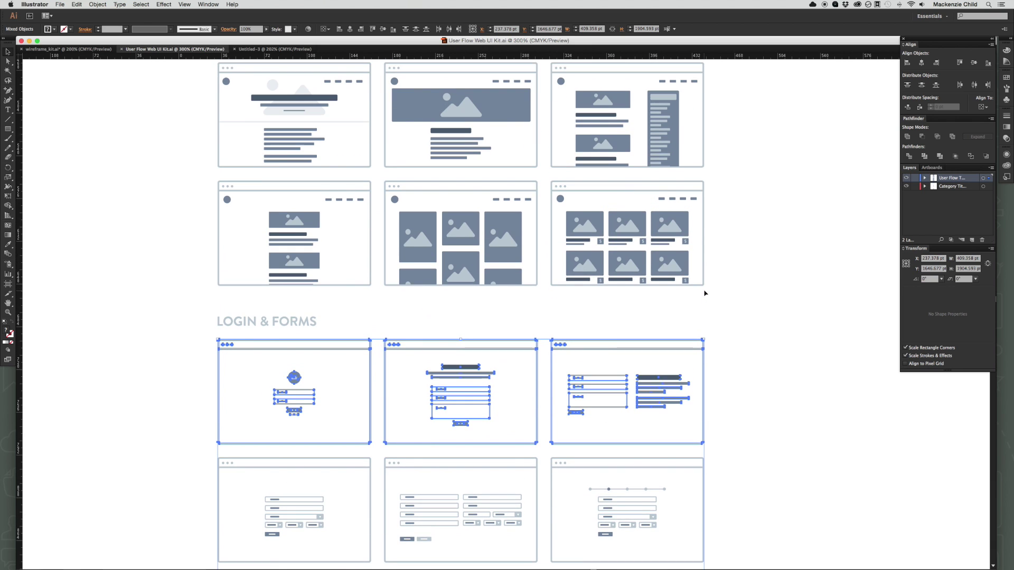
scroll(701, 296, up, 3)
scroll(702, 297, up, 3)
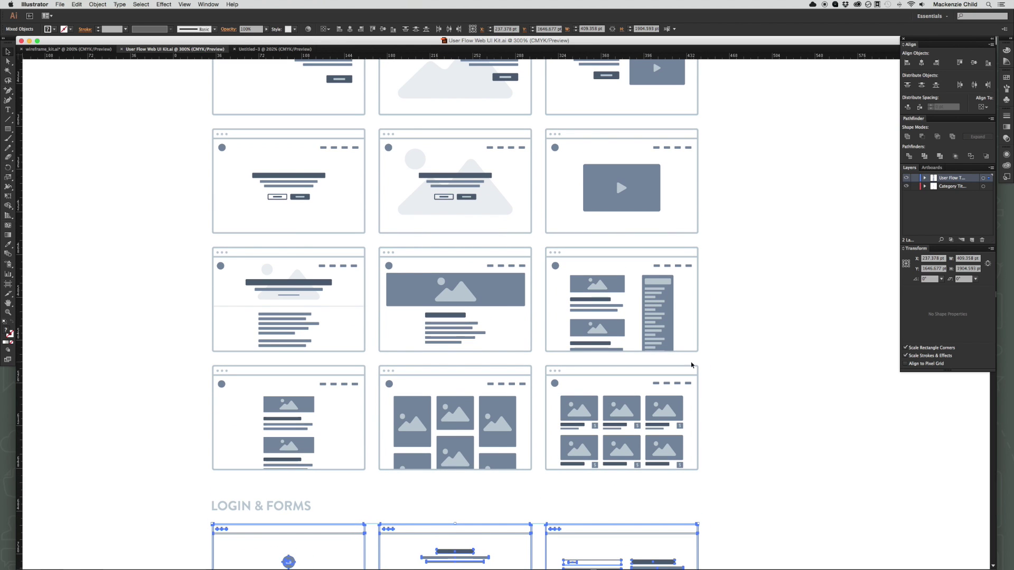
shift+click(283, 409)
scroll(535, 405, up, 9)
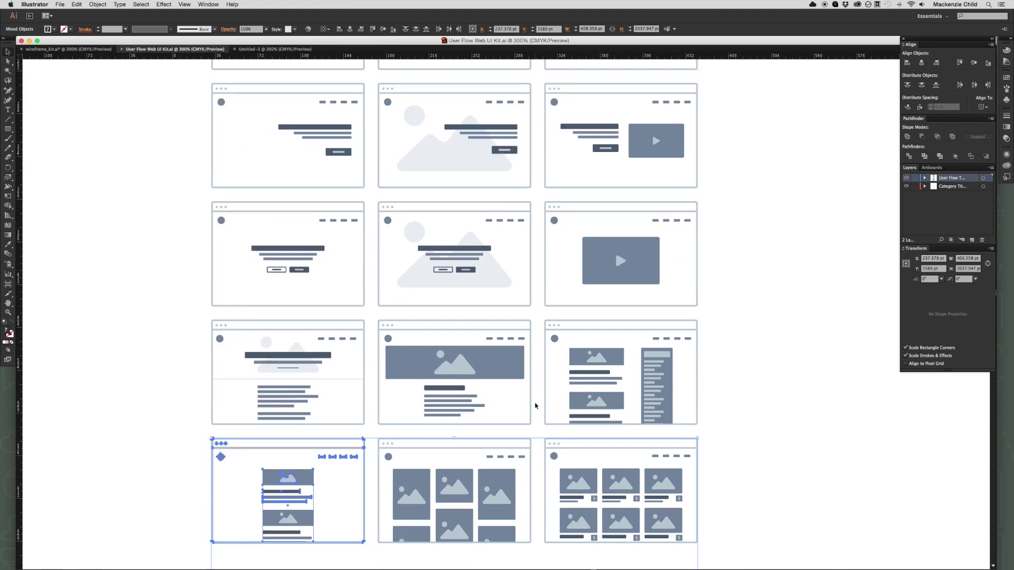
scroll(535, 405, up, 2)
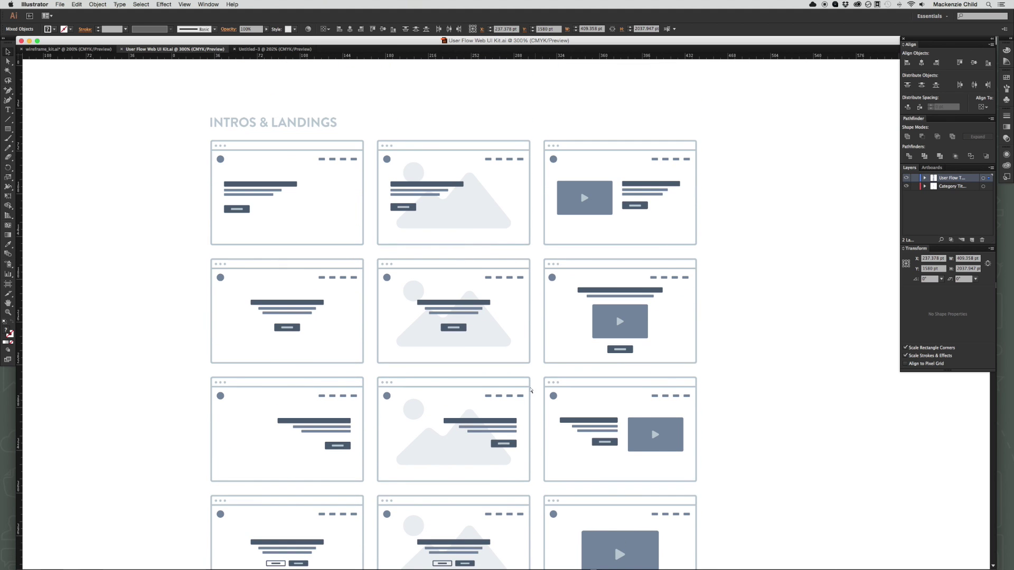
Paste the copied wireframes and arrows into the Untitled-3 document.
click(279, 50)
key(super+v)
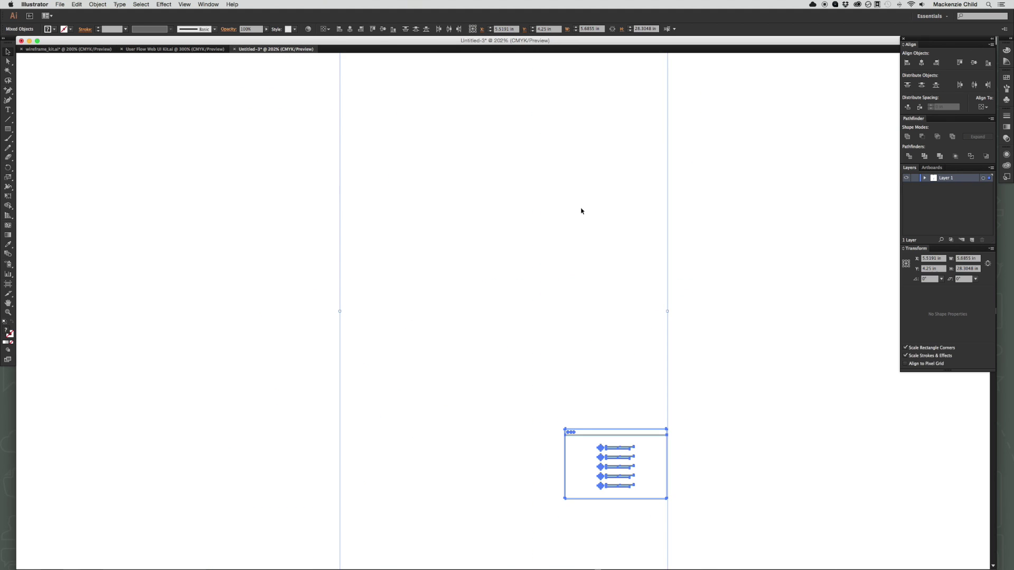
key(super+minus)
key(super+minus)
key(super+minus)
key(super+minus)
key(super+minus)
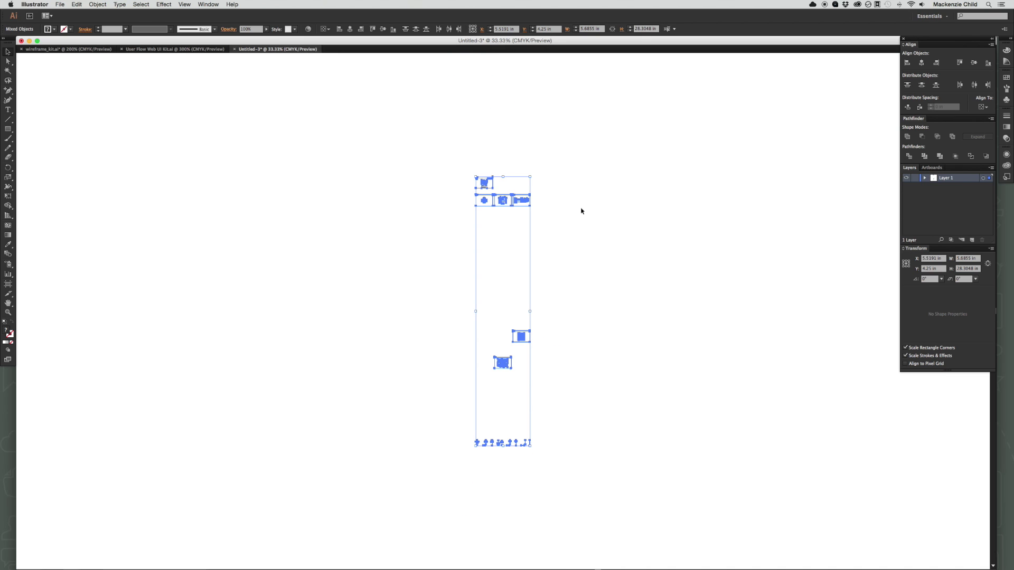
Move the pasted wireframes and the row of arrows closer together, then deselect them.
click(464, 172)
drag(519, 203, 490, 315)
drag(460, 415, 502, 353)
key(z)
drag(507, 335, 605, 236)
click(606, 237)
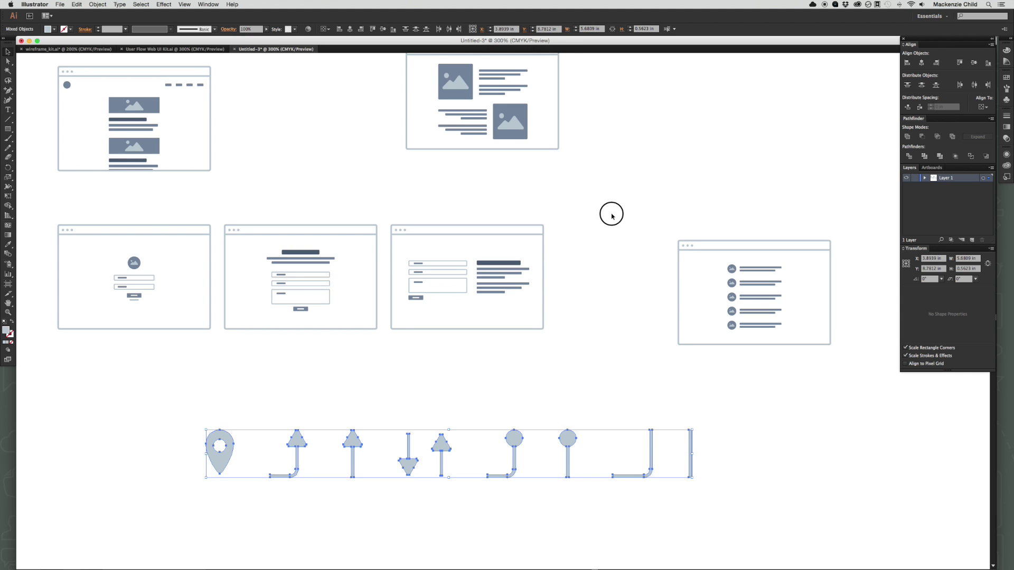
key(v)
click(609, 225)
scroll(611, 229, up, 3)
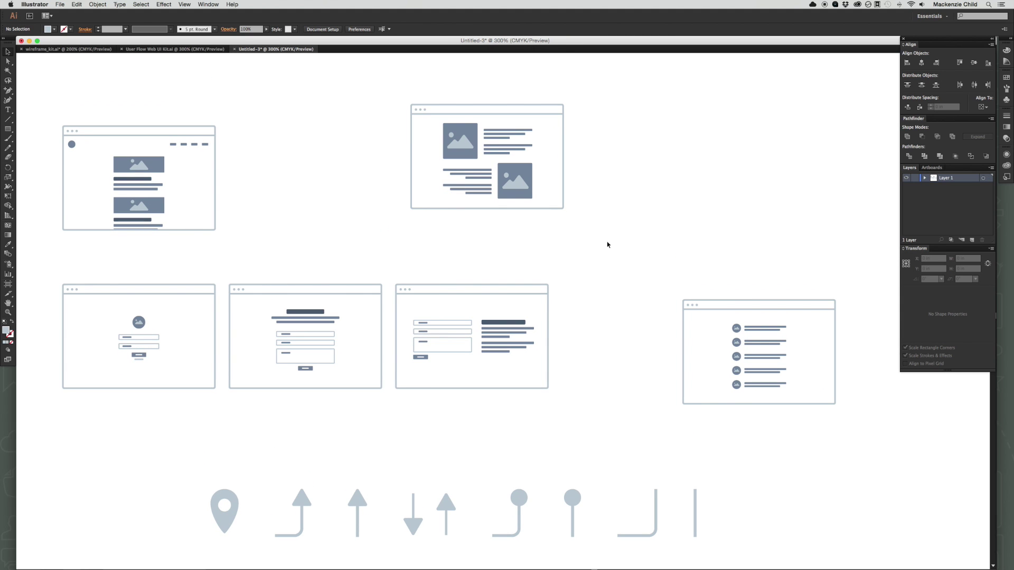
Draw a text area about 3.41 by 4.15 in beside the wireframes and enter "Home" in it.
scroll(607, 244, right, 3)
scroll(607, 245, right, 15)
key(t)
drag(558, 109, 849, 461)
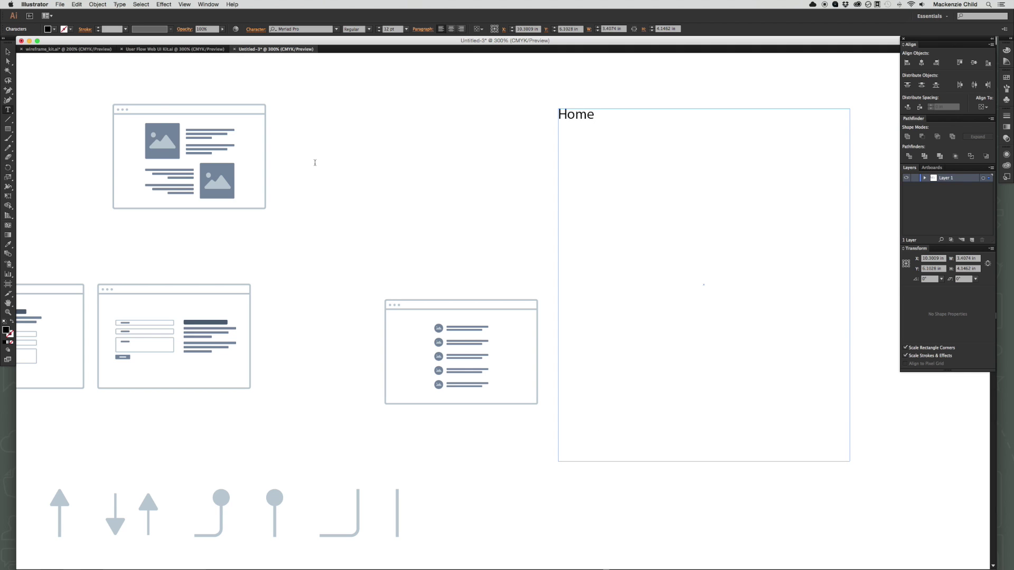
Format the Home text in Brandon Grotesque Bold with all caps.
key(super+a)
click(306, 28)
text(brando)
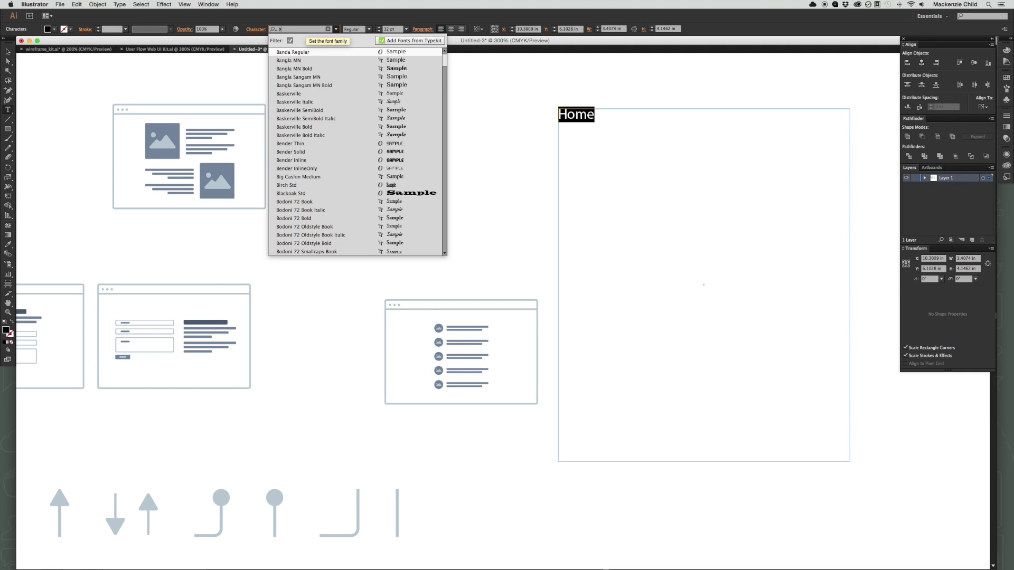
key(Return)
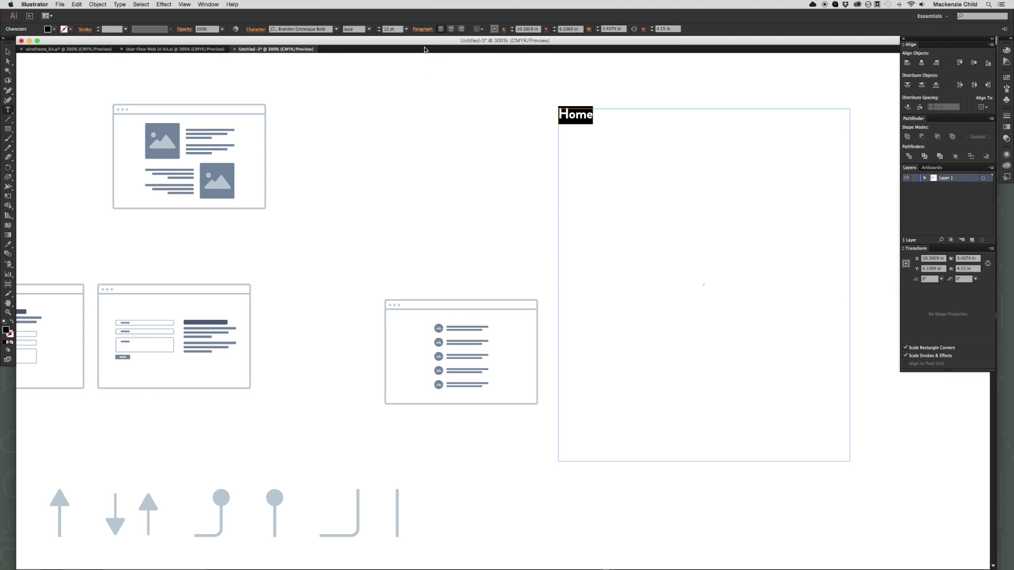
key(super+t)
click(284, 147)
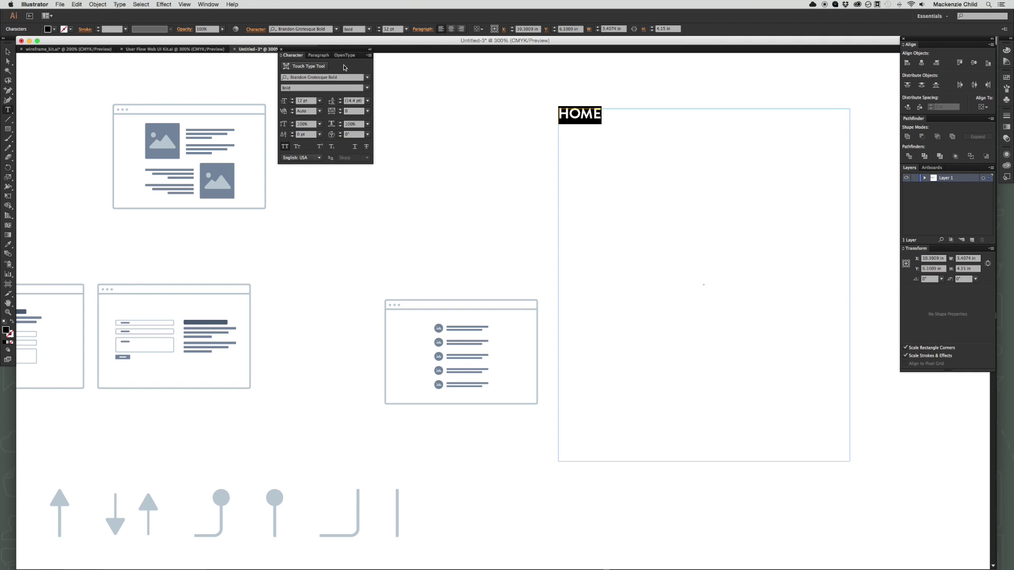
Set the font size of the HOME text to 8 pt.
key(Escape)
double_click(601, 116)
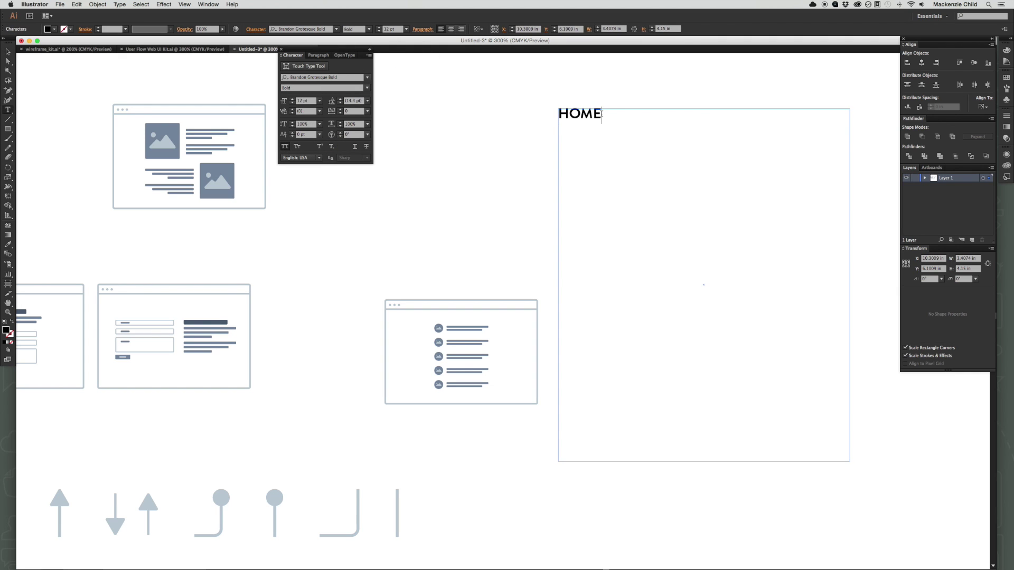
key(super+a)
click(379, 31)
click(379, 31)
click(378, 31)
click(379, 31)
click(597, 116)
Complete the page list below HOME with the lines LINK SUBMISSION, EDIT LINK, ABOUT PAGE, CONTACT PAGE, SIGN IN and SIGN UP.
key(super+equal)
key(super+equal)
scroll(594, 119, right, 5)
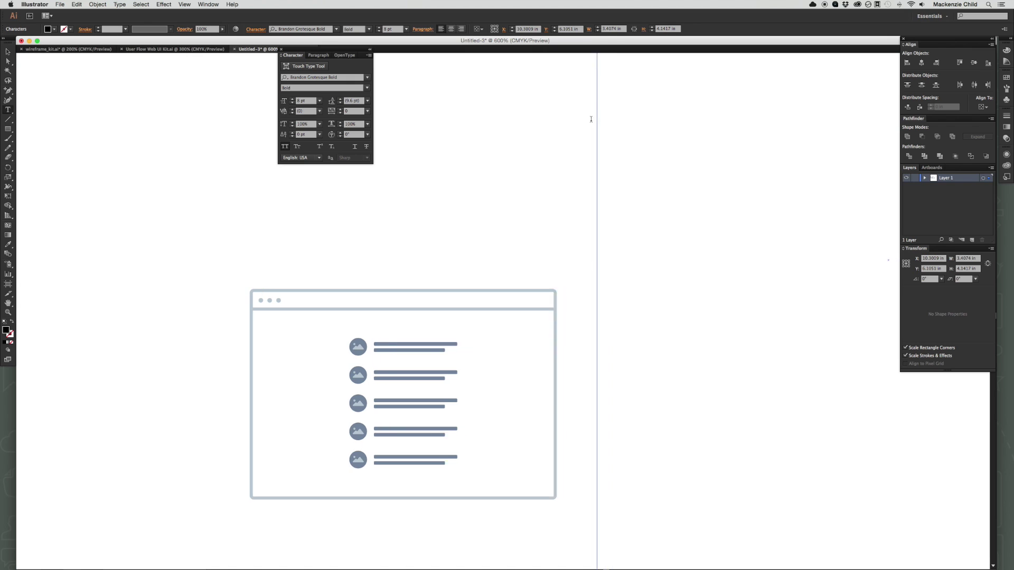
scroll(591, 119, up, 5)
scroll(592, 119, up, 3)
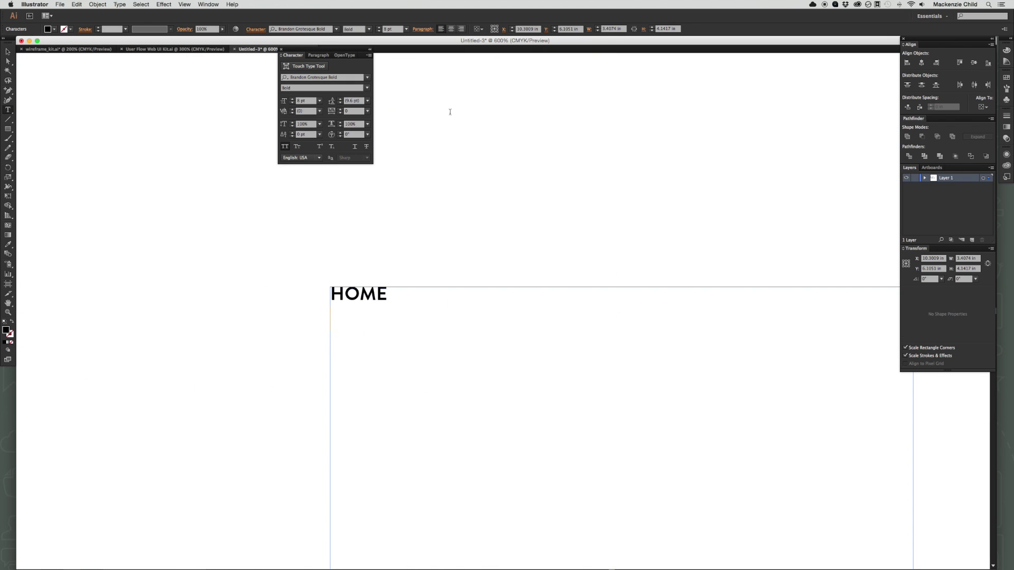
click(282, 51)
scroll(402, 262, down, 2)
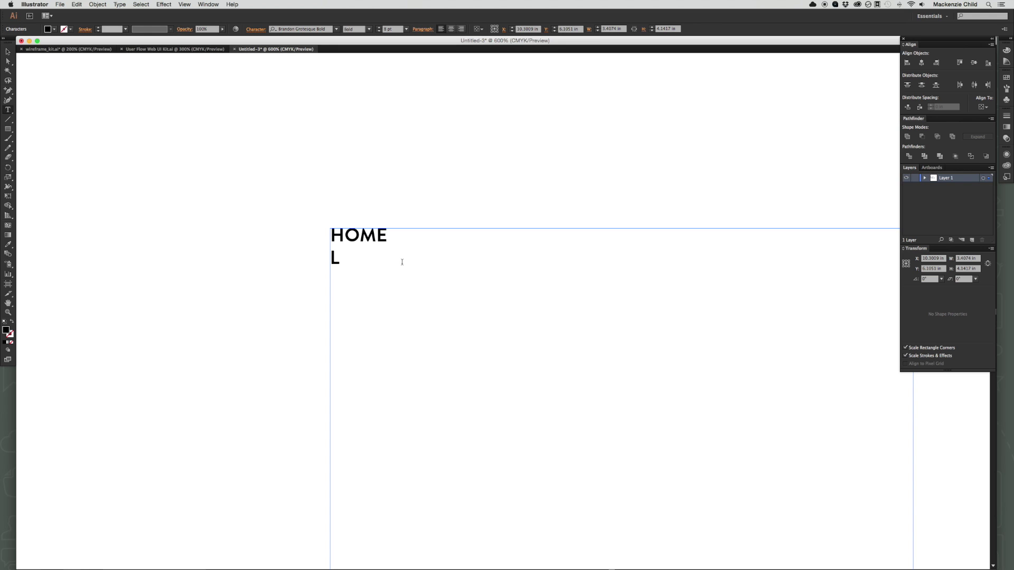
text(MISSION)
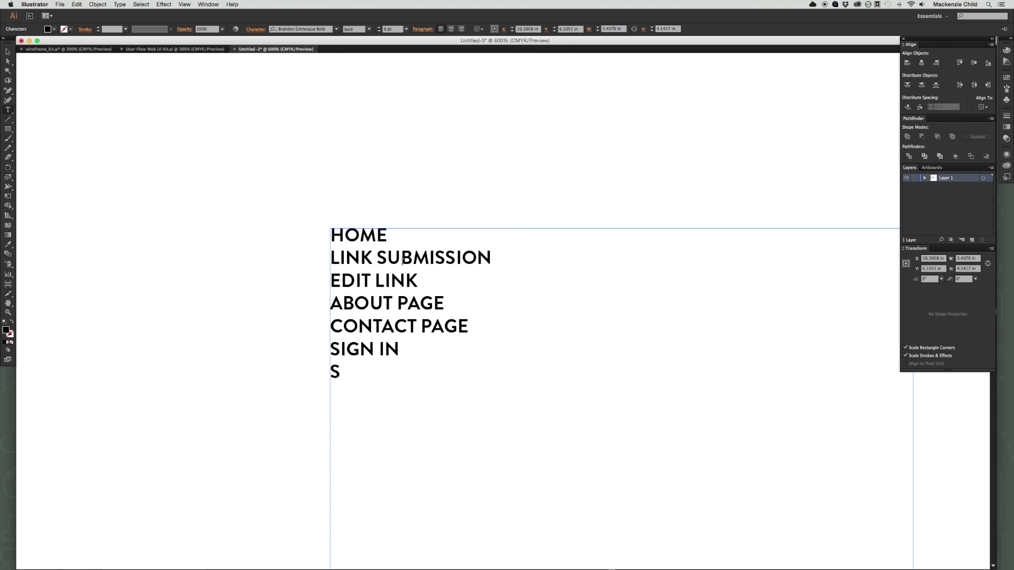
key(Escape)
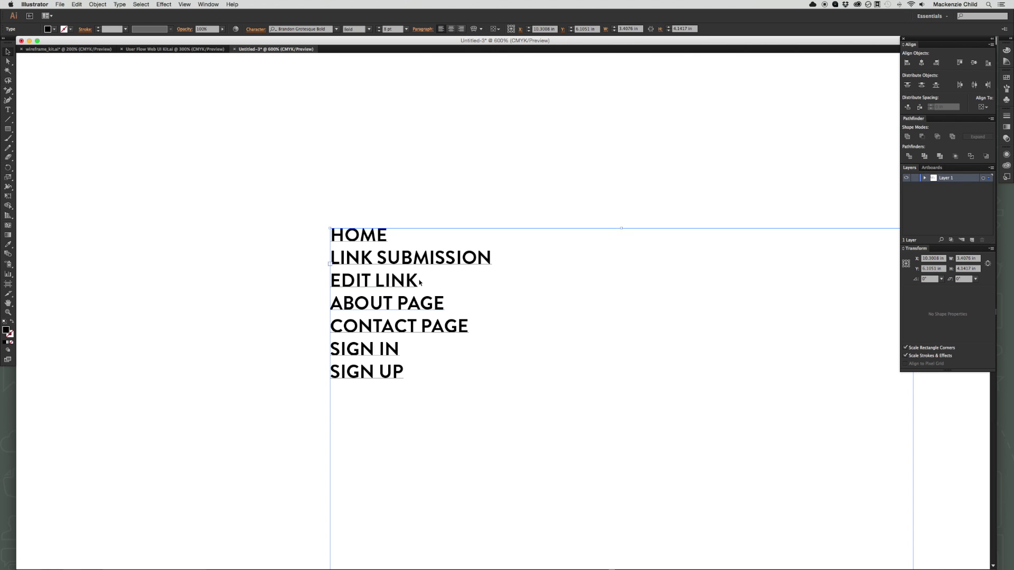
Convert the page list text to outlines and ungroup the resulting letters.
key(super+minus)
key(super+minus)
scroll(531, 281, up, 3)
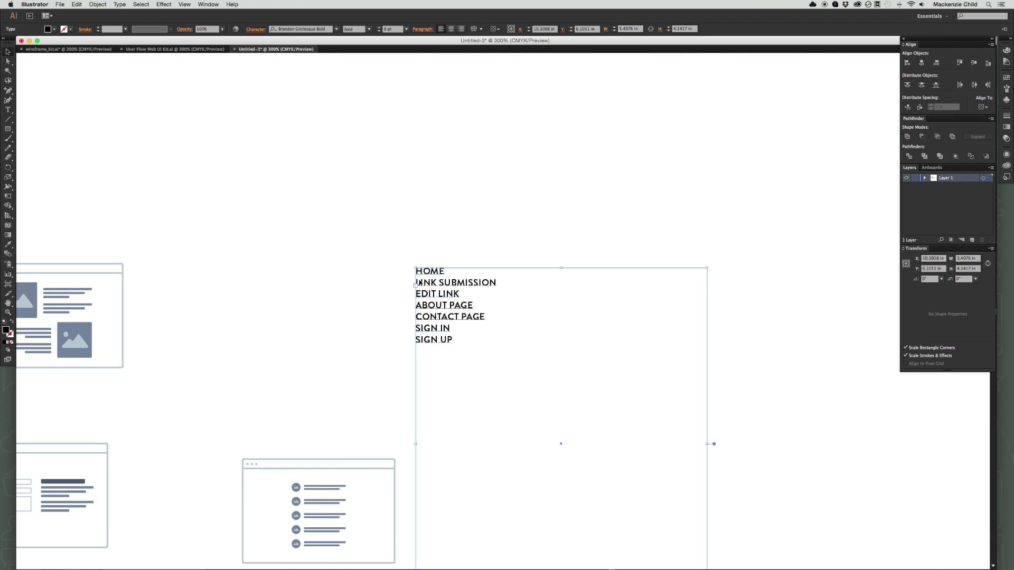
right_click(540, 231)
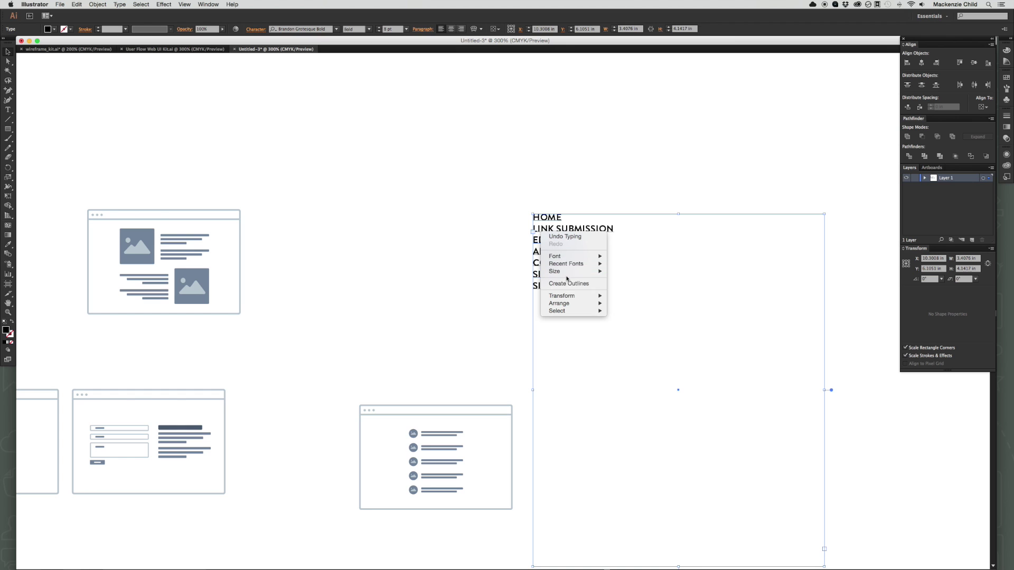
click(566, 282)
click(521, 210)
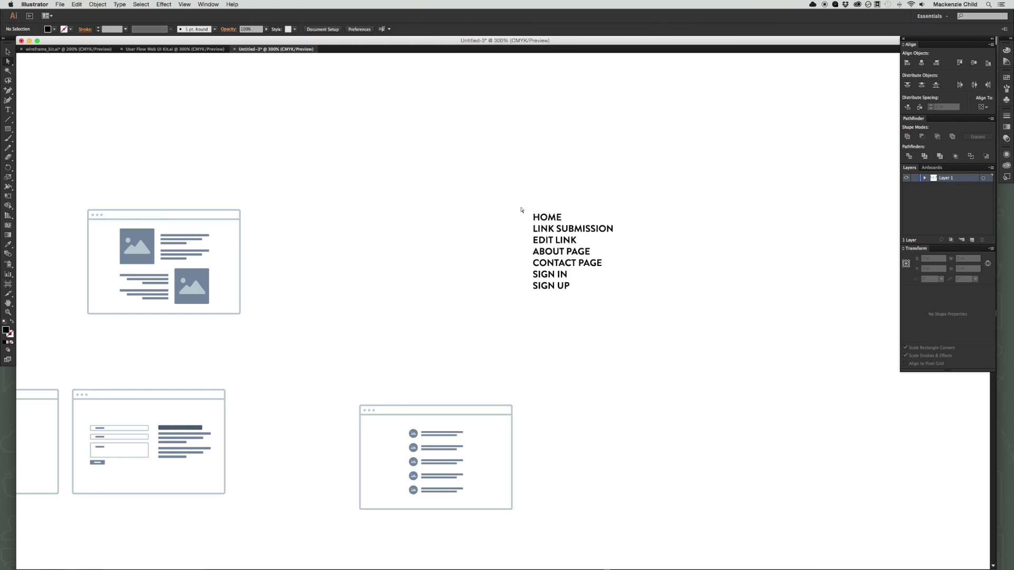
right_click(569, 233)
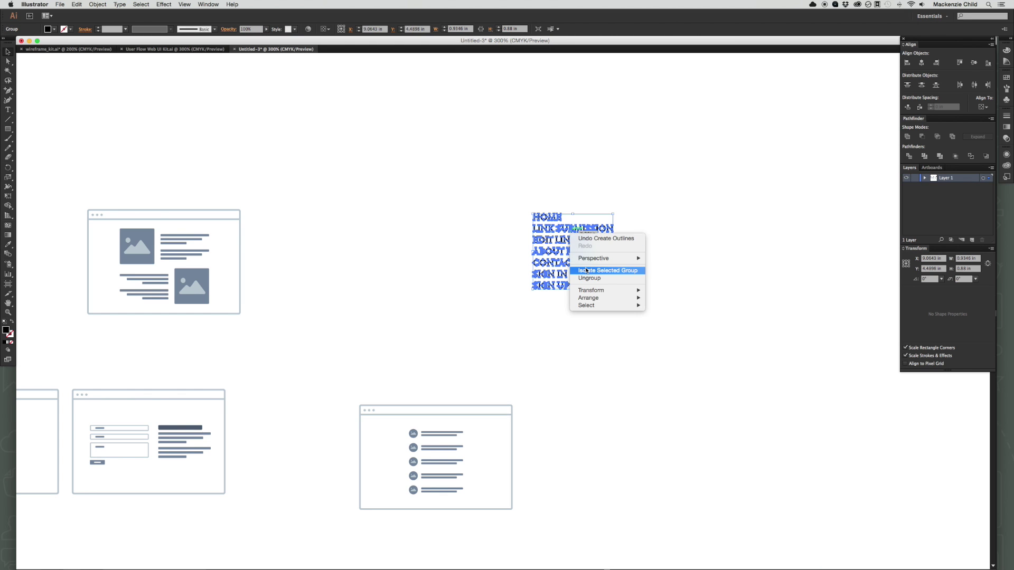
click(590, 280)
click(525, 185)
Group the outlined letters of each page name so that every line of the list is its own group.
click(549, 217)
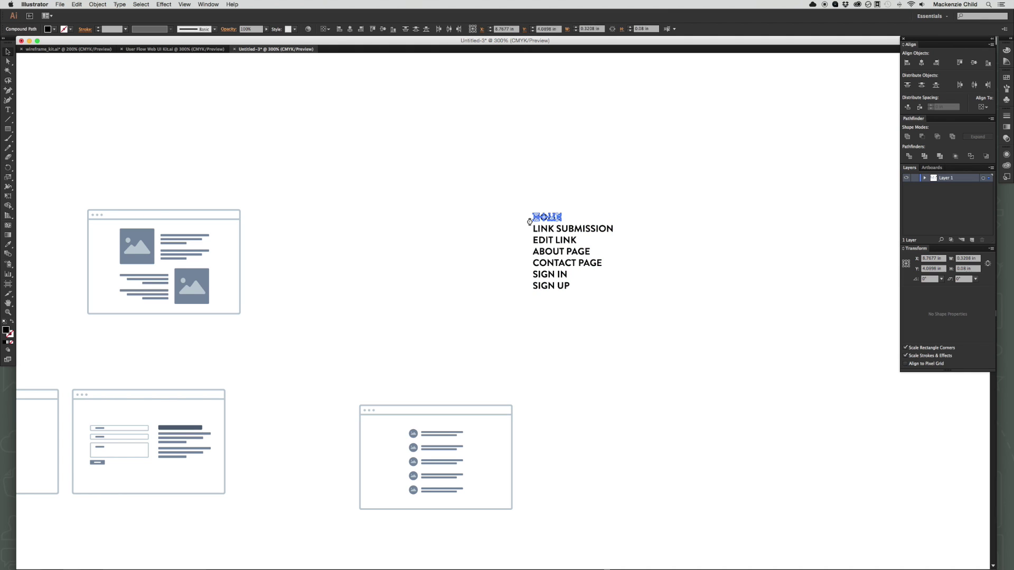
click(586, 229)
click(549, 240)
click(560, 253)
drag(515, 260, 626, 266)
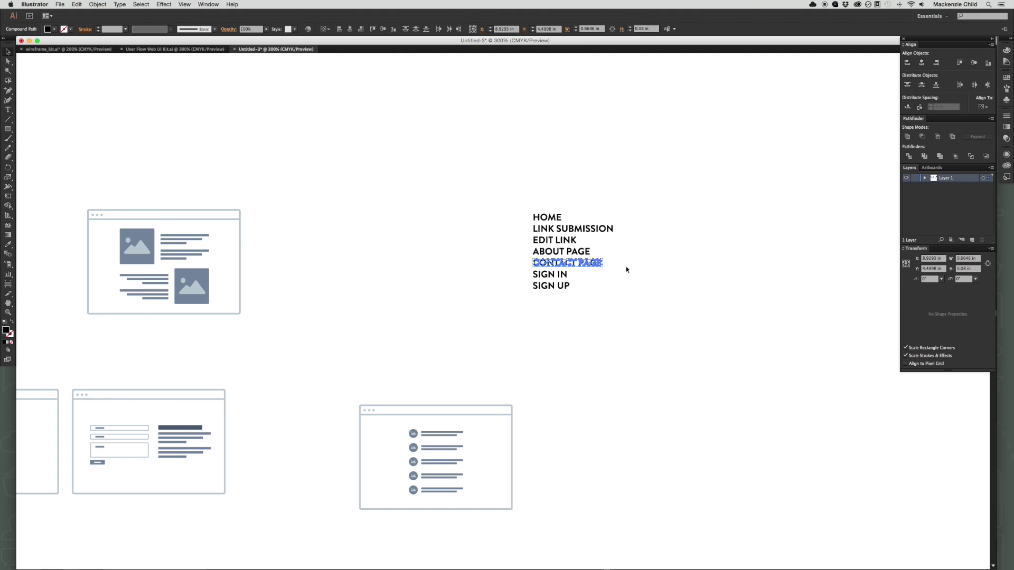
click(565, 275)
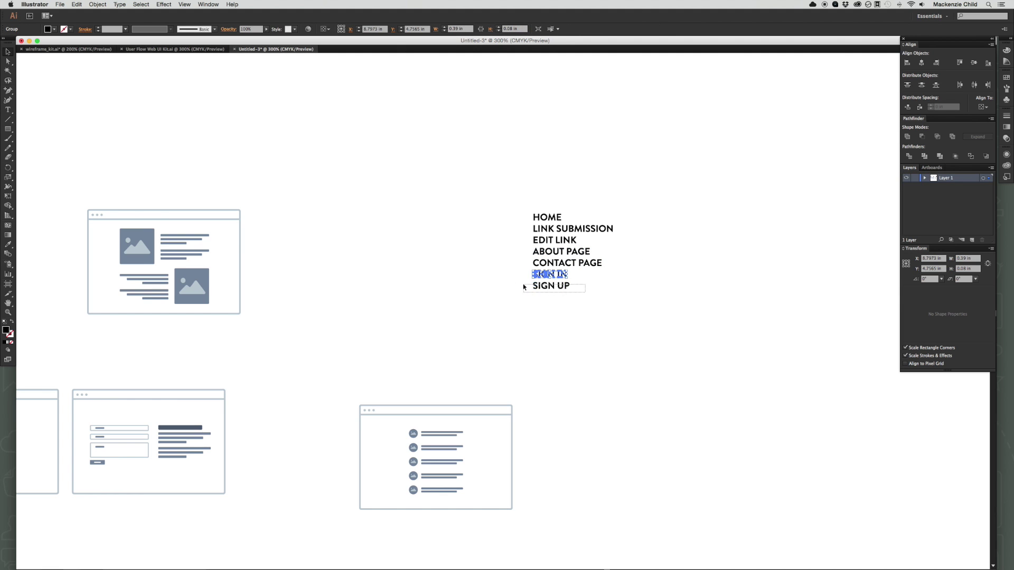
click(466, 262)
Move the HOME label from the page list to the gap between the two upper wireframes.
drag(466, 262, 708, 252)
drag(777, 210, 237, 263)
scroll(489, 215, left, 8)
scroll(489, 215, down, 3)
scroll(454, 248, right, 3)
scroll(423, 269, up, 2)
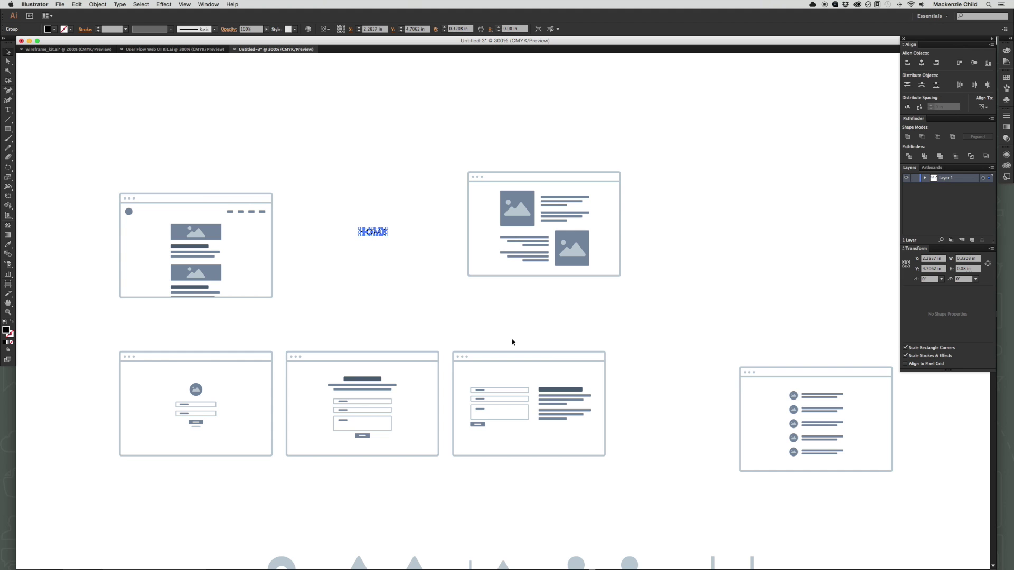
Rearrange the three form wireframes and the image-and-text wireframe into a lower row, and place the list wireframe beside HOME.
drag(623, 358, 226, 400)
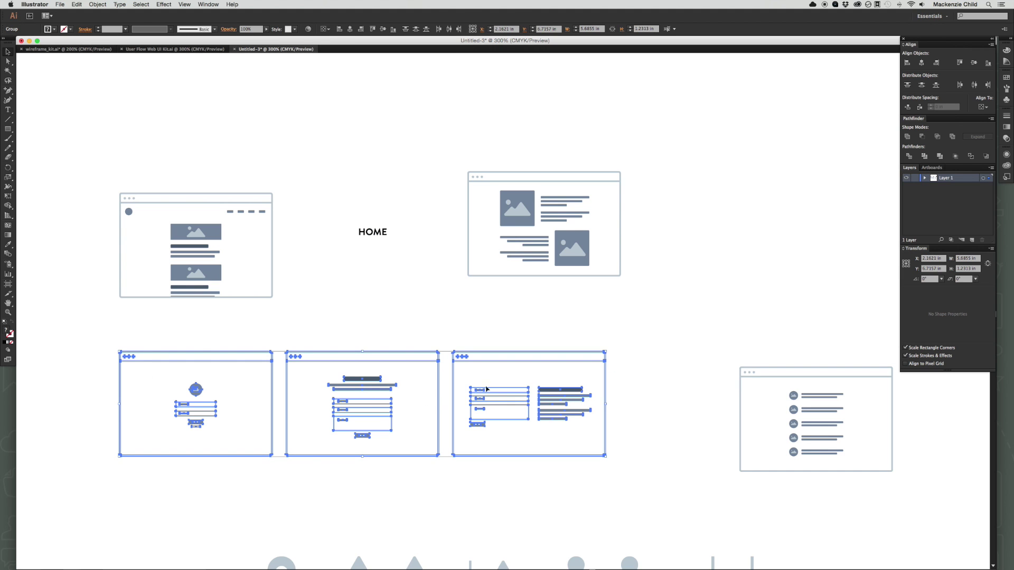
drag(550, 403, 193, 442)
drag(507, 264, 327, 491)
drag(816, 407, 508, 249)
click(592, 306)
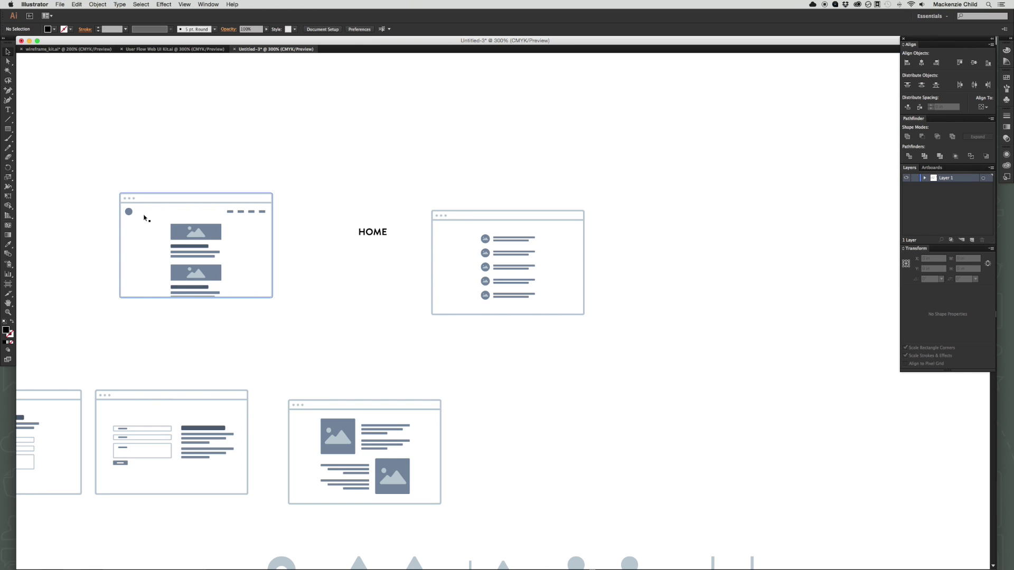
Place a copy of the list wireframe just above the HOME label.
drag(495, 254, 356, 146)
scroll(415, 290, up, 3)
scroll(415, 290, left, 5)
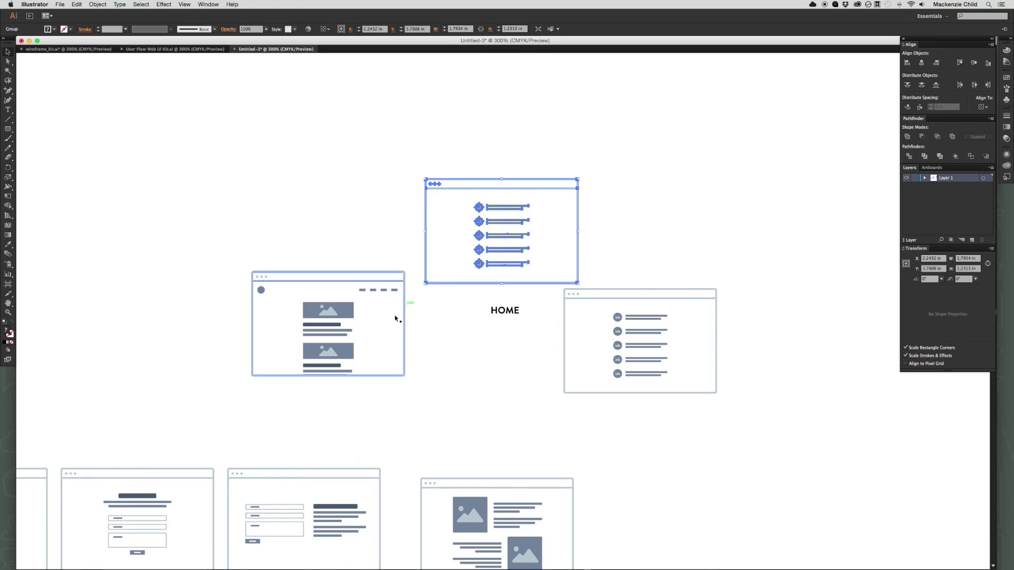
Copy the logo-and-navigation header from the stacked-images wireframe into the copied list wireframe and place it under the browser bar.
click(261, 291)
double_click(260, 290)
click(330, 290)
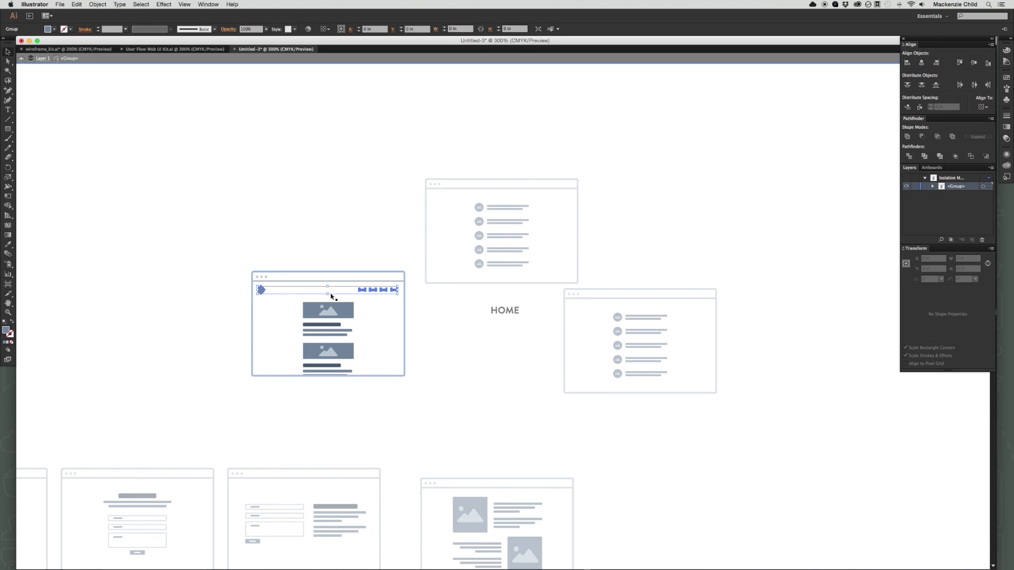
click(365, 292)
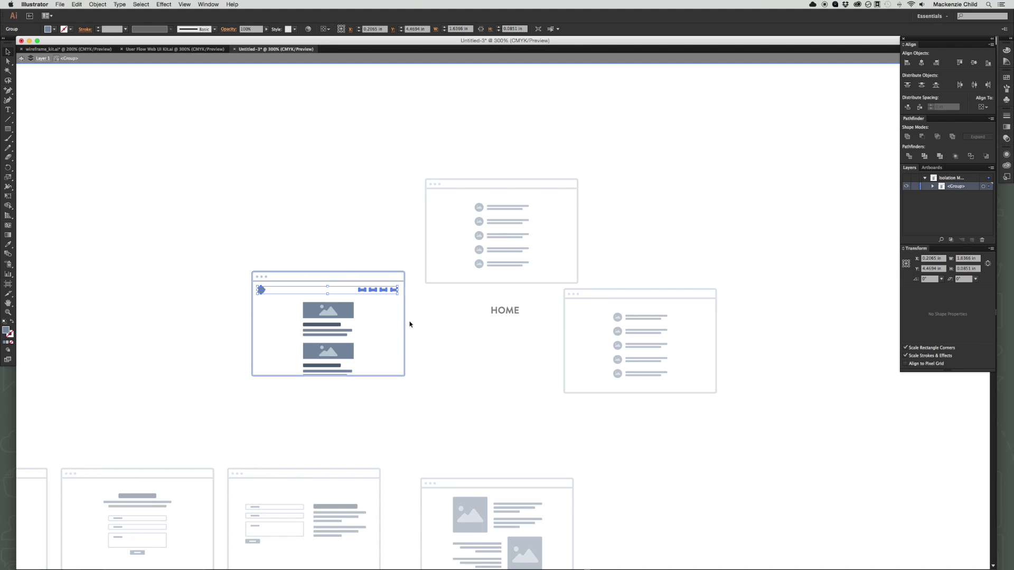
double_click(419, 324)
double_click(509, 208)
click(511, 203)
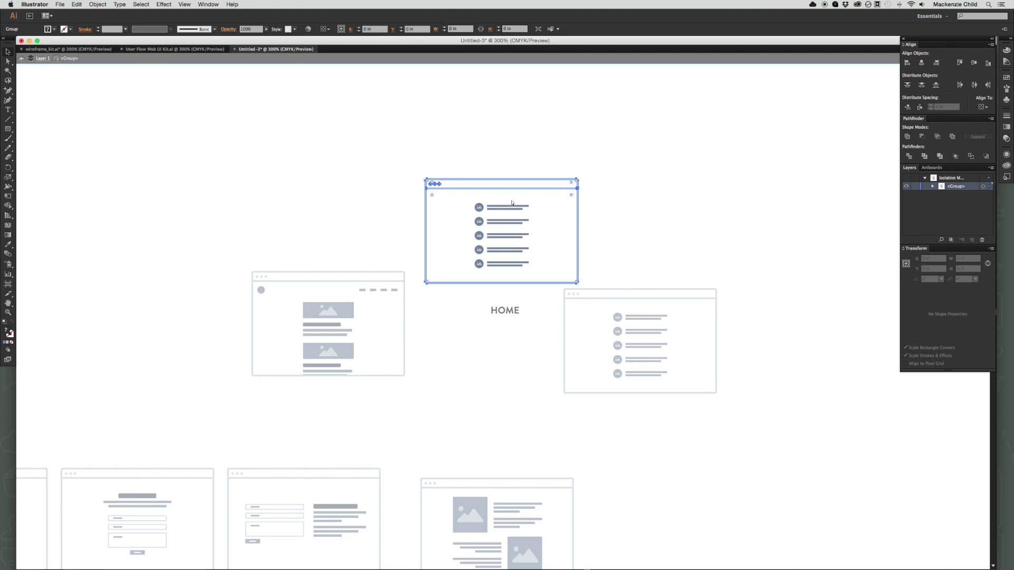
key(super+v)
drag(436, 313, 435, 197)
Move the five list rows slightly down beneath the new header and leave the wireframe's group.
click(478, 208)
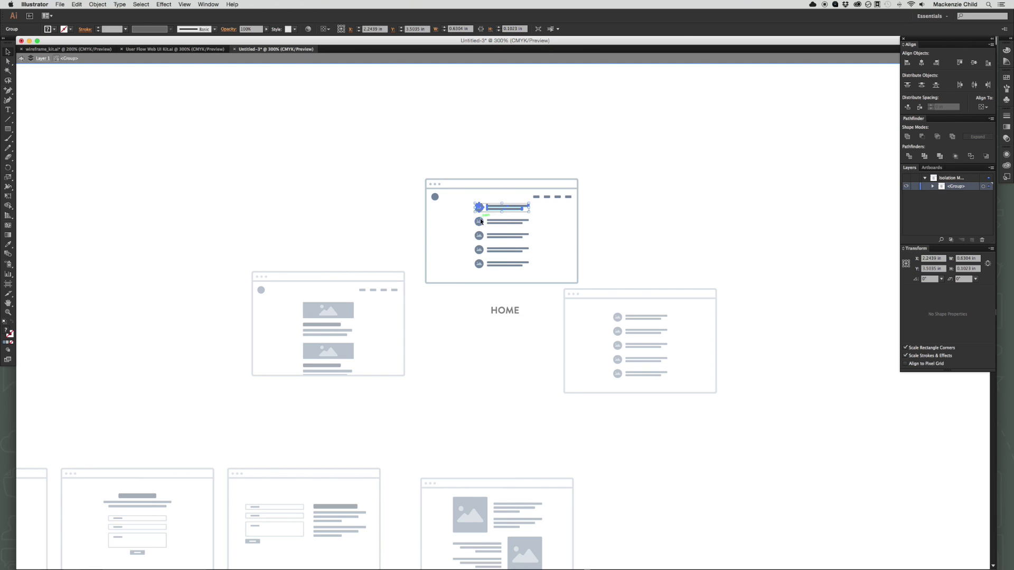
shift+click(479, 222)
shift+click(479, 235)
shift+click(479, 249)
drag(479, 264, 479, 270)
double_click(469, 301)
Delete the stacked-images wireframe and put the list wireframe with header in its place, with the HOME label above it.
click(373, 328)
key(Delete)
drag(502, 240, 368, 344)
drag(504, 310, 301, 277)
click(391, 255)
Scale down the row of pin and arrow symbols and place it below the lower row of wireframes.
scroll(542, 191, down, 5)
scroll(543, 190, left, 3)
drag(543, 332, 285, 221)
drag(278, 334, 807, 436)
drag(792, 396, 486, 372)
Place copies of the location pin and the elbow arrow to the left of the Home wireframe.
click(381, 332)
drag(380, 333, 661, 416)
drag(575, 425, 434, 140)
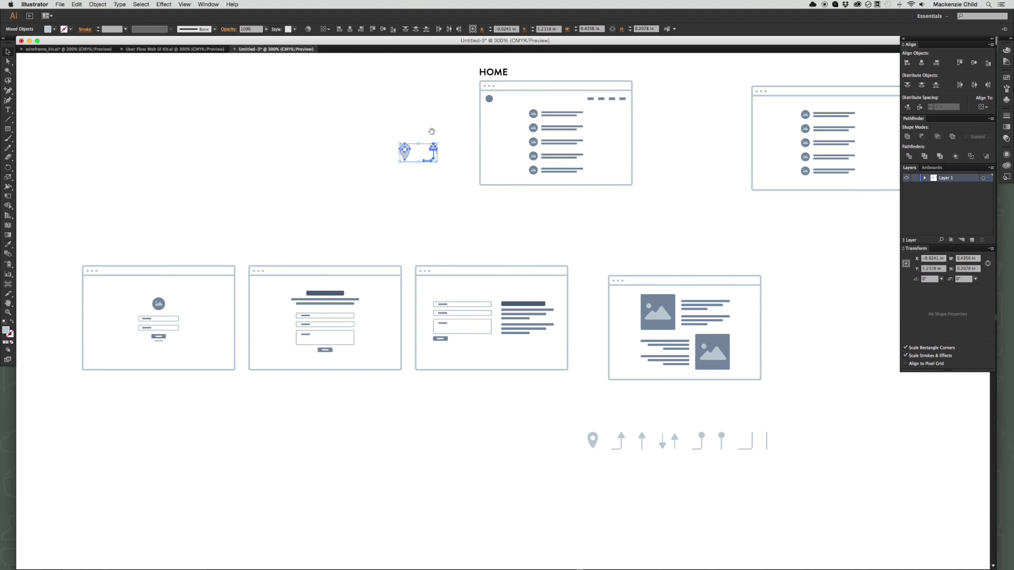
scroll(434, 140, up, 5)
Move the copied pin up and rotate the copied elbow arrow so it points right towards the Home wireframe.
click(415, 245)
drag(391, 301, 392, 222)
click(423, 223)
click(419, 299)
key(e)
mouse_move(429, 284)
mouse_down()
mouse_move(437, 320)
mouse_move(422, 303)
mouse_move(448, 276)
mouse_move(448, 286)
mouse_up()
key(v)
click(441, 305)
click(440, 269)
Stretch the elbow arrow's segments so it runs from below the pin to the Home wireframe.
key(a)
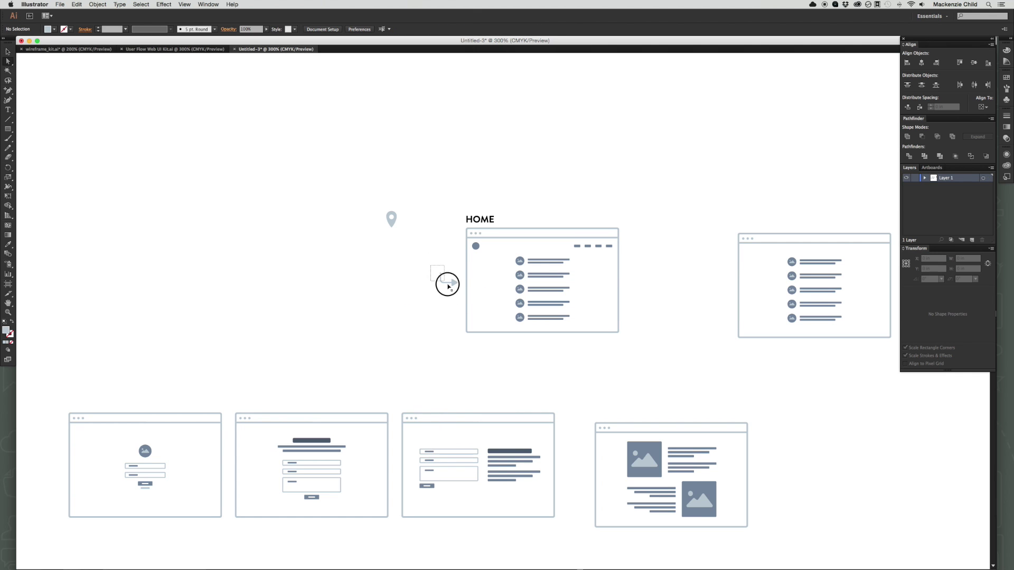
drag(446, 291, 400, 277)
drag(393, 274, 398, 236)
key(v)
click(458, 235)
drag(460, 235, 452, 272)
Draw a text area about 1.79 by 0.99 in above HOME and enter "USER ENTER APP" on three lines.
key(t)
drag(403, 150, 556, 235)
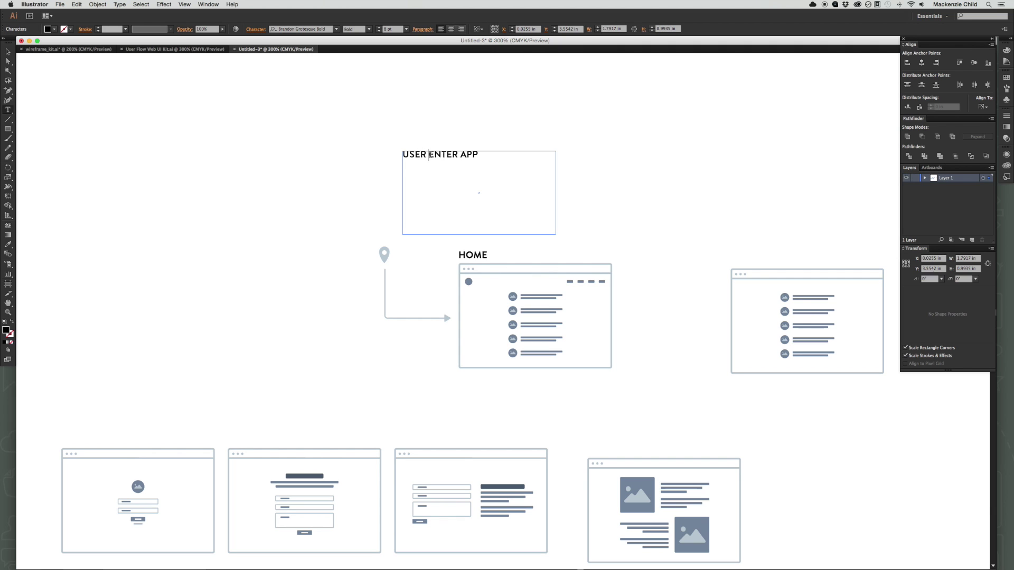
key(Return)
key(Escape)
Convert the USER ENTER APP text to outlines and place it inside the bend of the elbow arrow.
right_click(410, 167)
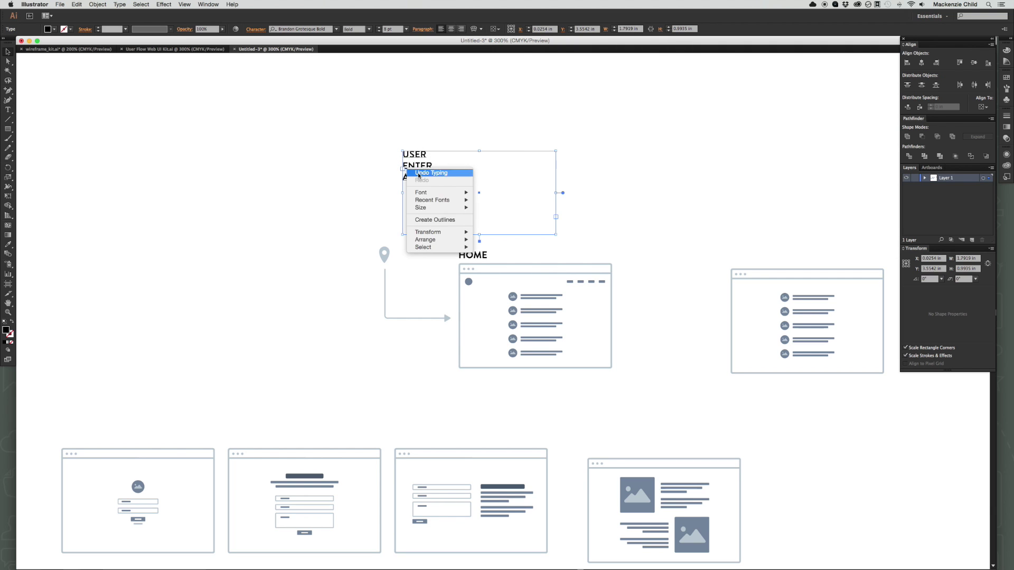
click(413, 167)
key(super+shift+o)
drag(414, 179, 404, 293)
click(423, 258)
drag(546, 237, 456, 230)
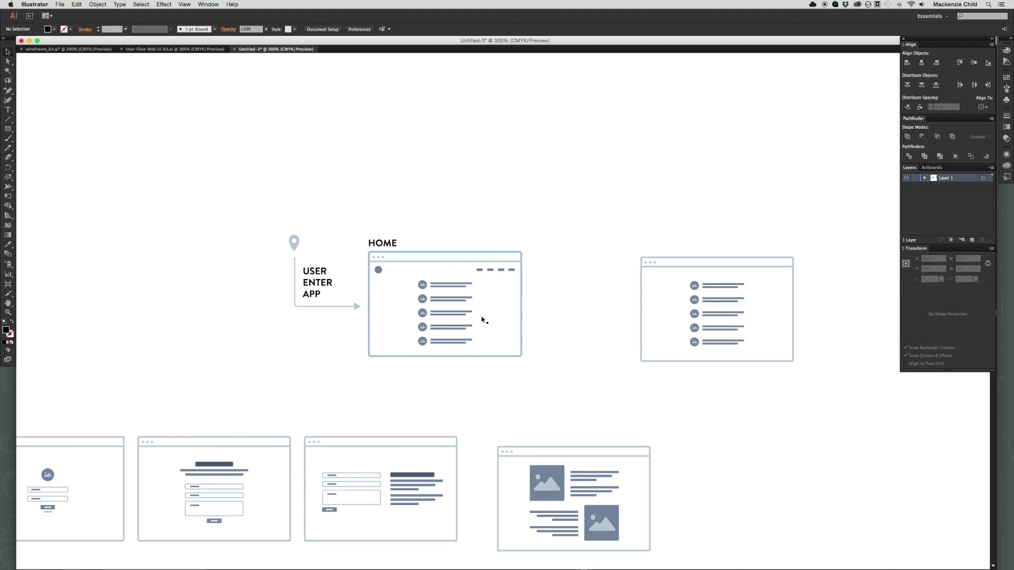
Move the two-column form wireframe and the image-and-text wireframe to the right, clearing the space below the Home wireframe.
scroll(433, 251, down, 2)
scroll(433, 251, right, 2)
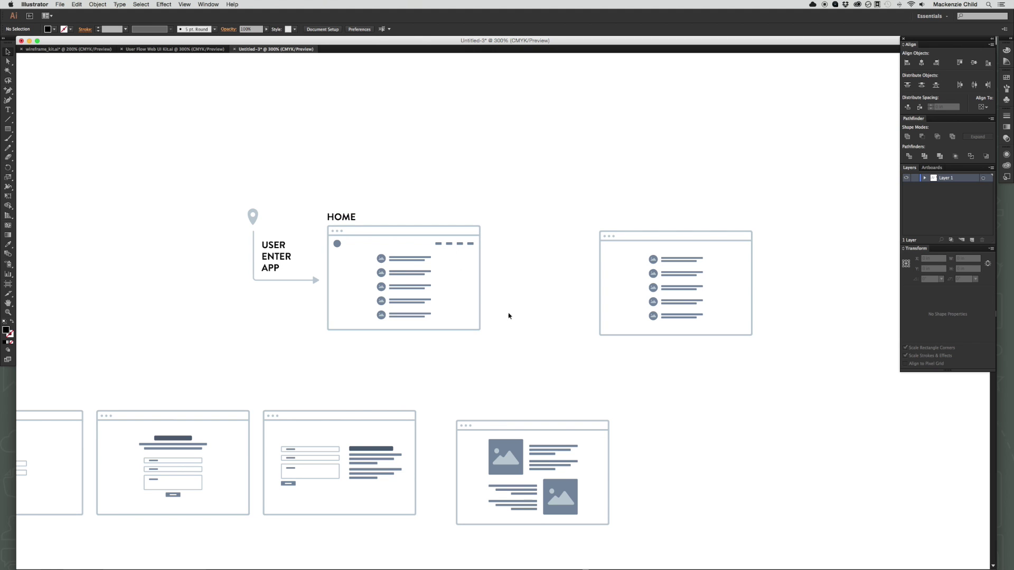
scroll(496, 294, down, 4)
scroll(496, 294, left, 1)
drag(488, 307, 401, 352)
drag(636, 420, 1011, 449)
Align the second list wireframe below Home and place a copy of the paired down and up arrows between them.
drag(715, 195, 467, 327)
click(559, 492)
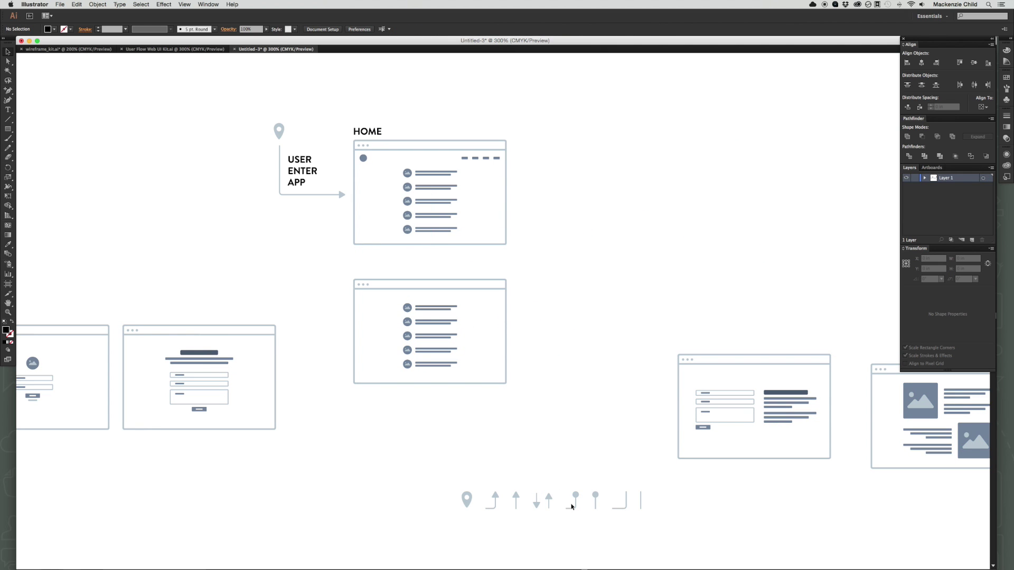
drag(549, 499, 439, 264)
drag(543, 242, 483, 294)
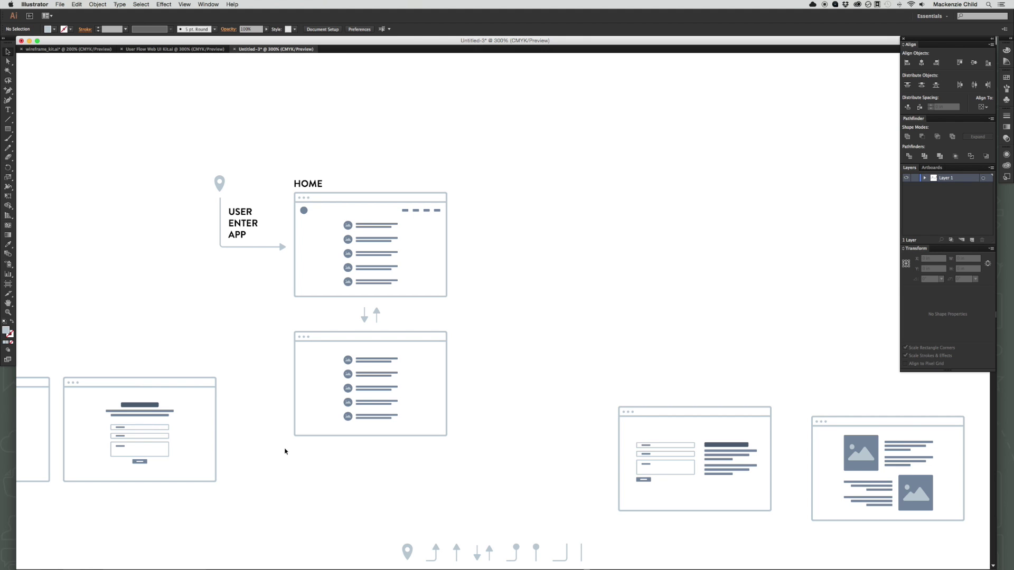
Move the sign-in wireframe and the centered form wireframe into the top row to the right of Home.
drag(226, 324, 352, 321)
drag(154, 342, 799, 256)
click(798, 344)
scroll(618, 334, right, 5)
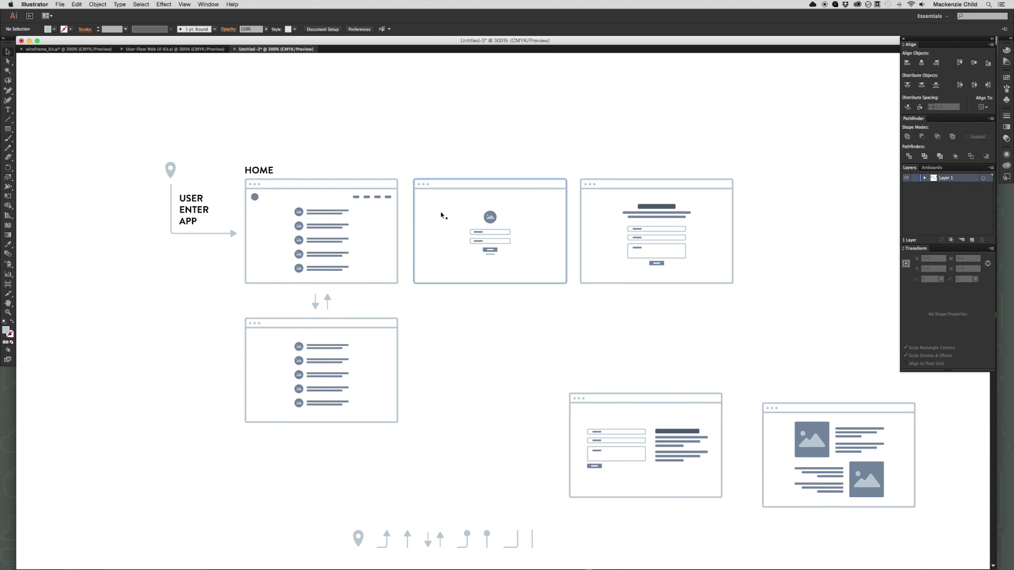
Adjust the centered form wireframe's horizontal position to even out the gap beside the sign-in wireframe.
drag(589, 221, 596, 220)
click(604, 305)
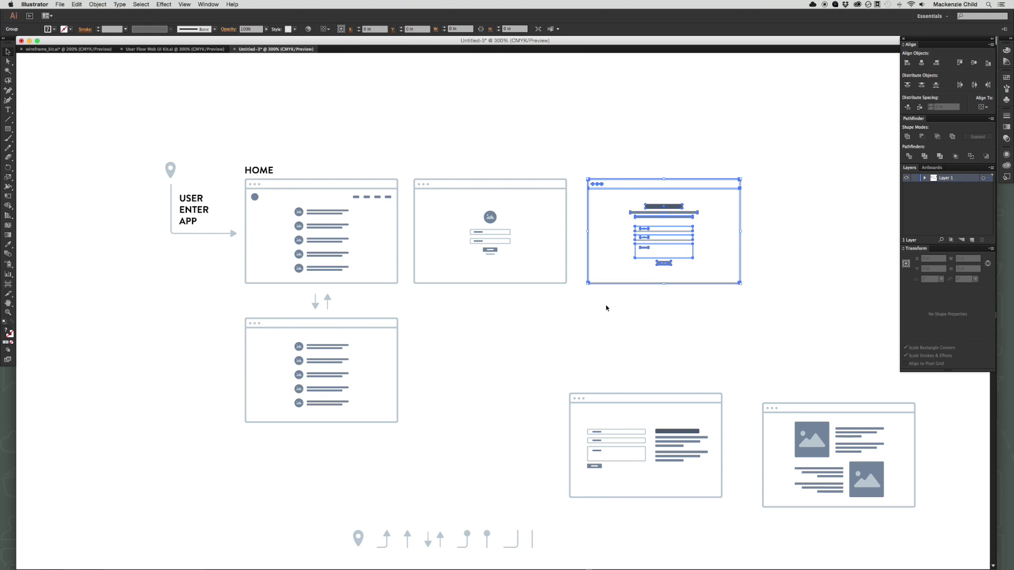
drag(614, 268, 607, 262)
click(566, 303)
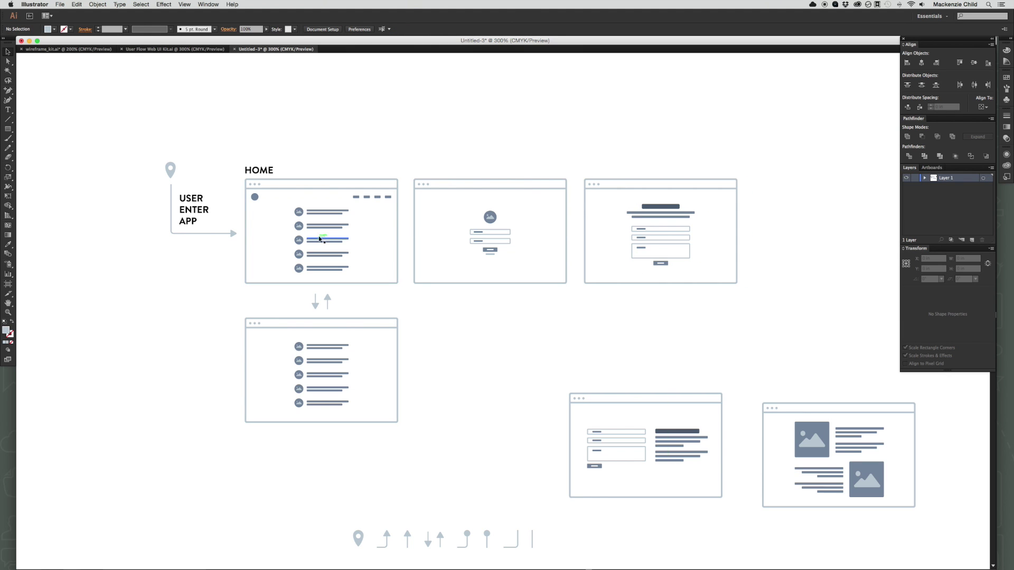
Place the SIGN IN and SIGN UP labels above the sign-in wireframe and the centered form wireframe.
drag(714, 203, 559, 230)
drag(787, 243, 376, 206)
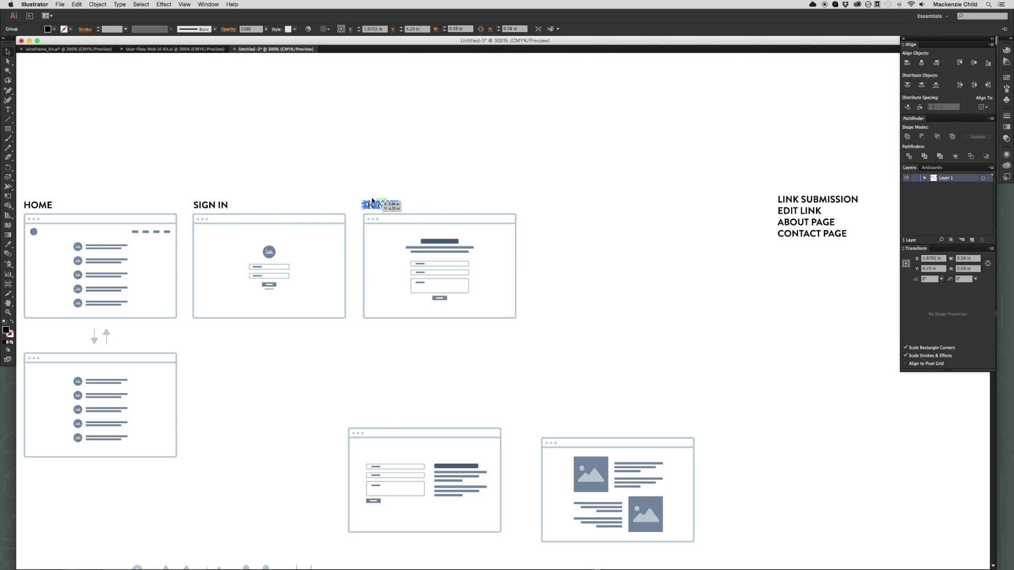
click(351, 264)
drag(353, 265, 554, 164)
drag(462, 378, 464, 429)
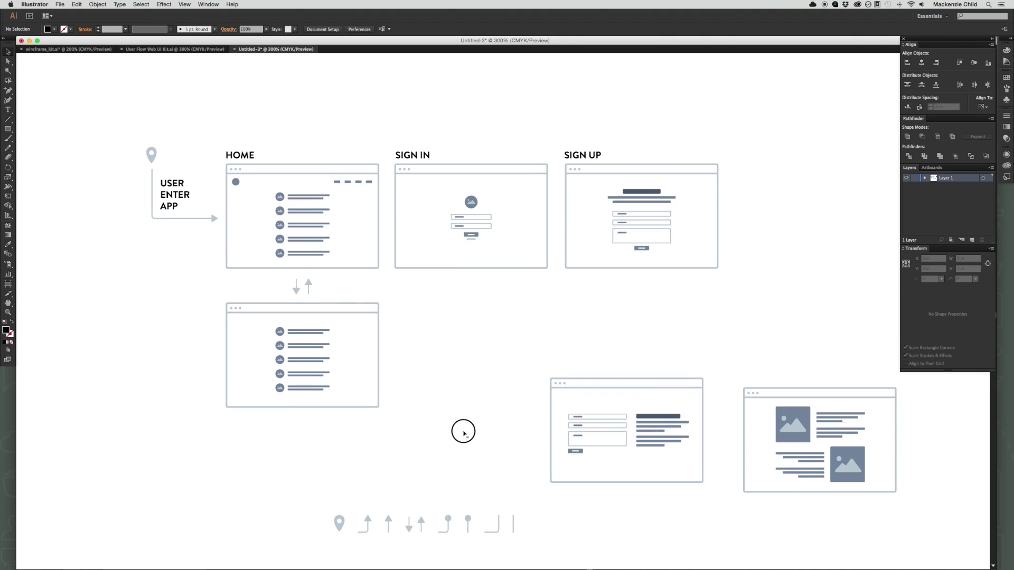
Place a copy of the dot-ended elbow connector above Home and stretch its line across to above the Sign In wireframe.
drag(453, 521, 285, 182)
key(e)
key(v)
drag(307, 142, 471, 143)
key(a)
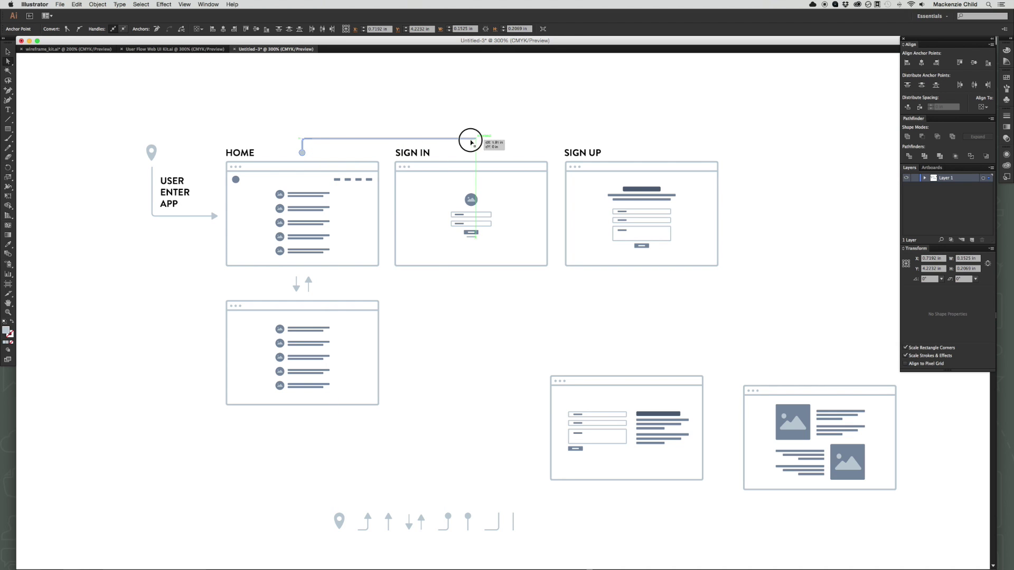
drag(471, 142, 472, 143)
click(445, 403)
Copy the curved up arrow to above the Sign In wireframe and reflect it across the horizontal axis.
key(v)
drag(368, 523, 486, 128)
right_click(491, 128)
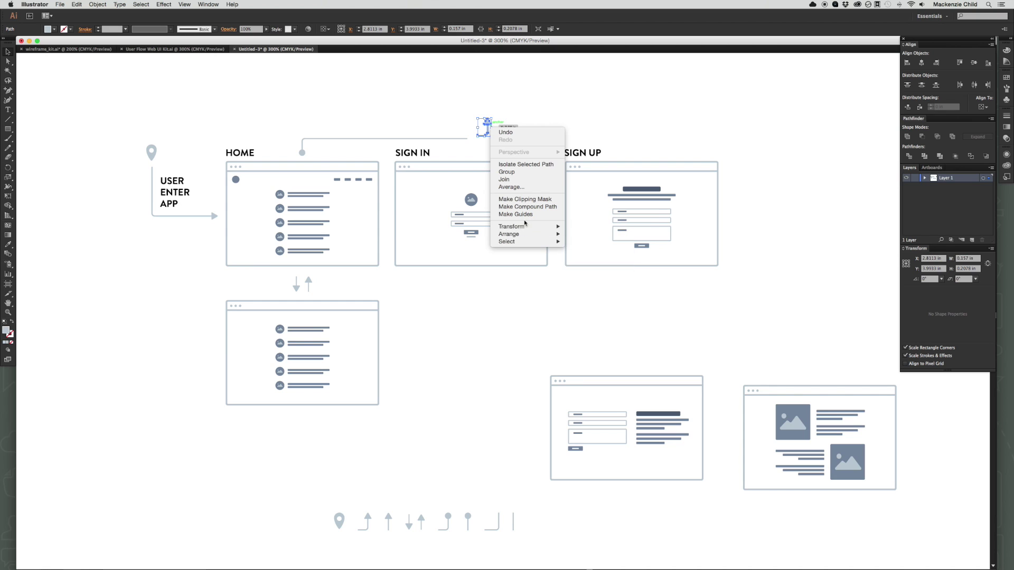
mouse_move(524, 226)
click(601, 254)
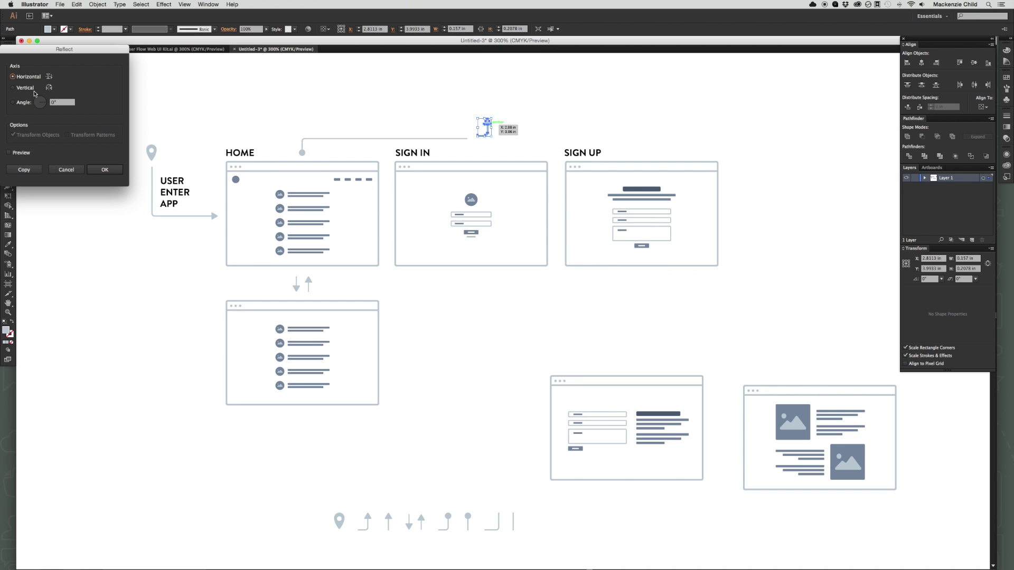
click(105, 170)
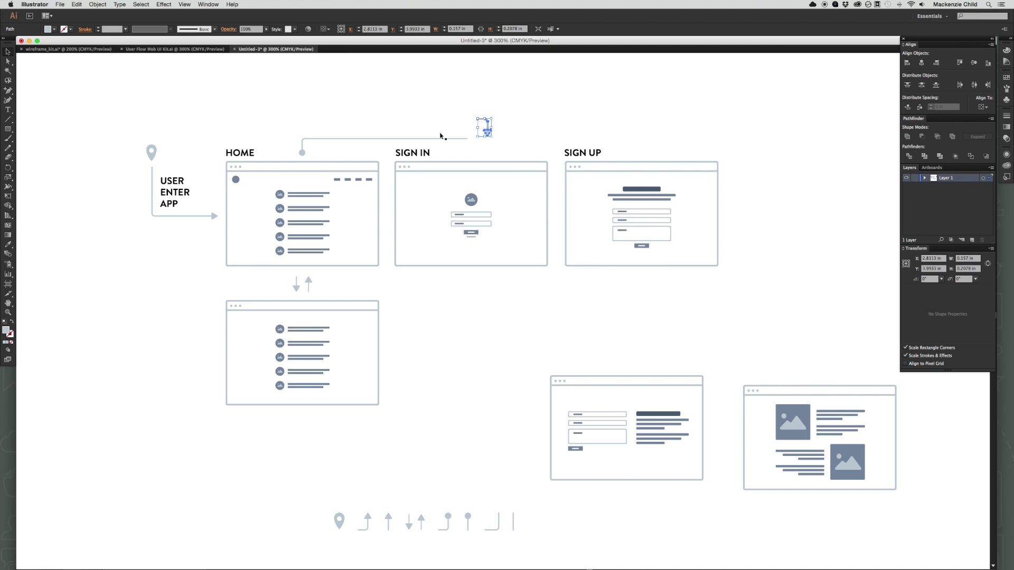
Position the reflected arrow at the connector's end, centered above Sign In, and nudge the connector's dot end above Home to the right.
click(535, 118)
drag(477, 143, 473, 152)
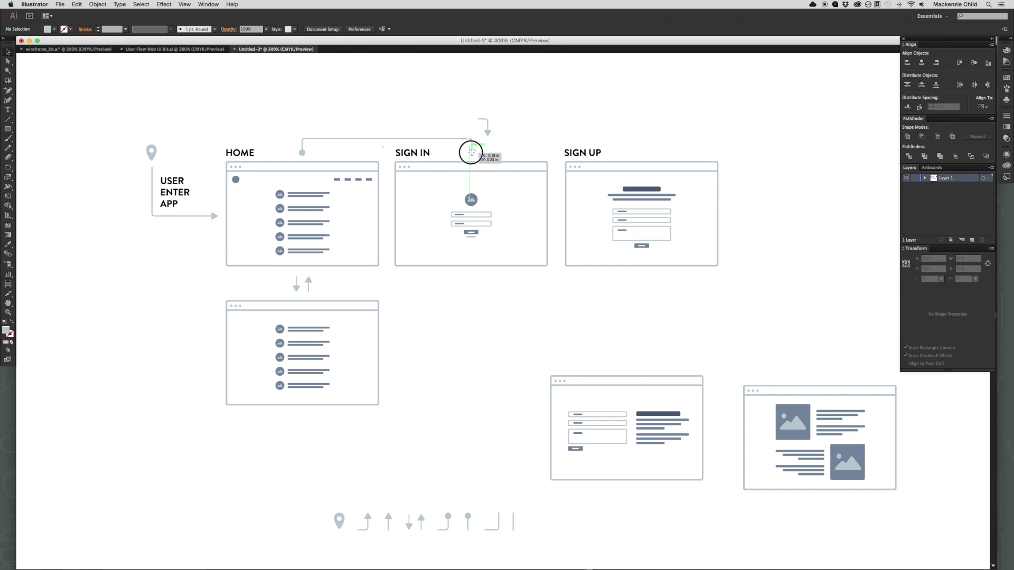
drag(469, 152, 470, 154)
click(481, 147)
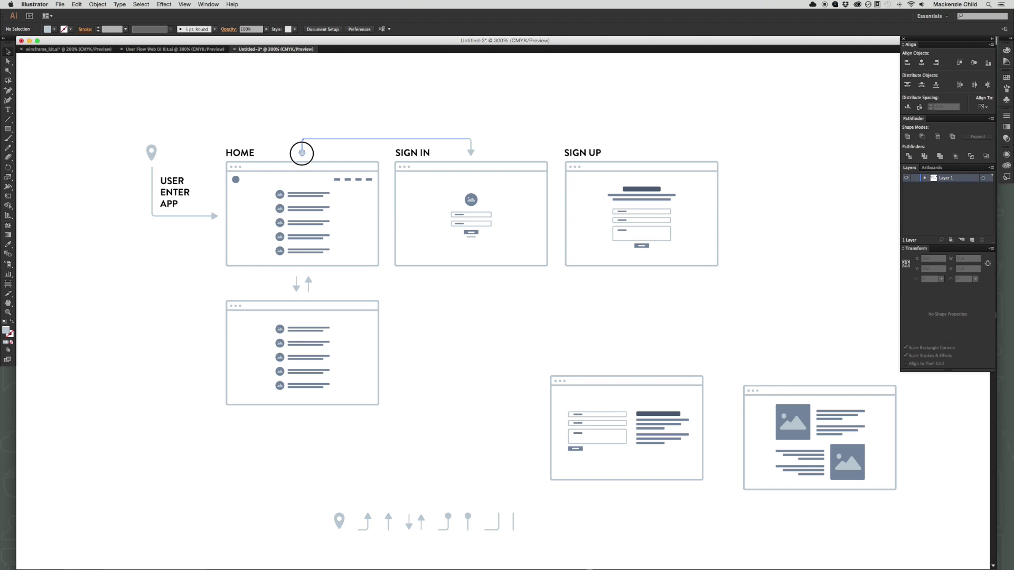
drag(302, 153, 304, 152)
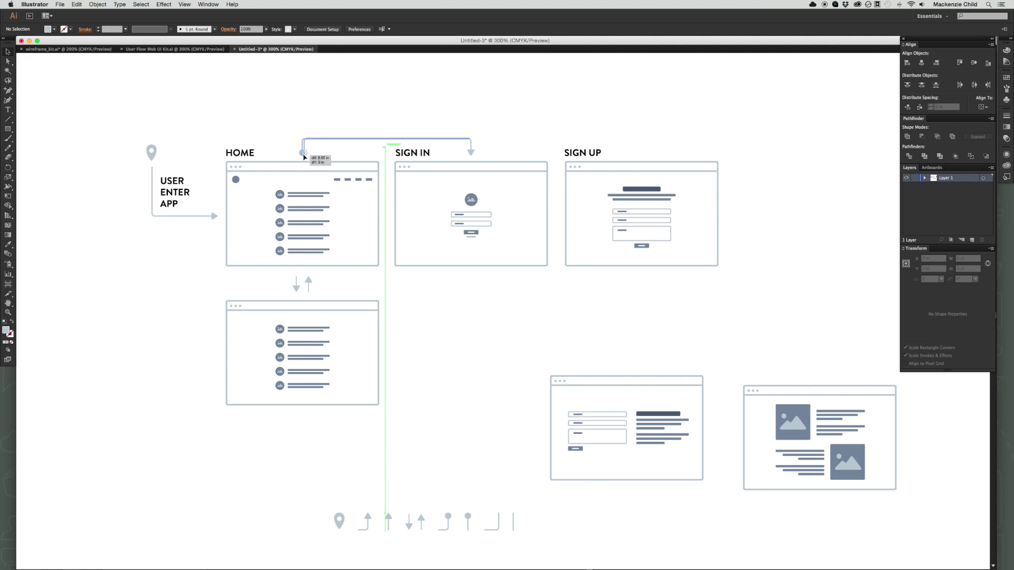
scroll(331, 150, down, 1)
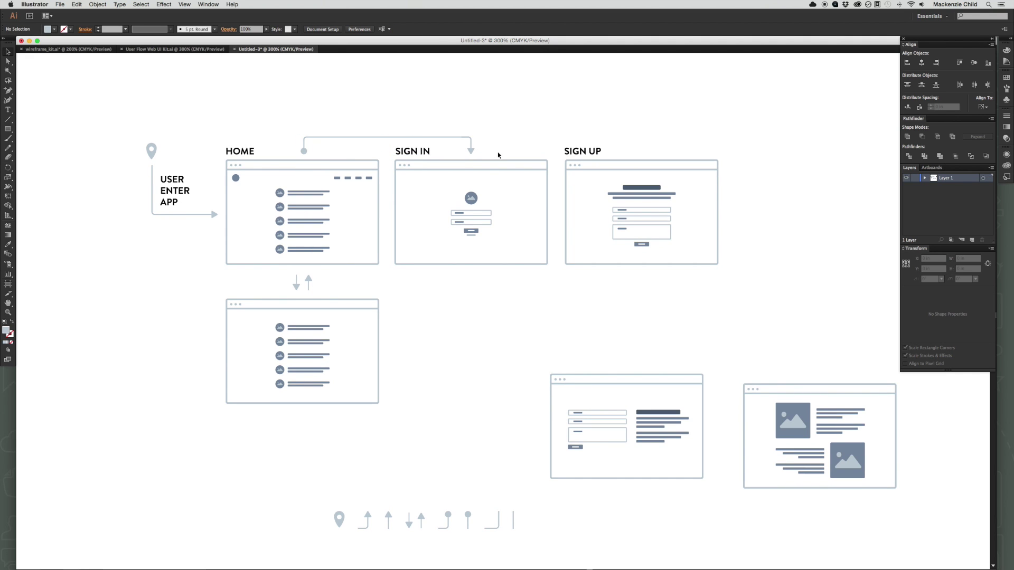
Copy the down arrow above the Sign Up wireframe and pull the connector's end anchors back from the Sign In arrow's bend.
drag(470, 152, 643, 151)
click(468, 139)
drag(443, 125, 507, 159)
drag(475, 217, 387, 158)
key(a)
click(384, 195)
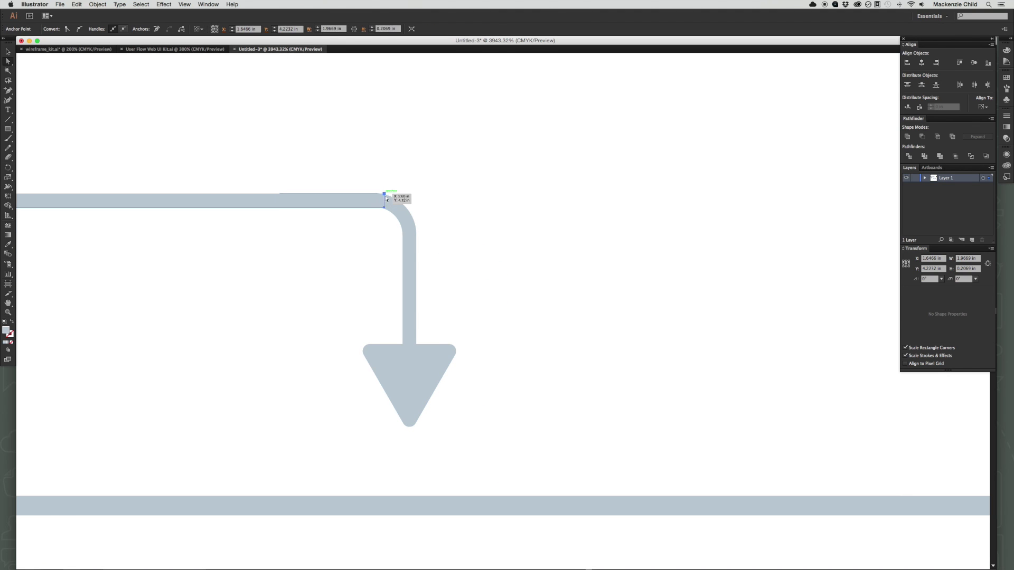
drag(383, 206, 362, 209)
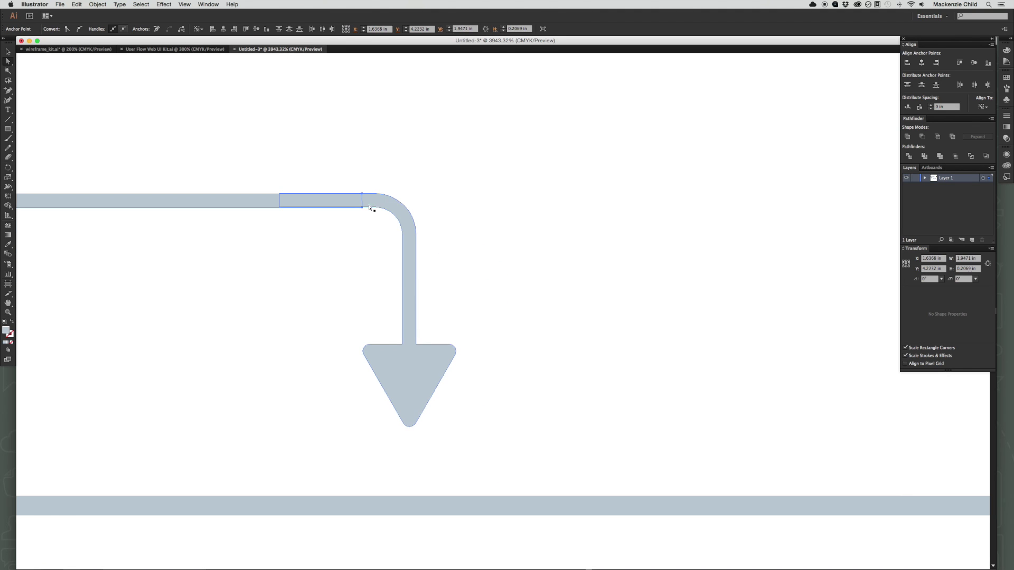
Extend the connector line's end anchors past Sign In to meet the down arrow above Sign Up.
key(super+minus)
key(super+minus)
key(super+minus)
key(super+minus)
key(super+minus)
scroll(442, 231, right, 5)
drag(238, 280, 681, 290)
click(668, 305)
scroll(614, 268, down, 3)
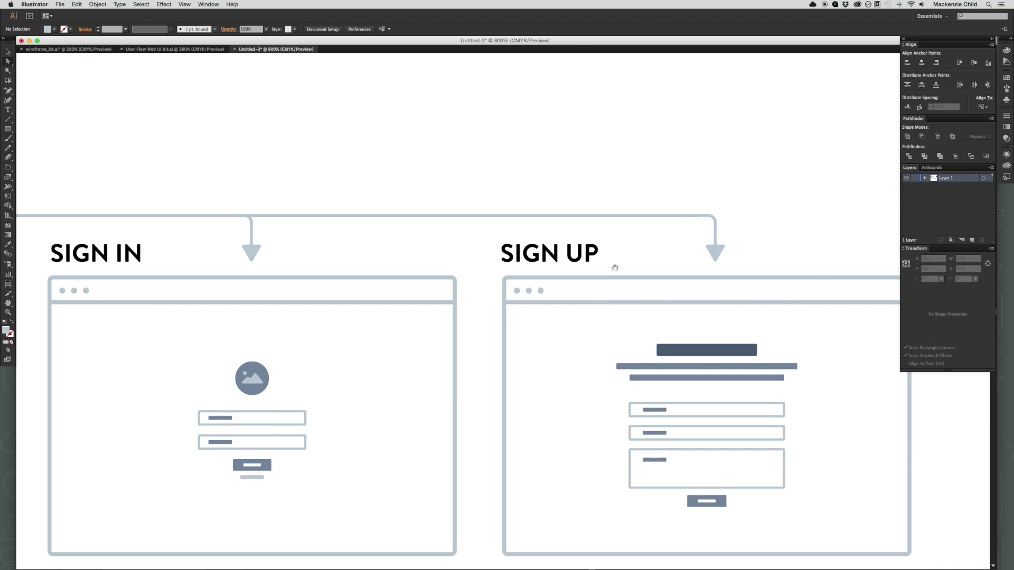
key(super+minus)
key(super+minus)
key(super+minus)
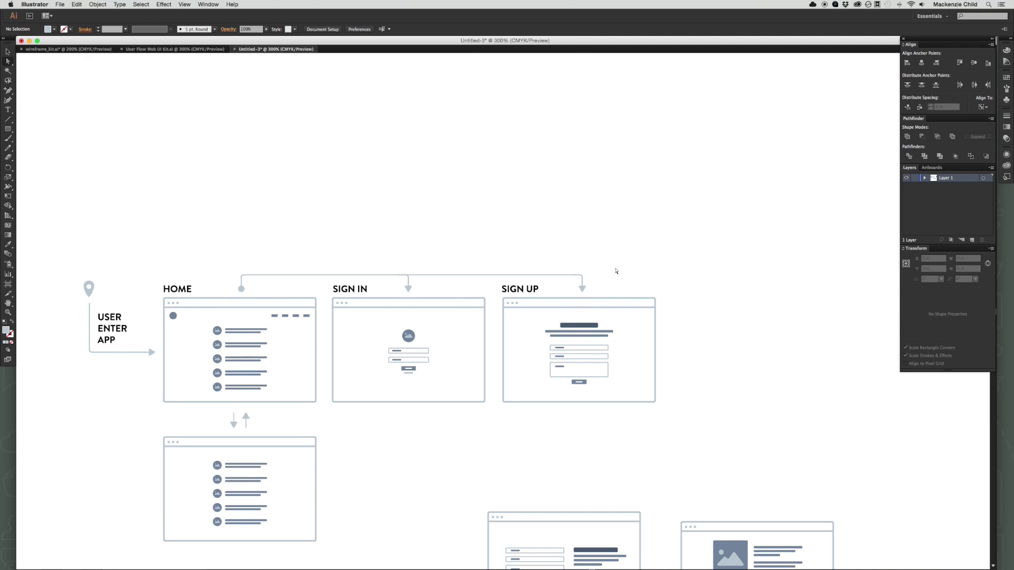
scroll(616, 271, down, 3)
drag(531, 379, 551, 365)
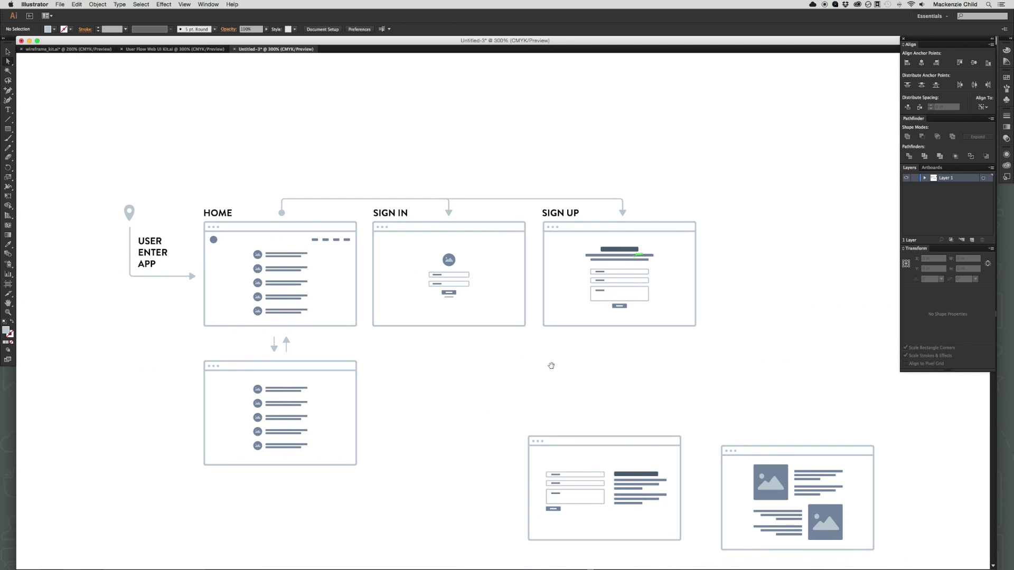
drag(532, 400, 540, 368)
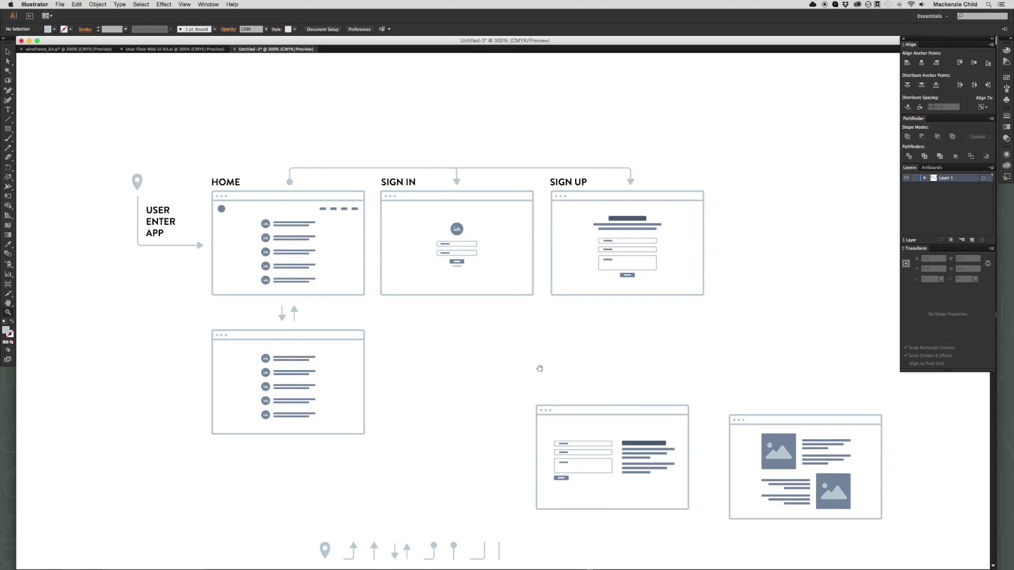
Recolor all the page-name labels and the USER ENTER APP text to the wireframe outline's light blue-gray with the Eyedropper.
key(v)
click(568, 181)
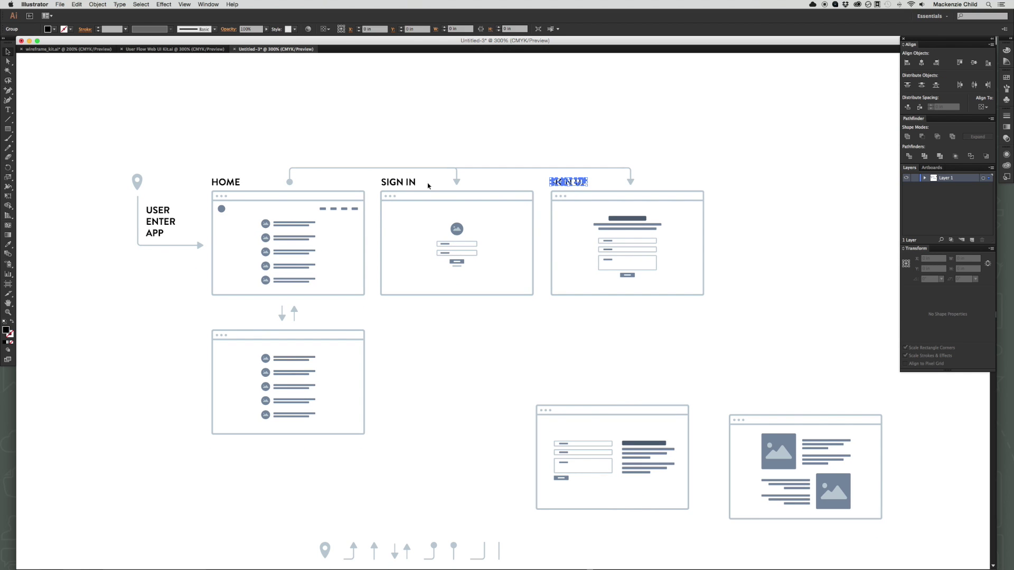
shift+click(398, 182)
shift+click(227, 182)
shift+click(173, 216)
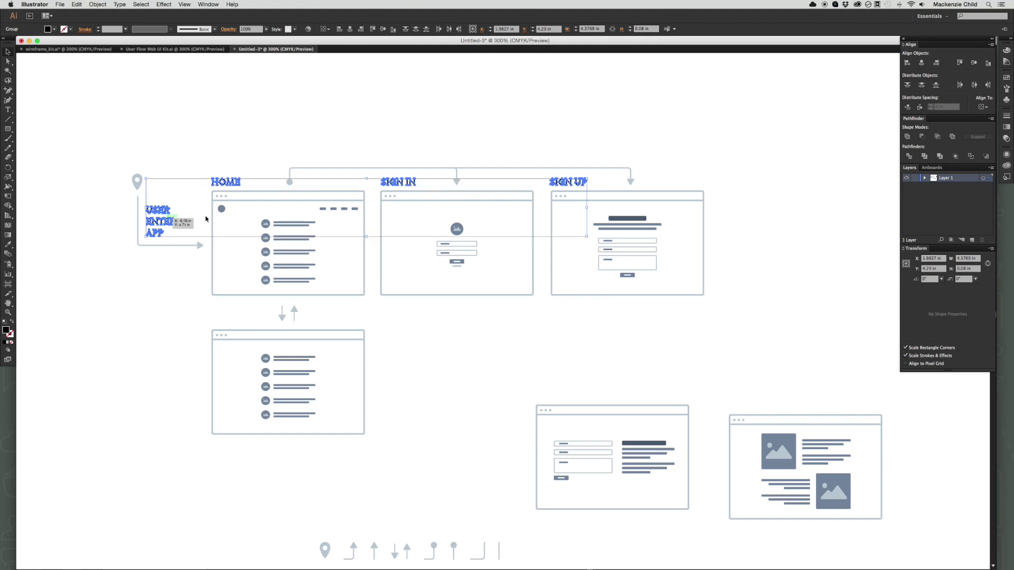
scroll(394, 206, right, 10)
drag(710, 168, 793, 240)
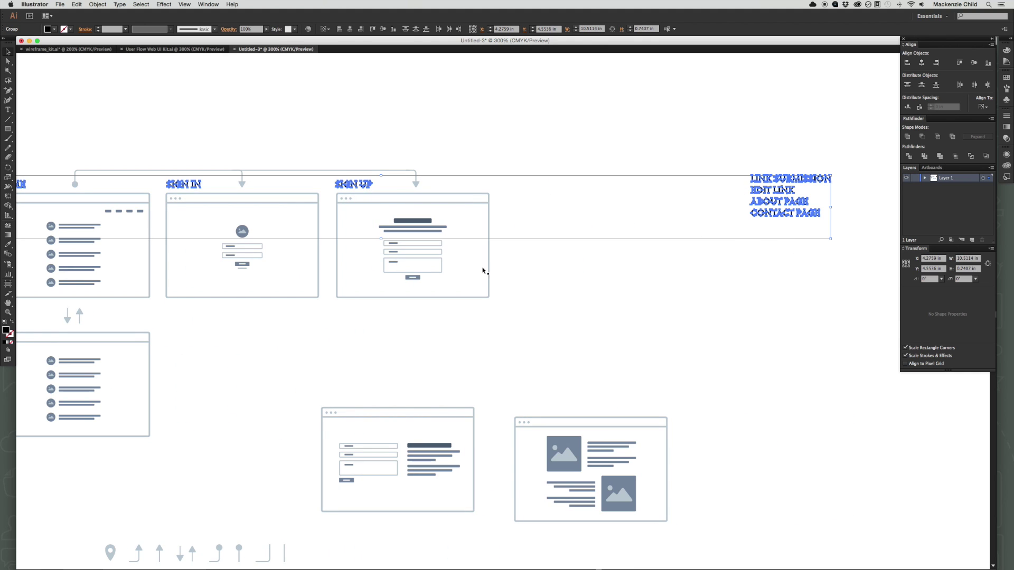
scroll(481, 270, left, 5)
key(i)
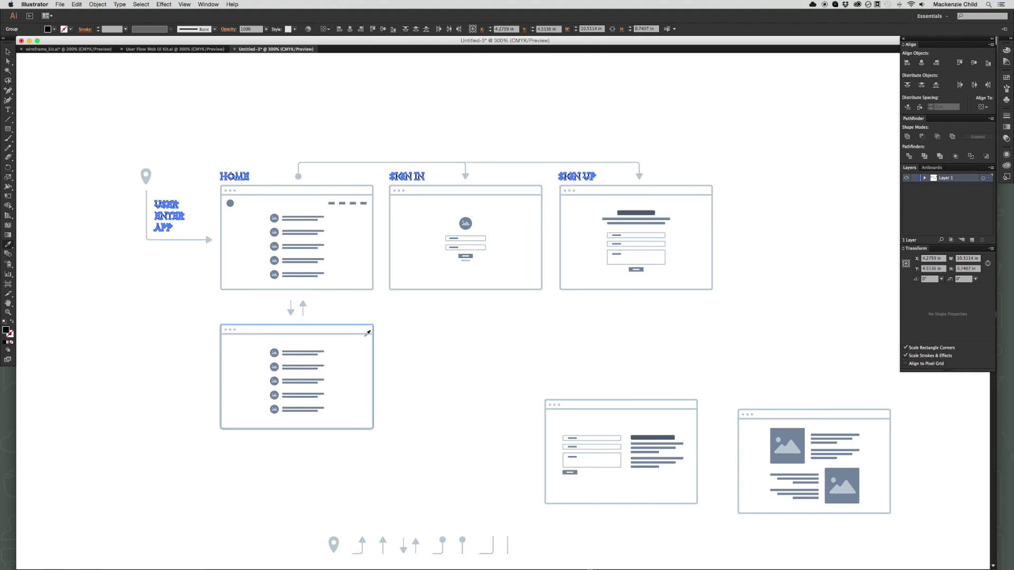
click(373, 330)
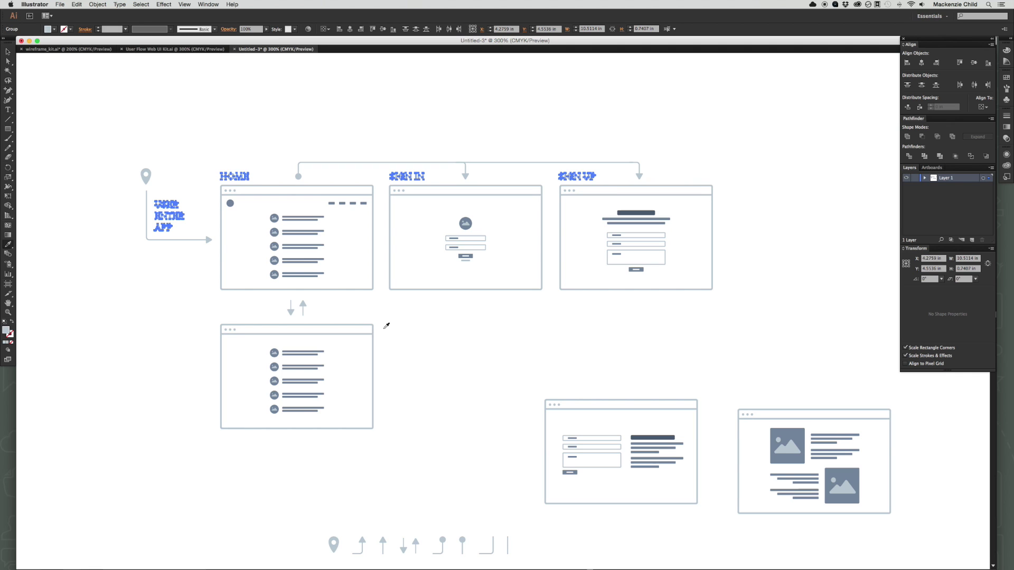
key(v)
click(422, 264)
drag(527, 276, 506, 300)
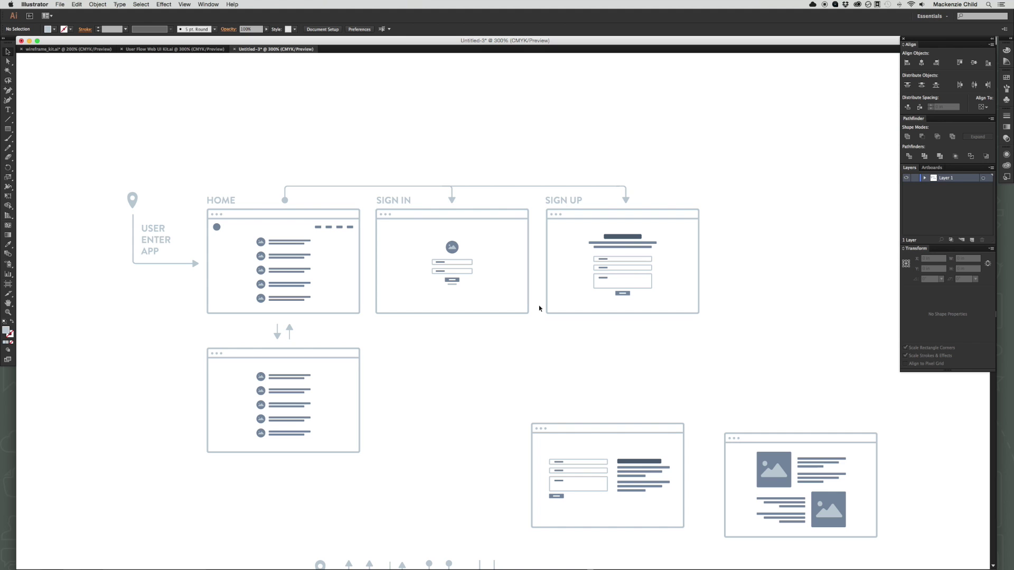
Select all the page-name labels and the USER ENTER APP text and scale them down together.
click(156, 239)
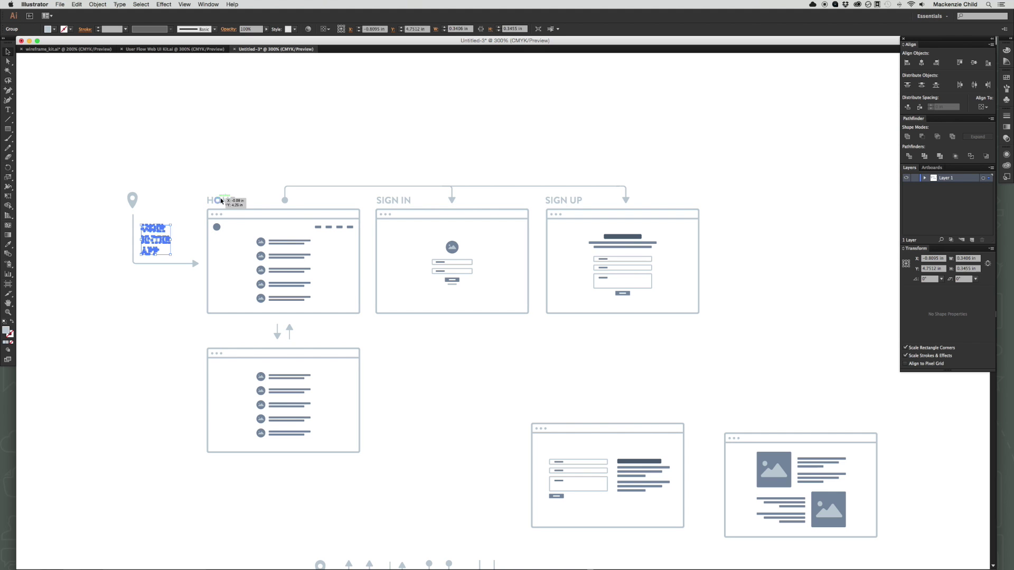
shift+click(221, 200)
key(super+g)
shift+click(402, 200)
shift+click(578, 200)
scroll(581, 201, right, 5)
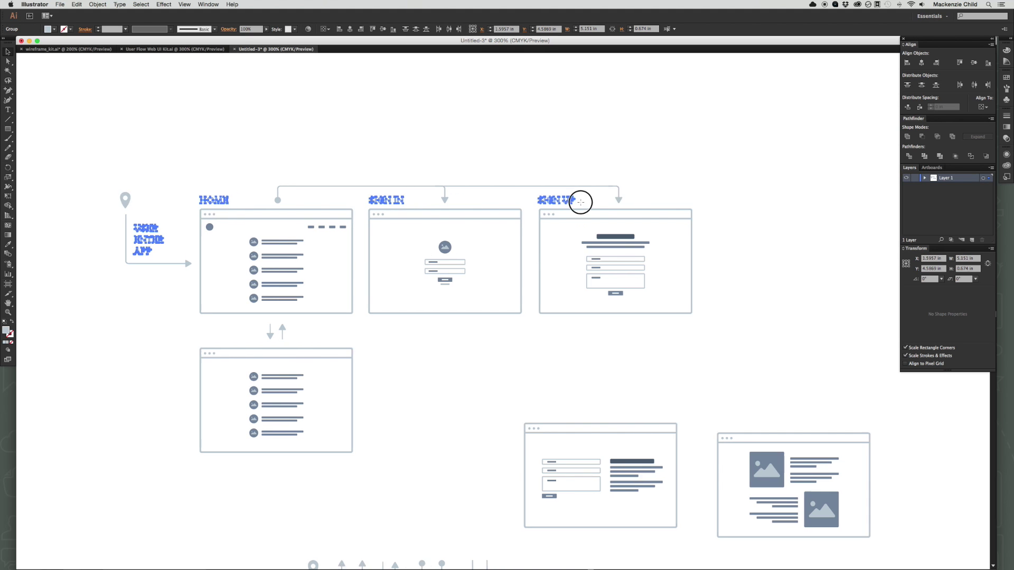
drag(774, 173, 843, 260)
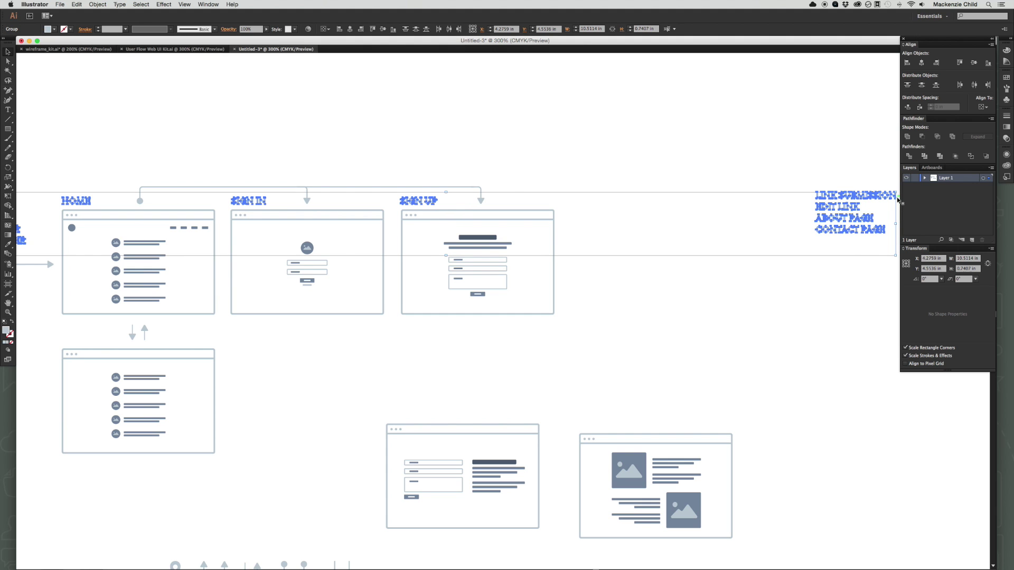
drag(897, 193, 655, 208)
key(super+z)
scroll(633, 222, left, 5)
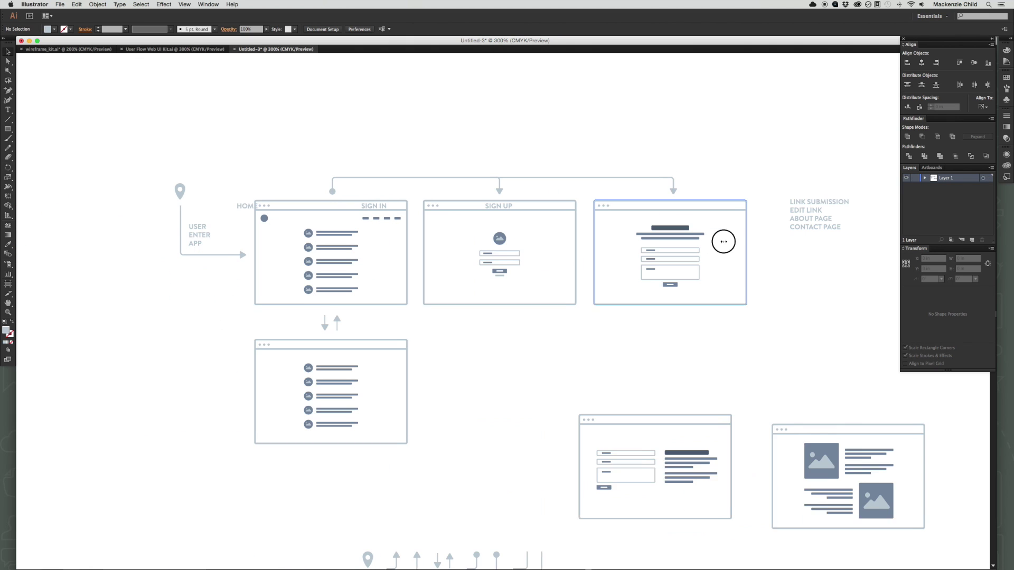
Realign the scaled HOME, SIGN IN and SIGN UP labels with the upper left corners of their wireframes.
drag(242, 211, 374, 206)
shift+click(374, 206)
shift+click(504, 206)
drag(505, 207, 516, 195)
click(459, 195)
drag(418, 195, 449, 195)
drag(510, 194, 607, 197)
Move the LINK SUBMISSION, EDIT LINK, ABOUT PAGE and CONTACT PAGE labels down, clearing the top row beside Sign Up.
click(607, 374)
drag(606, 373, 415, 376)
drag(659, 256, 811, 392)
click(537, 407)
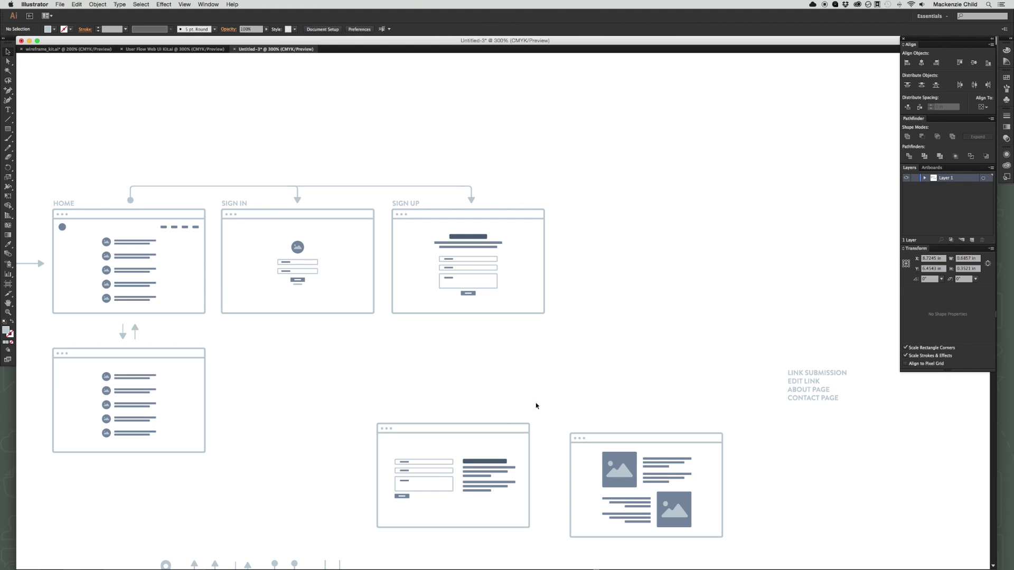
Move the image-and-text wireframe and the two-column form wireframe into the top row to the right of Sign Up.
drag(664, 510, 658, 290)
click(670, 356)
drag(508, 486, 858, 275)
drag(859, 277, 859, 277)
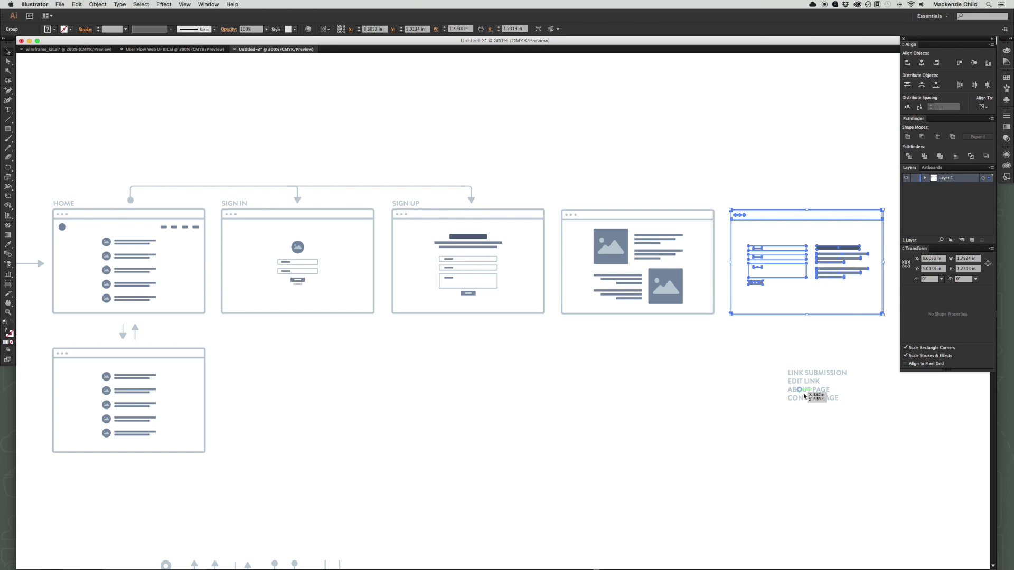
Place the ABOUT PAGE label above the image-and-text wireframe and CONTACT PAGE above the two-column form wireframe.
drag(797, 385, 580, 205)
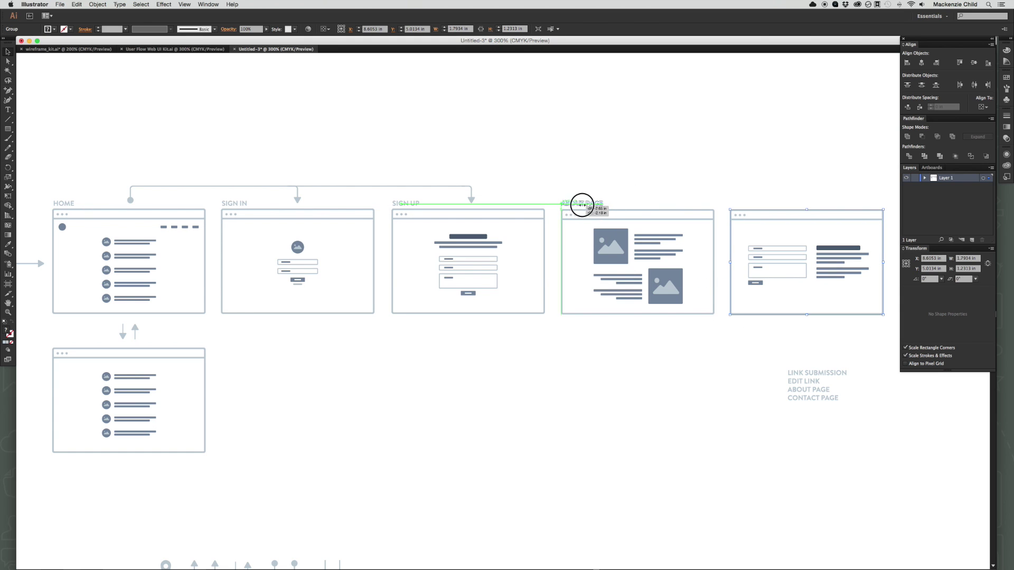
drag(580, 205, 581, 204)
drag(779, 286, 744, 199)
click(740, 195)
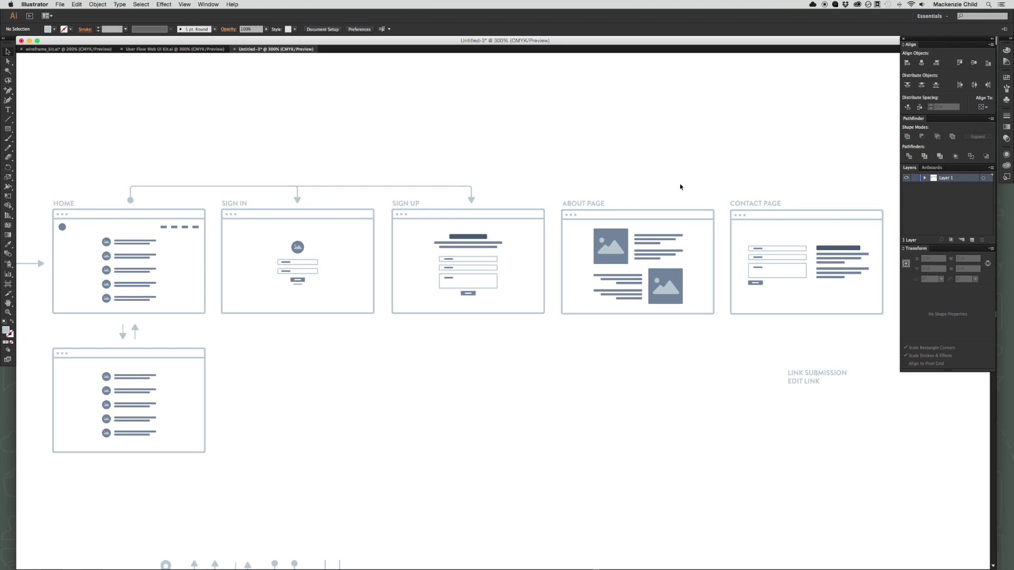
Copy the down arrow above the About Page and Contact Page wireframes and extend the connector line to the Contact Page arrow.
drag(471, 196, 641, 201)
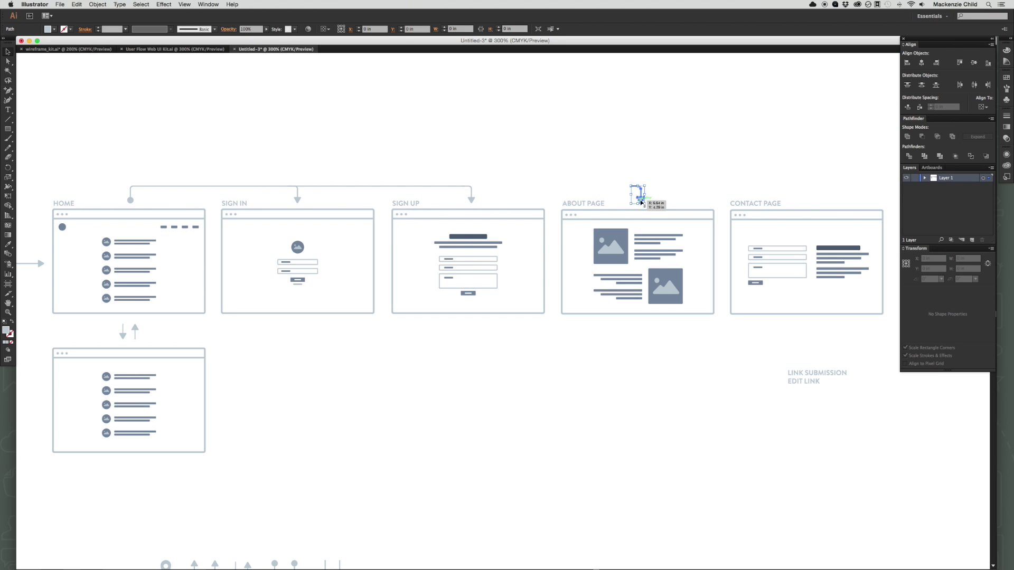
click(641, 163)
click(461, 185)
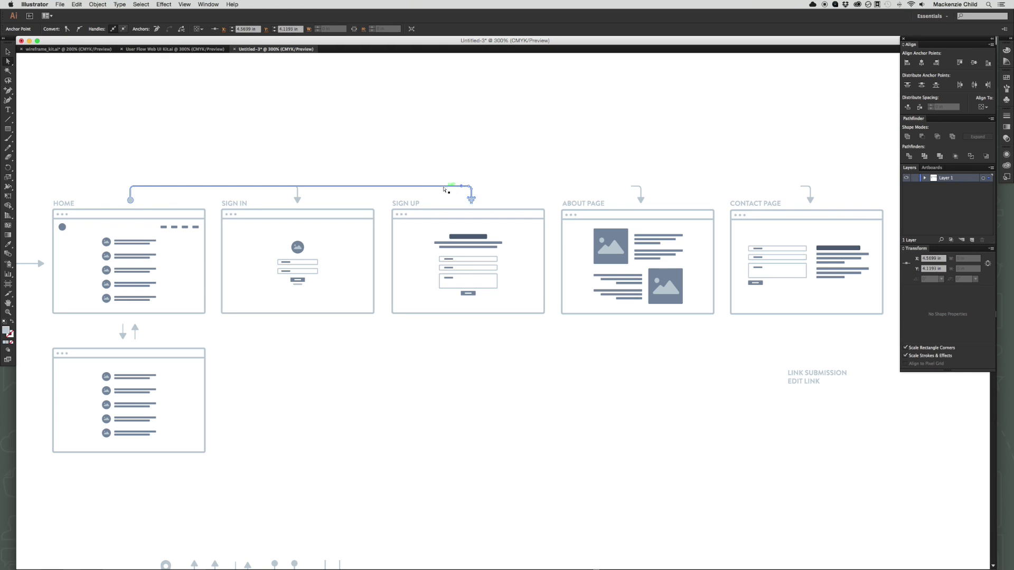
drag(466, 189, 810, 189)
click(831, 188)
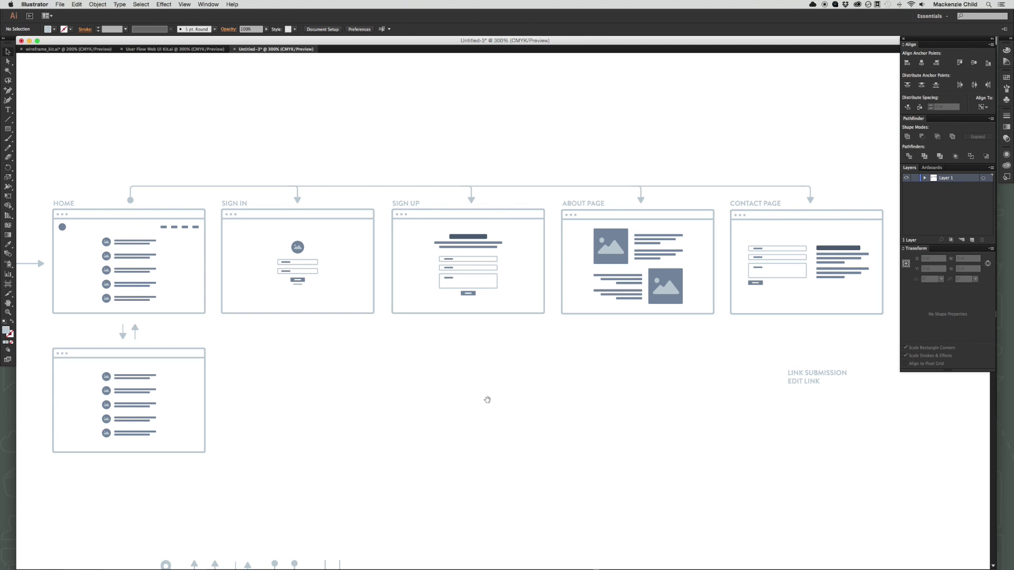
drag(487, 400, 523, 397)
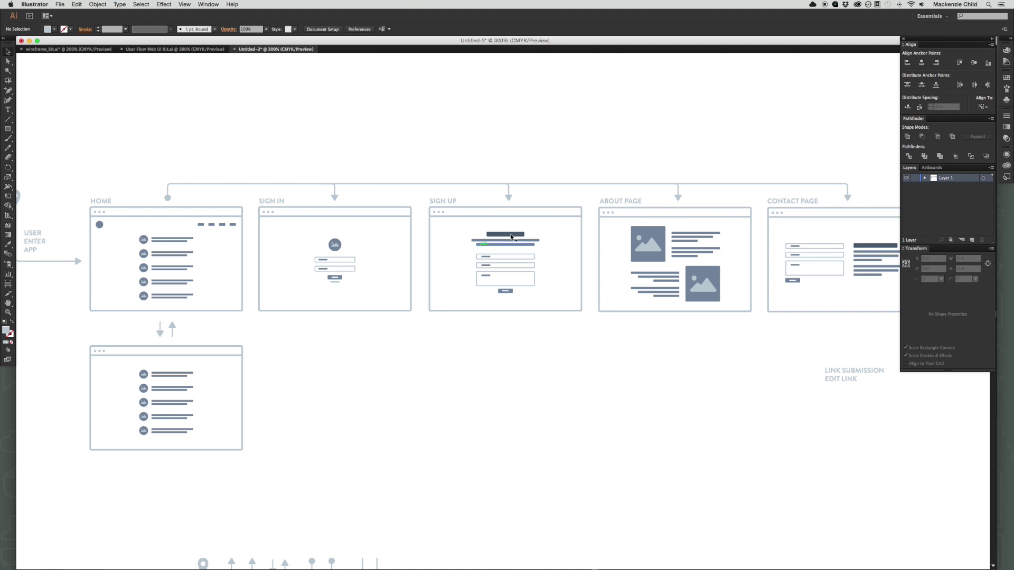
scroll(811, 324, down, 3)
scroll(812, 324, right, 2)
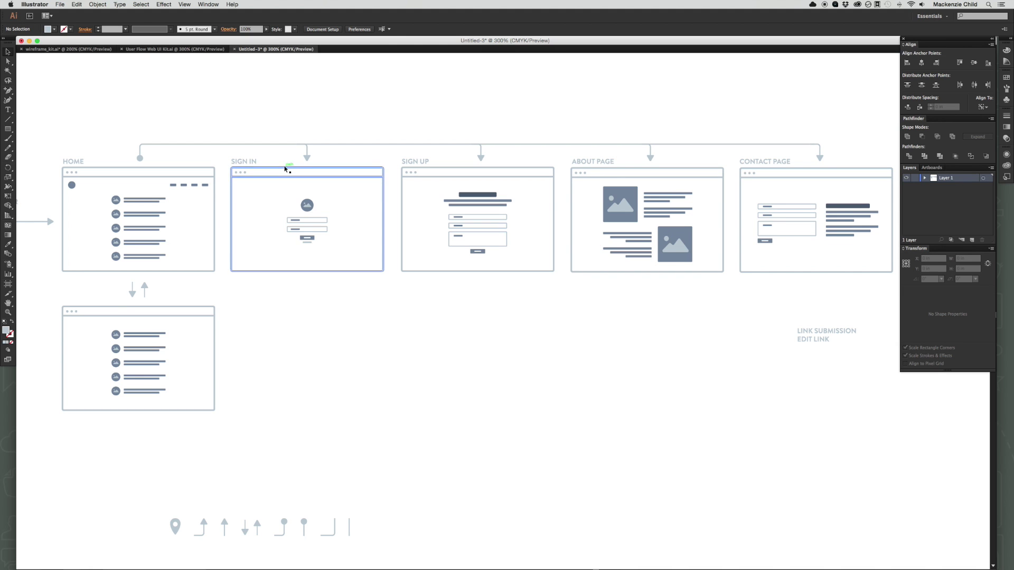
Copy the Sign Up form wireframe to directly below the Sign In wireframe, in the second row.
mouse_move(350, 306)
mouse_down()
mouse_move(460, 264)
mouse_move(409, 245)
mouse_up()
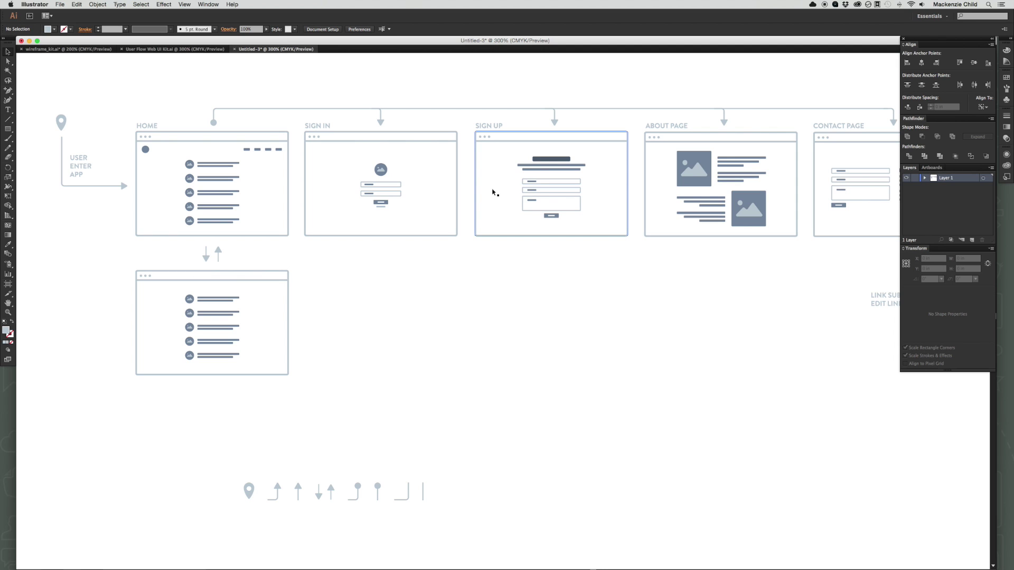
drag(546, 166, 374, 301)
click(392, 244)
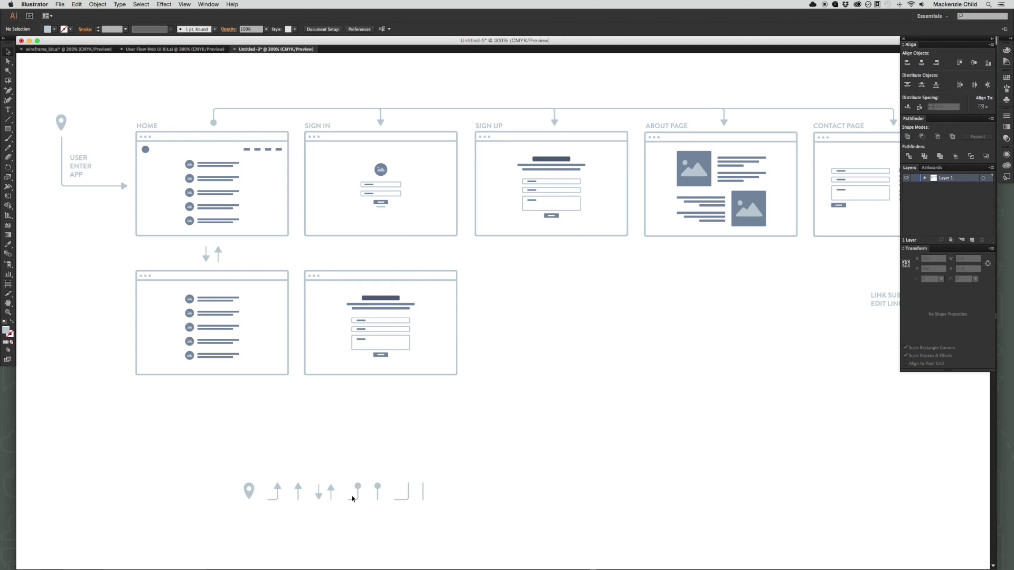
Copy the dot-ended line and an arrow from the connector symbols to between Sign In and the form below, turning the arrow downward.
drag(377, 491, 380, 248)
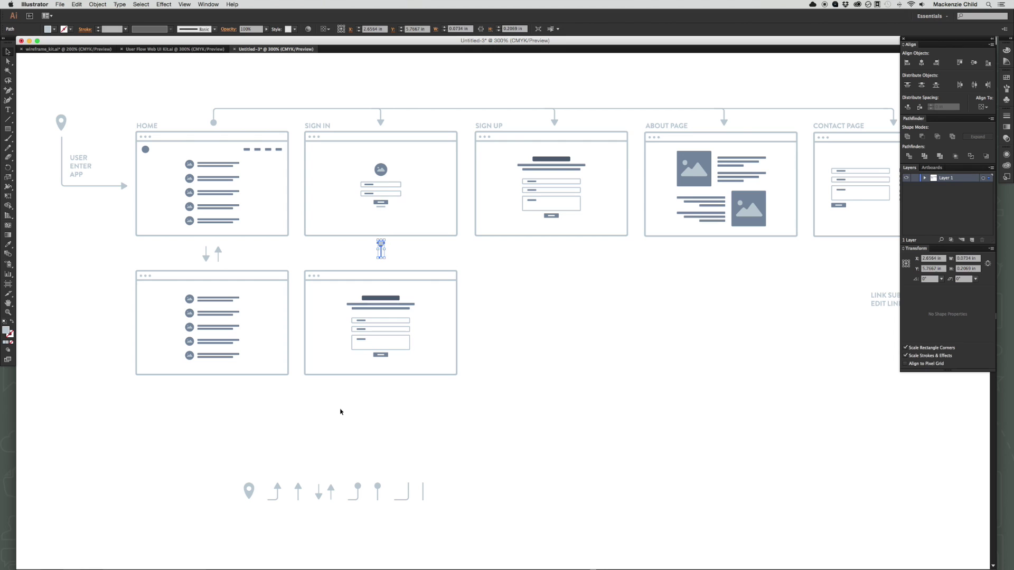
drag(299, 501, 381, 262)
key(e)
key(v)
click(442, 254)
Align the arrowhead with the dot-ended line as one connector and centre it vertically between Sign In and the form below.
key(z)
drag(346, 227, 475, 320)
drag(244, 165, 426, 188)
key(v)
key(super+minus)
key(super+minus)
key(super+minus)
key(super+minus)
key(super+minus)
key(super+minus)
key(super+minus)
key(super+minus)
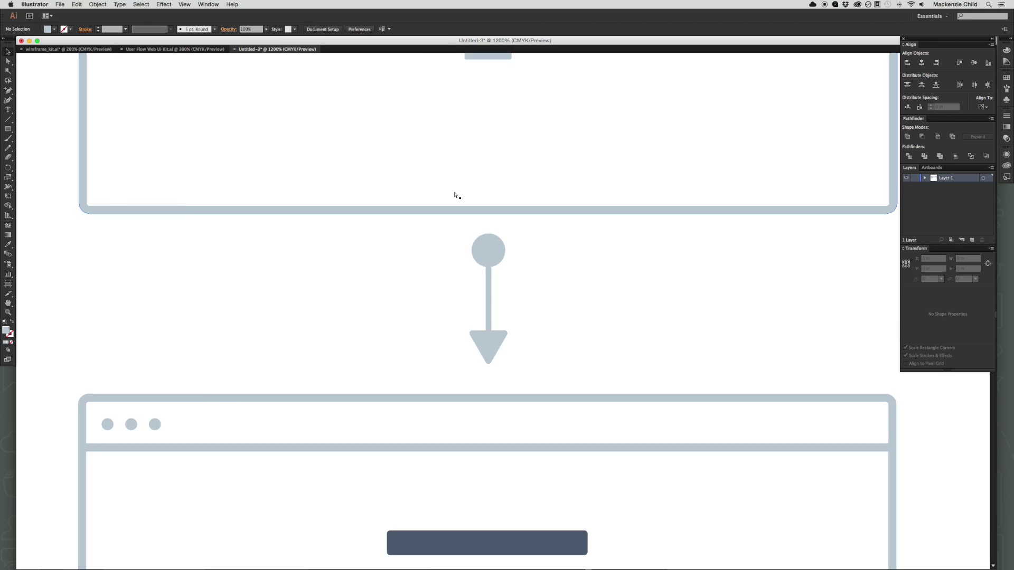
scroll(437, 234, down, 3)
scroll(437, 234, right, 3)
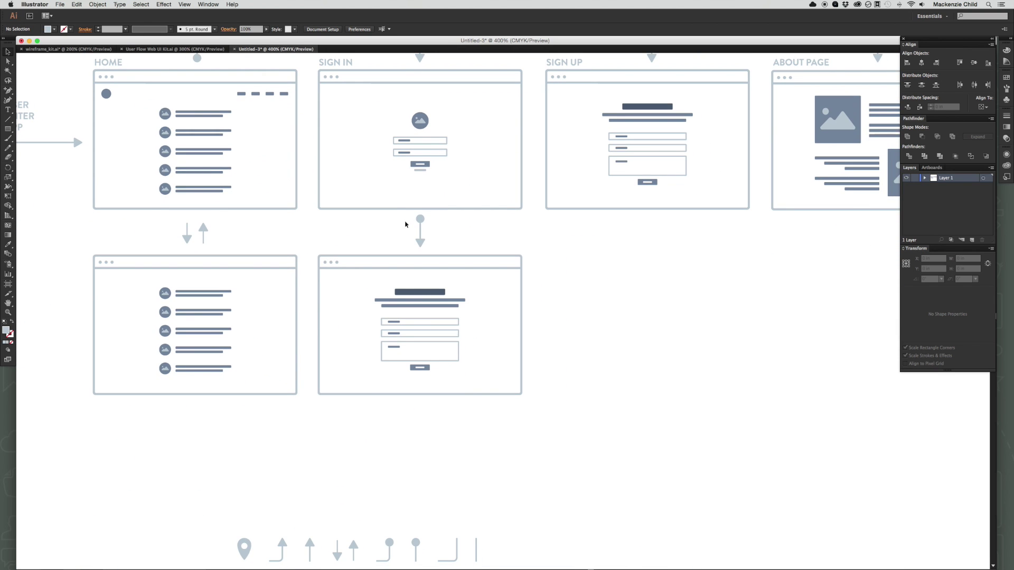
mouse_move(428, 245)
mouse_down()
mouse_move(421, 233)
mouse_move(421, 242)
mouse_up()
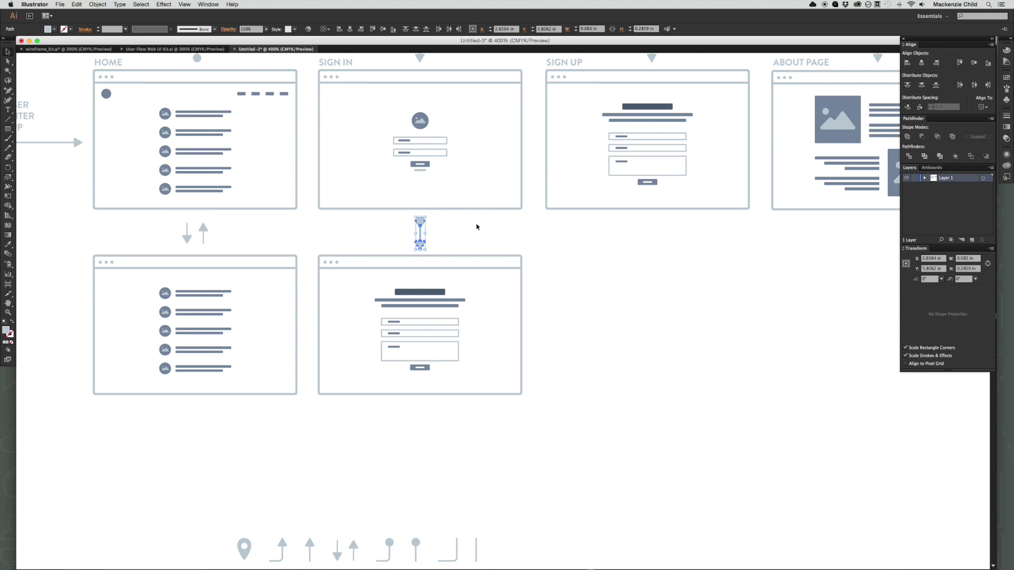
scroll(520, 211, up, 1)
scroll(520, 211, right, 2)
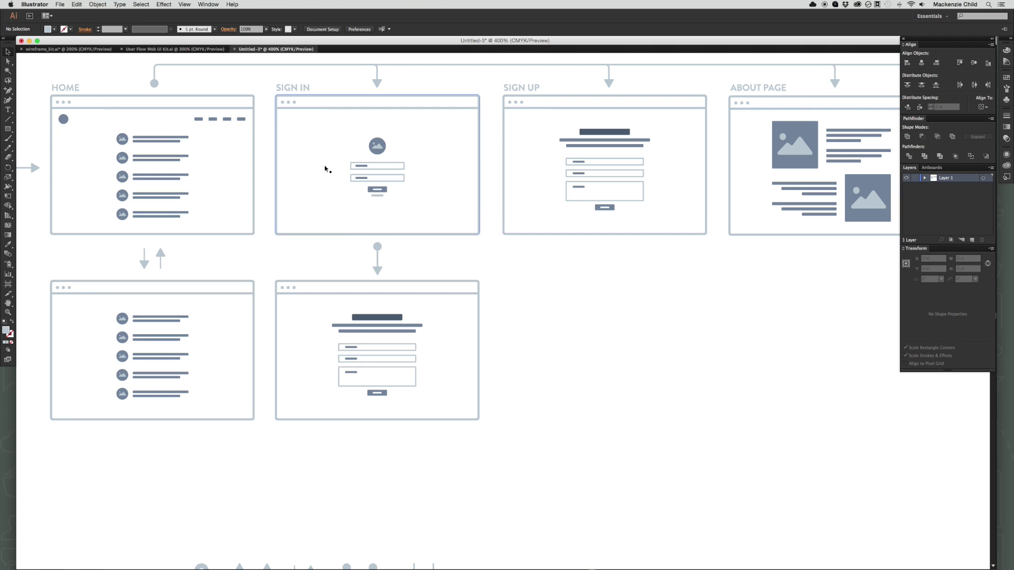
Copy the SIGN UP label above the form wireframe below Sign In and shift the row of connector symbols to the left.
drag(539, 92, 311, 274)
click(509, 296)
scroll(509, 296, down, 5)
scroll(509, 296, right, 1)
scroll(533, 282, down, 2)
drag(468, 459, 30, 309)
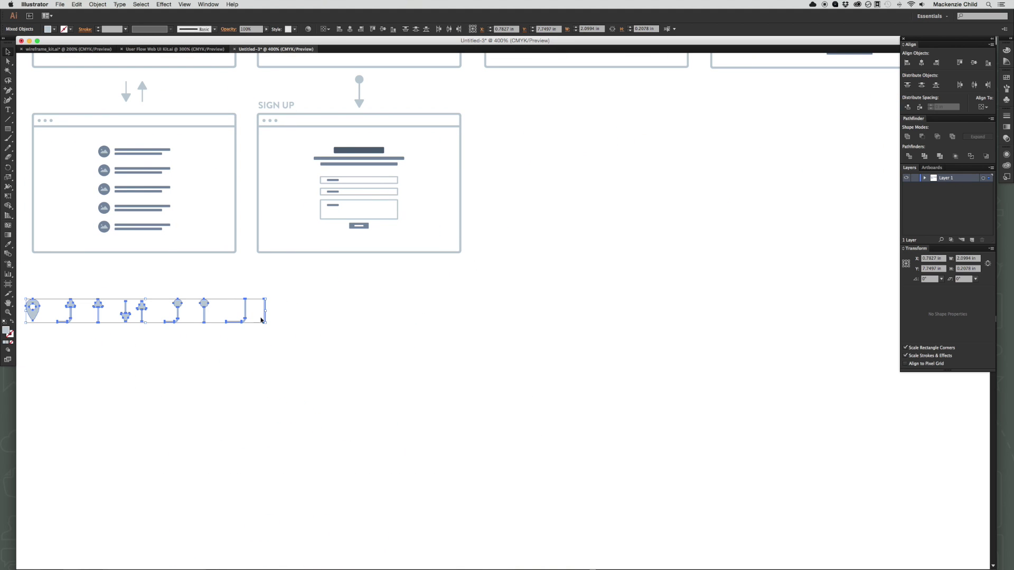
click(341, 292)
Copy the two-column form wireframe from the Login & Forms section of User Flow Web UI Kit.ai into the flow diagram document.
scroll(308, 353, up, 5)
scroll(308, 353, right, 5)
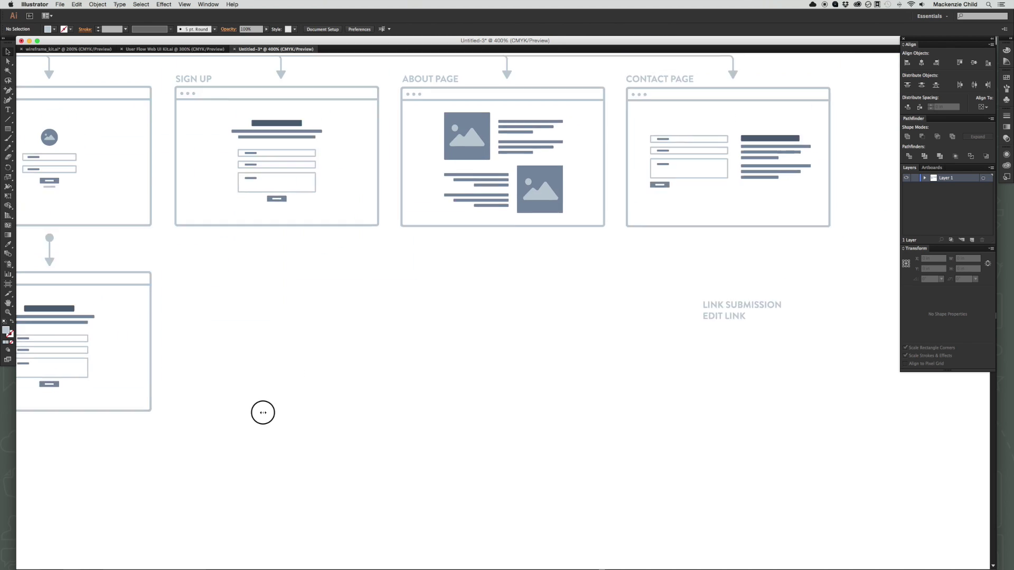
scroll(600, 410, left, 9)
scroll(650, 301, right, 4)
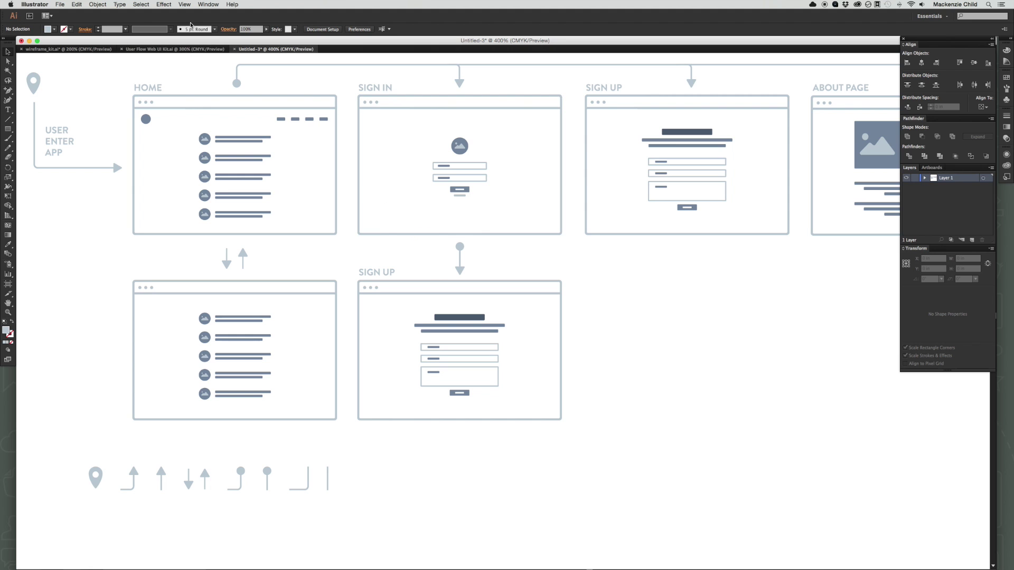
click(160, 50)
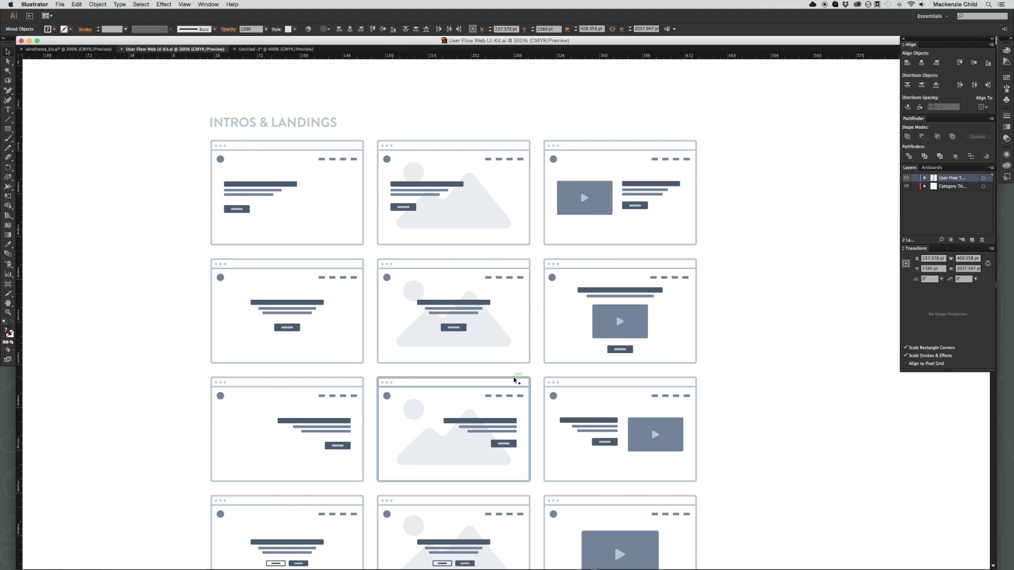
scroll(516, 379, down, 2)
scroll(515, 380, down, 5)
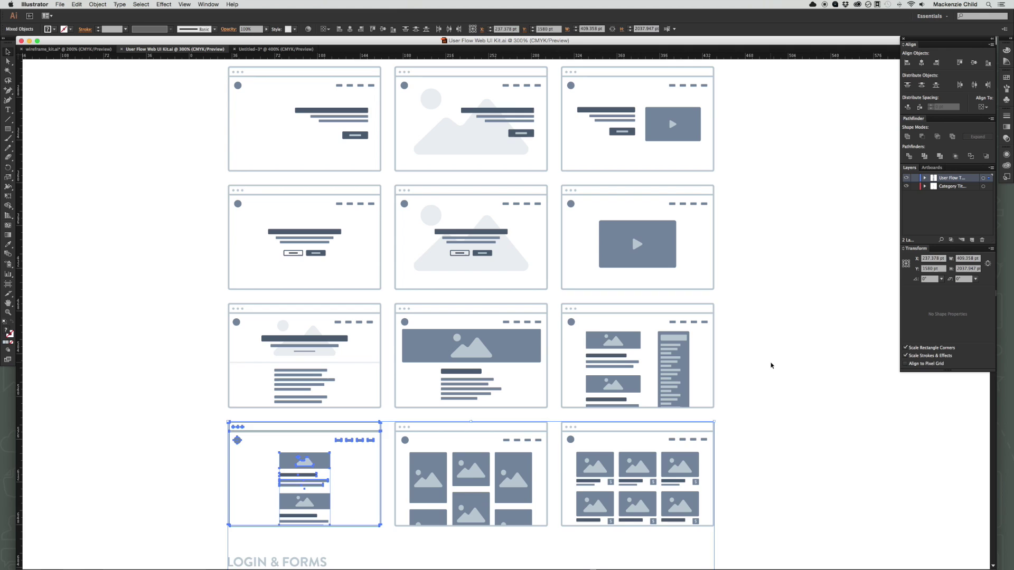
click(765, 366)
scroll(766, 366, down, 8)
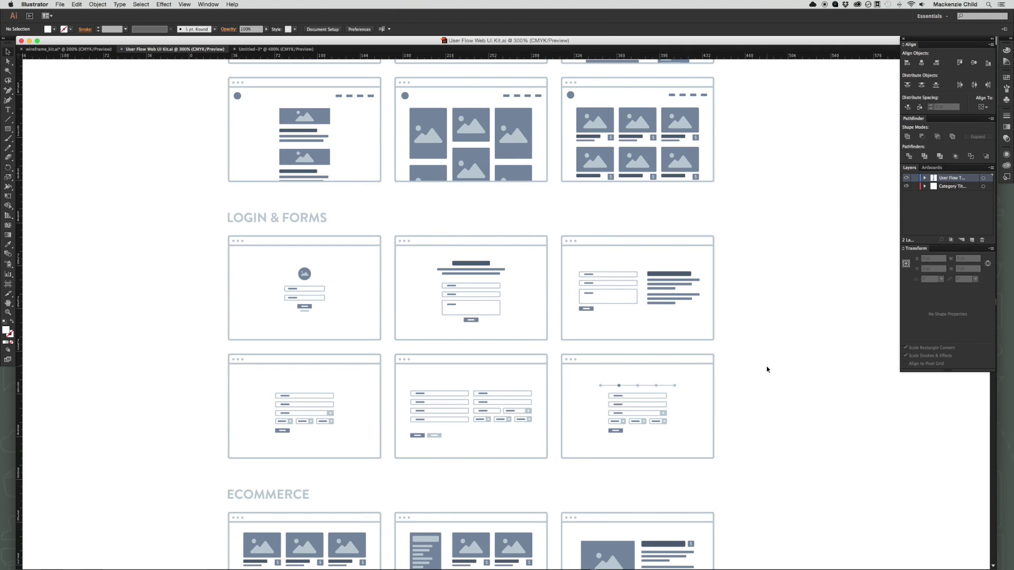
click(673, 286)
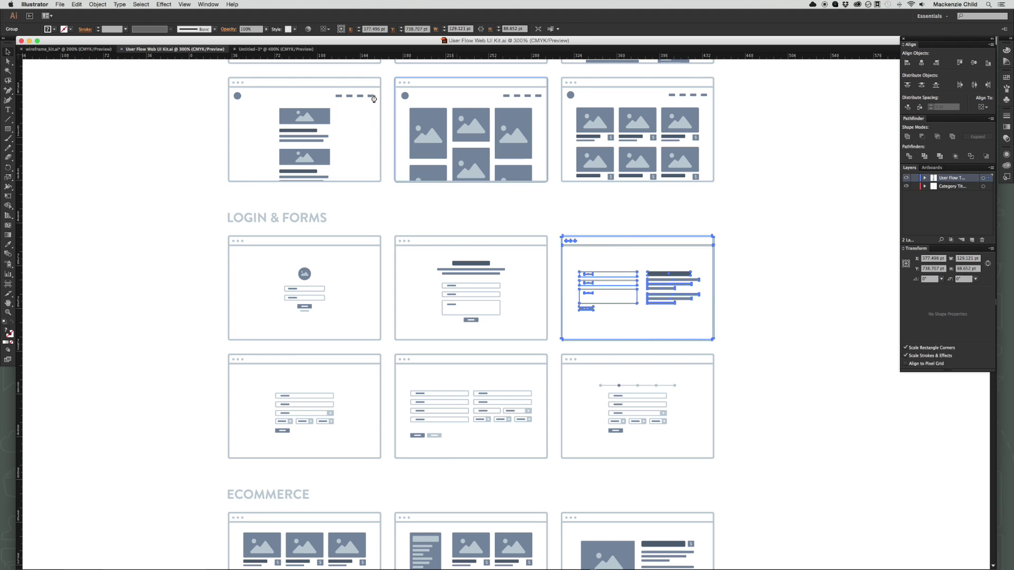
click(263, 49)
key(super+v)
scroll(536, 349, right, 5)
scroll(536, 349, down, 3)
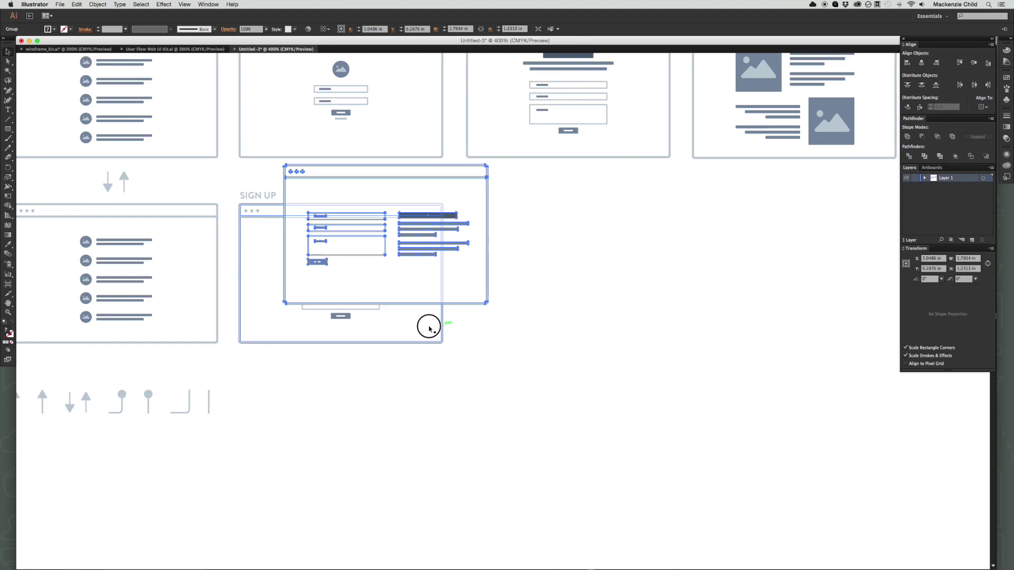
Move the pasted two-column wireframe to empty space and delete the heading and text lines beside its form.
drag(447, 239, 662, 366)
double_click(603, 350)
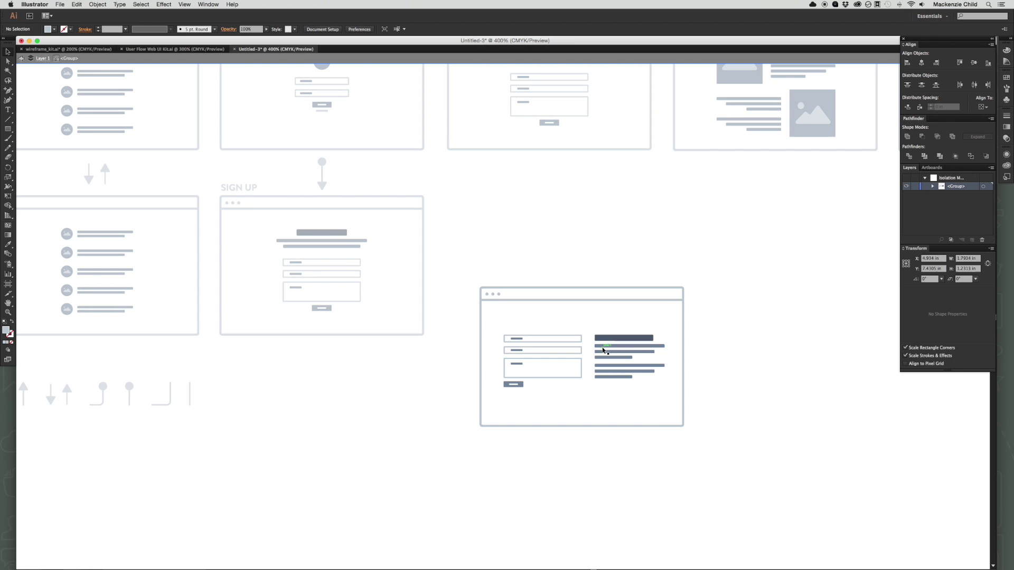
click(619, 371)
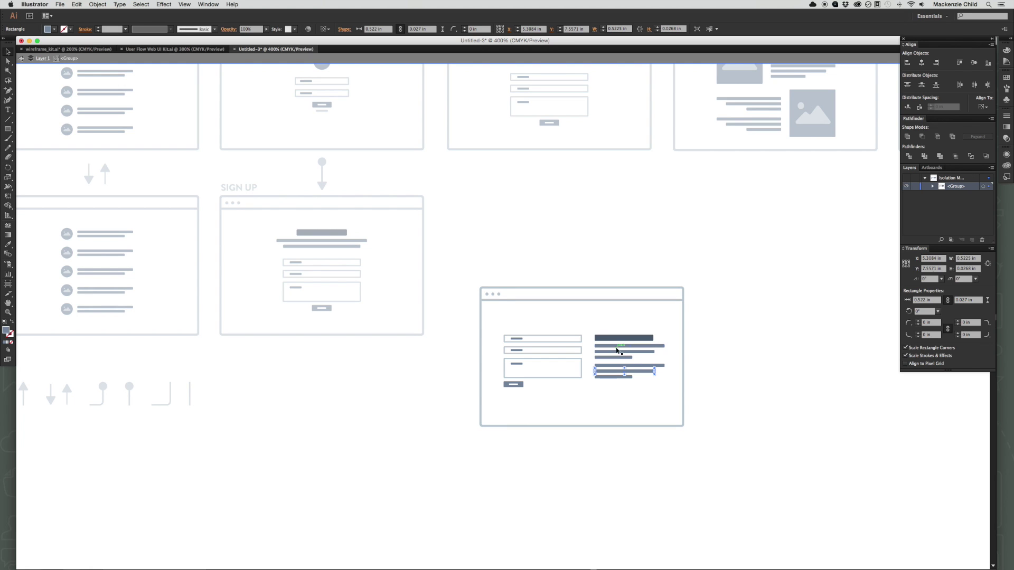
shift+click(613, 347)
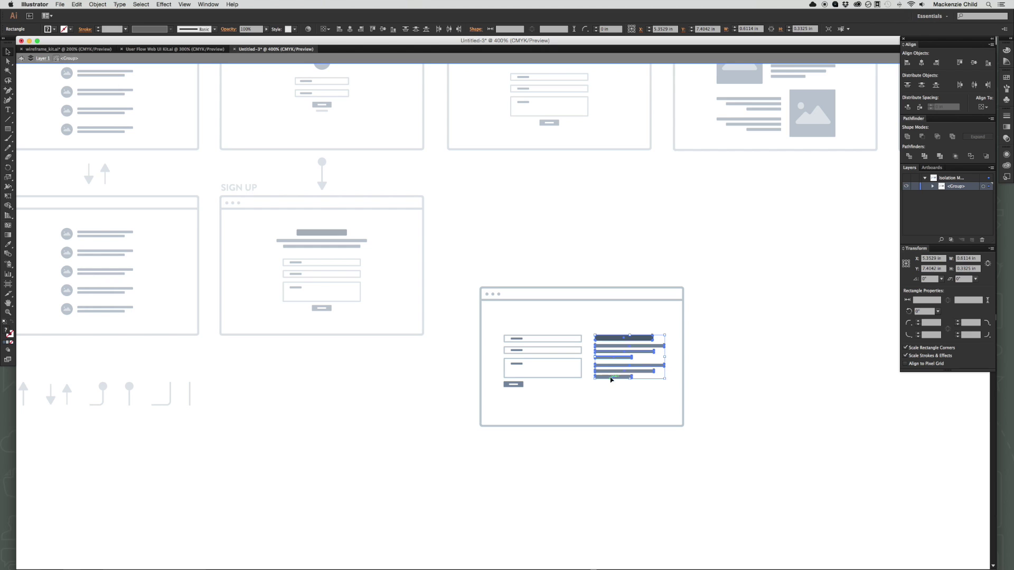
key(Delete)
Centre the remaining form fields and button horizontally within the pasted wireframe's window frame.
click(516, 370)
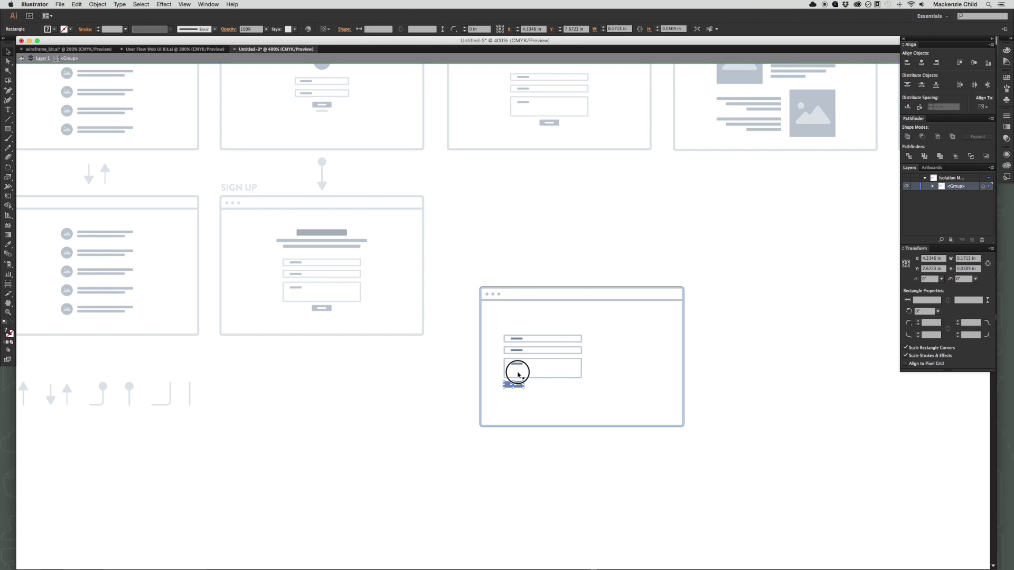
click(508, 384)
shift+click(504, 376)
shift+click(504, 351)
drag(504, 342, 544, 343)
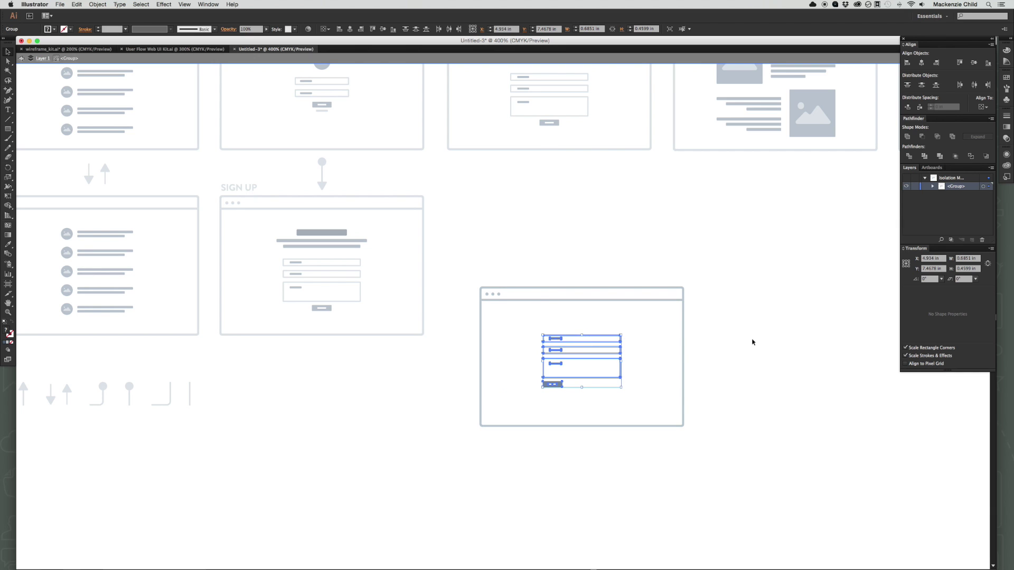
double_click(762, 340)
Move the edited form wireframe to the third row, directly below the lower Sign Up wireframe.
scroll(666, 464, left, 5)
scroll(665, 464, down, 2)
drag(731, 281, 441, 371)
click(493, 310)
Bring the LINK SUBMISSION and EDIT LINK labels to the third row and place LINK SUBMISSION above its form wireframe.
scroll(564, 312, right, 10)
scroll(586, 287, up, 3)
scroll(586, 287, left, 2)
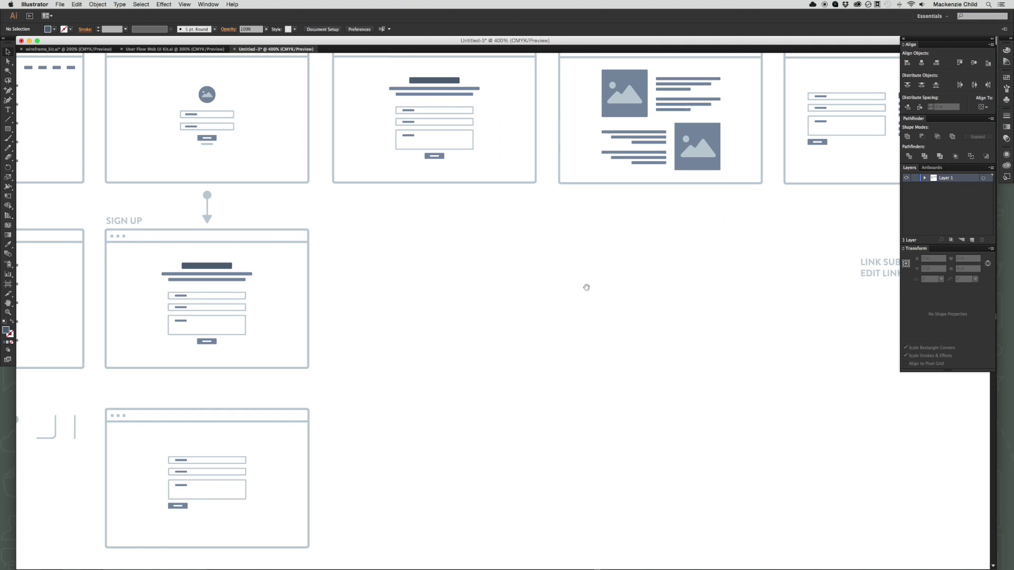
drag(873, 265, 378, 400)
scroll(526, 428, left, 2)
scroll(526, 427, left, 10)
scroll(527, 428, down, 3)
click(665, 403)
drag(673, 337, 413, 337)
click(695, 410)
Copy the Link Submission wireframe to its right and place the EDIT LINK label above the copy.
scroll(695, 410, right, 5)
drag(392, 406, 616, 397)
drag(556, 355, 517, 343)
click(311, 335)
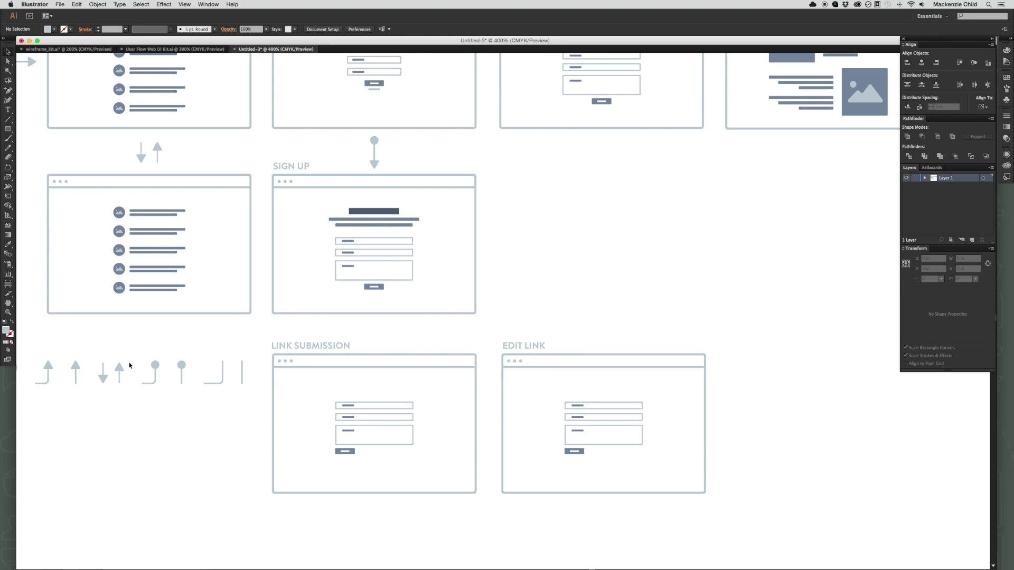
Copy the two-way arrows between Link Submission and Edit Link, rotated to point horizontally.
drag(129, 371, 495, 436)
key(e)
key(v)
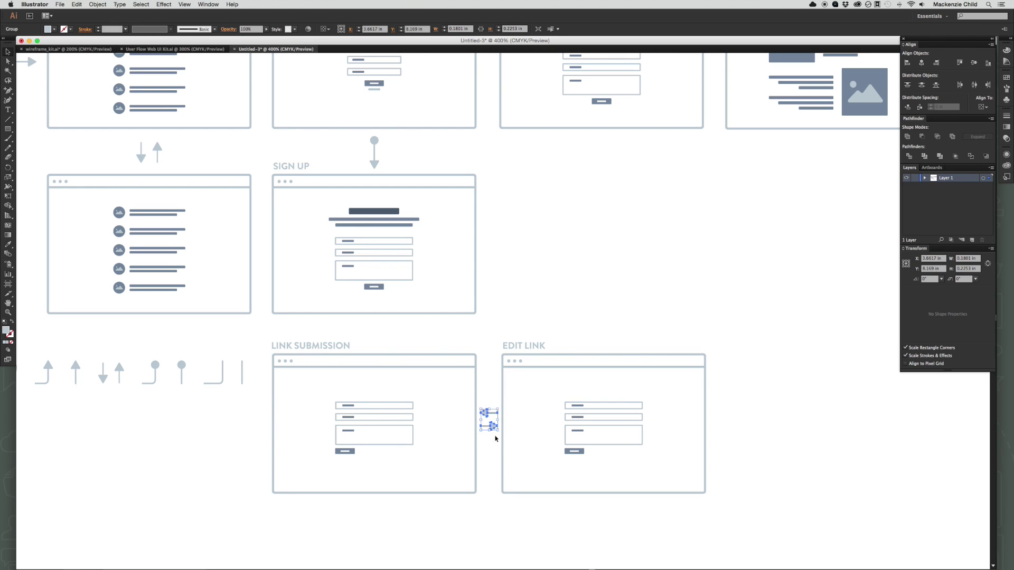
click(497, 335)
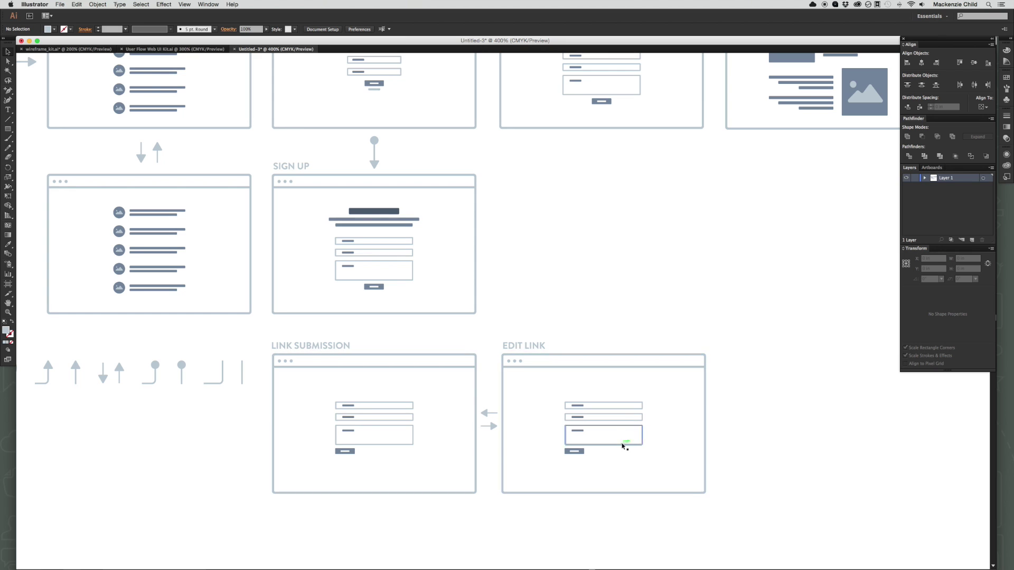
Copy the dot-to-arrow connector below the lower Sign Up wireframe and move the Link Submission and Edit Link group slightly down.
drag(369, 138, 381, 323)
drag(290, 329, 673, 422)
shift+click(375, 323)
drag(438, 374, 438, 382)
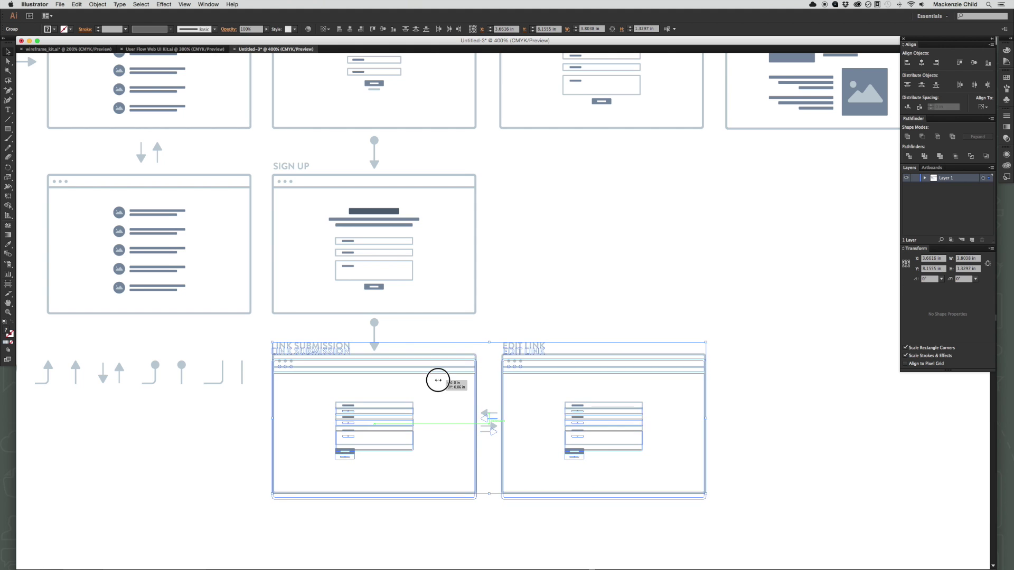
scroll(438, 382, down, 2)
click(449, 312)
Copy the Contact Page wireframe and its CONTACT PAGE label to below the About Page wireframe.
drag(575, 255, 547, 350)
scroll(547, 349, down, 5)
scroll(285, 385, right, 2)
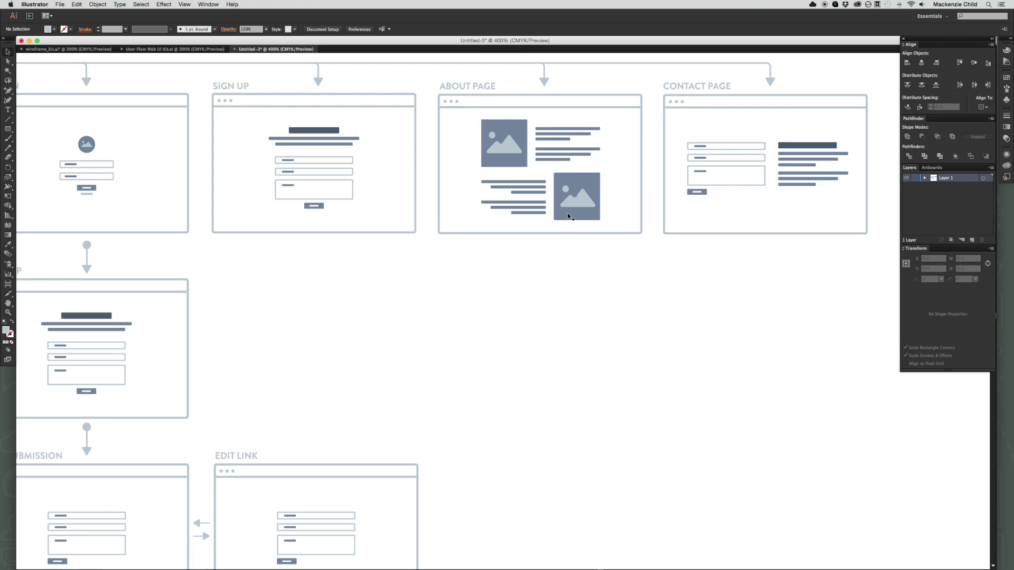
scroll(600, 192, right, 2)
drag(725, 122, 502, 297)
click(579, 259)
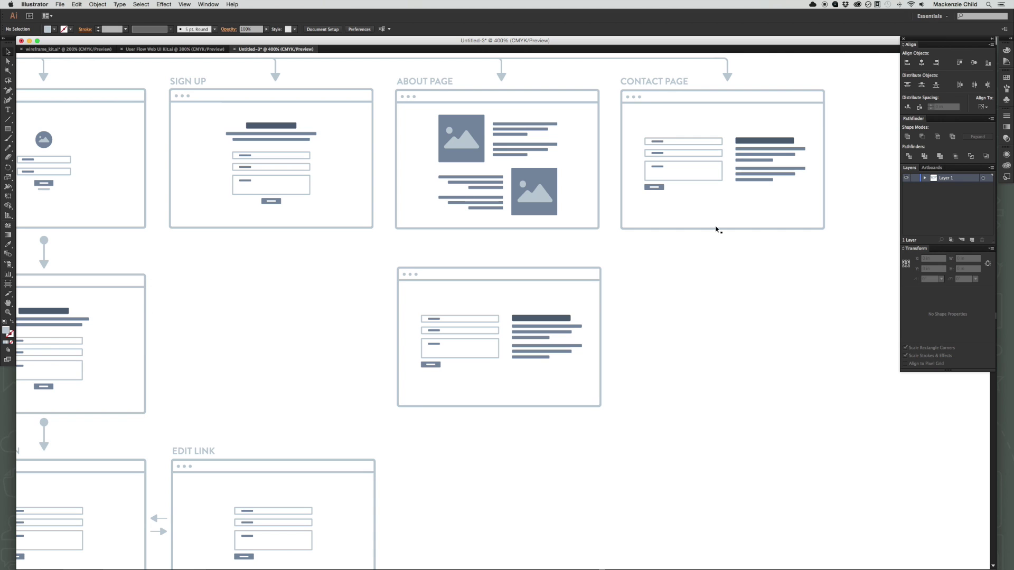
drag(638, 82, 417, 260)
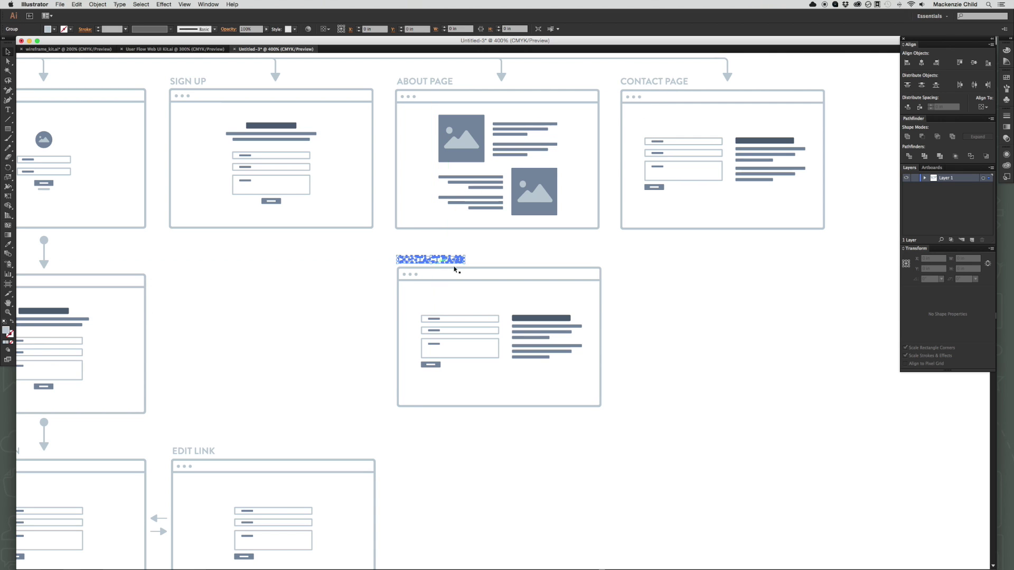
click(503, 250)
Copy the dot-to-arrow connector below About Page and align the lower Contact Page wireframe with the second row.
drag(41, 237, 503, 246)
drag(537, 311, 267, 311)
drag(266, 310, 524, 312)
click(665, 280)
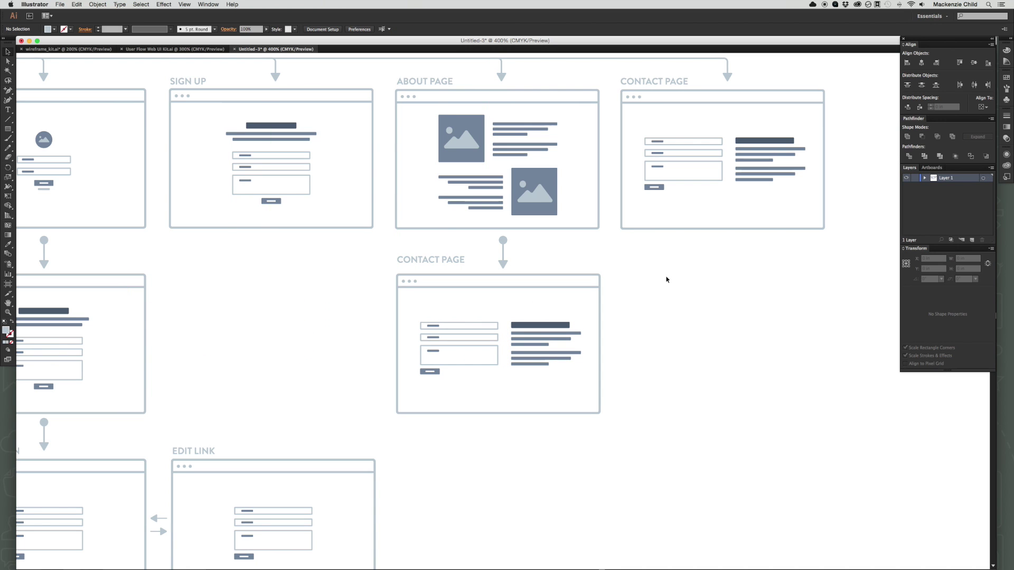
Move the row of connector symbols further left, clear of the wireframes in the flow diagram.
drag(431, 260, 605, 245)
key(super+minus)
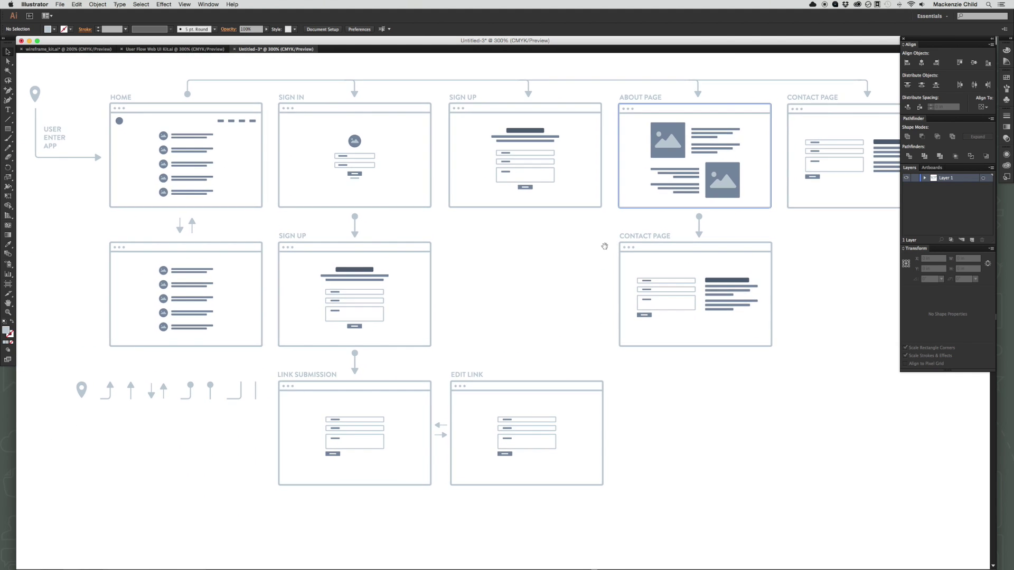
key(super+minus)
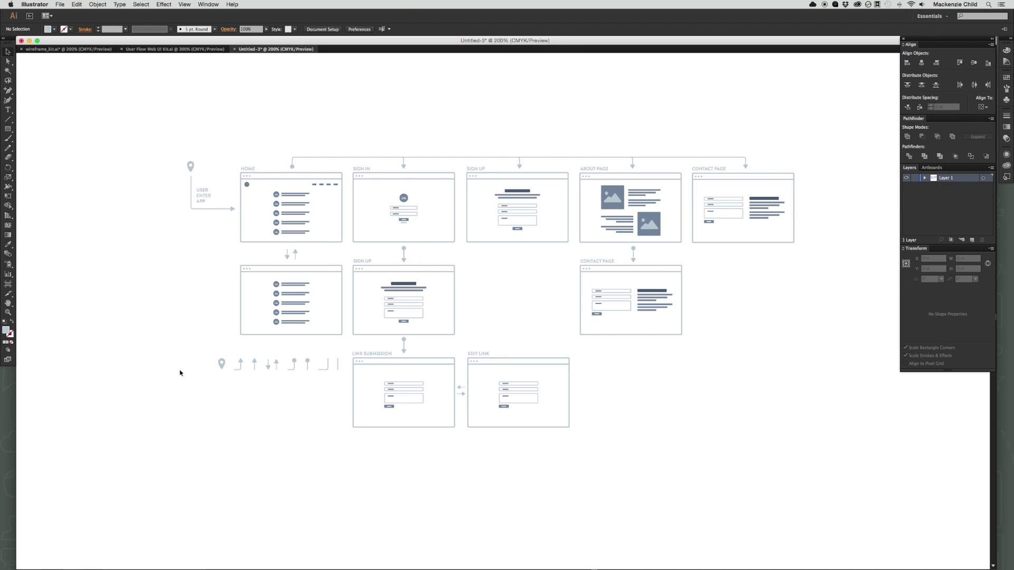
scroll(289, 358, right, 3)
scroll(289, 357, down, 1)
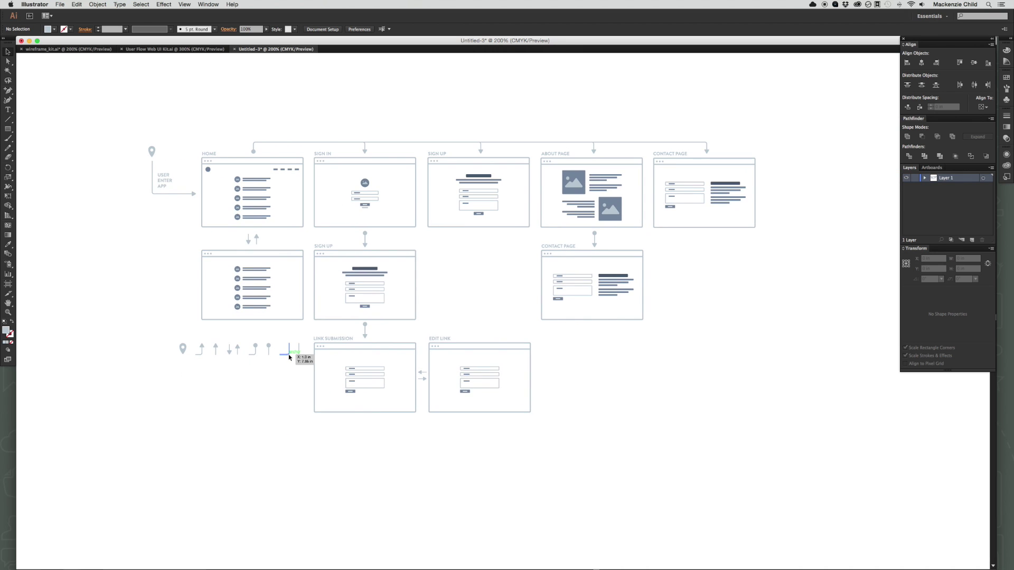
key(super+plus)
drag(110, 394, 235, 432)
key(super+z)
drag(229, 397, 49, 358)
click(116, 332)
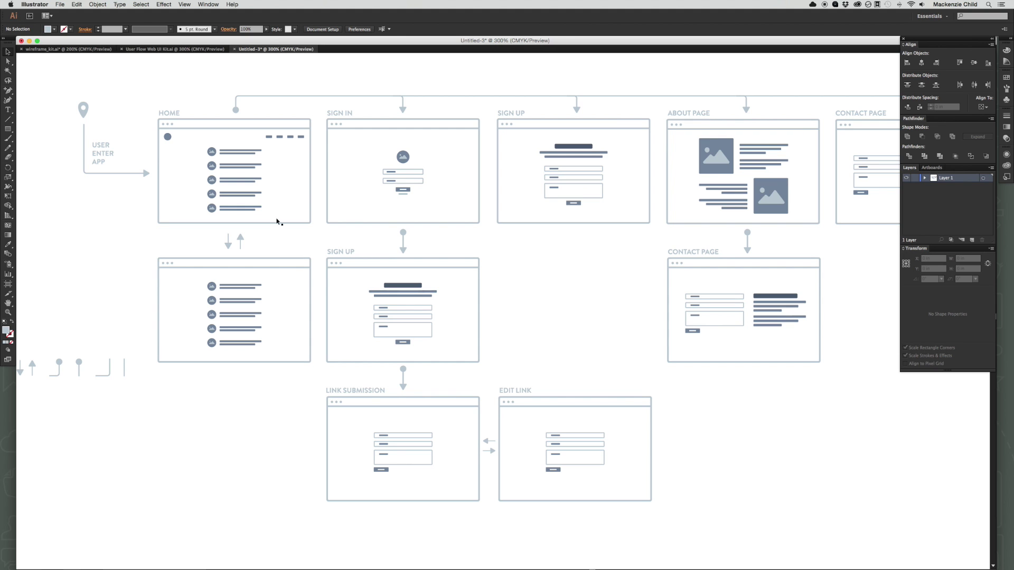
Find and copy the Testimonials & Callouts wireframe with three stacked image-and-text rows from the User Flow Web UI Kit document.
click(165, 49)
scroll(468, 328, down, 10)
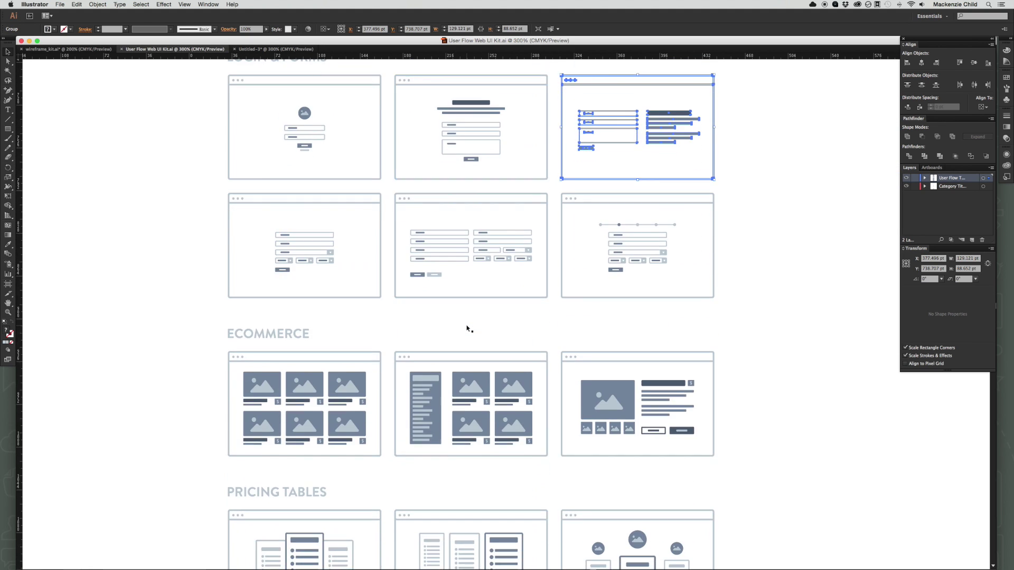
scroll(467, 328, down, 12)
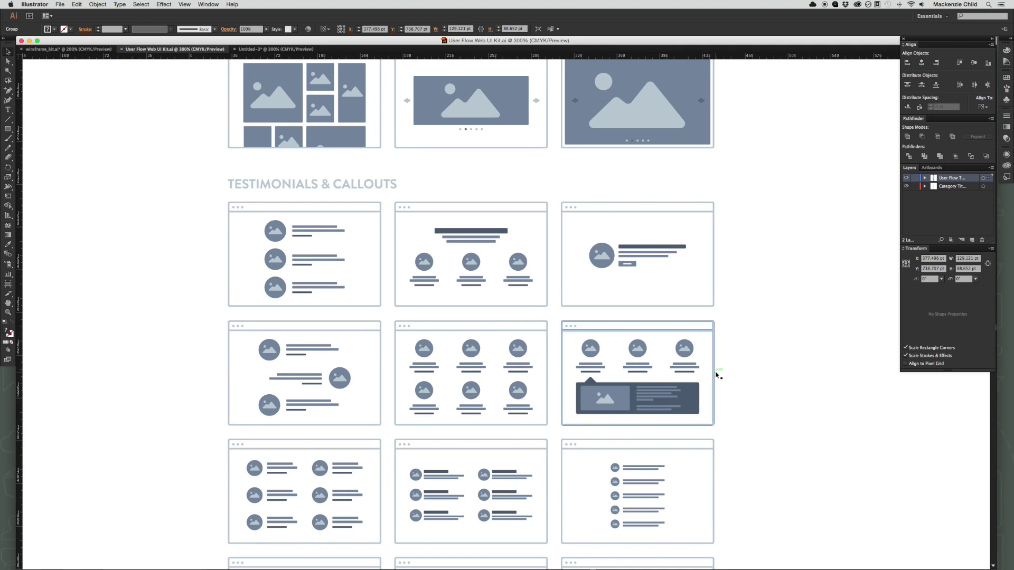
scroll(717, 375, down, 4)
scroll(718, 376, down, 3)
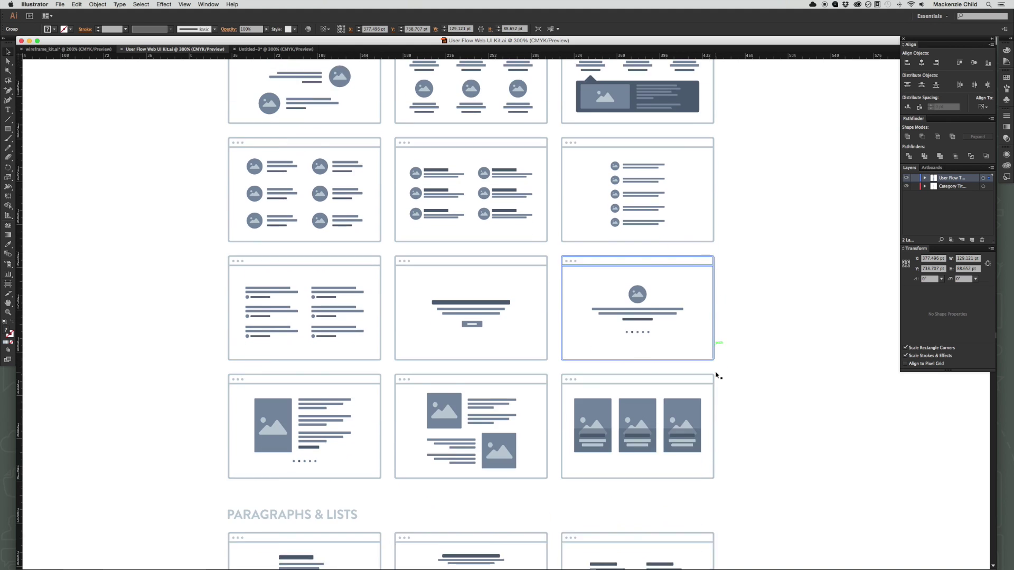
scroll(717, 376, down, 12)
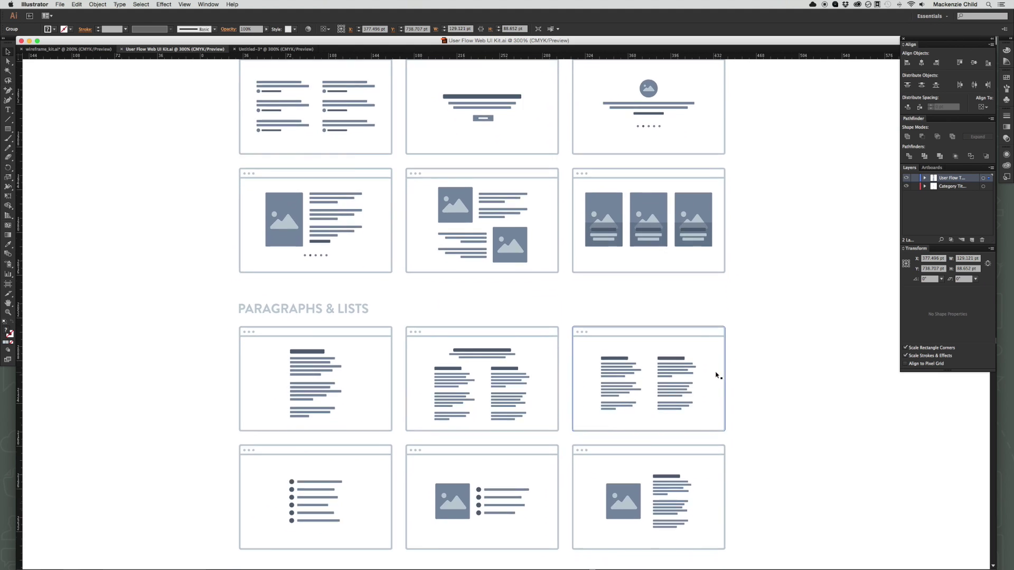
scroll(717, 376, down, 4)
scroll(717, 376, up, 9)
scroll(717, 376, up, 9)
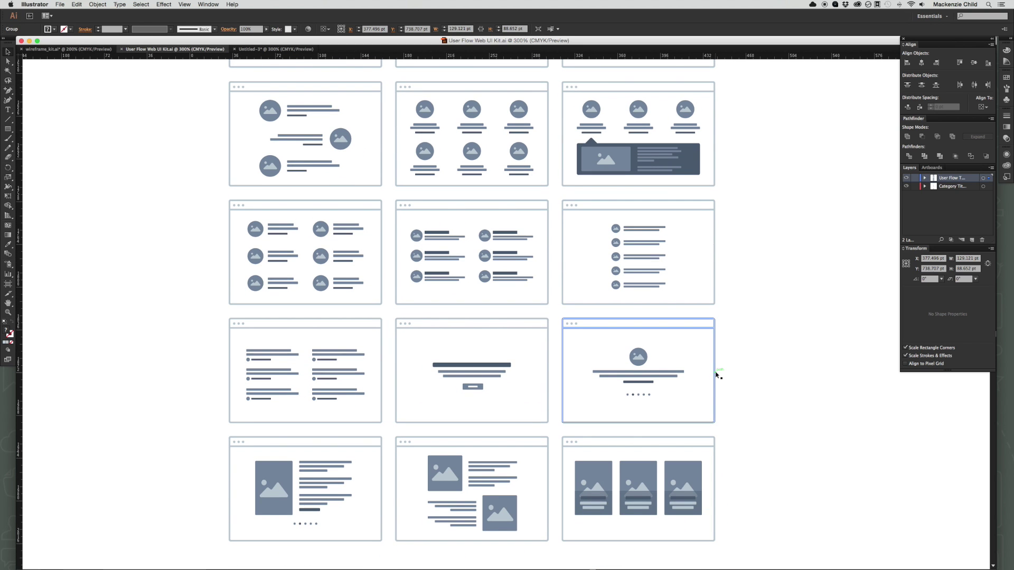
scroll(717, 376, up, 5)
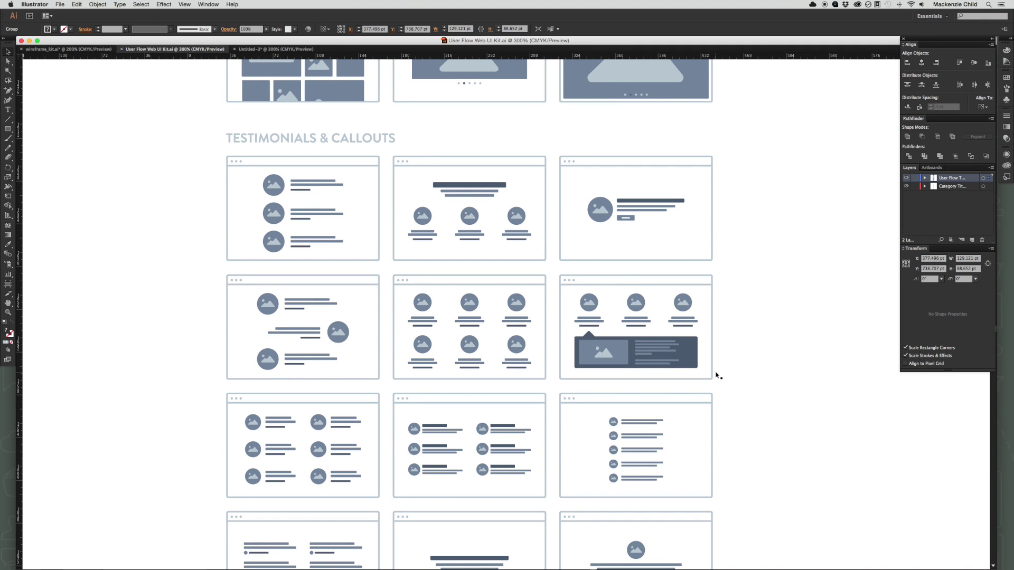
scroll(717, 375, up, 4)
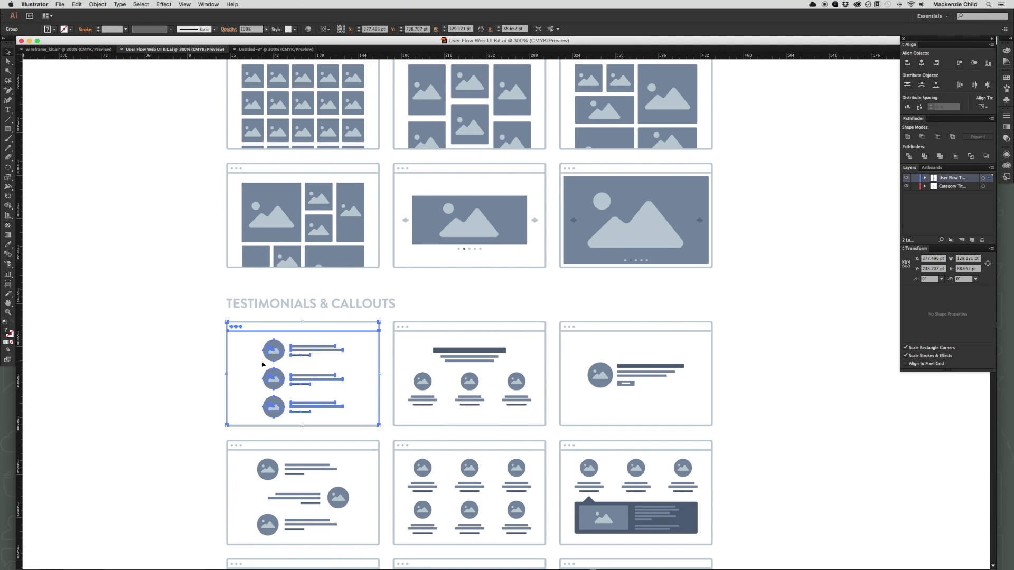
scroll(299, 359, up, 14)
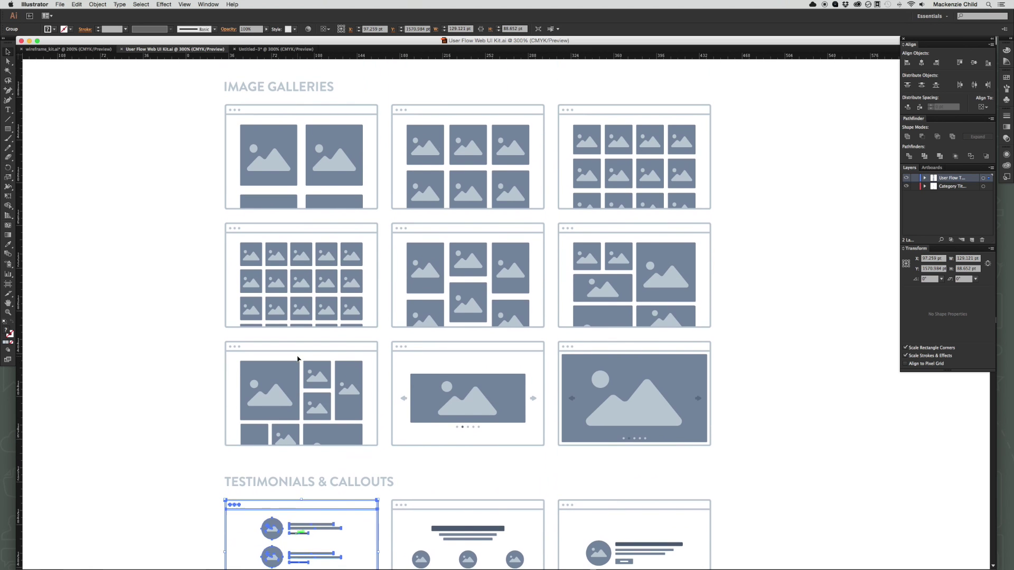
scroll(298, 359, up, 12)
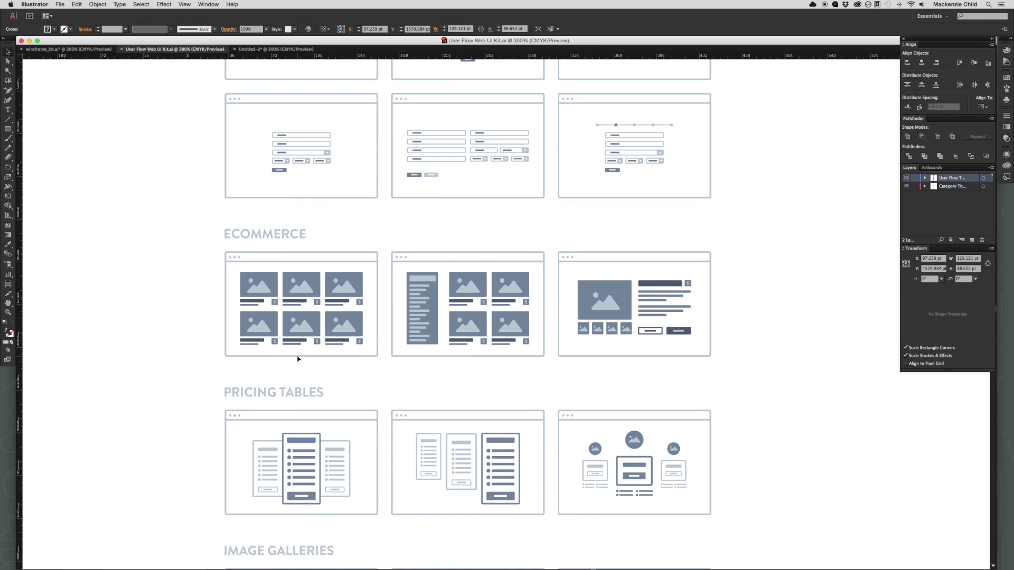
scroll(299, 358, up, 5)
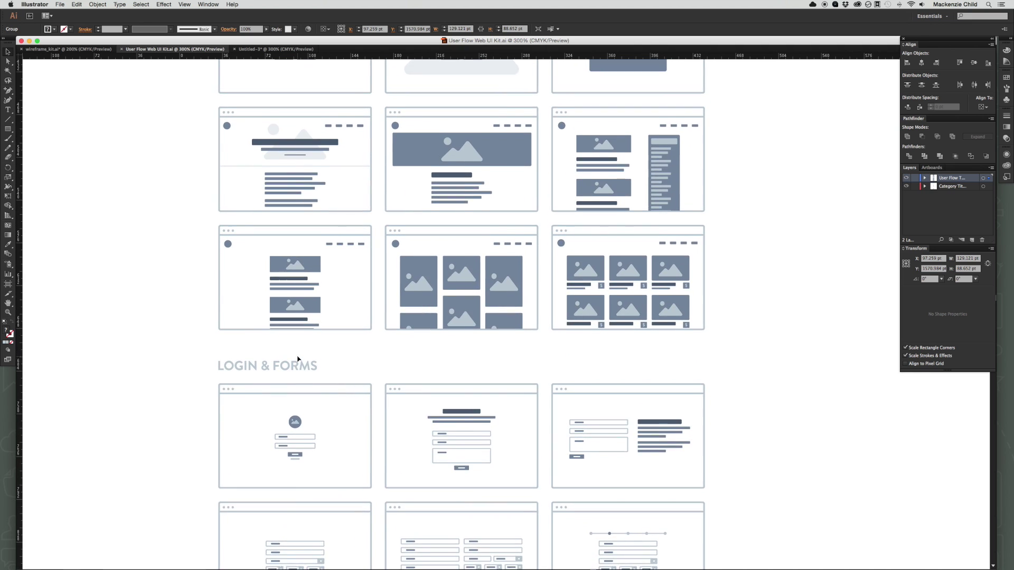
scroll(298, 359, up, 8)
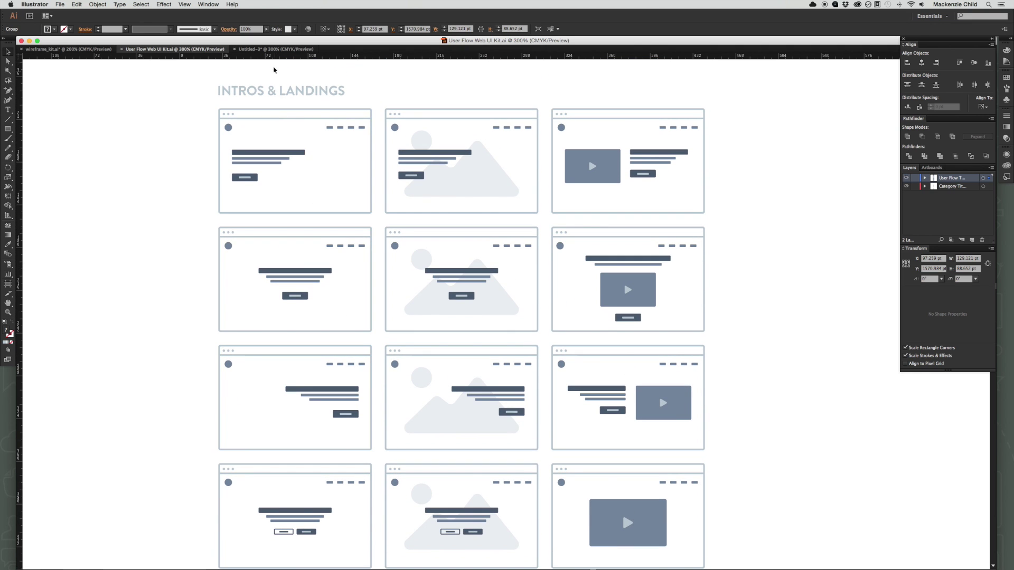
Paste the wireframe into the Untitled-3 flow diagram beside the unlabelled list wireframe and move the row of connector symbols well below it.
click(274, 48)
key(ctrl+v)
scroll(317, 432, left, 8)
scroll(317, 432, down, 4)
drag(678, 248, 226, 252)
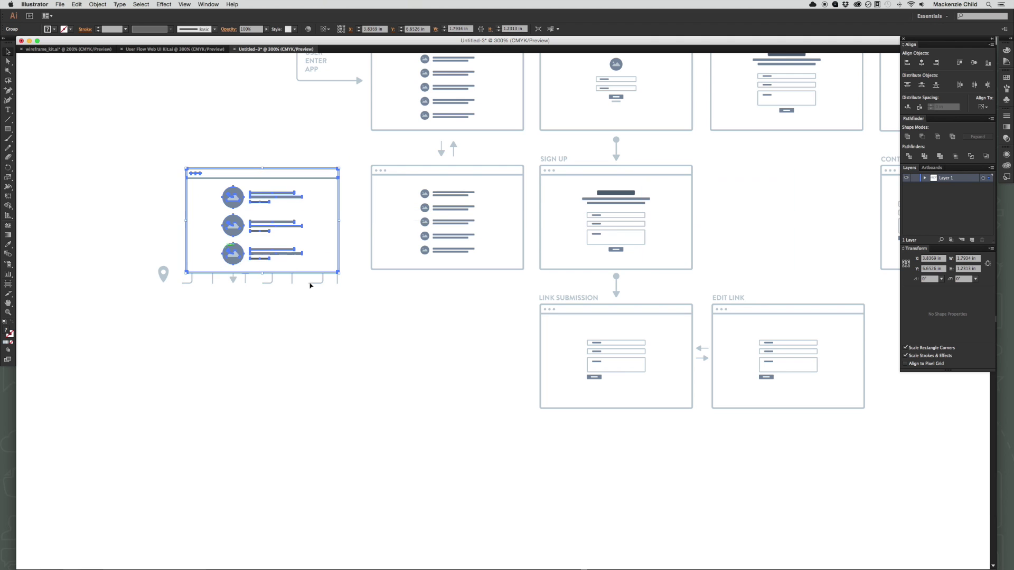
drag(346, 297, 158, 367)
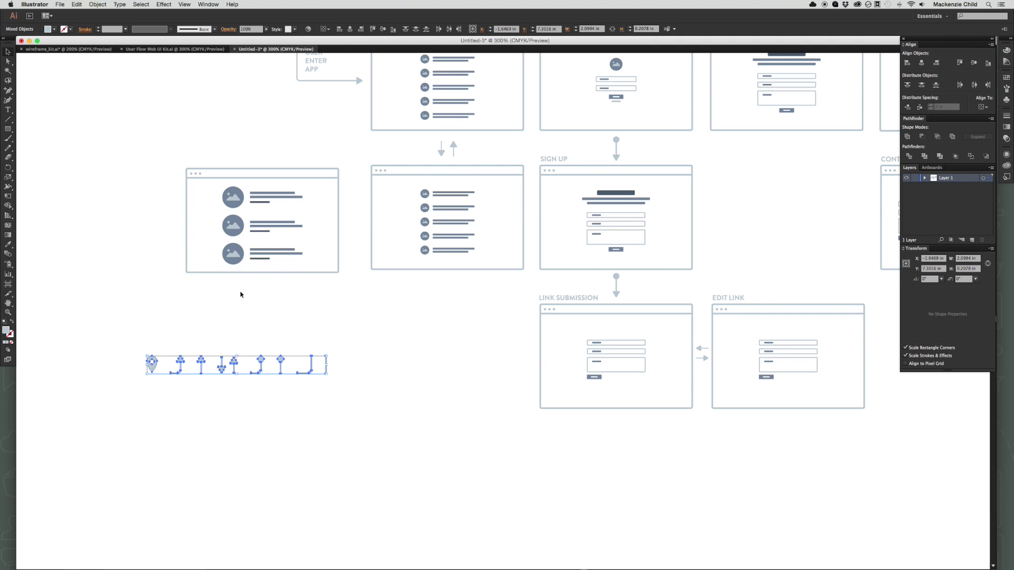
click(380, 323)
Align the pasted wireframe with the second row and copy the opposing arrow pair from beside Edit Link into the gap next to it.
scroll(303, 329, up, 3)
drag(291, 319, 303, 316)
click(371, 371)
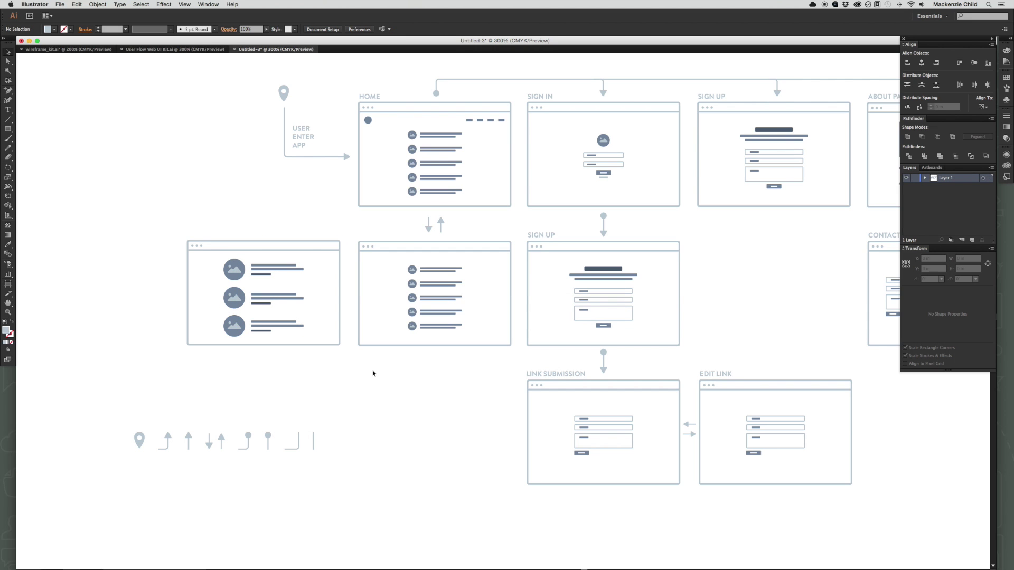
drag(695, 441, 350, 303)
click(354, 317)
Add the text LINK SHOW PAGE above the new wireframe and convert it to outlines.
scroll(354, 316, left, 5)
scroll(353, 317, up, 2)
key(t)
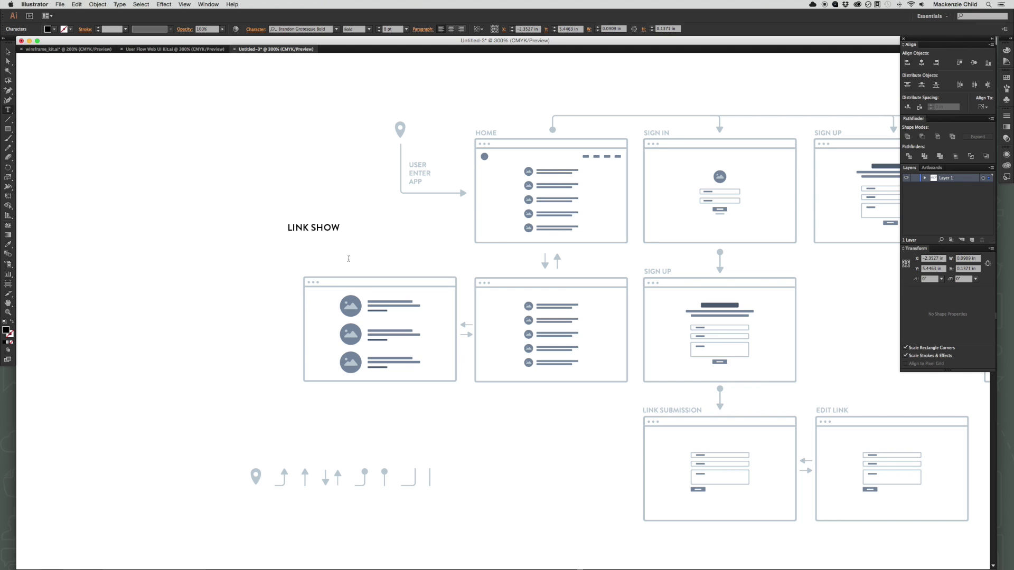
key(Escape)
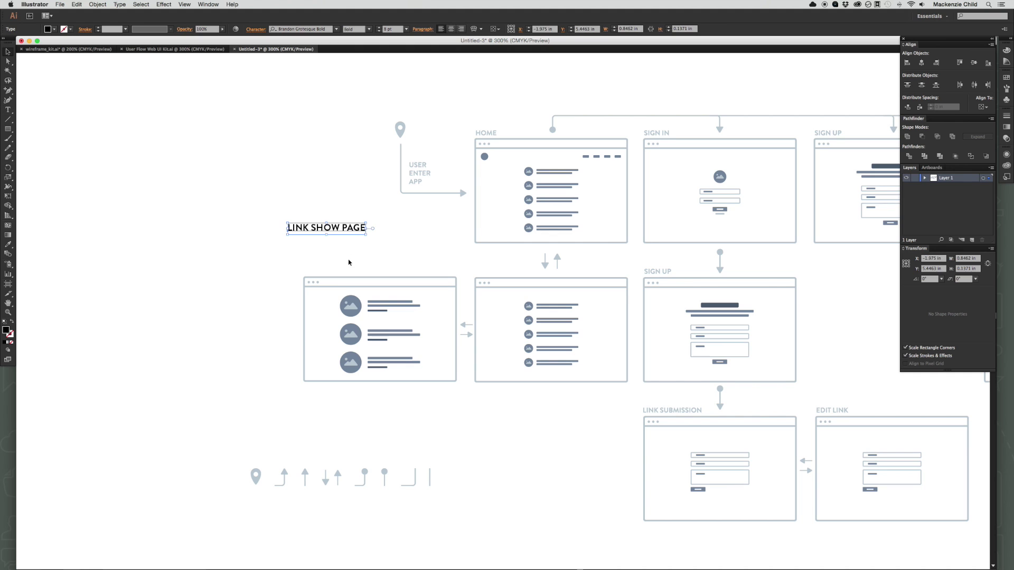
right_click(333, 228)
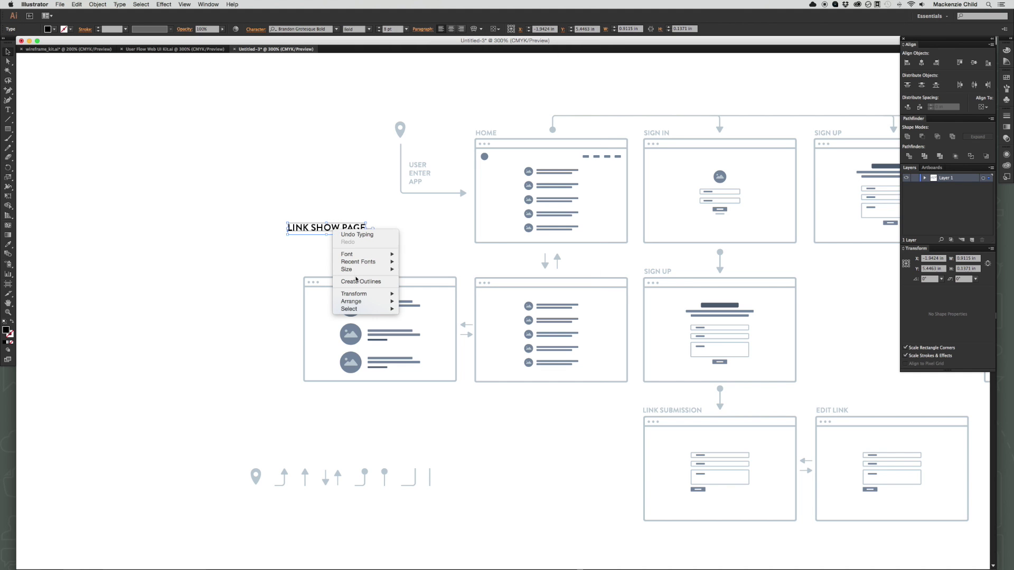
click(362, 282)
Move the outlined LINK SHOW PAGE label over the HOME label and scale it down proportionally to match HOME's letter height.
drag(351, 228, 538, 130)
key(z)
drag(450, 129, 518, 144)
scroll(517, 144, right, 5)
key(v)
drag(406, 235, 370, 248)
scroll(583, 269, right, 10)
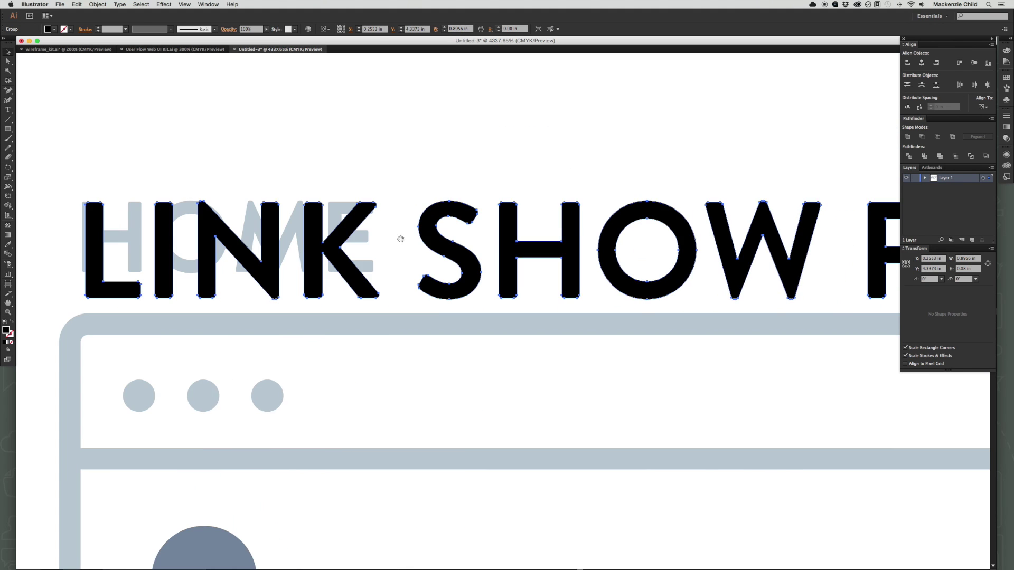
scroll(583, 269, right, 15)
scroll(740, 282, right, 6)
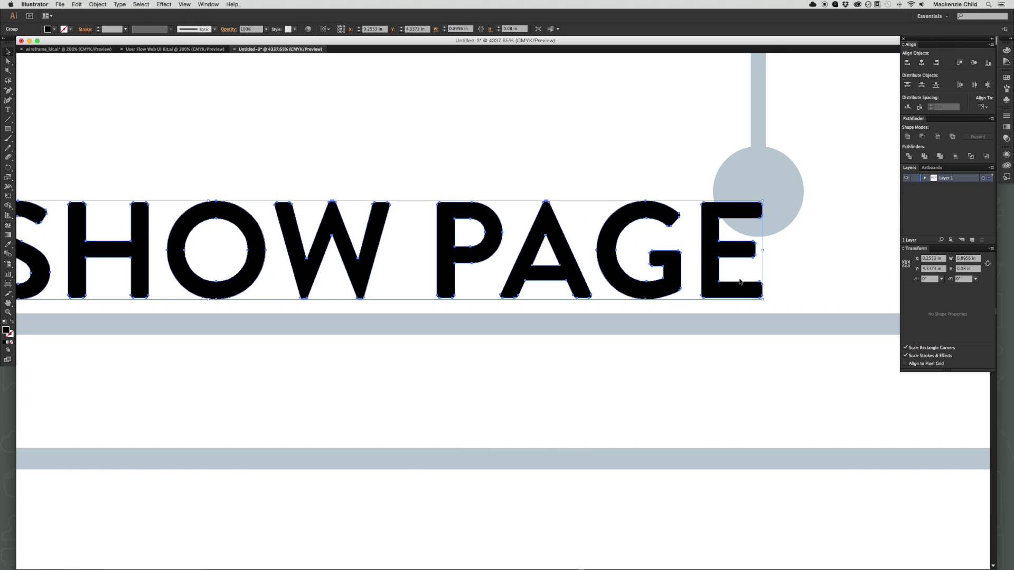
drag(765, 302, 300, 267)
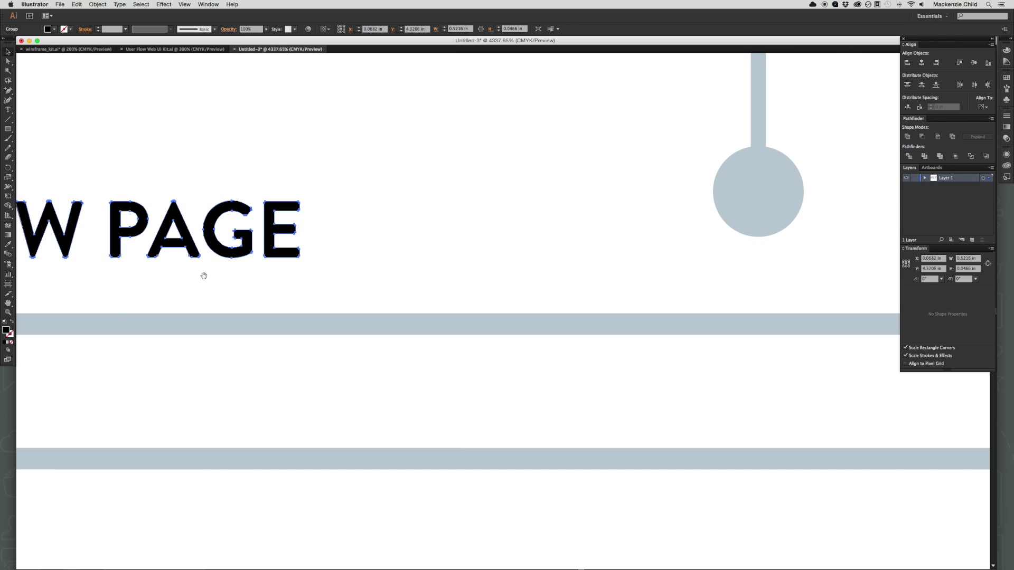
drag(204, 274, 700, 280)
scroll(699, 281, right, 6)
drag(629, 267, 787, 270)
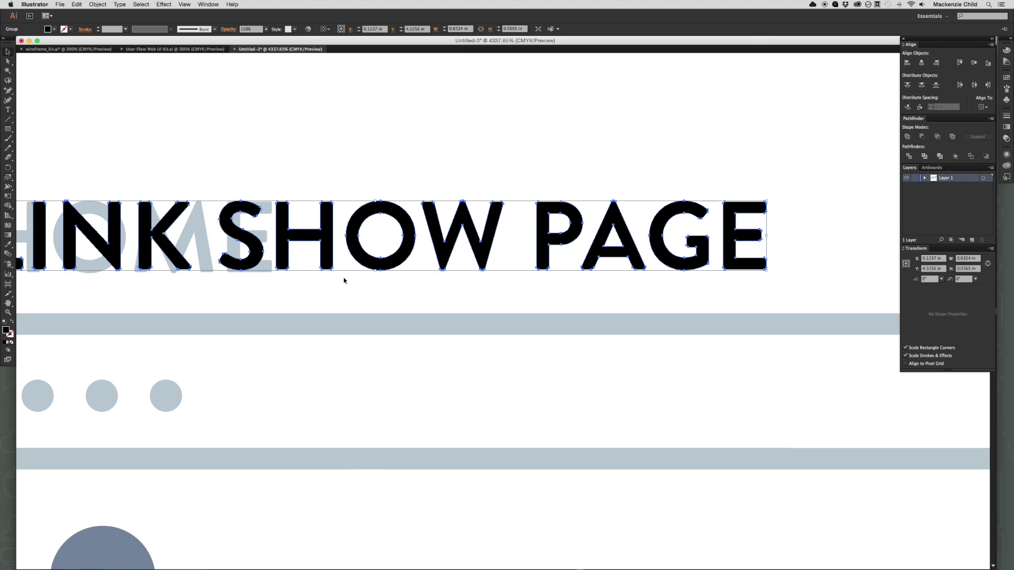
Recolour the LINK SHOW PAGE label with the light blue-grey sampled from the HOME label.
key(i)
click(265, 267)
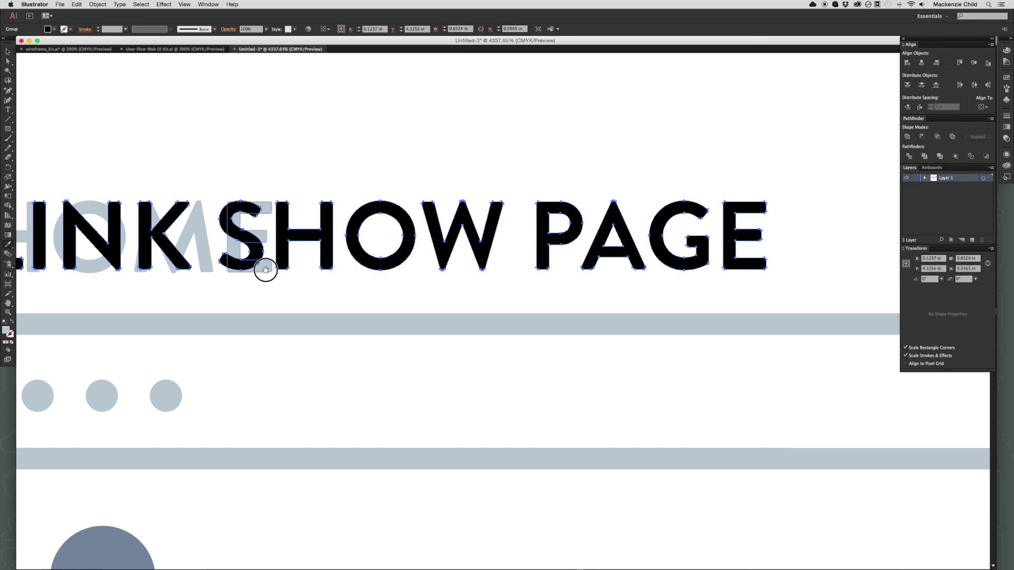
super+click(344, 283)
Move the LINK SHOW PAGE label to just above the upper edge of the new wireframe, aligned with its left side.
scroll(344, 283, down, 5)
drag(369, 315, 564, 158)
drag(626, 130, 168, 500)
click(231, 497)
Review the flow from Home through the link pages, Sign In, Sign Up, Link Submission, Edit Link, About Page and Contact Page.
key(super+minus)
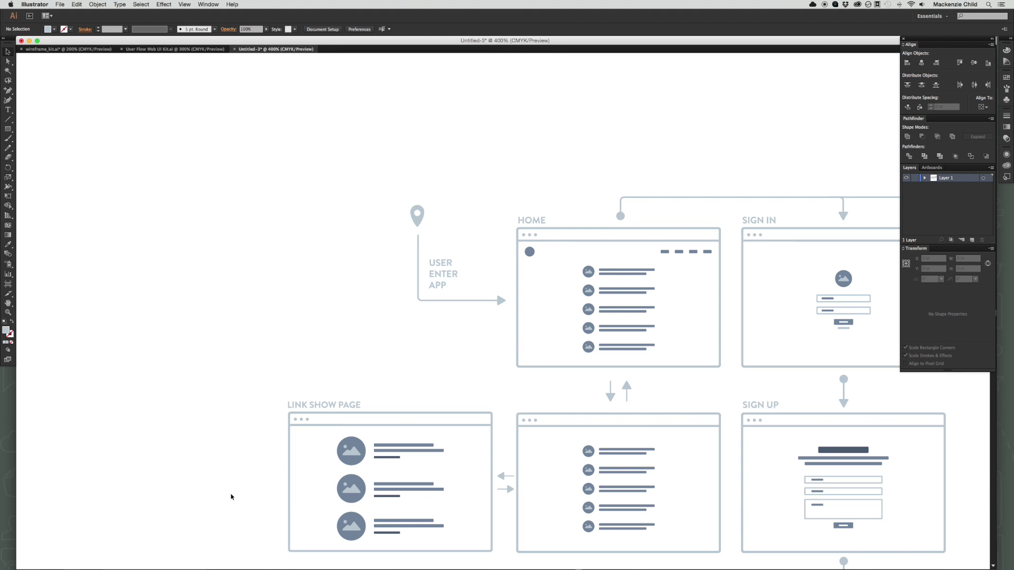
scroll(581, 373, right, 5)
scroll(581, 373, down, 1)
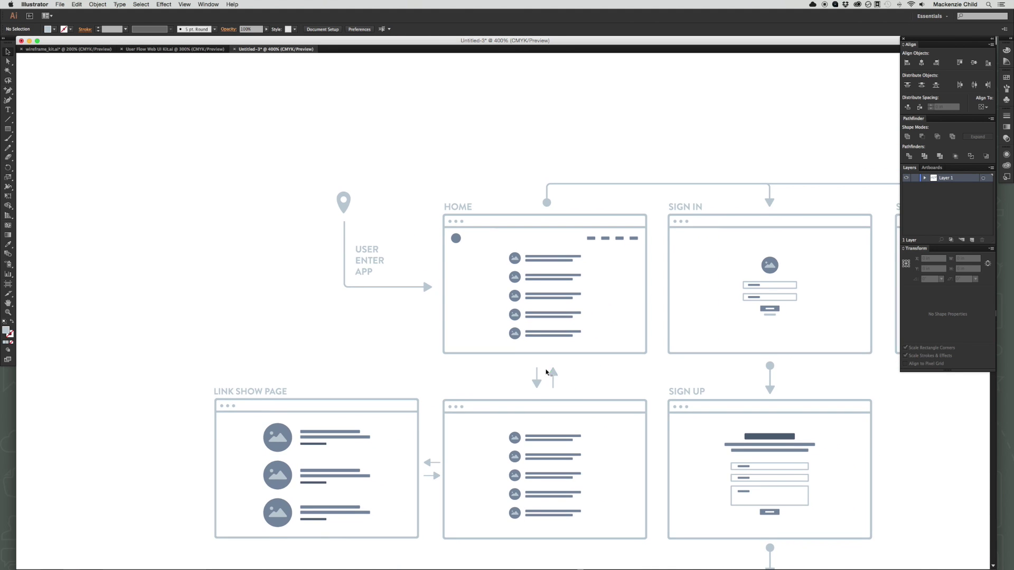
scroll(550, 375, down, 1)
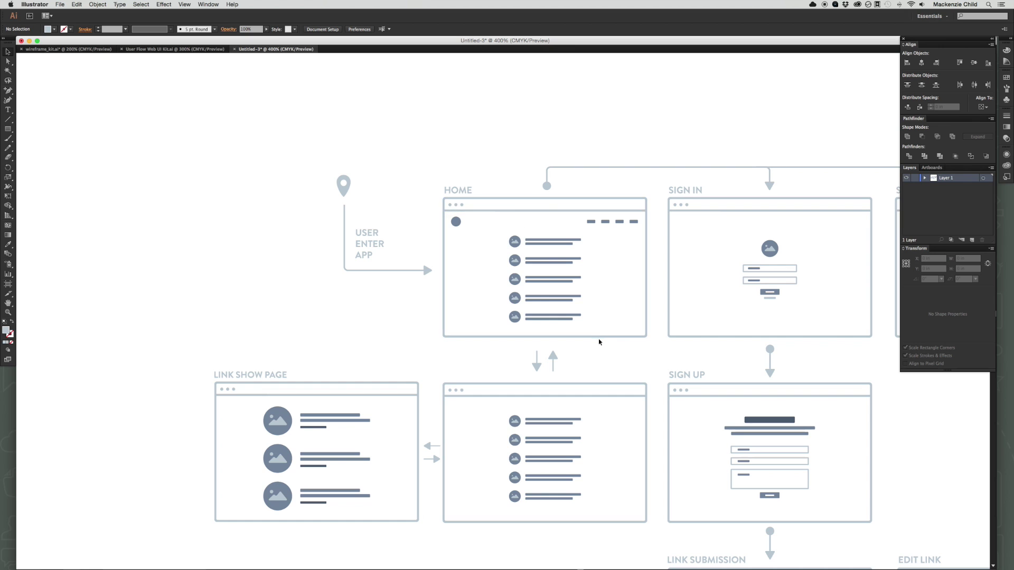
drag(577, 330, 439, 277)
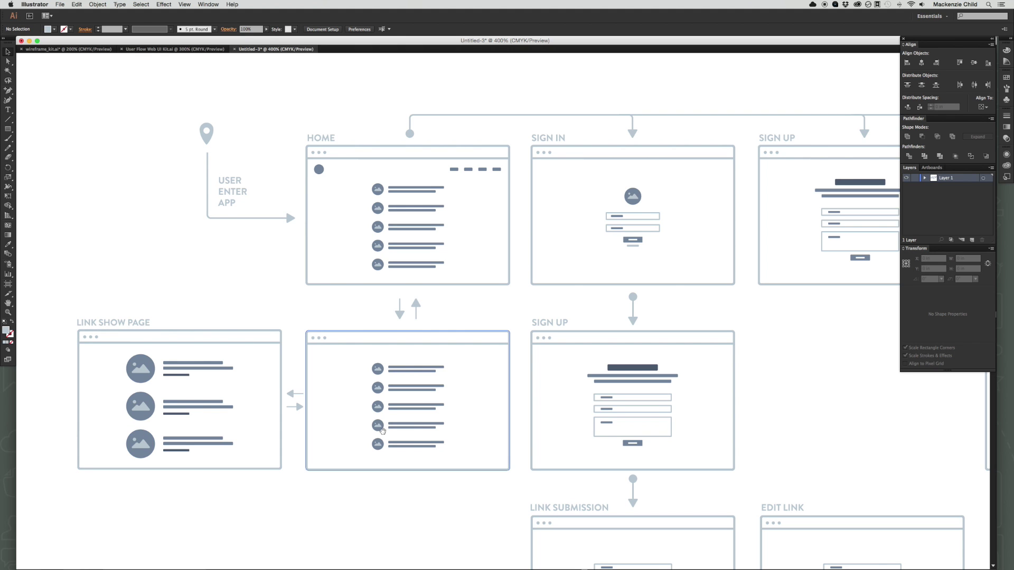
scroll(382, 430, right, 10)
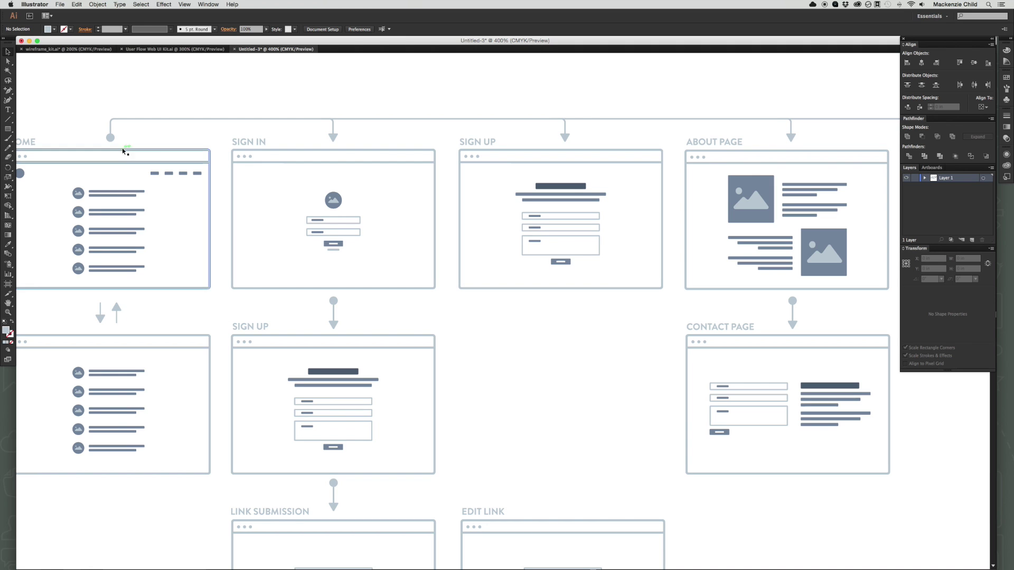
scroll(282, 234, left, 1)
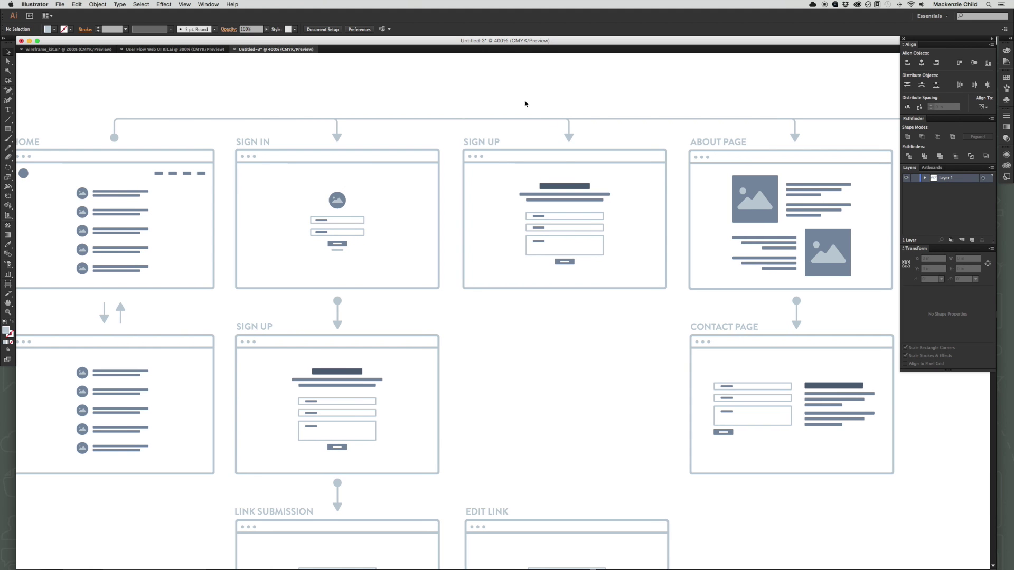
drag(550, 403, 554, 206)
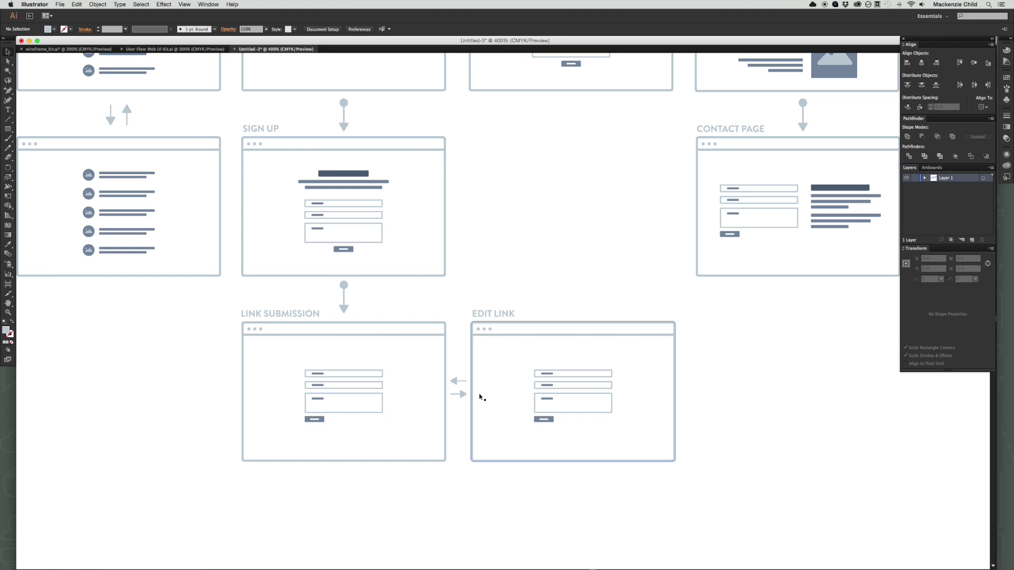
drag(572, 329, 387, 385)
drag(605, 185, 412, 282)
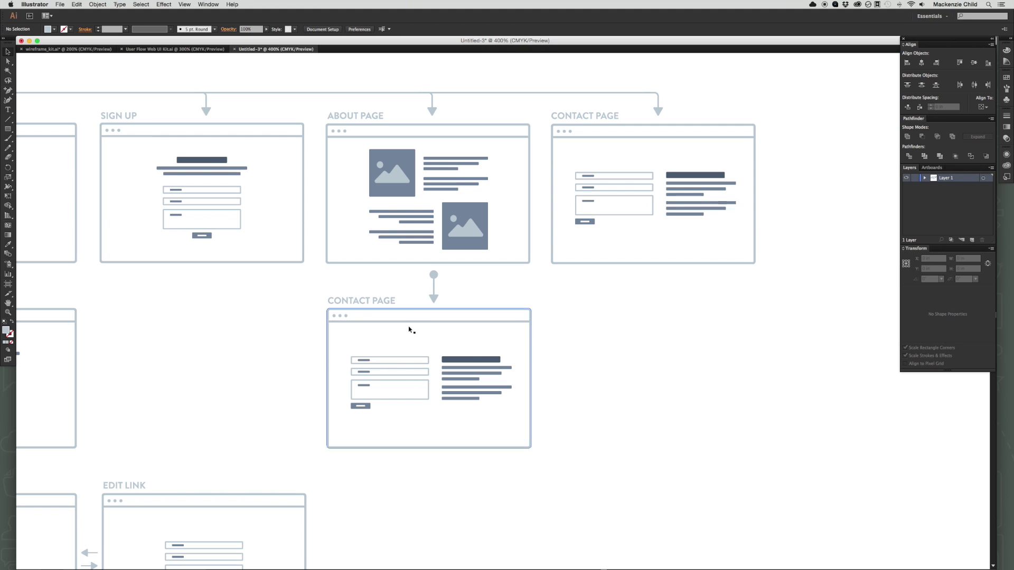
scroll(555, 233, left, 3)
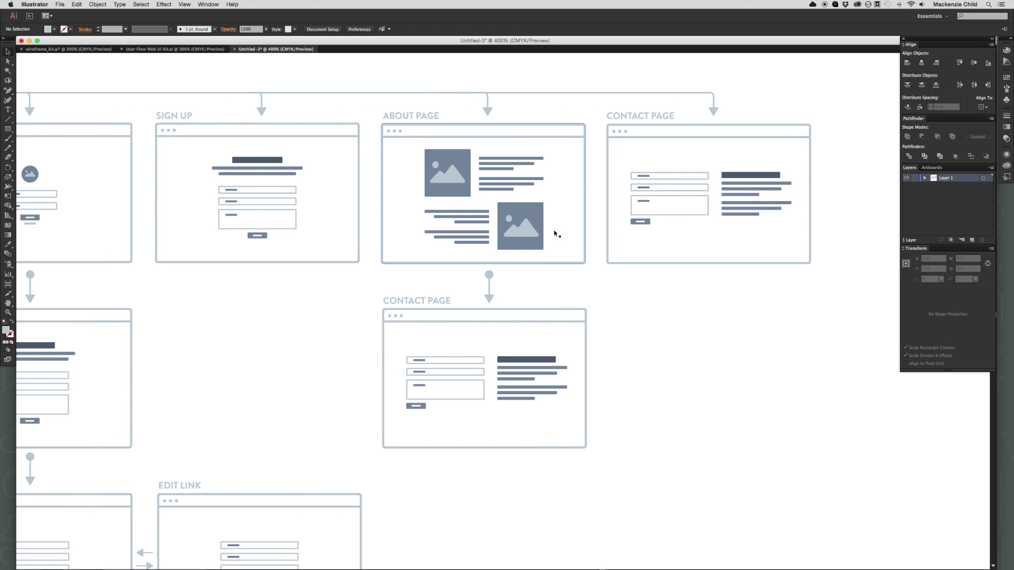
scroll(554, 233, left, 20)
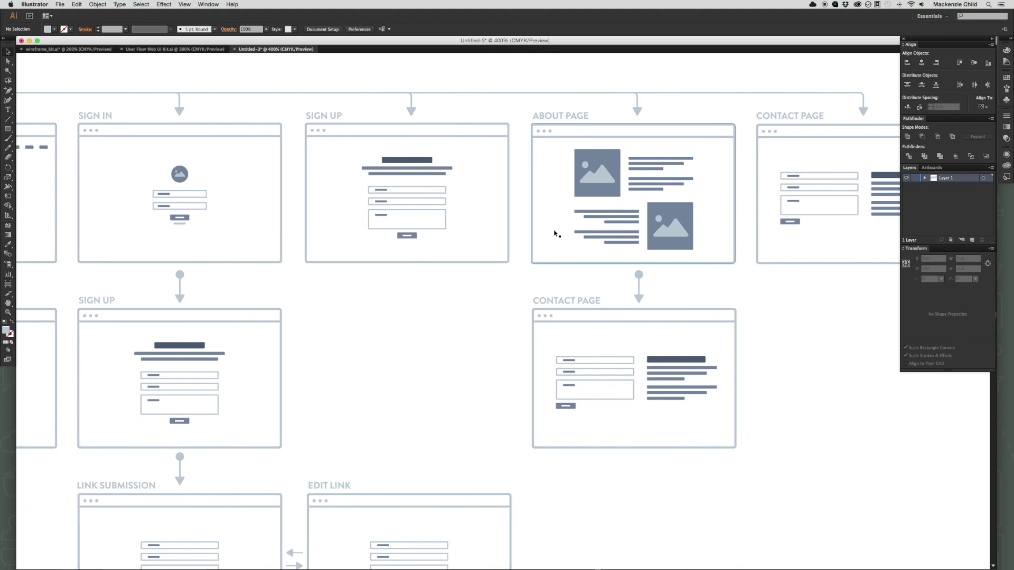
Delete the leftover row of connector symbols below the Link Show Page wireframe and bring the whole diagram into view.
key(super+minus)
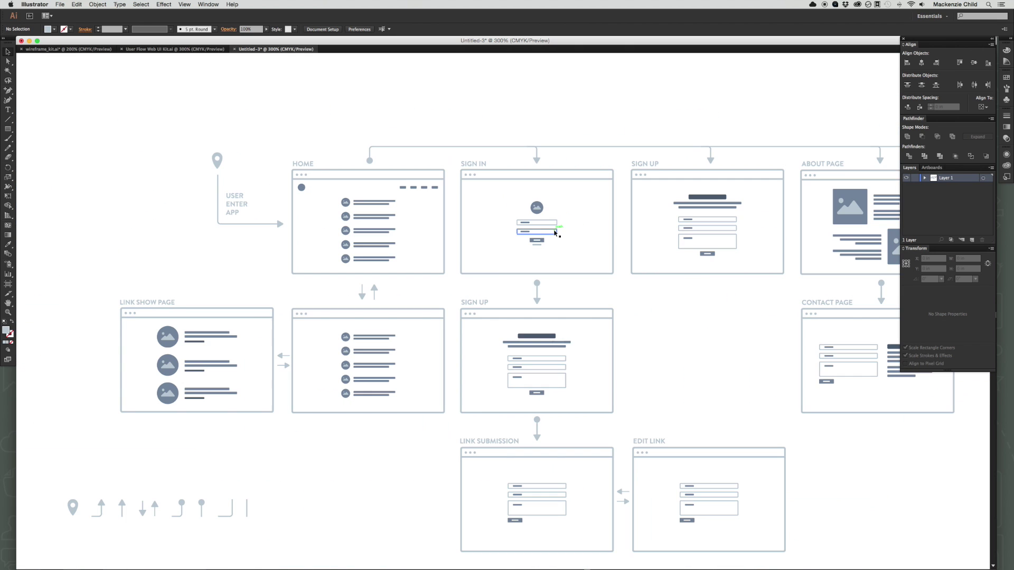
scroll(514, 233, down, 4)
drag(266, 408, 65, 455)
key(Delete)
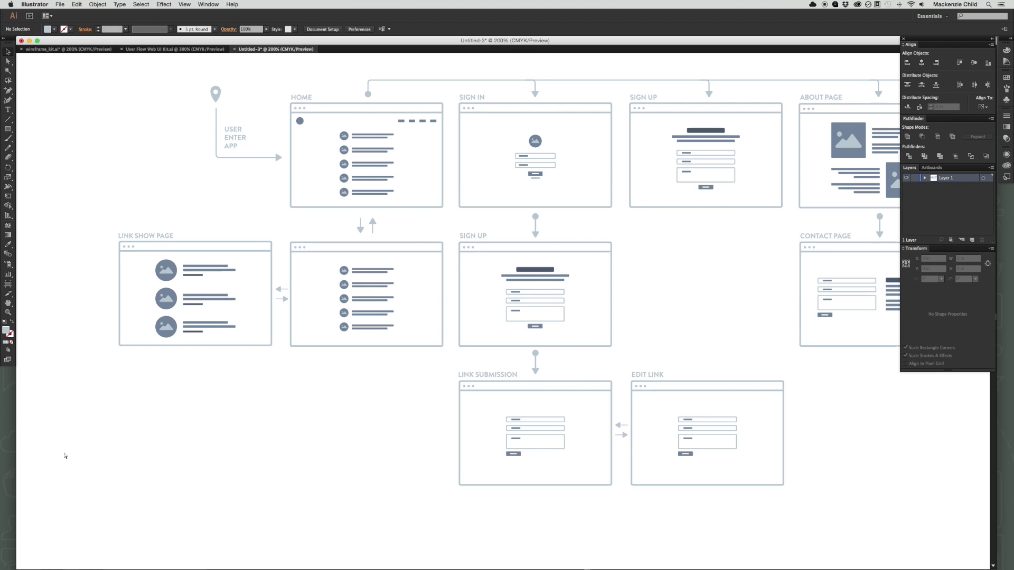
key(super+minus)
scroll(251, 376, right, 5)
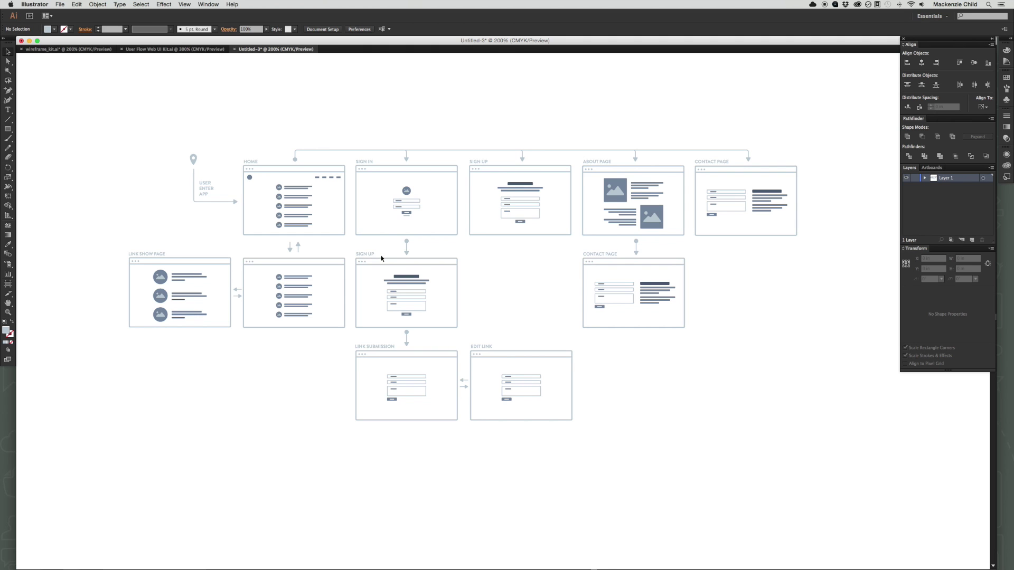
Extend the artboard from its lower-left and upper-right corners so it encloses the entire user flow diagram.
key(shift+o)
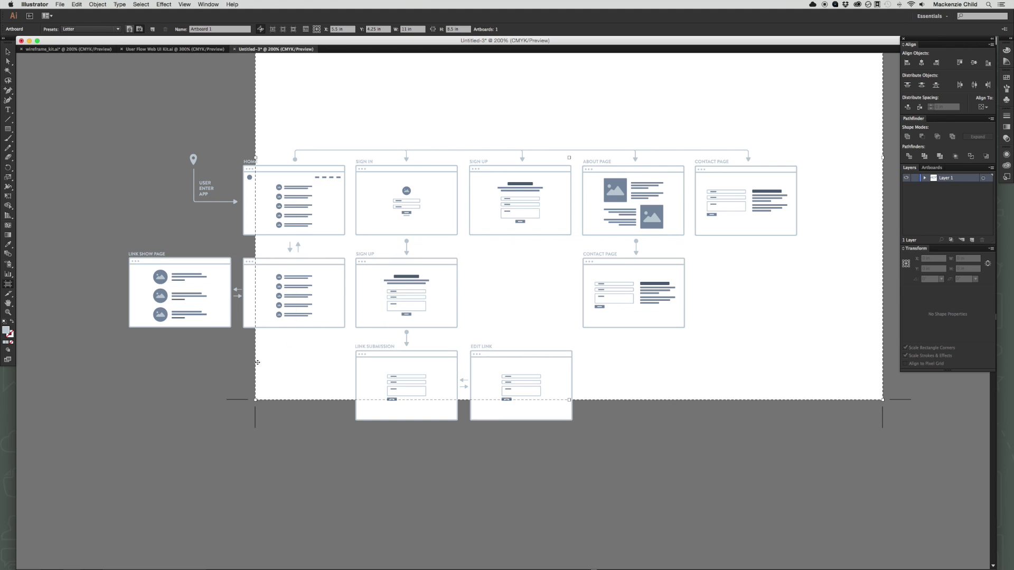
drag(254, 402, 74, 482)
scroll(679, 147, up, 8)
scroll(679, 147, right, 5)
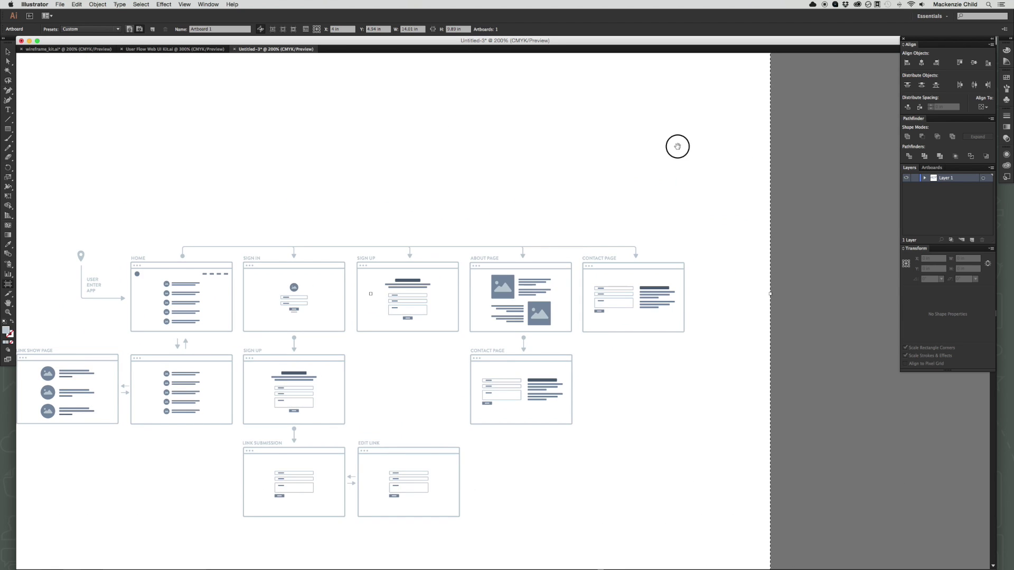
drag(748, 115, 697, 310)
scroll(686, 160, down, 2)
scroll(687, 160, left, 2)
scroll(686, 160, down, 5)
scroll(686, 160, left, 4)
scroll(644, 141, right, 1)
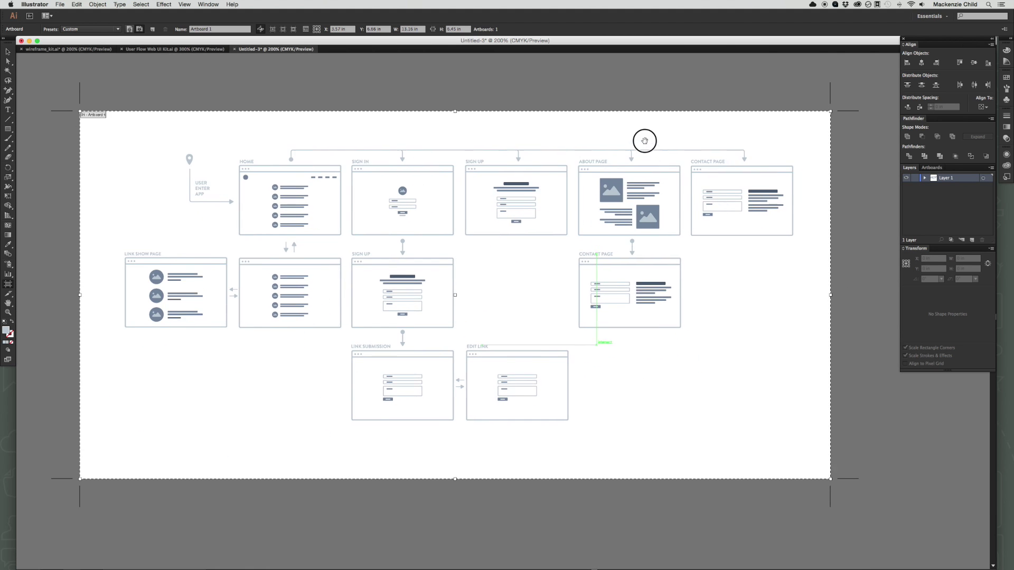
Trim the artboard's bottom and left edges closer to the diagram and finish artboard editing.
scroll(645, 140, up, 1)
drag(447, 489, 445, 455)
drag(69, 286, 79, 286)
key(Escape)
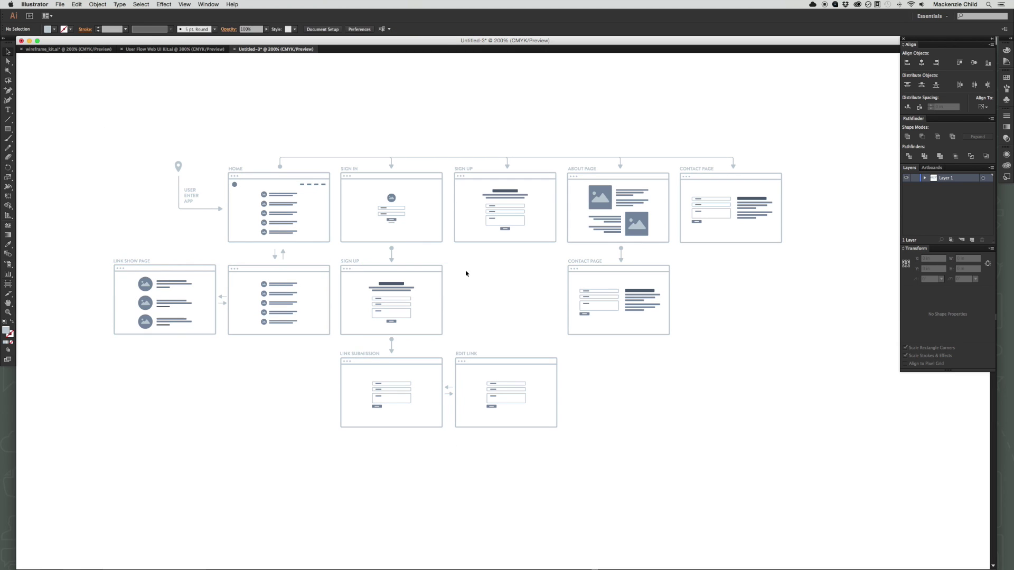
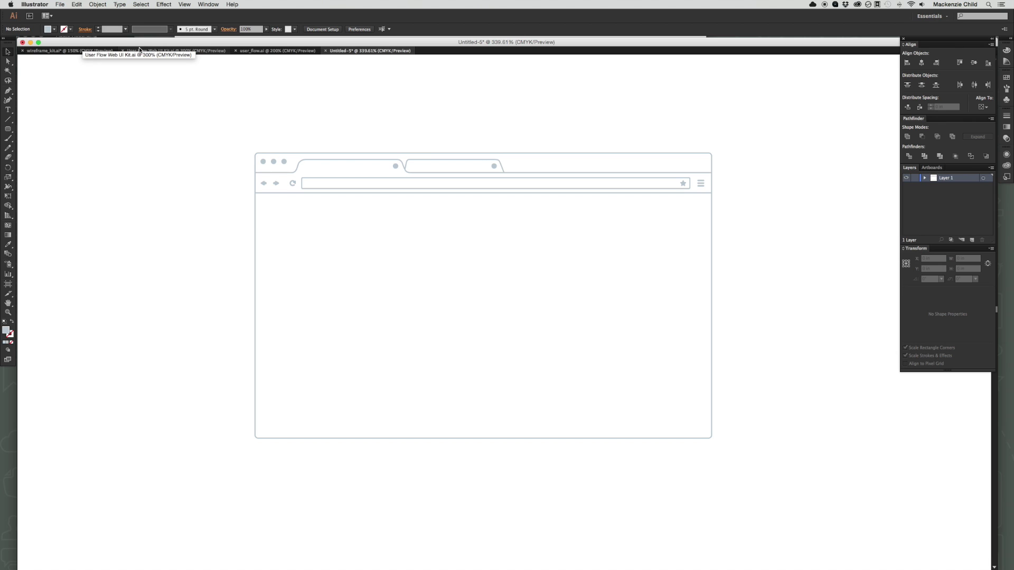
Copy the top comment block with the round avatar from wireframe_kit.ai and place it inside the browser frame in Untitled-5.
click(103, 52)
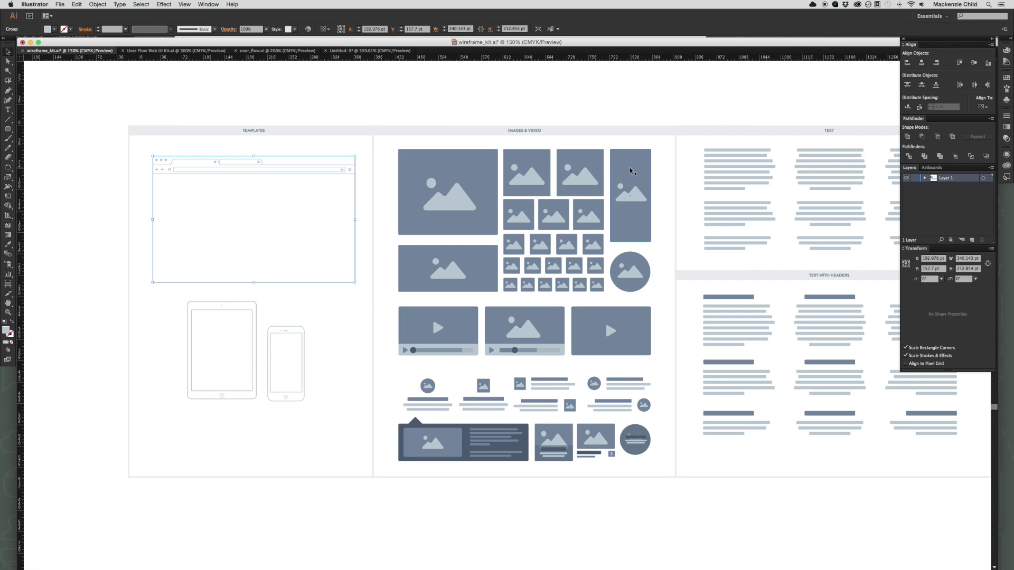
scroll(357, 268, right, 10)
scroll(358, 268, right, 2)
click(429, 151)
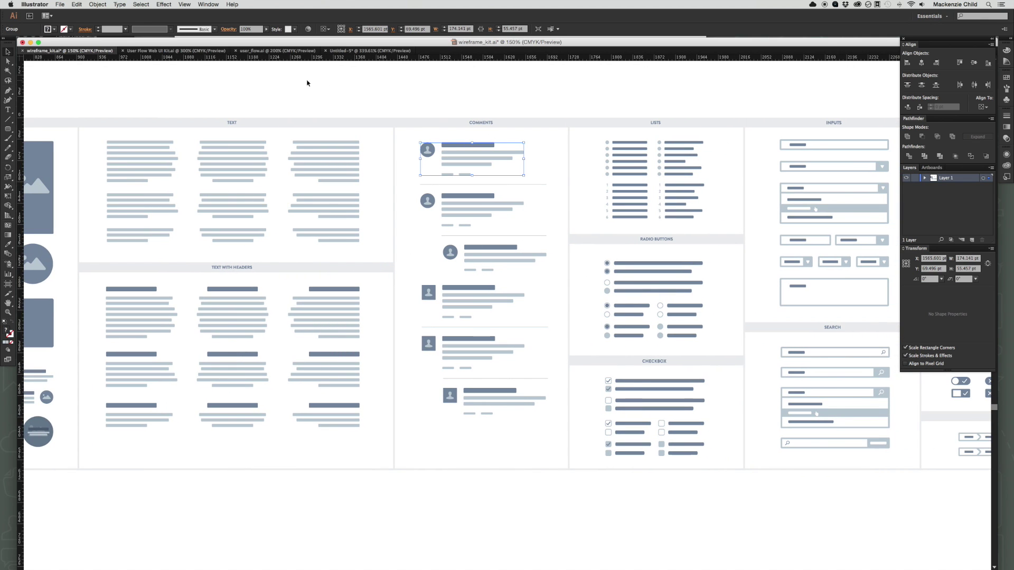
click(357, 51)
key(super+v)
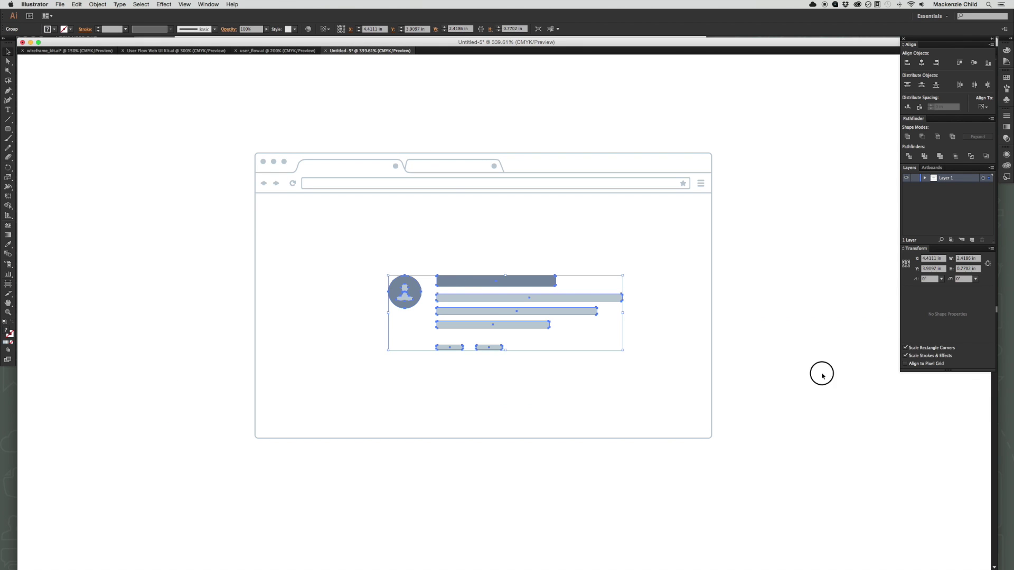
drag(462, 283, 520, 268)
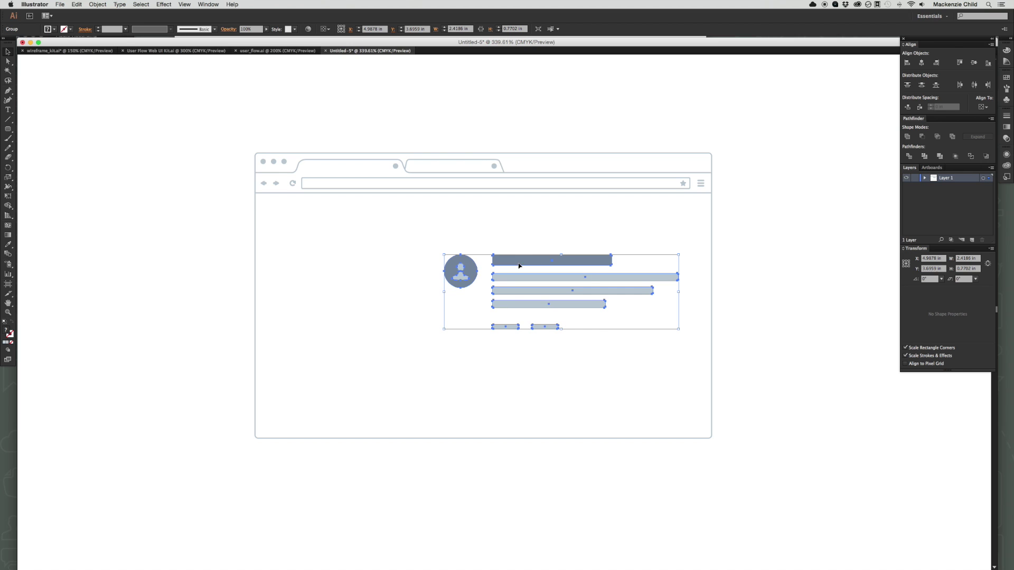
Ungroup the comment block and delete the light text lines below its header bar.
right_click(520, 266)
click(589, 373)
drag(635, 356, 504, 274)
key(Delete)
Lengthen the header bar to about 1.65 in and copy it to the upper-left corner of the frame's page area.
drag(611, 273, 651, 272)
click(629, 296)
drag(531, 274, 298, 202)
key(e)
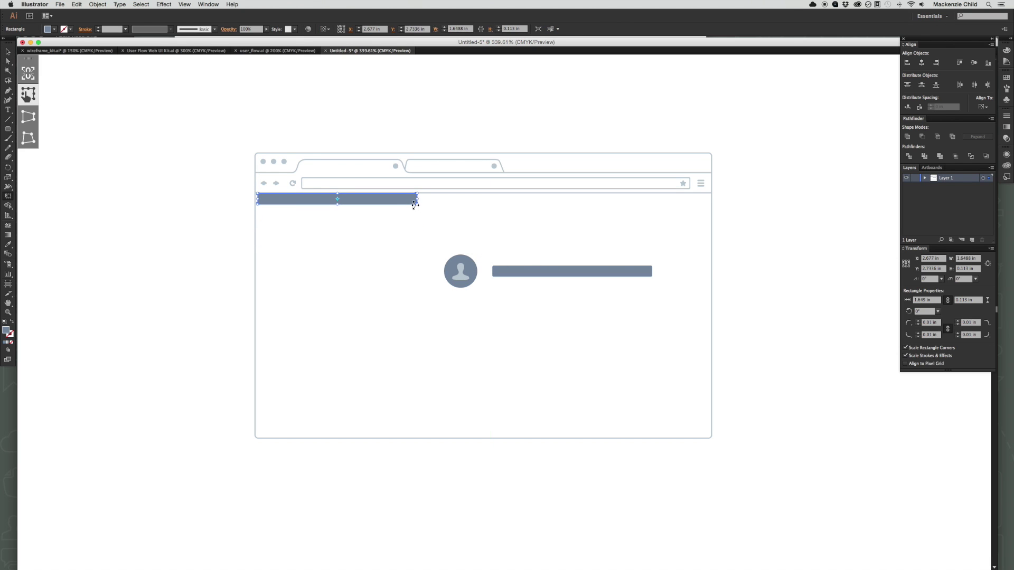
drag(409, 229, 392, 273)
key(super+z)
key(v)
click(426, 247)
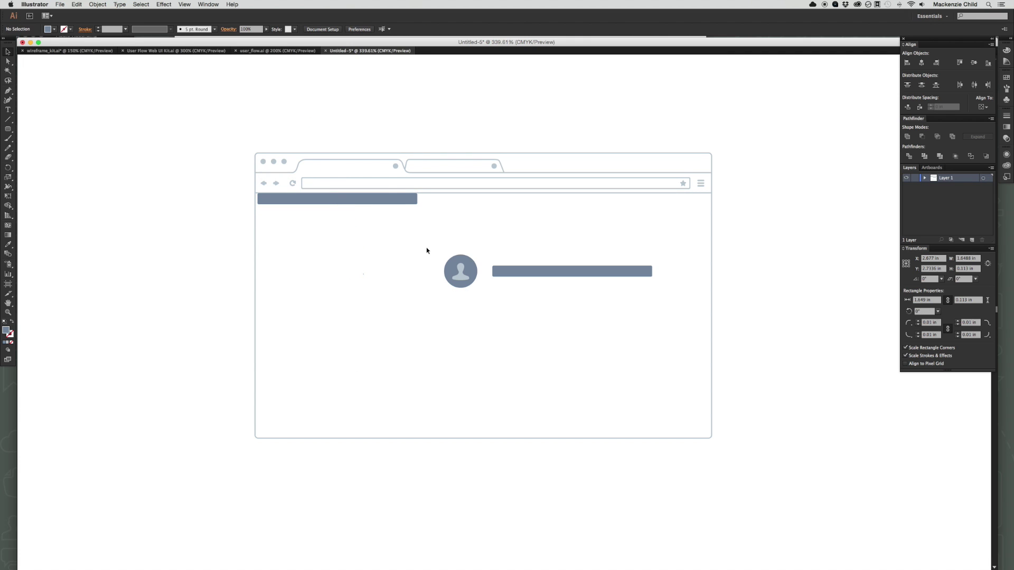
Reshape the copied bar into a full-height sidebar, about 0.95 by 2.53 in, flush with the browser frame's left edge.
click(397, 201)
drag(417, 204, 350, 439)
scroll(243, 198, up, 5)
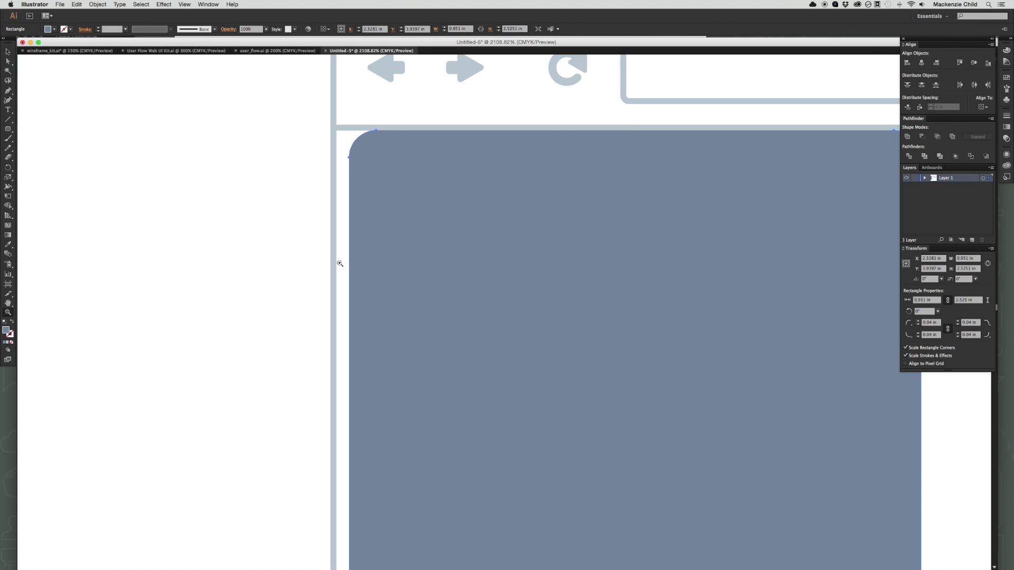
drag(407, 240, 407, 261)
scroll(414, 146, down, 3)
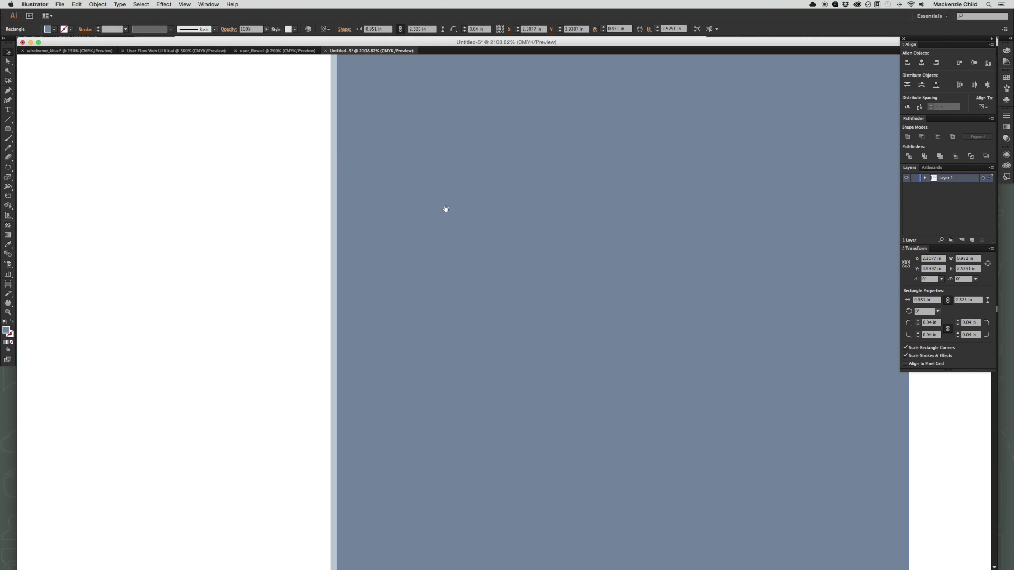
Reduce the sidebar's corner radius to 0.03 in so its lower-left corner matches the browser frame's rounding.
scroll(455, 244, right, 1)
scroll(468, 220, down, 5)
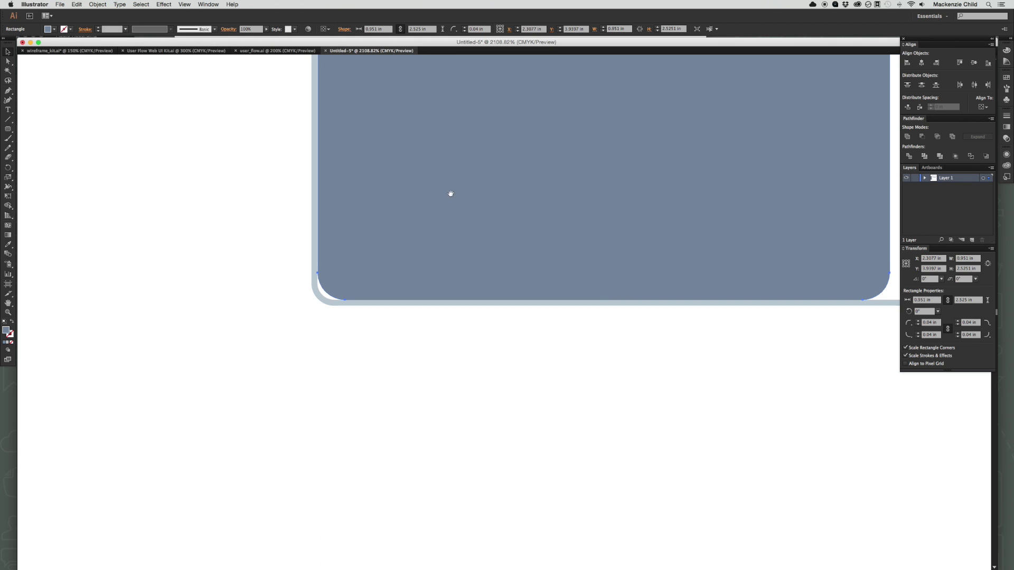
key(a)
drag(346, 274, 334, 284)
click(375, 329)
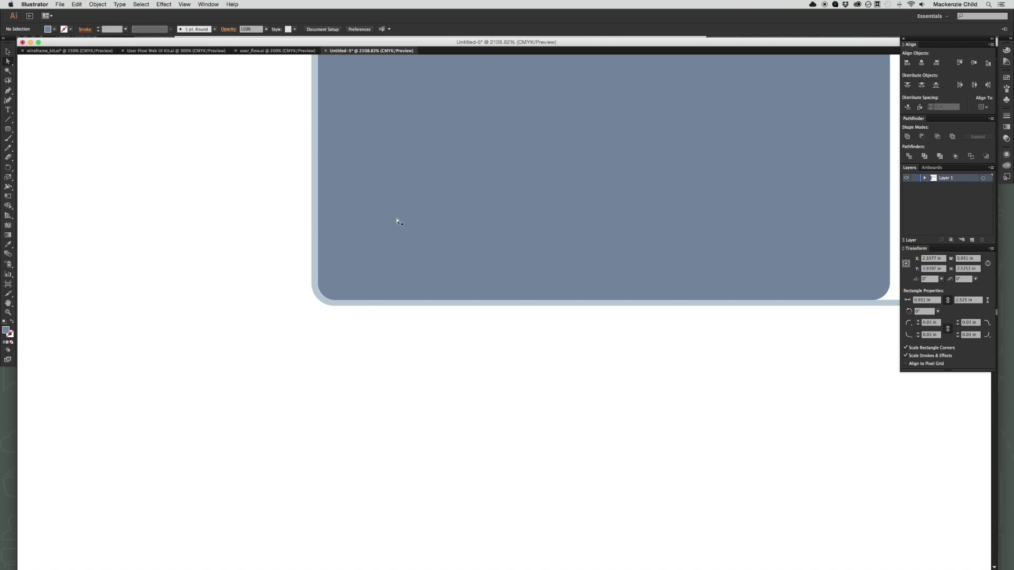
Unlink the sidebar's corner radii and square off every corner except the rounded lower-left one.
drag(754, 207, 545, 232)
click(555, 180)
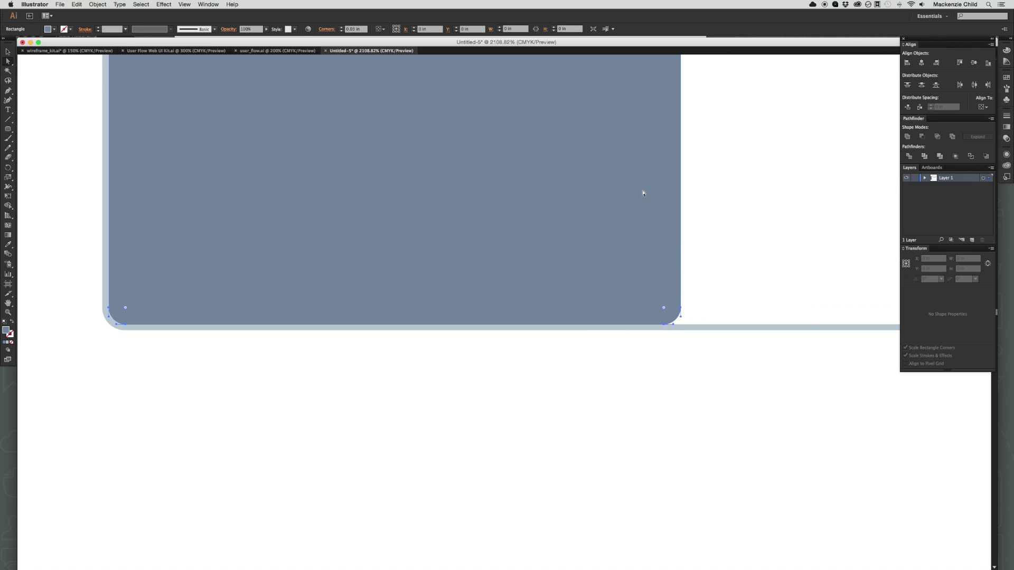
click(949, 331)
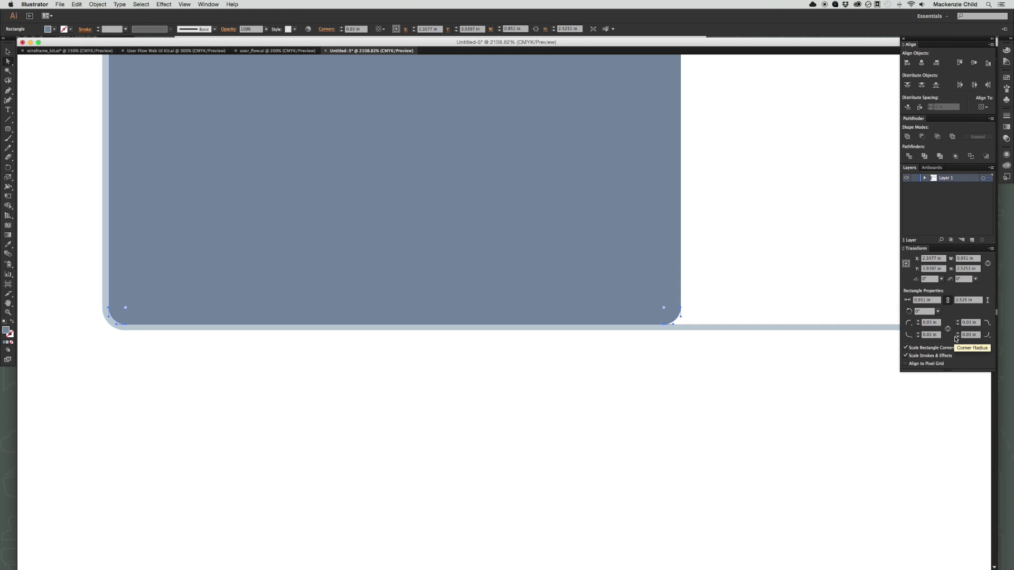
click(957, 336)
click(957, 324)
click(918, 326)
click(692, 227)
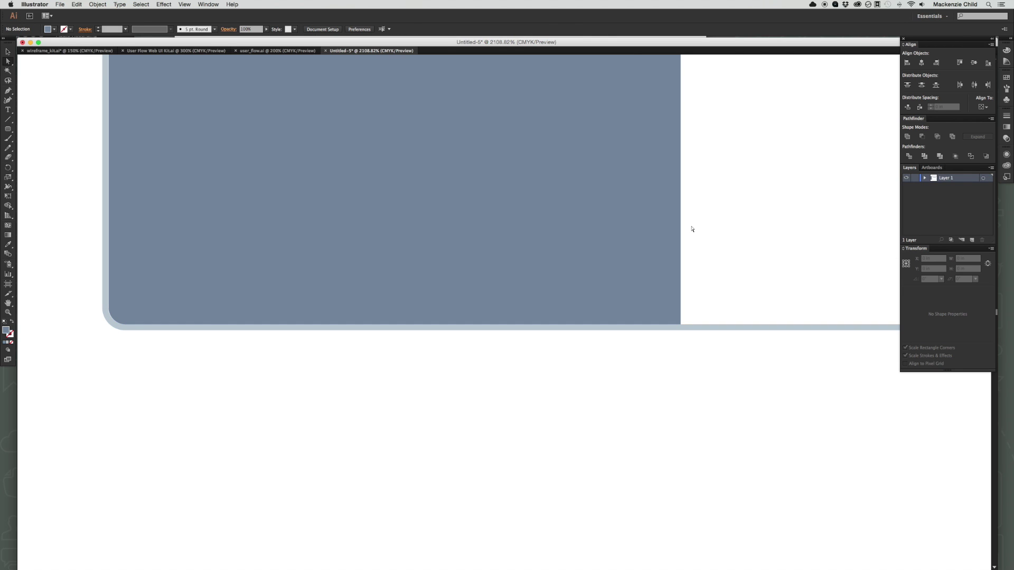
Widen the sidebar slightly by extending its right edge into the page area.
key(super+minus)
key(super+minus)
key(super+minus)
key(super+minus)
key(super+minus)
key(super+minus)
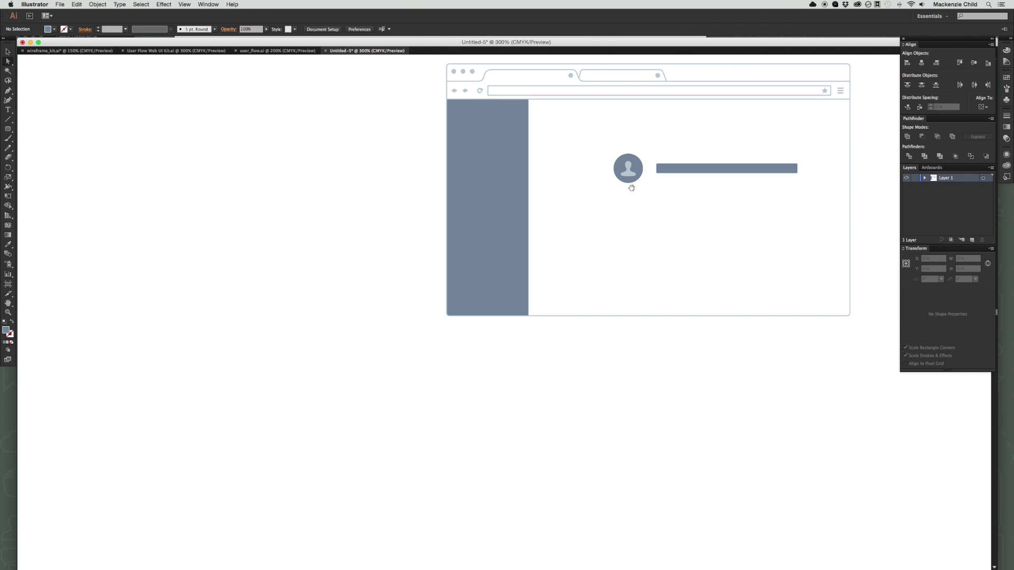
drag(631, 189, 592, 264)
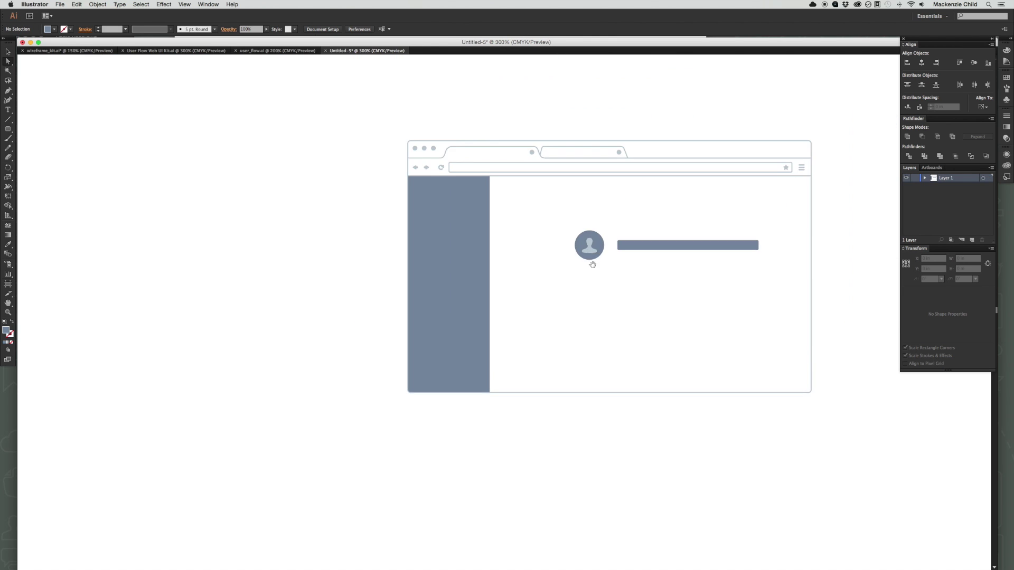
click(490, 177)
drag(490, 396, 501, 395)
click(516, 416)
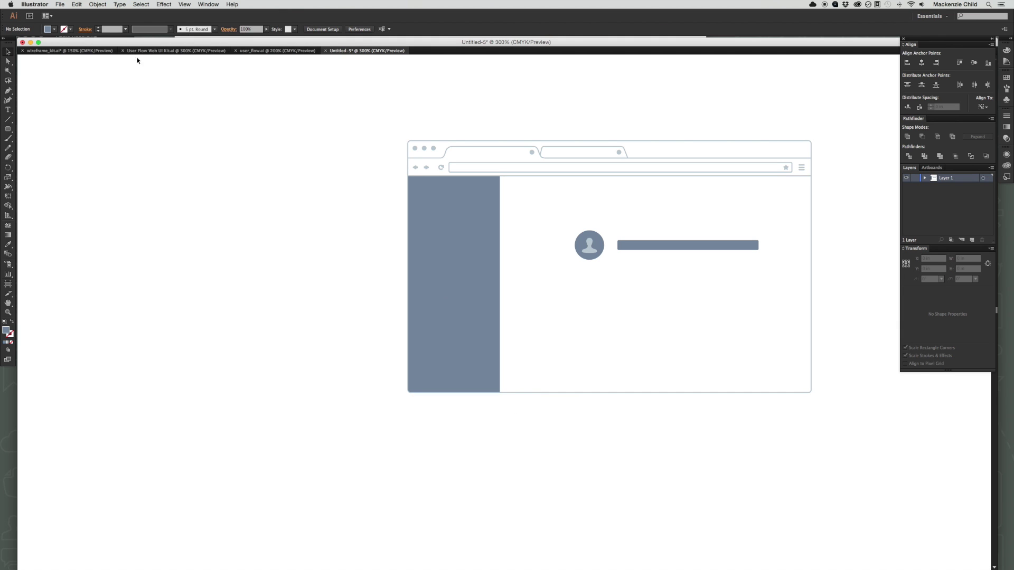
Copy the navigation row with the round logo and pill button from wireframe_kit.ai and place it below the Untitled-5 browser frame.
click(79, 50)
scroll(518, 160, right, 10)
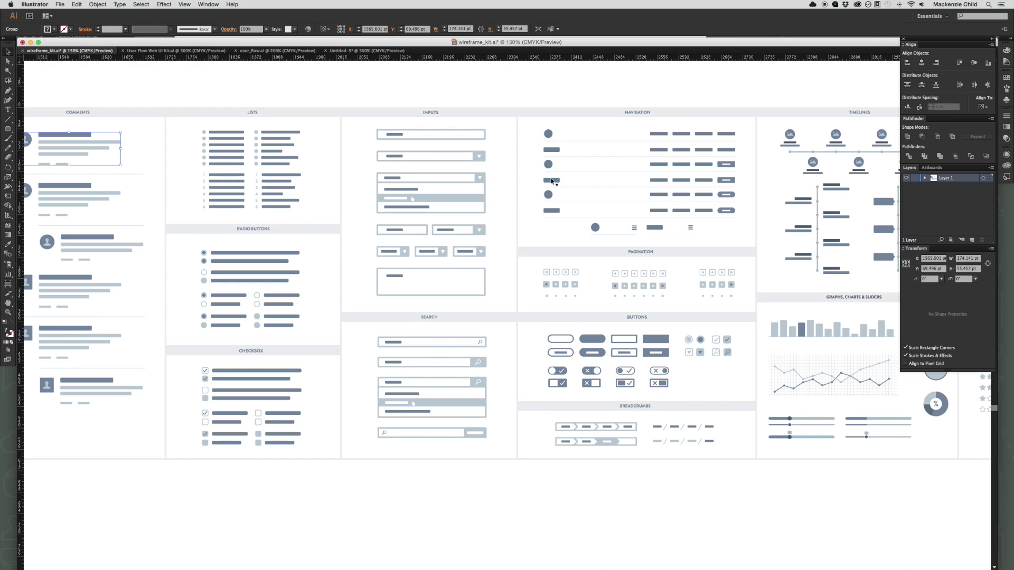
drag(540, 197, 738, 202)
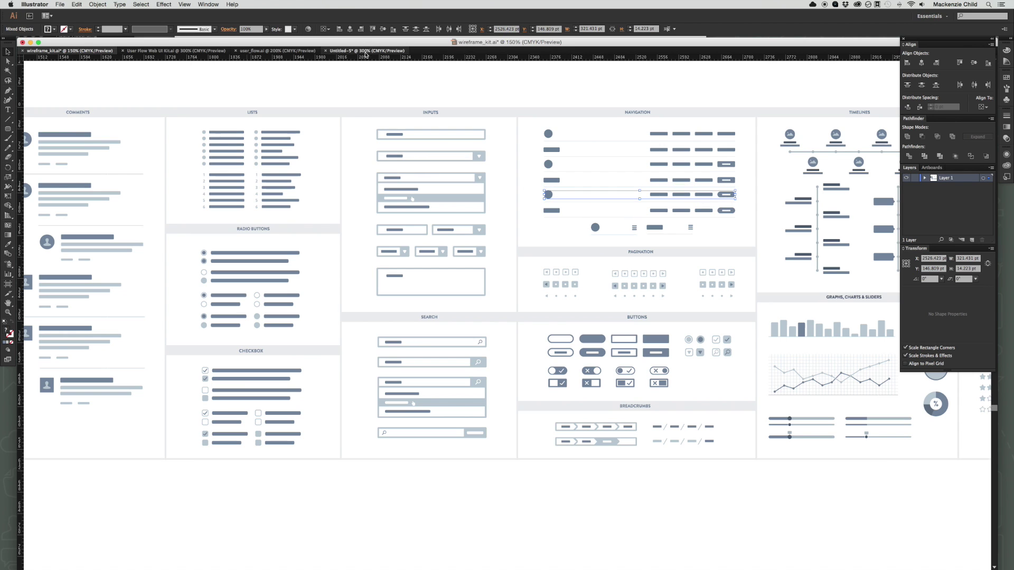
click(364, 51)
key(super+v)
drag(582, 318, 639, 431)
click(340, 417)
Place the round logo at the top of the sidebar, slightly enlarged and coloured with the avatar's light blue-grey.
drag(374, 429, 446, 196)
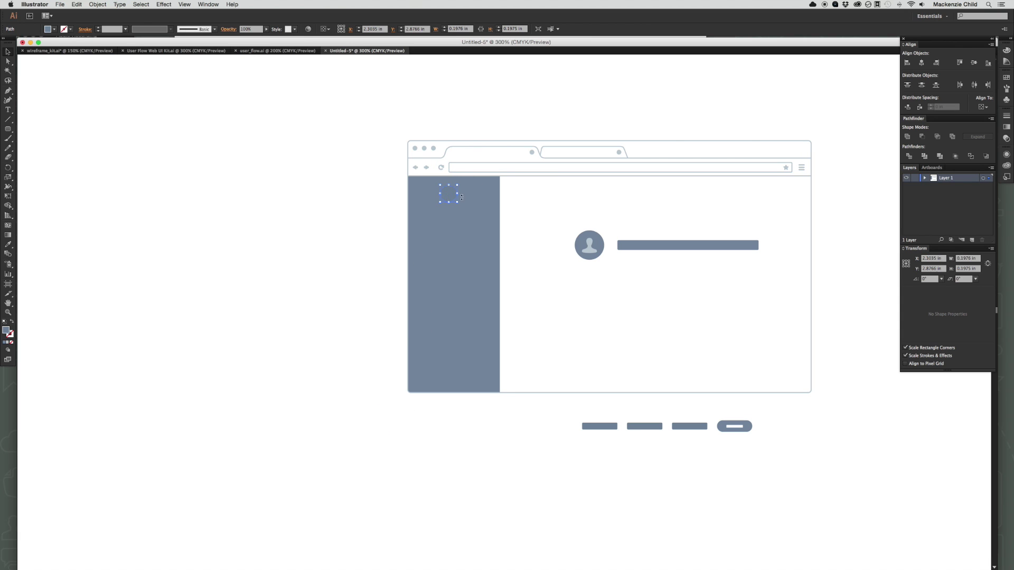
click(592, 241)
key(v)
mouse_move(458, 203)
mouse_down()
mouse_move(464, 211)
mouse_move(449, 201)
mouse_up()
click(539, 187)
click(539, 208)
Move the first navigation bar into the sidebar below the logo and recolour it with the logo's light blue-grey.
drag(604, 428, 446, 233)
key(i)
click(449, 197)
key(v)
click(564, 244)
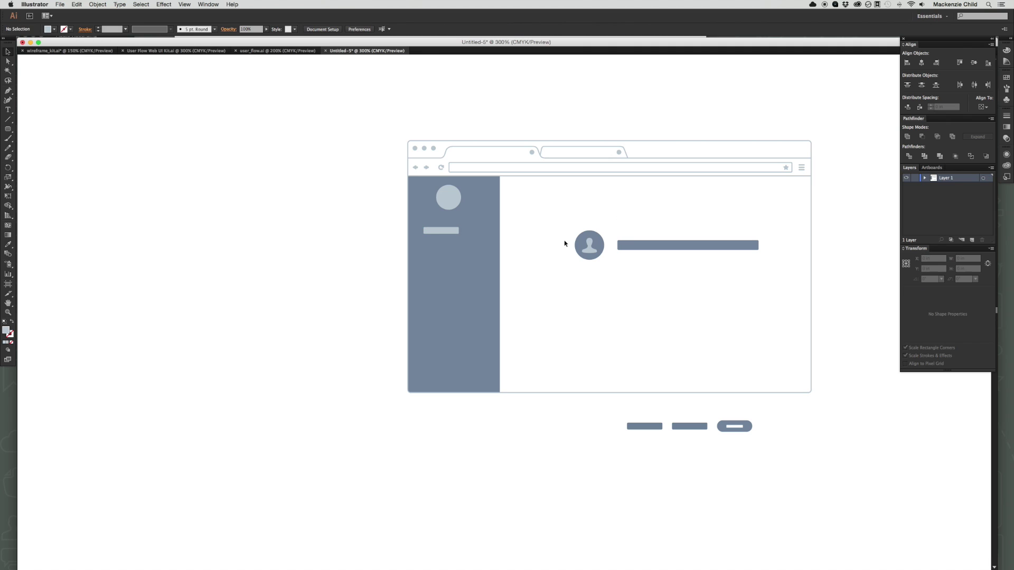
Lengthen the sidebar link bar and repeat it downward at even spacing to form a column of five bars.
click(450, 232)
drag(460, 239, 461, 253)
key(ctrl+d)
key(ctrl+d)
key(ctrl+d)
key(ctrl+shift+a)
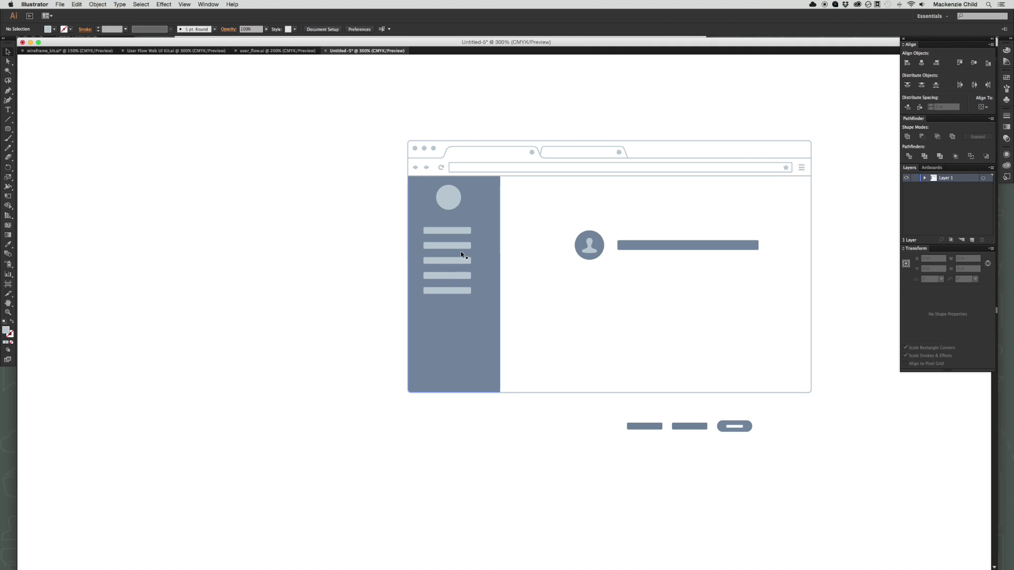
Vary the lengths of the lower four sidebar link bars, making the third the longest and the fifth the shortest.
click(467, 245)
drag(471, 246, 462, 292)
click(463, 275)
click(468, 291)
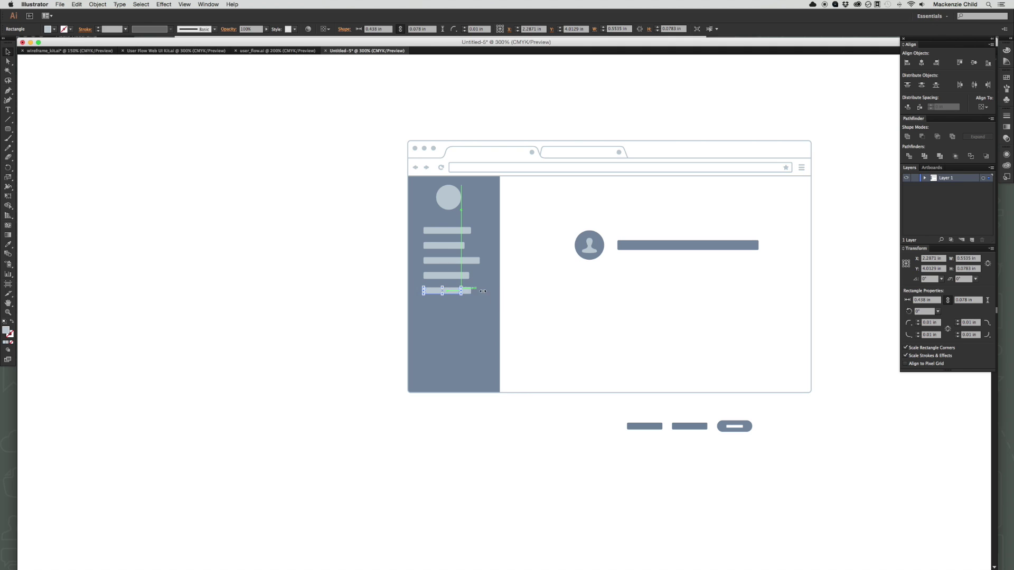
click(541, 290)
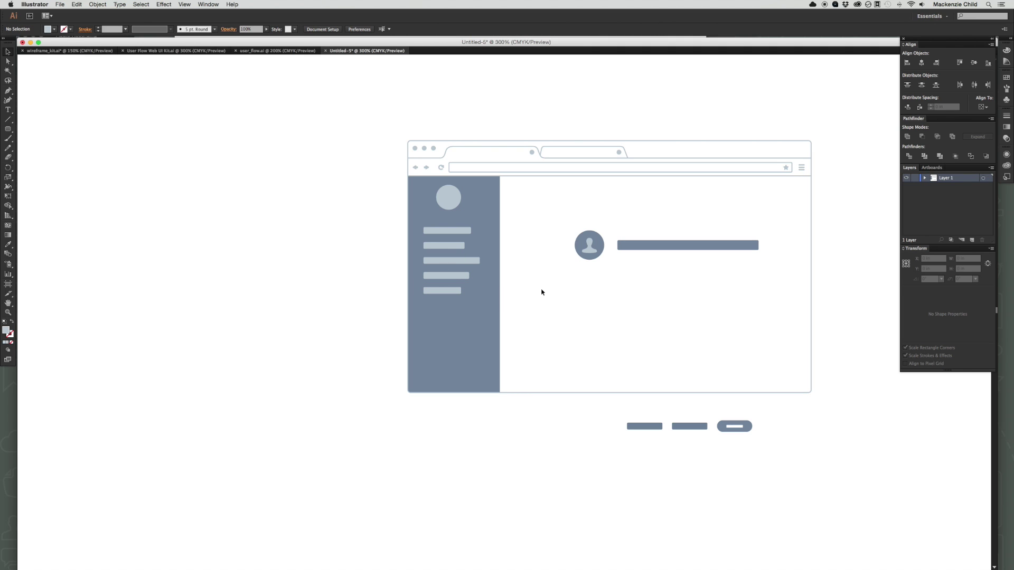
Place the pill button, enlarged, below the sidebar link bars and recolour it light blue-grey.
drag(732, 425, 485, 338)
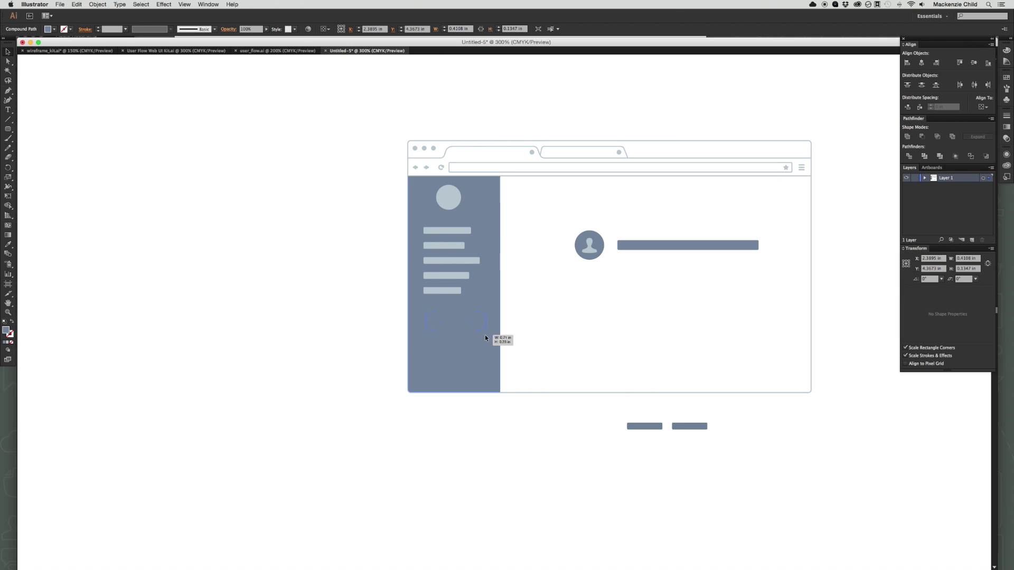
click(560, 309)
click(480, 327)
drag(485, 333, 480, 328)
click(511, 328)
Align the logo, link bars and pill button on a common vertical centre line and centre them within the sidebar.
drag(472, 449, 439, 191)
shift+click(475, 392)
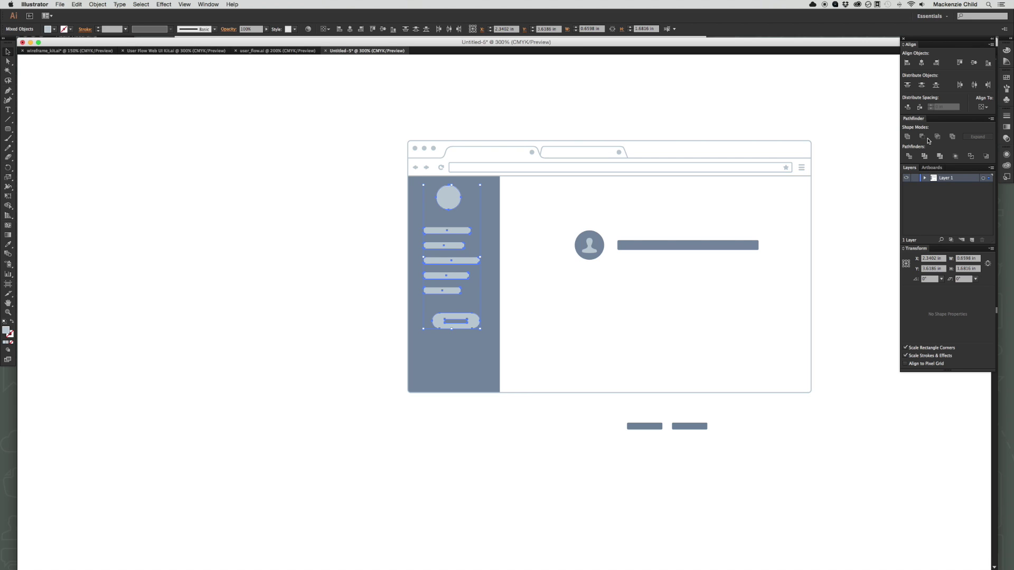
click(921, 64)
drag(449, 202, 454, 205)
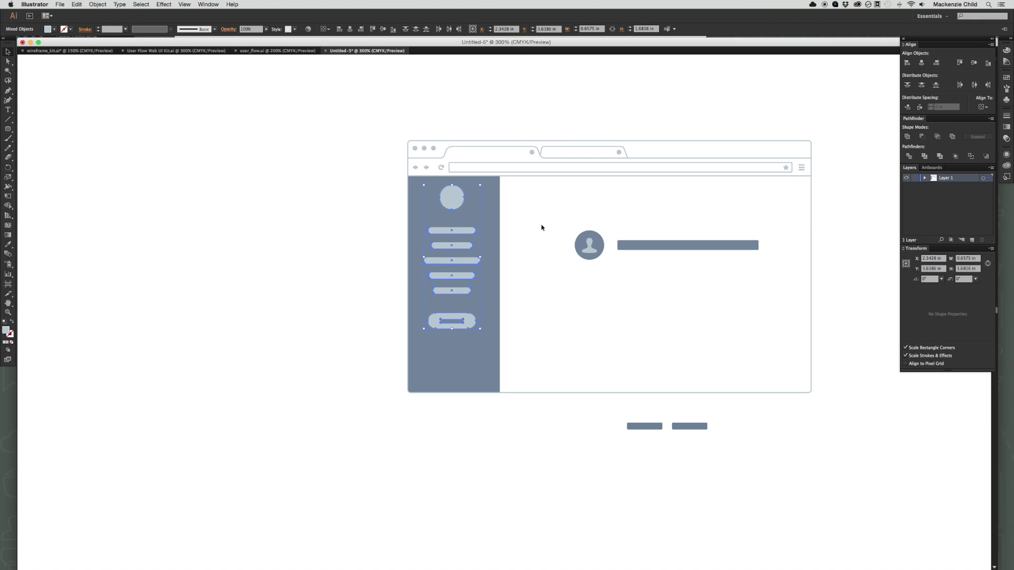
click(550, 328)
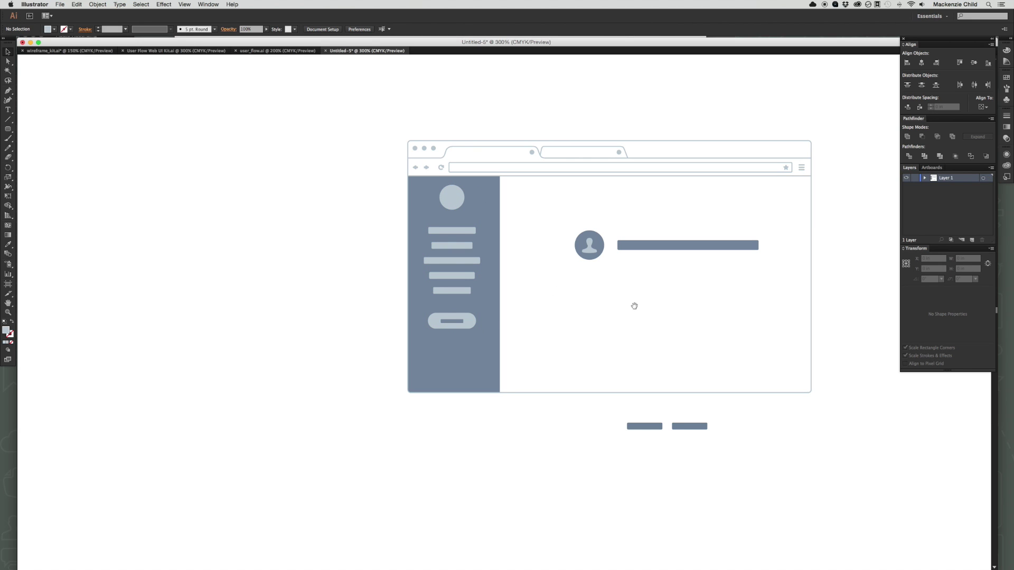
Move the avatar and header bar together towards the upper-left corner of the content area beside the sidebar.
drag(634, 309, 518, 314)
drag(526, 272, 478, 224)
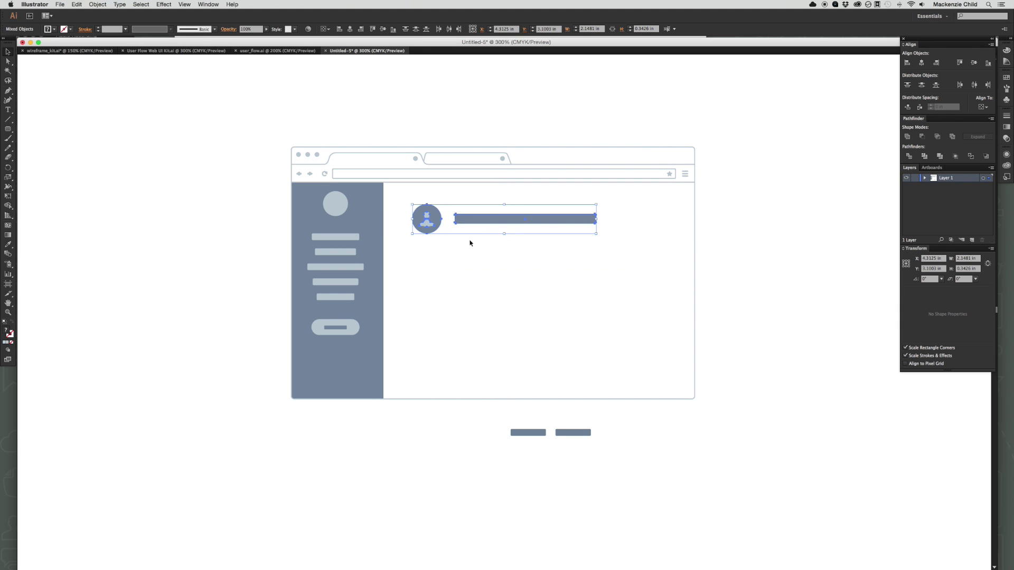
click(469, 239)
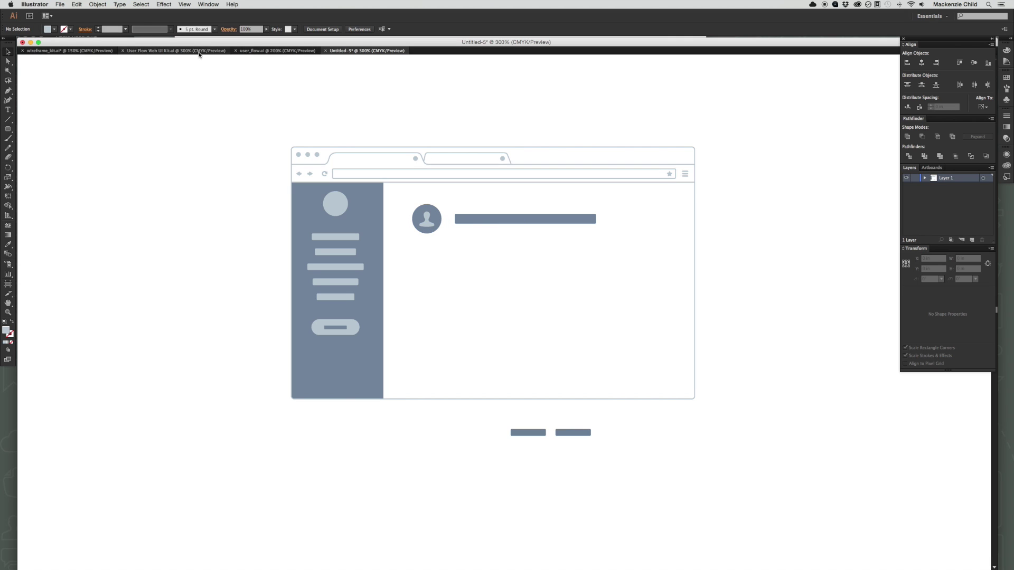
Copy a small square image placeholder from the wireframe kit's Images & Video section and paste it into the browser wireframe.
click(282, 51)
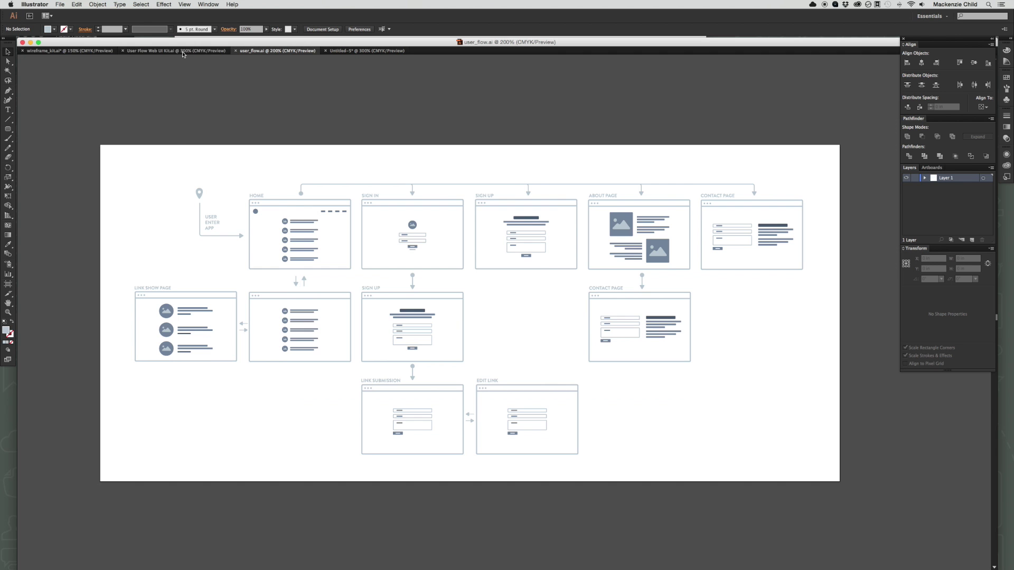
click(68, 51)
scroll(462, 222, left, 15)
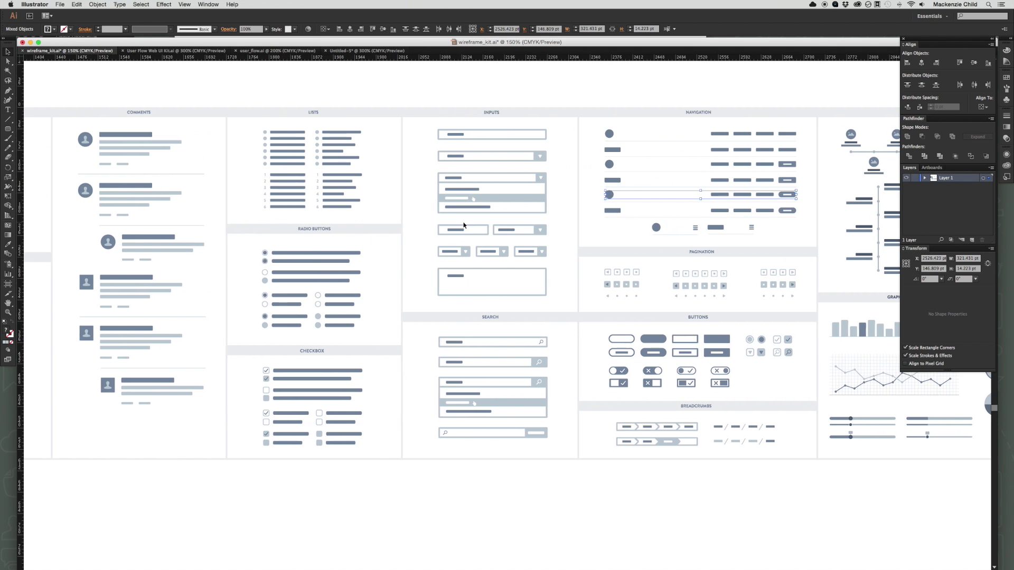
scroll(464, 225, left, 8)
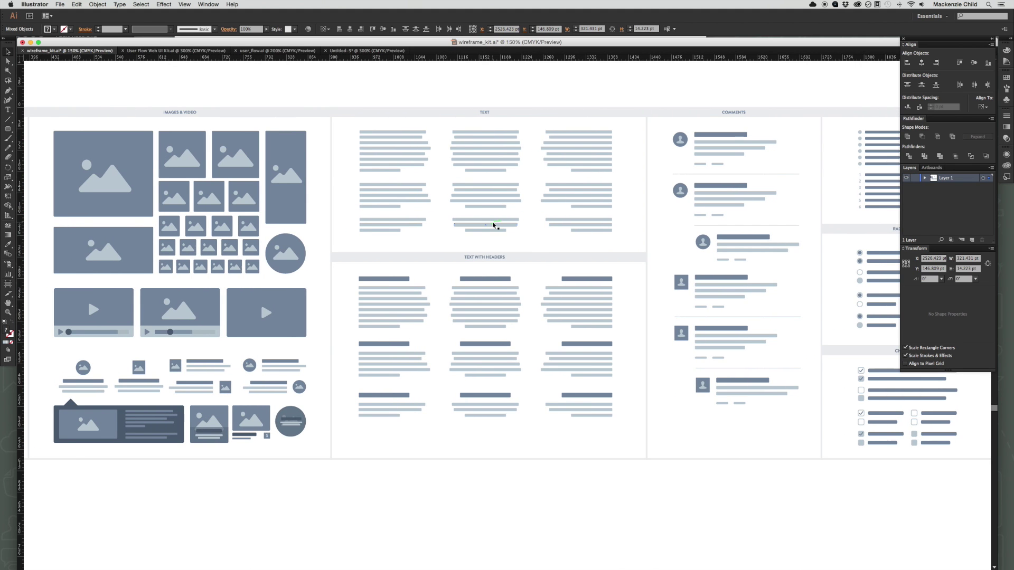
scroll(493, 225, right, 3)
scroll(493, 226, left, 6)
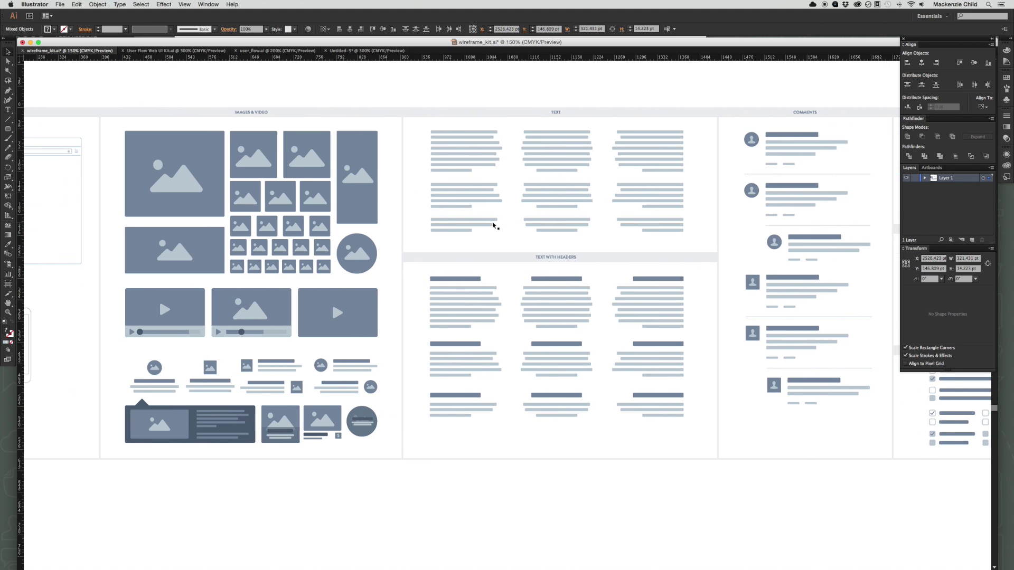
click(354, 273)
key(super+c)
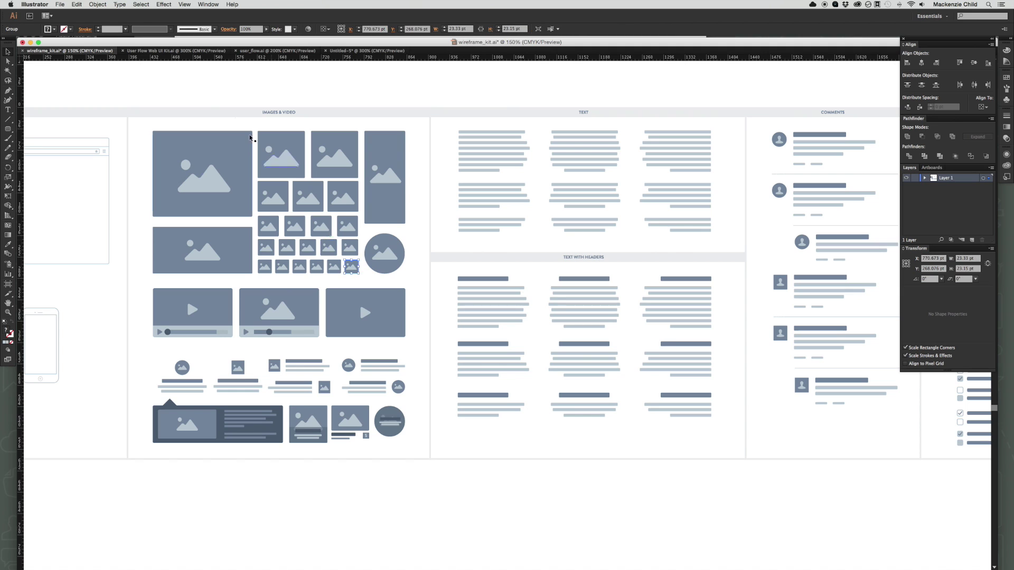
click(396, 51)
key(super+v)
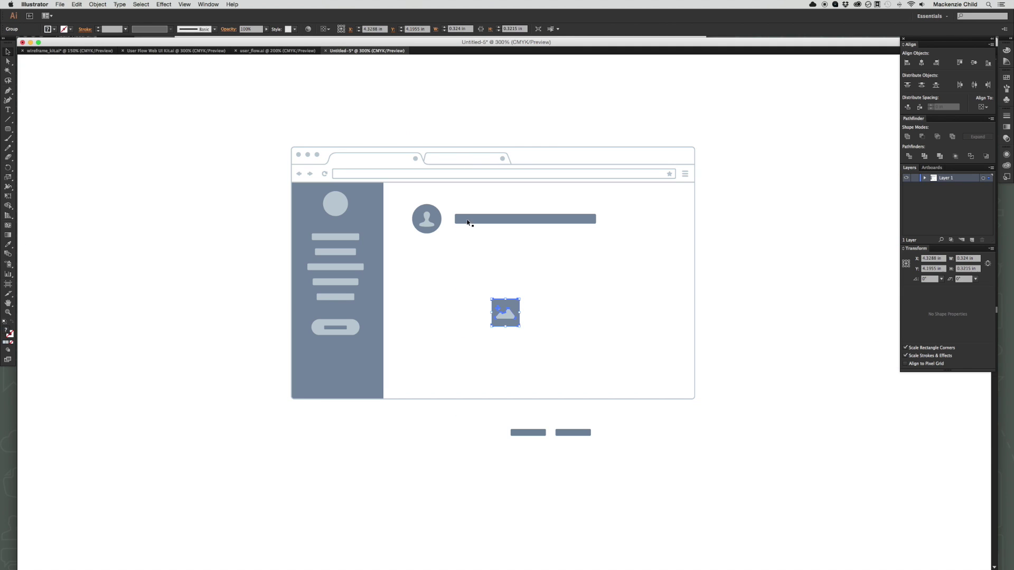
Delete the round avatar and put the enlarged image placeholder in its place, with its top level with the raised header bar.
click(552, 324)
click(425, 218)
key(Delete)
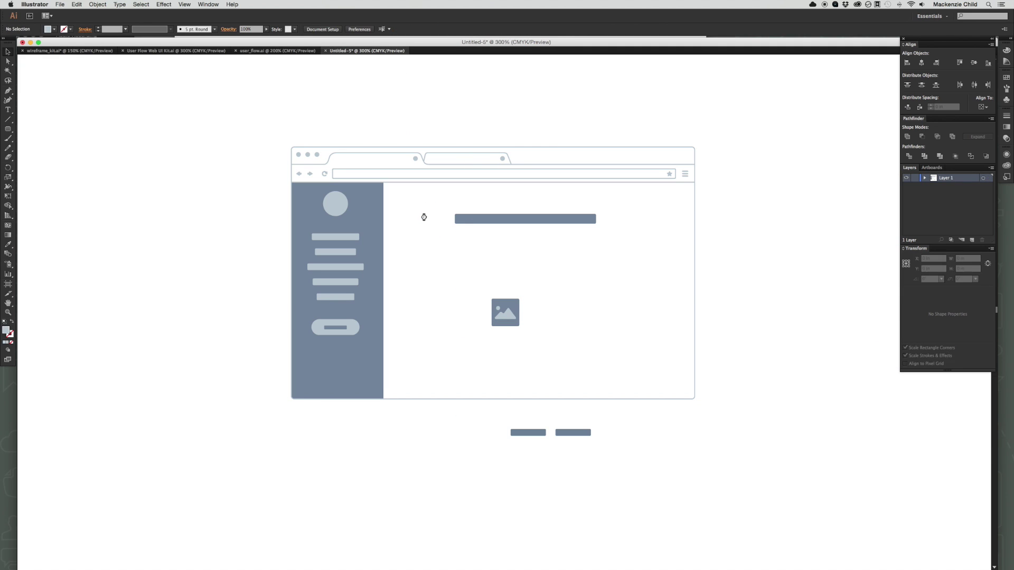
drag(502, 312, 475, 208)
click(484, 242)
click(344, 137)
Copy a three-line left-aligned text block from the wireframe kit and place it directly beneath the header bar.
click(73, 51)
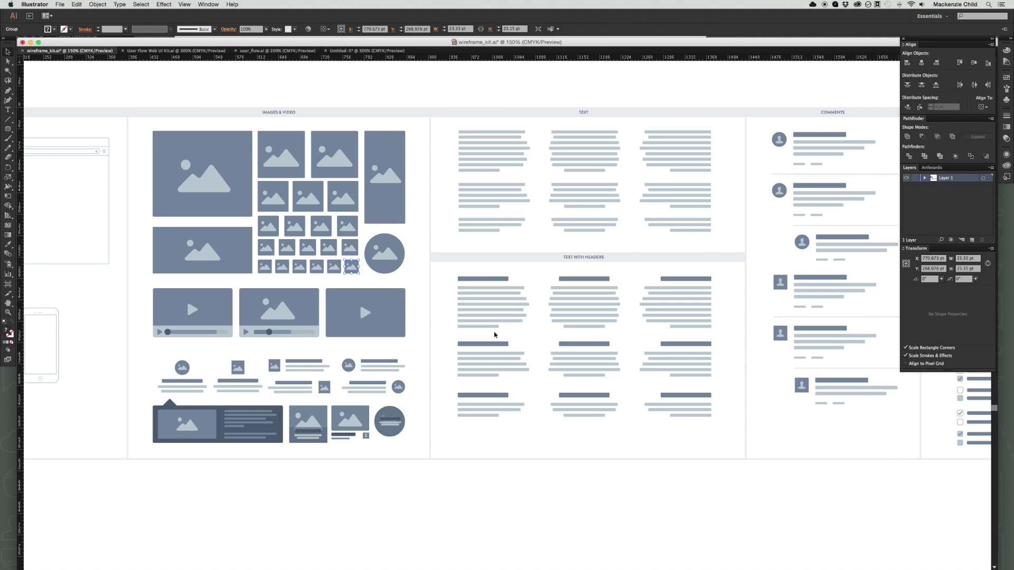
click(486, 223)
key(cmd+c)
click(364, 50)
key(cmd+v)
drag(502, 301, 511, 231)
drag(549, 264, 515, 249)
key(v)
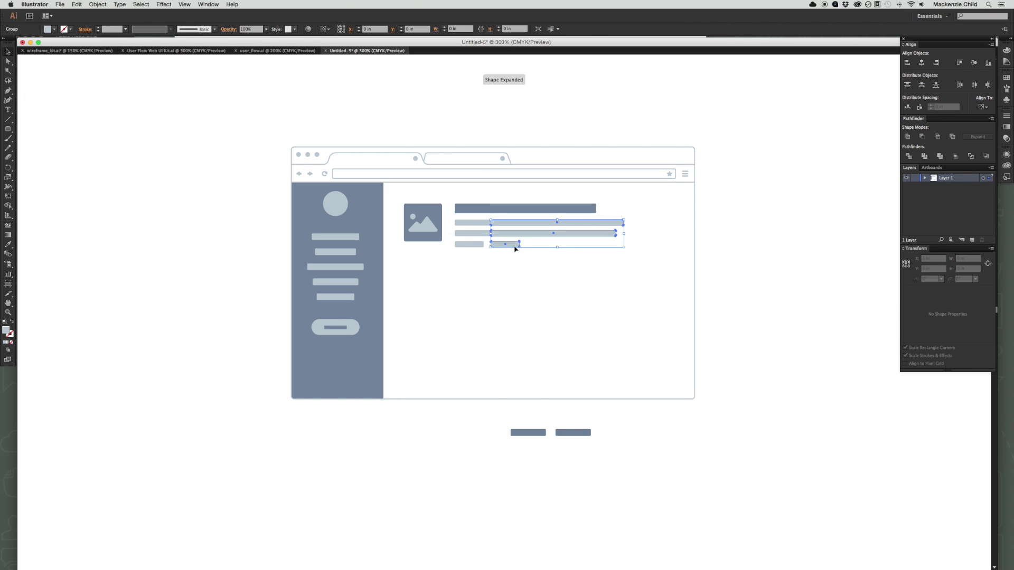
key(super+z)
click(525, 258)
Duplicate only the short bottom text bar along its line to form a row of three evenly spaced bars.
key(a)
drag(512, 247, 513, 247)
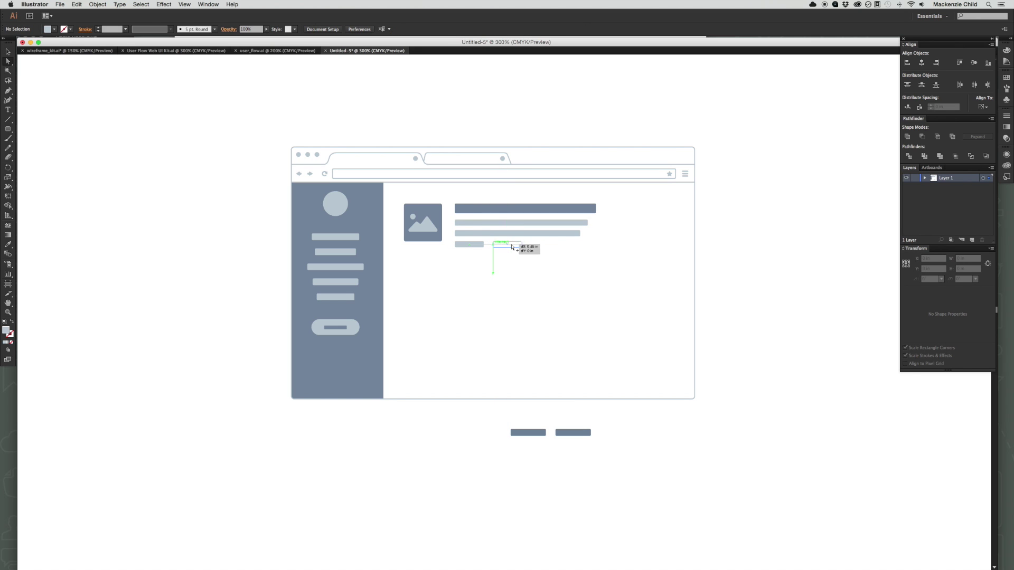
key(v)
Scale down the header bar and text bars together and adjust them to match the image placeholder's height.
drag(563, 265, 475, 213)
drag(597, 246, 556, 235)
drag(517, 207, 516, 210)
click(531, 273)
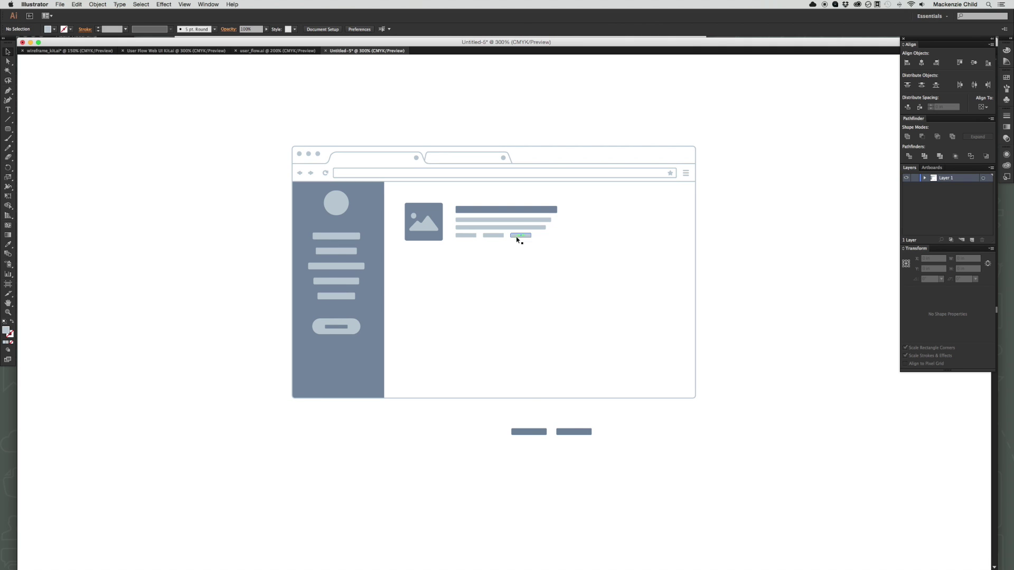
click(516, 241)
scroll(543, 253, down, 1)
click(550, 255)
Group the image placeholder with its header and text bars and move the item towards the middle of the content area.
drag(563, 251, 433, 206)
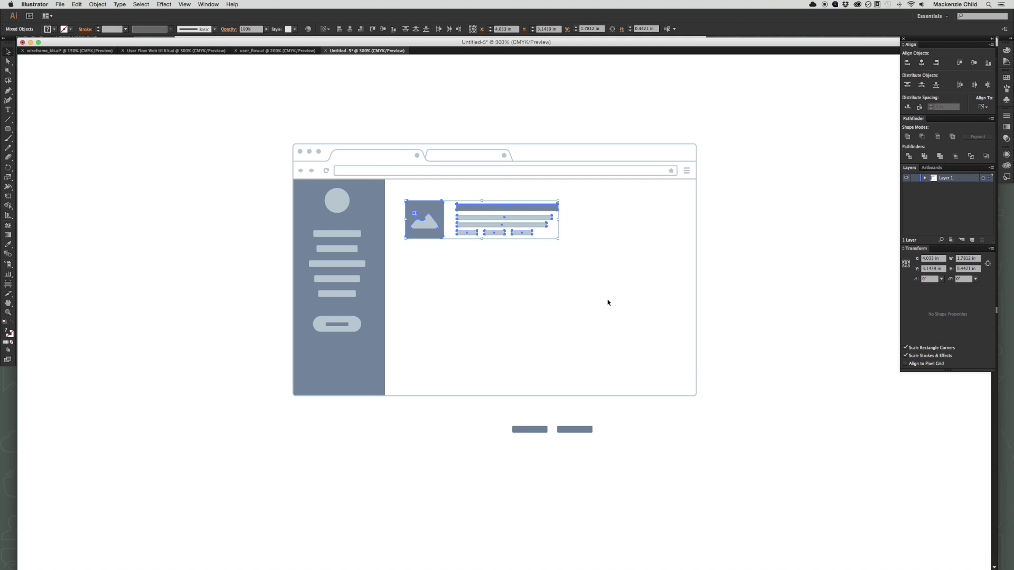
key(a)
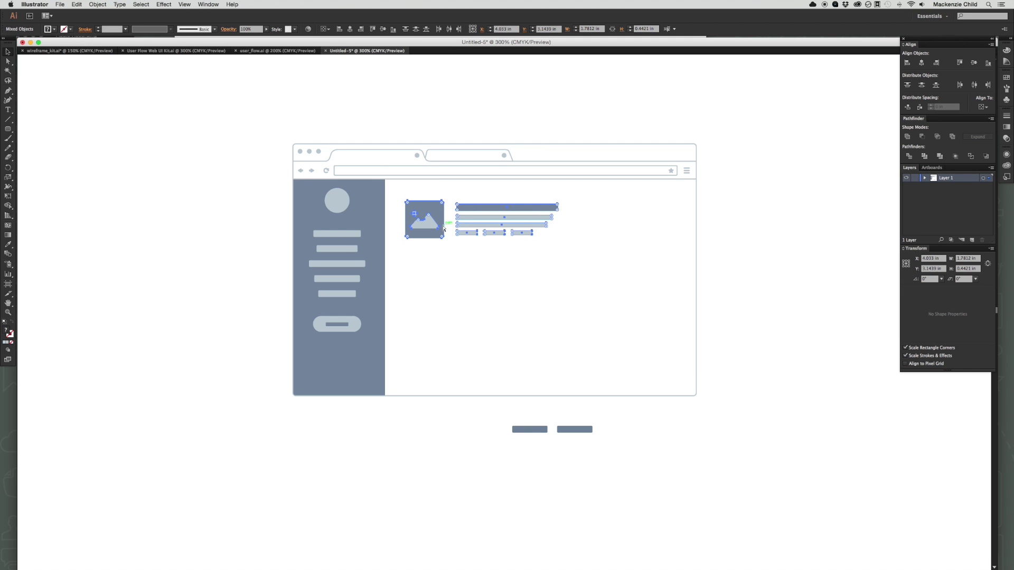
key(ctrl+g)
key(v)
drag(441, 224, 485, 261)
click(571, 283)
Duplicate the grouped item downwards with equal spacing to build a column of four list items.
click(508, 216)
key(ctrl+minus)
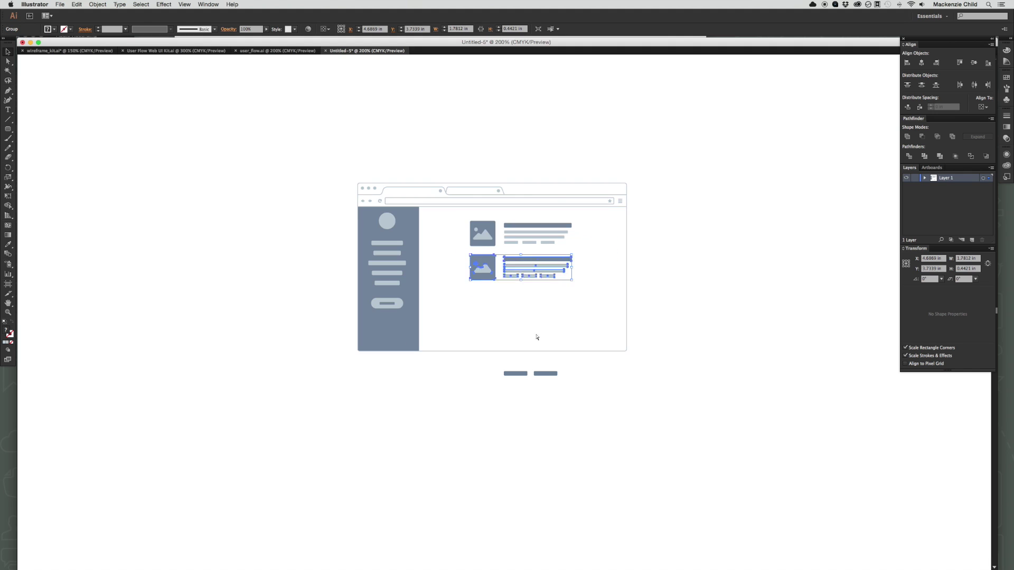
key(ctrl+d)
key(ctrl+d)
click(584, 324)
Delete the two spare dark bars left beneath the browser frame.
scroll(584, 324, up, 5)
scroll(625, 378, right, 2)
drag(516, 491, 645, 556)
key(Delete)
key(ctrl+minus)
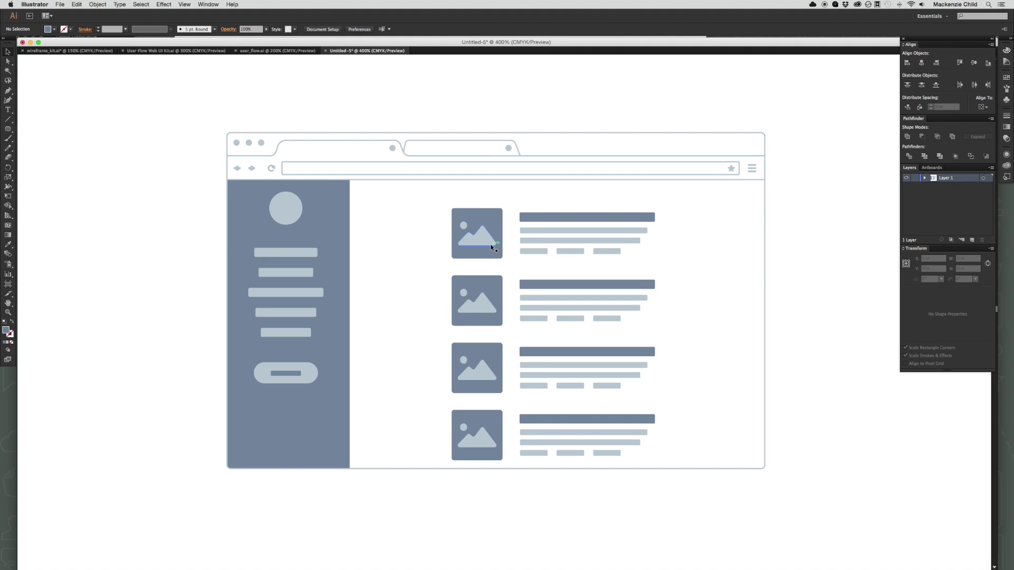
Move the four list items together so that they sit centred within the content area.
drag(412, 233, 571, 414)
scroll(566, 312, down, 1)
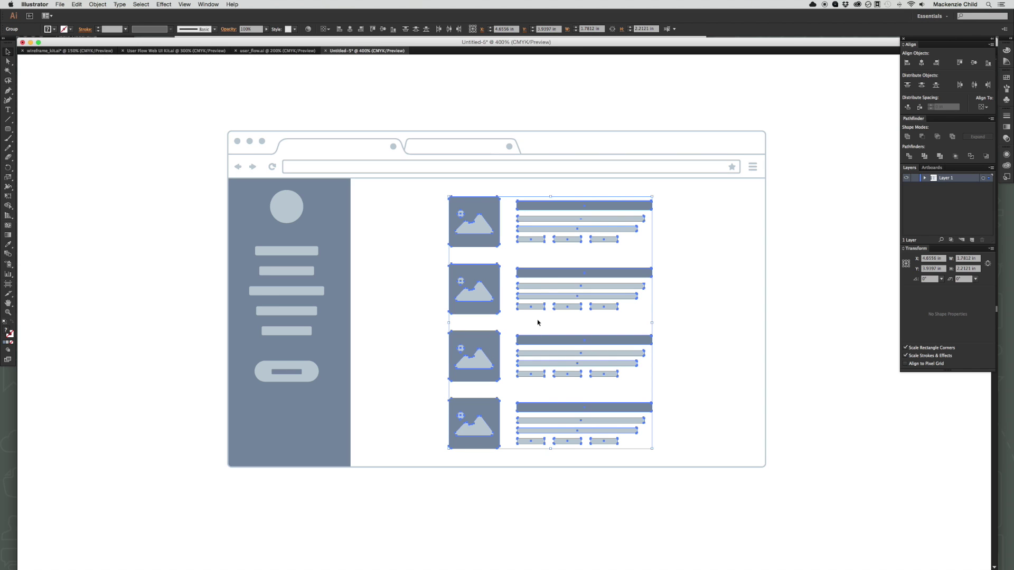
click(524, 258)
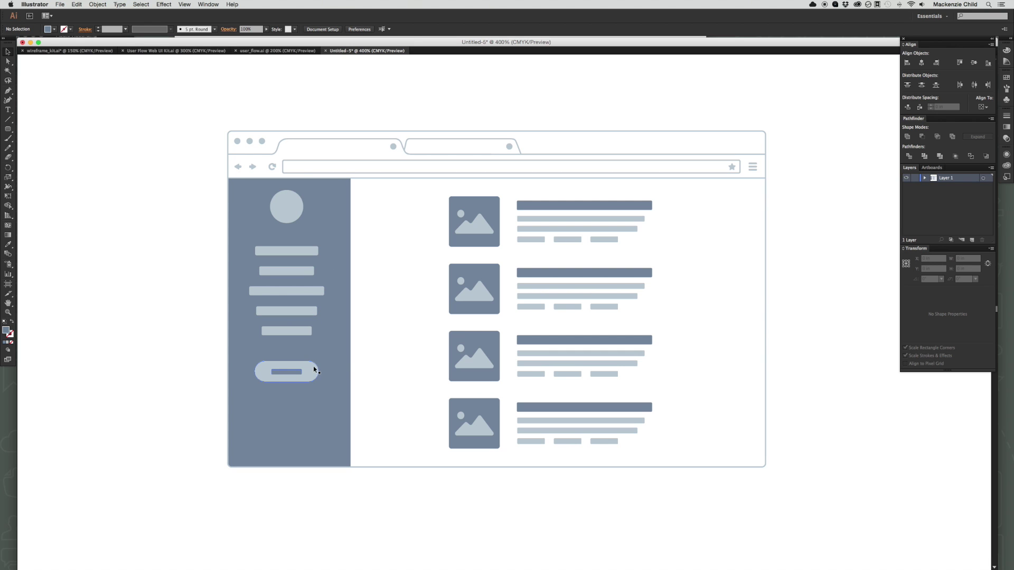
Duplicate the entire browser wireframe and place the copy to the right of the original, level with it.
scroll(404, 350, down, 1)
scroll(404, 350, right, 2)
scroll(404, 350, left, 1)
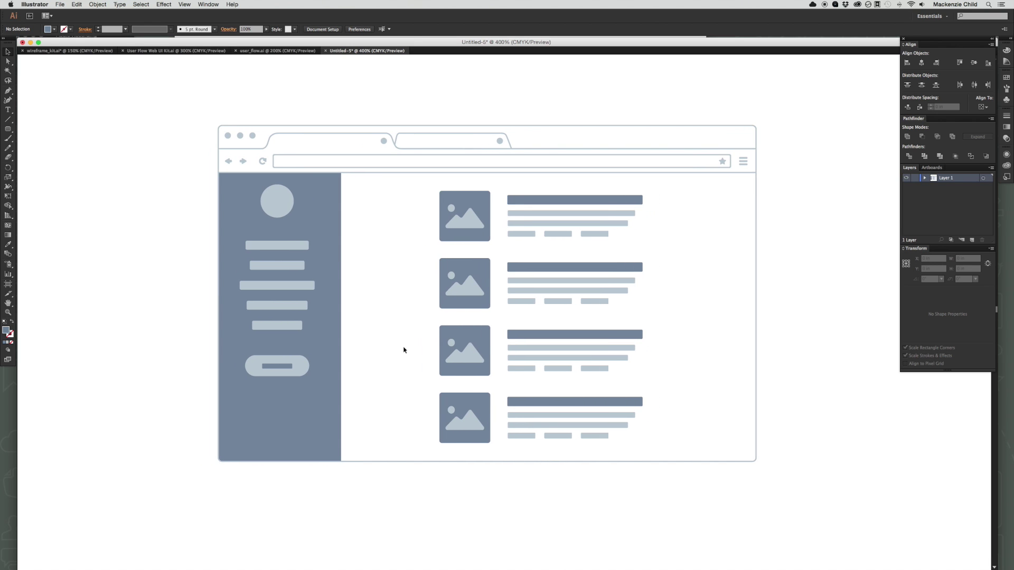
key(super+minus)
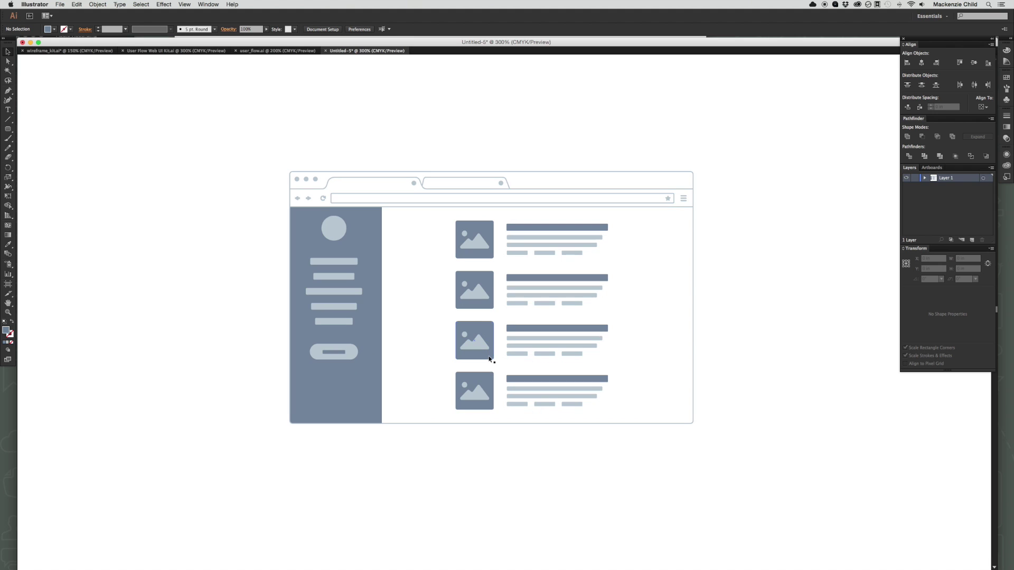
drag(500, 390, 353, 387)
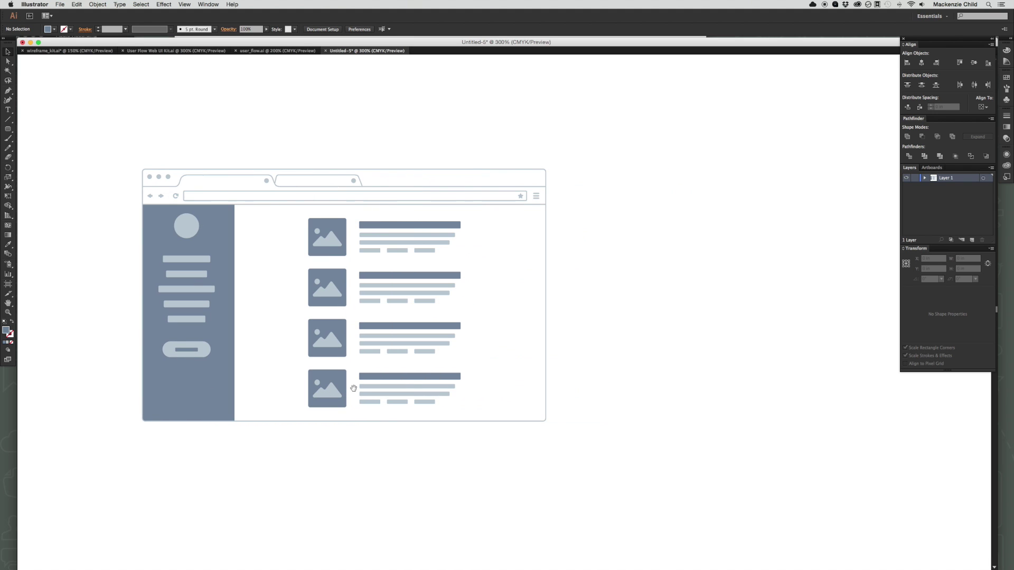
drag(481, 449, 104, 121)
drag(186, 232, 615, 233)
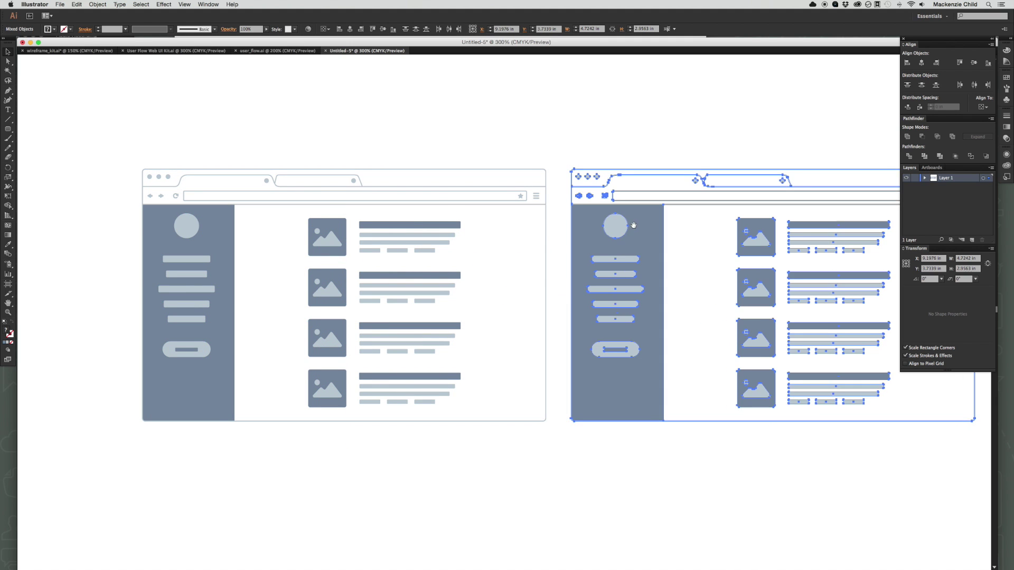
scroll(580, 232, right, 5)
click(493, 236)
scroll(475, 236, right, 1)
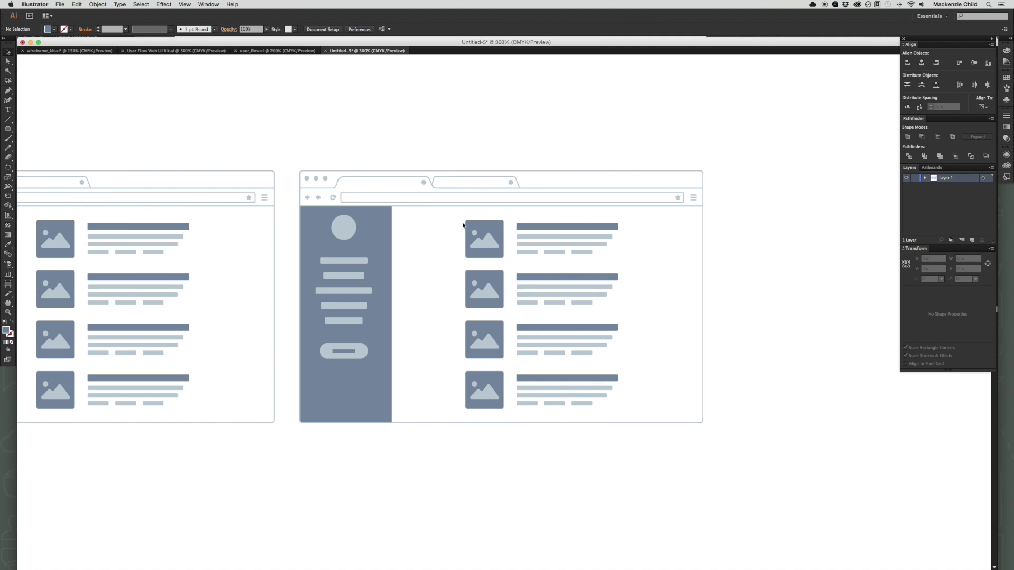
In the copied wireframe, move the top item towards the sidebar, duplicate it alongside, and delete the other three items.
drag(474, 229, 593, 233)
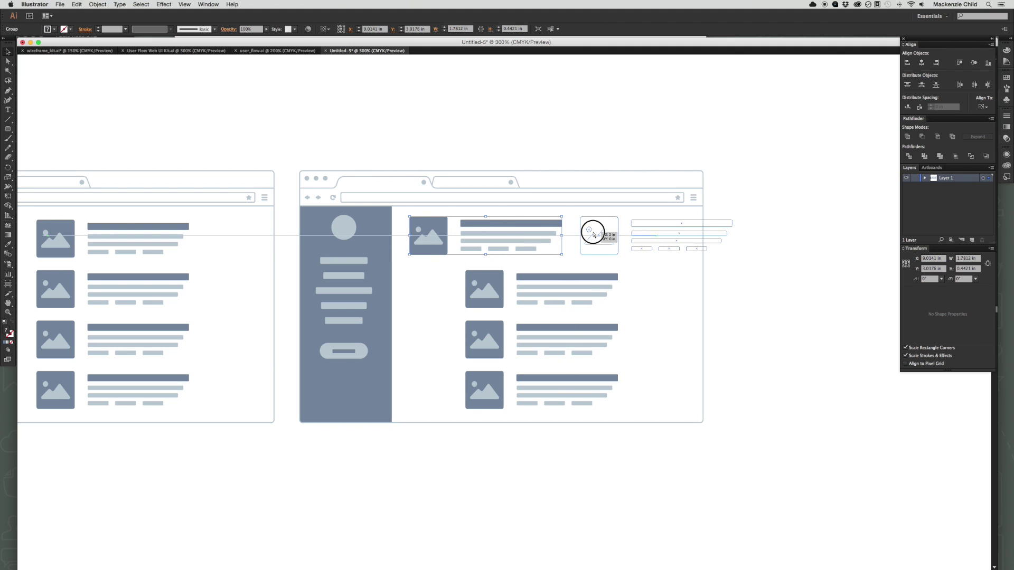
scroll(593, 233, down, 1)
drag(486, 261, 594, 345)
key(Delete)
scroll(595, 345, up, 1)
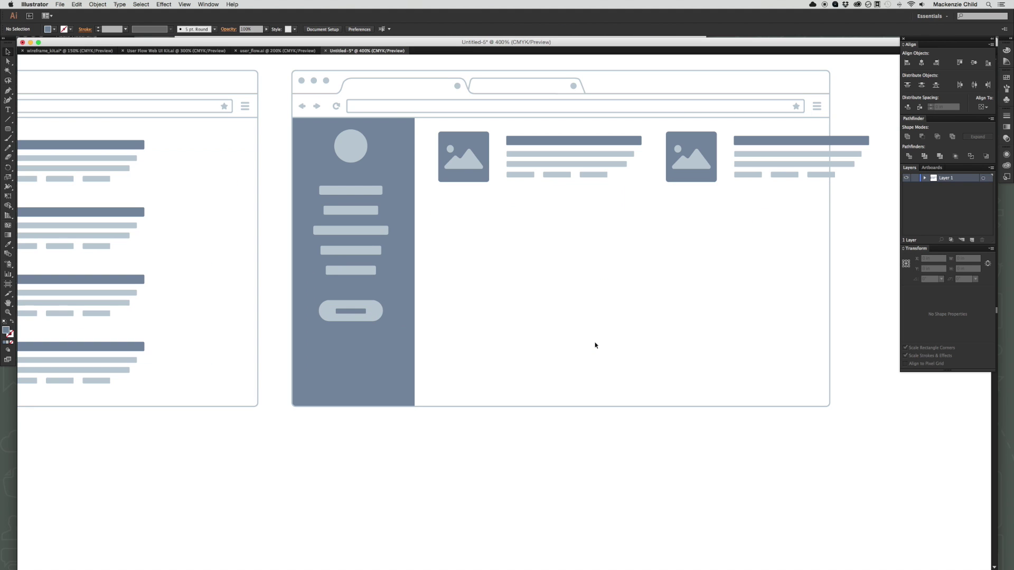
Scale the two items down to fit the content width and duplicate the row downwards to make a four-row, two-column grid.
drag(721, 243, 429, 177)
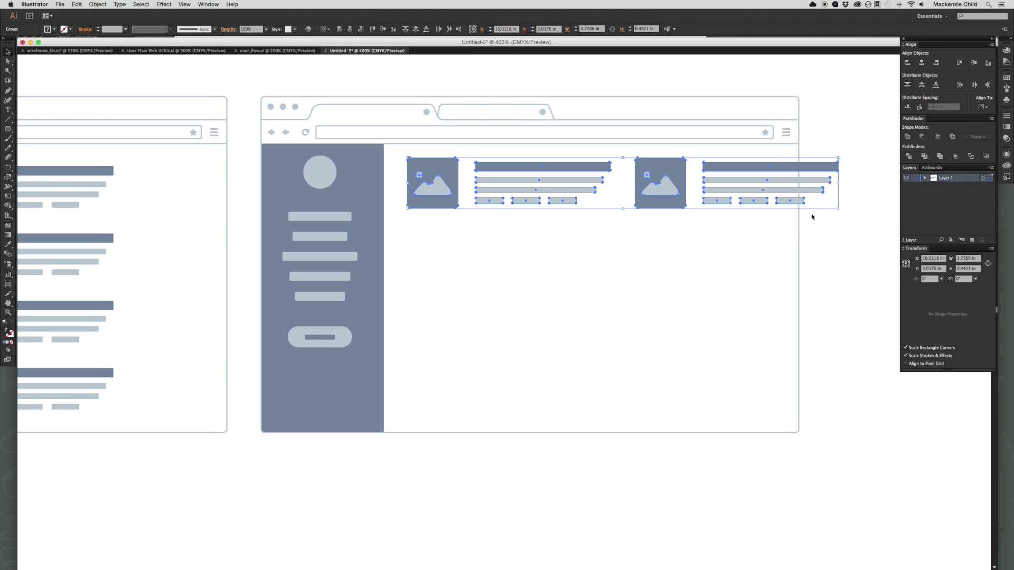
drag(839, 209, 778, 205)
drag(646, 180, 643, 247)
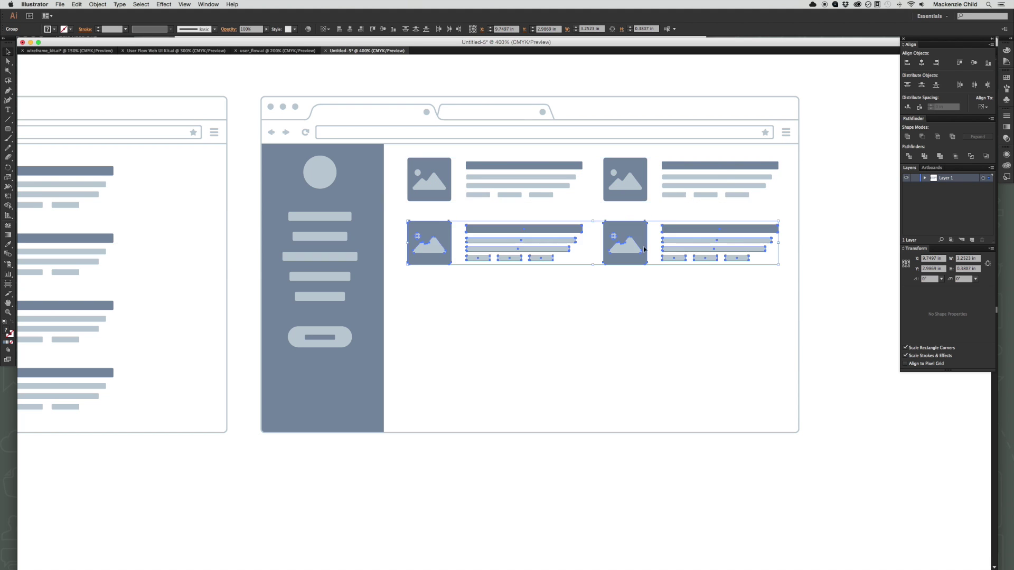
key(ctrl+d)
key(ctrl+d)
click(838, 252)
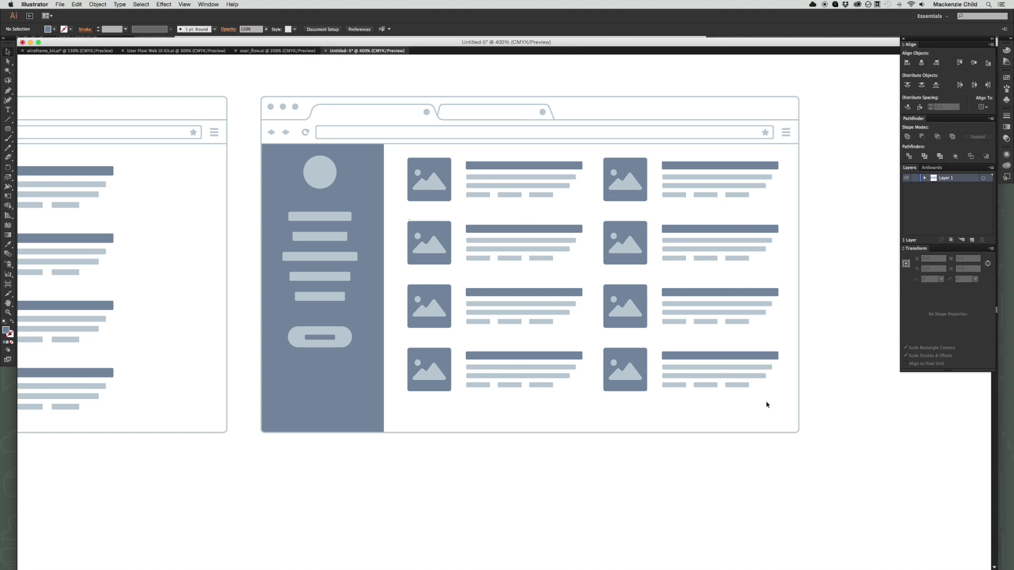
Move the whole grid of items slightly down to even out the space above and below it.
drag(436, 174, 436, 182)
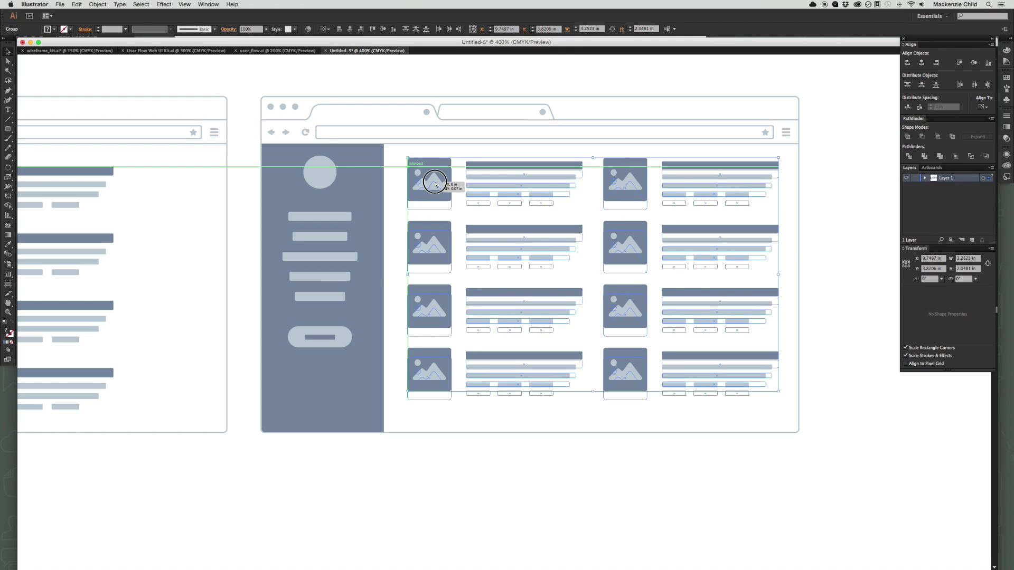
click(525, 220)
drag(525, 342, 506, 376)
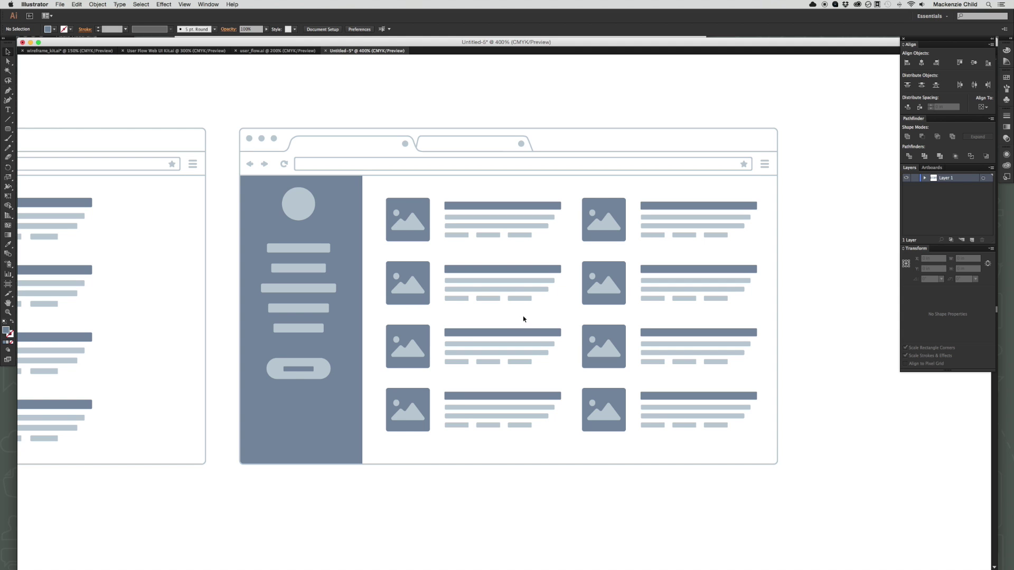
Duplicate the empty browser frame of the first wireframe and place the copy directly below it.
scroll(615, 293, left, 3)
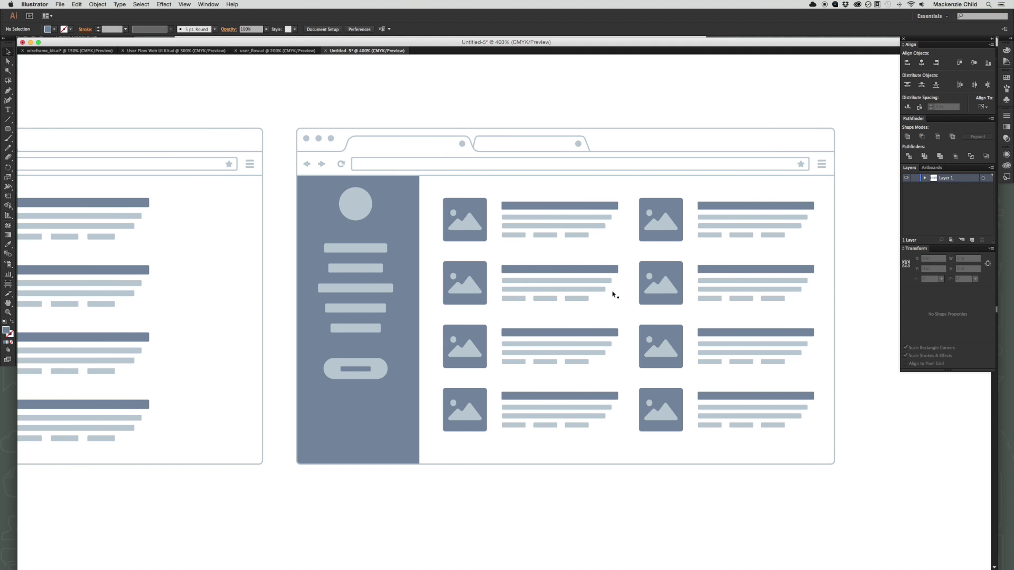
key(super+minus)
scroll(639, 280, left, 8)
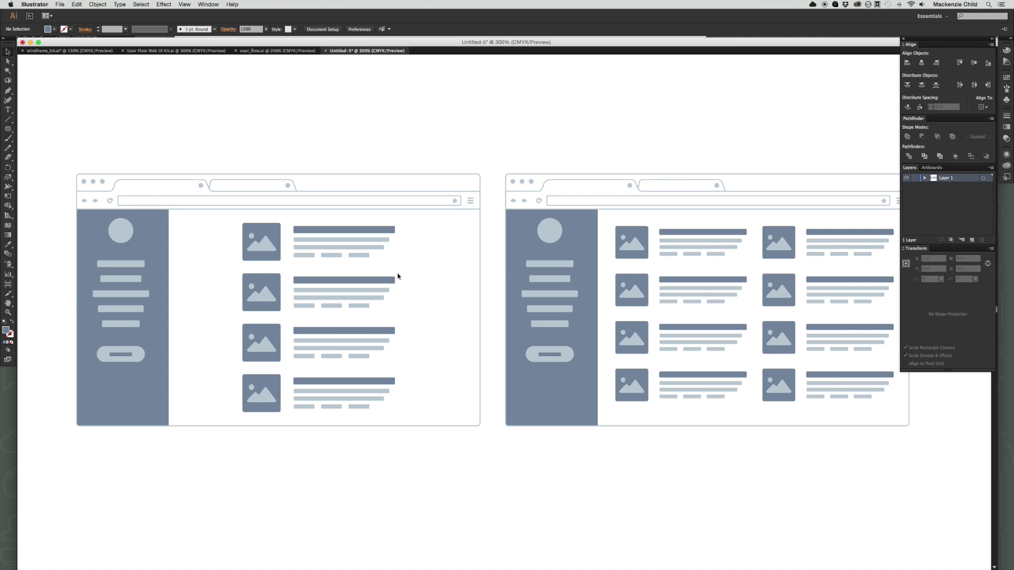
scroll(443, 394, down, 4)
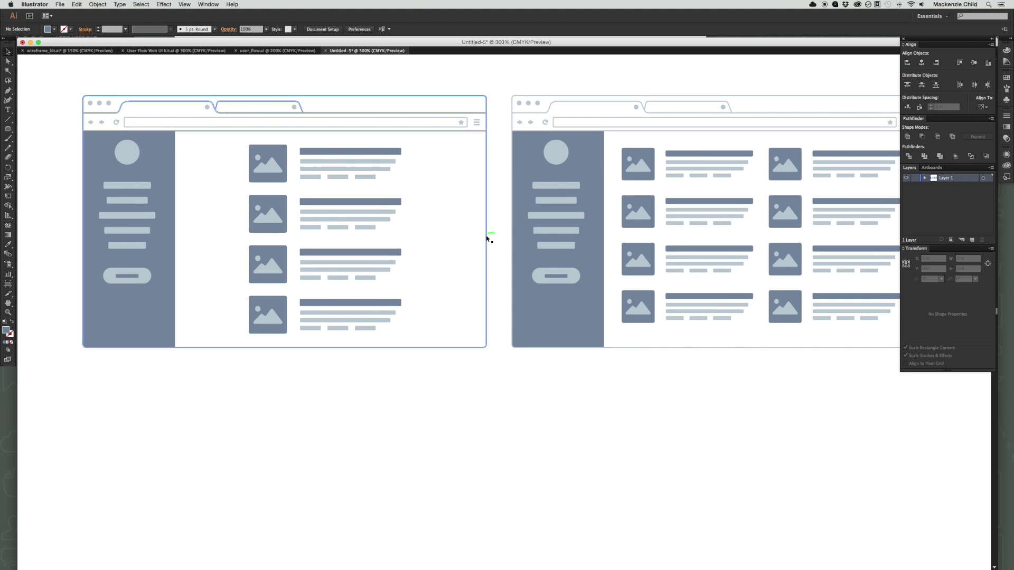
drag(450, 120, 454, 392)
Copy the navigation bar with round logo, link bars and rectangular button from the kit into the top of the new browser frame.
key(super+grave)
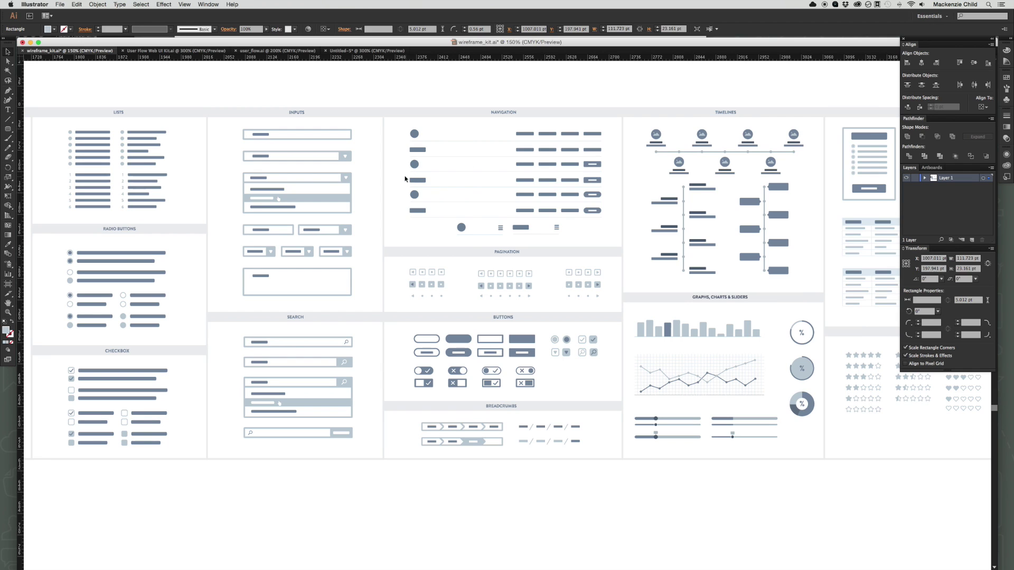
drag(399, 158, 611, 174)
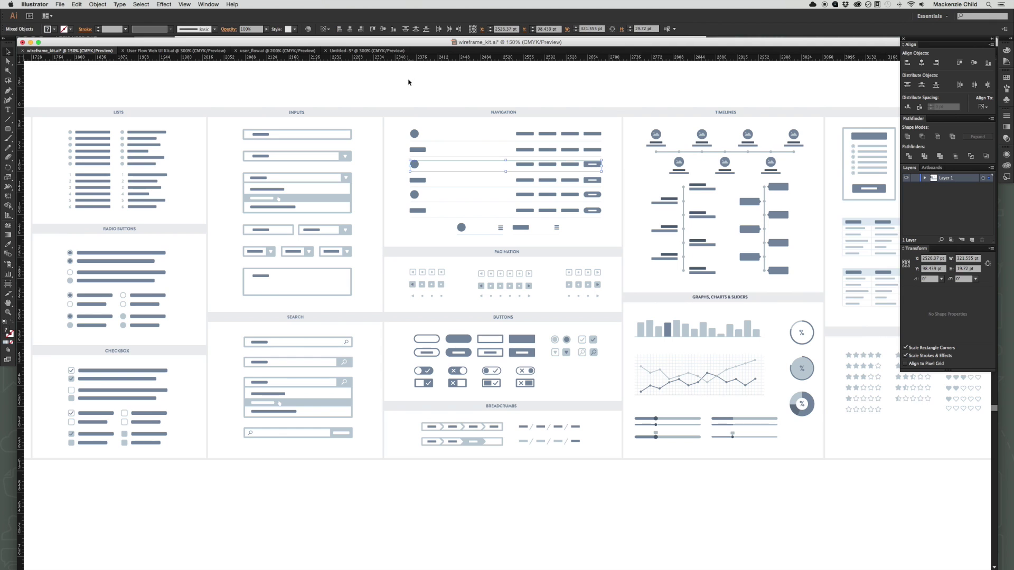
drag(357, 45, 446, 259)
click(232, 280)
Stretch the divider line under the navigation bar to the full width of the new browser frame.
key(z)
drag(520, 330, 618, 269)
key(v)
click(604, 286)
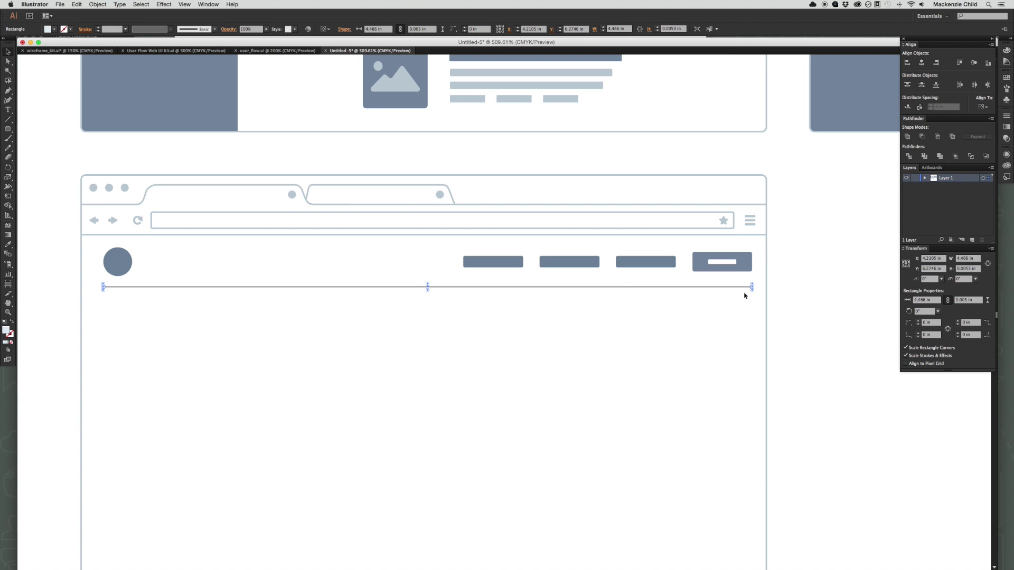
drag(753, 288, 766, 286)
drag(102, 286, 82, 289)
click(124, 311)
Extend the bottom edge of the new browser frame downwards to make the page taller.
alt+super+click(344, 319)
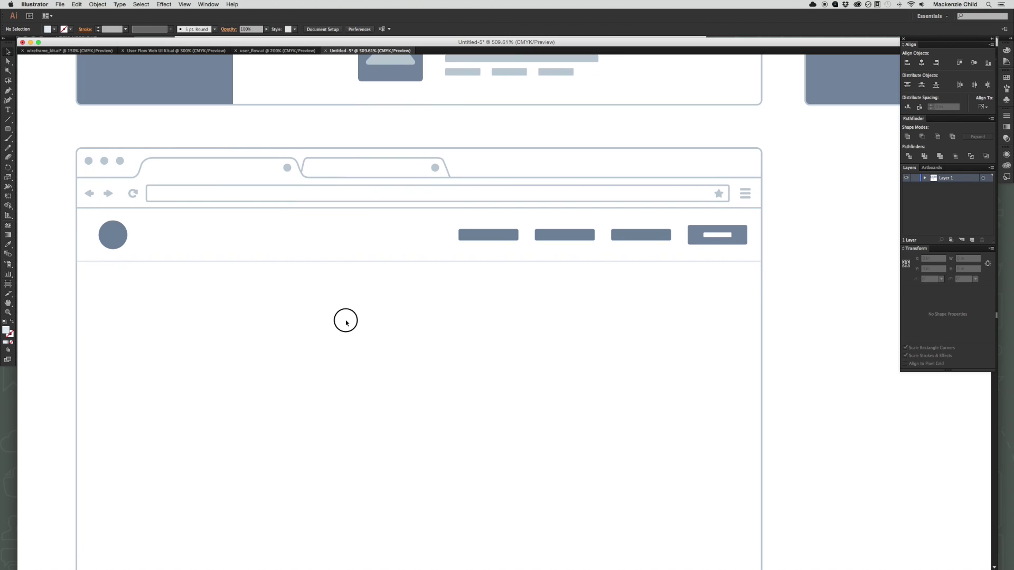
alt+super+click(346, 322)
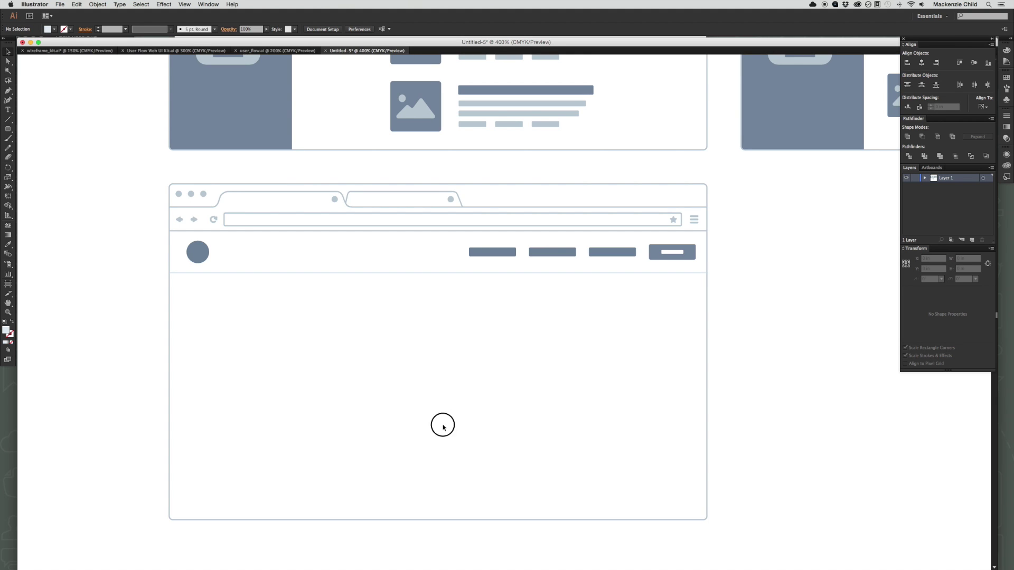
scroll(528, 418, down, 5)
key(a)
drag(714, 412, 152, 410)
scroll(347, 429, up, 5)
key(super+minus)
click(482, 293)
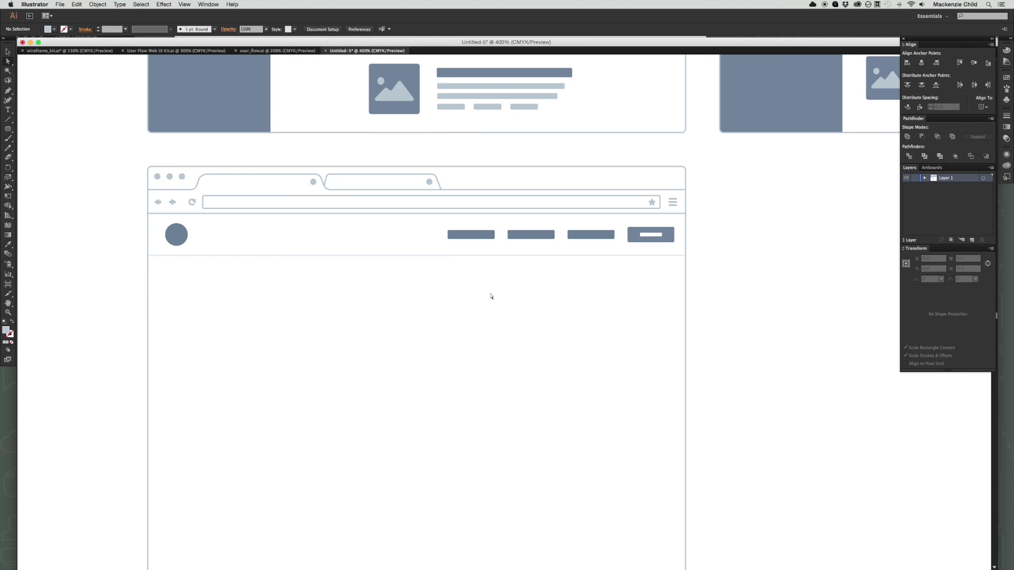
drag(498, 274, 472, 264)
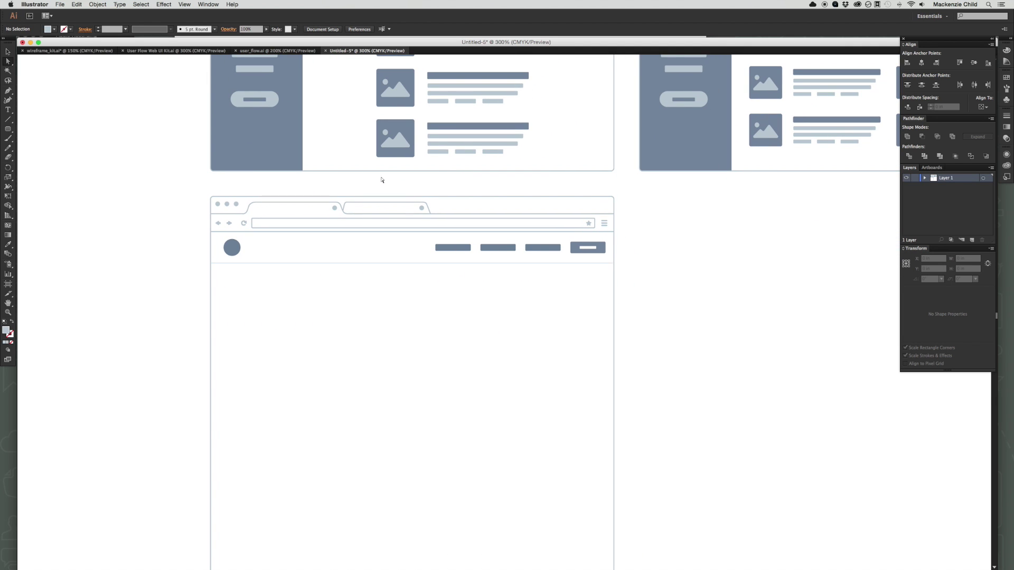
Copy the shortest centred text block with header from the kit and place it below the navigation divider.
click(135, 51)
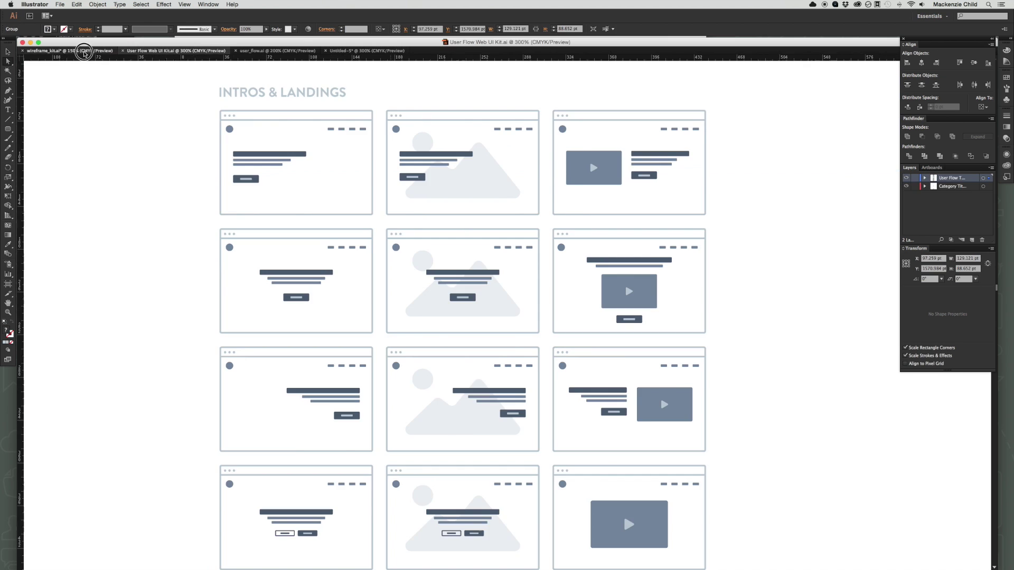
click(68, 50)
scroll(402, 262, left, 15)
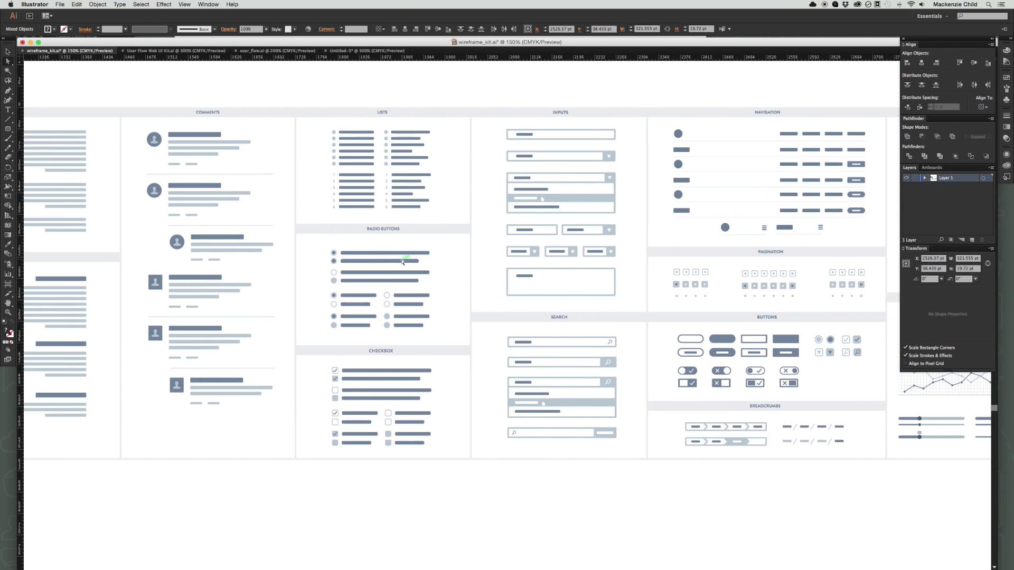
scroll(402, 262, left, 4)
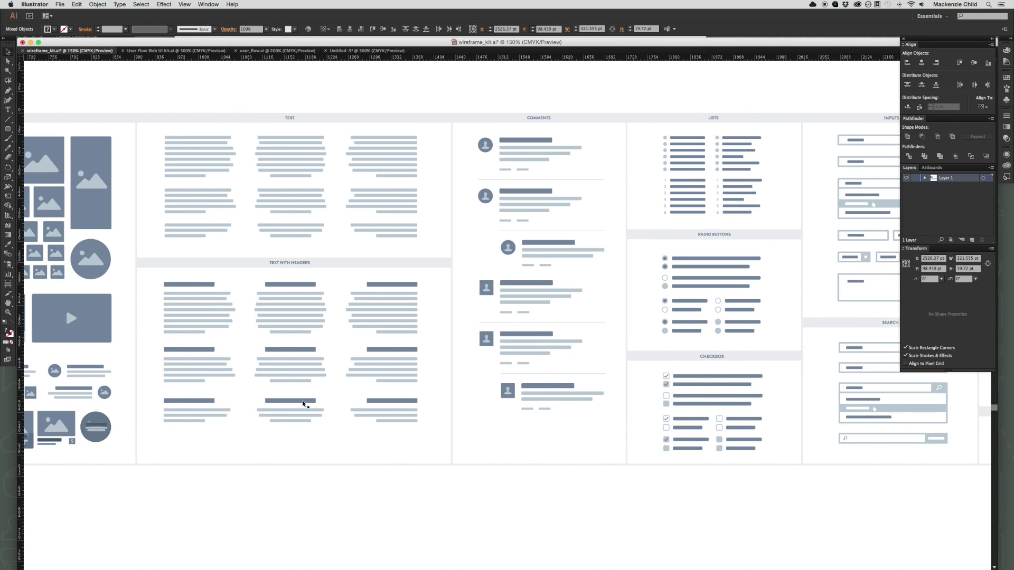
click(294, 404)
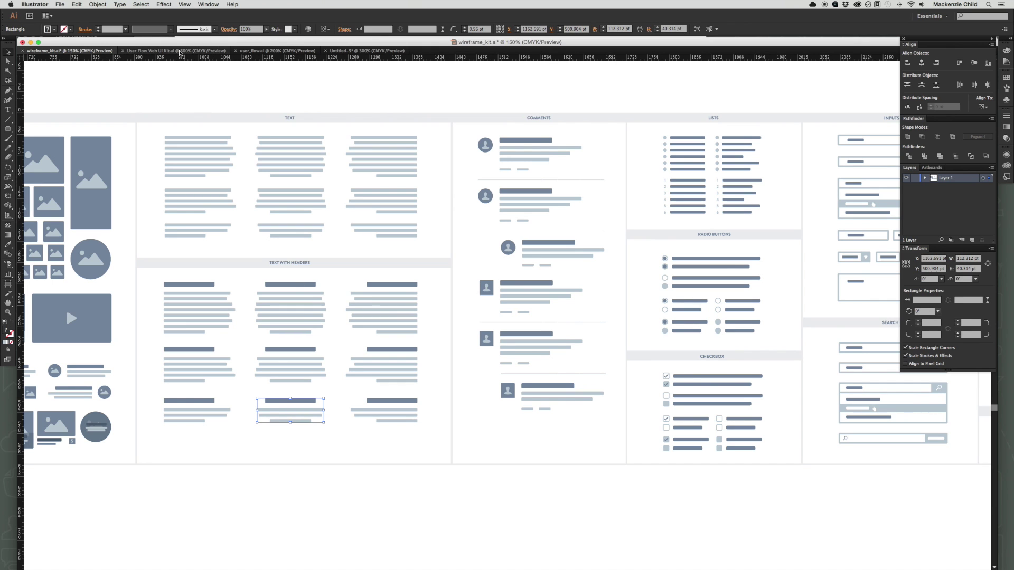
click(367, 50)
key(super+v)
drag(474, 295, 381, 313)
Widen the block's heading bar symmetrically to about 2.41 in.
click(444, 293)
click(420, 312)
key(e)
drag(464, 311, 517, 310)
key(v)
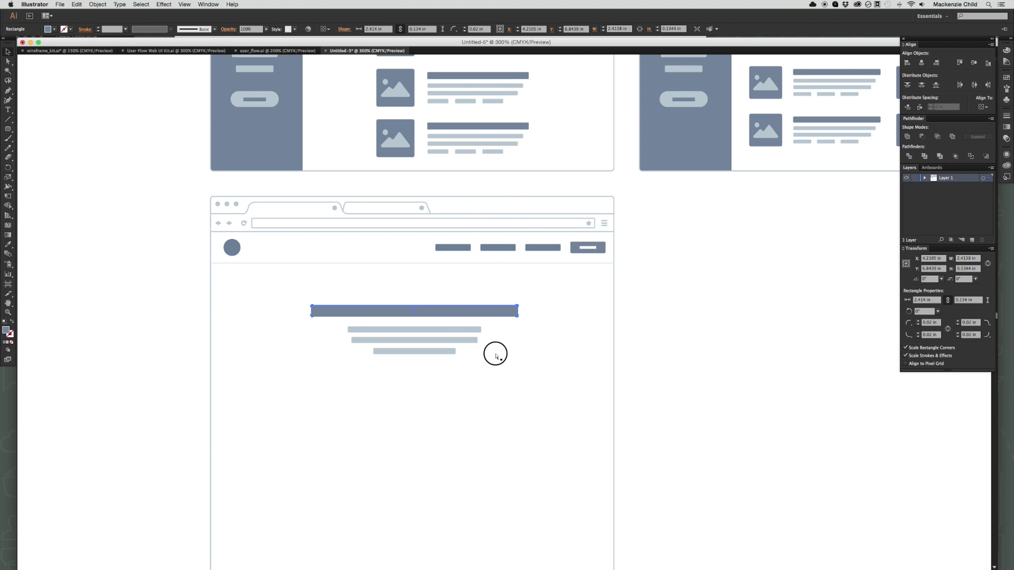
Delete the third text line below the heading bar.
click(495, 356)
key(a)
click(440, 353)
key(Delete)
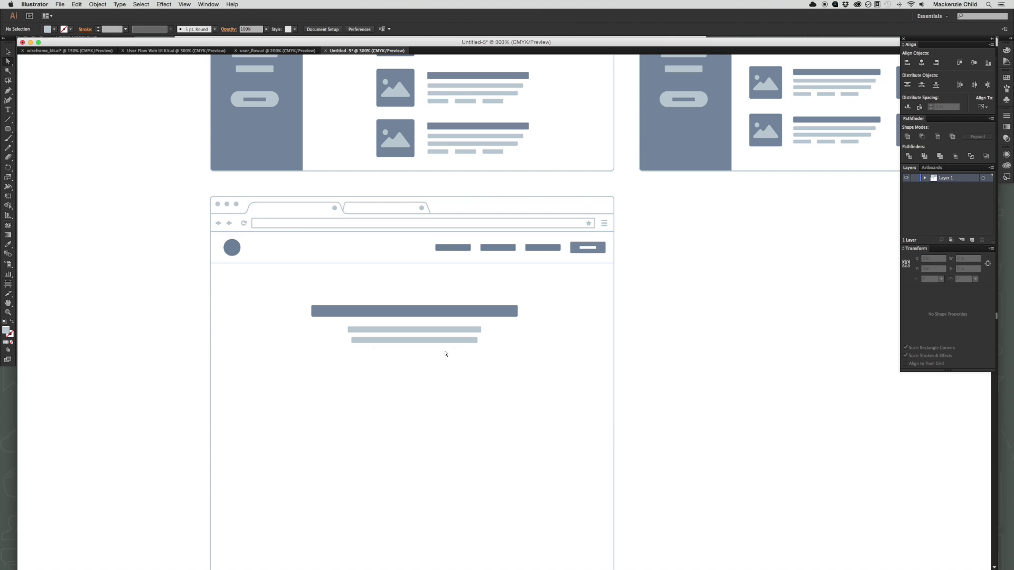
Widen the first text line symmetrically and move the whole heading block up closer to the navigation bar.
click(474, 331)
key(e)
drag(480, 329, 501, 335)
key(v)
click(452, 353)
drag(441, 326, 430, 294)
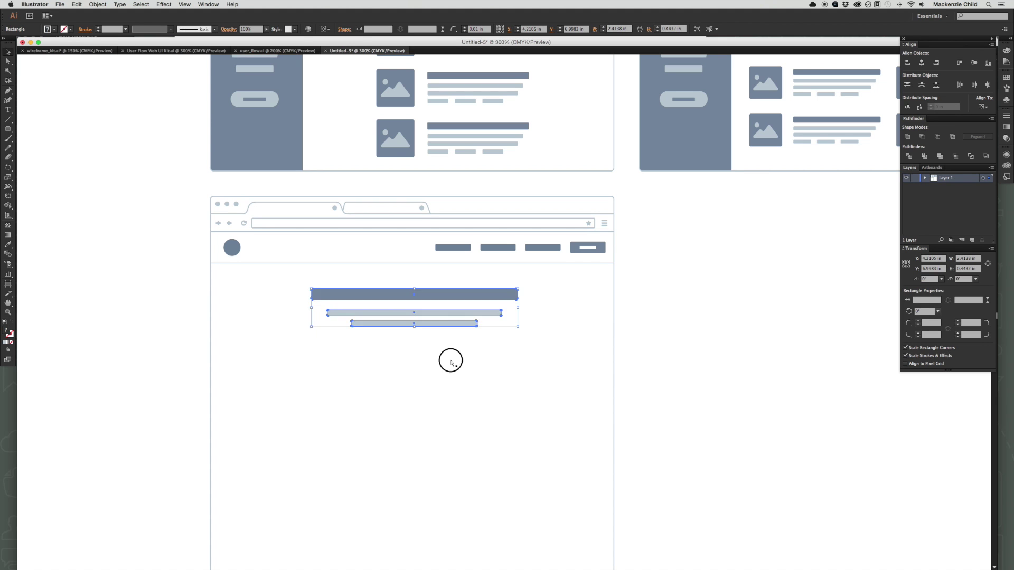
click(467, 369)
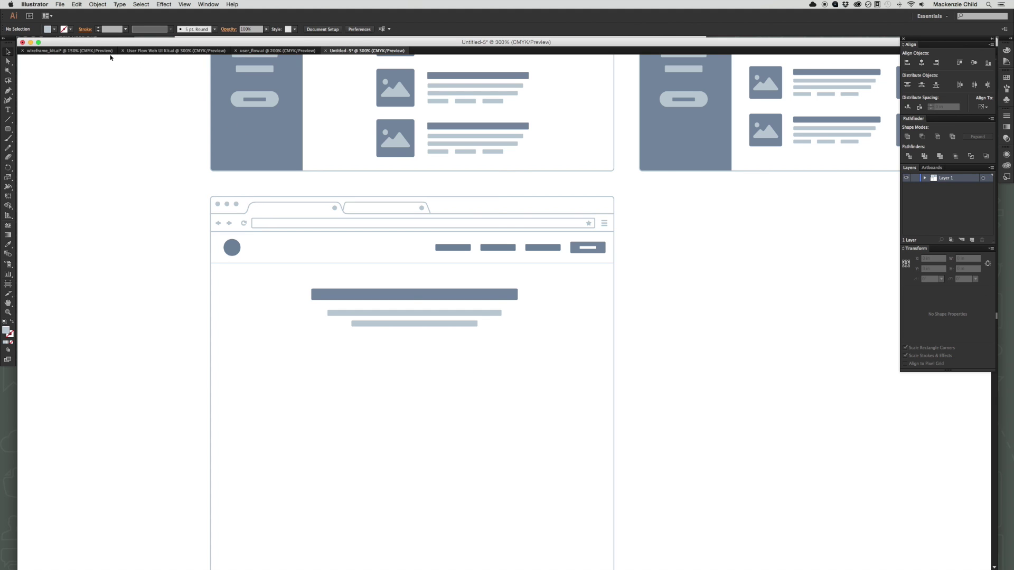
Try an outlined pill-shaped button from the kit's Buttons section in the new wireframe.
click(95, 51)
scroll(362, 226, right, 10)
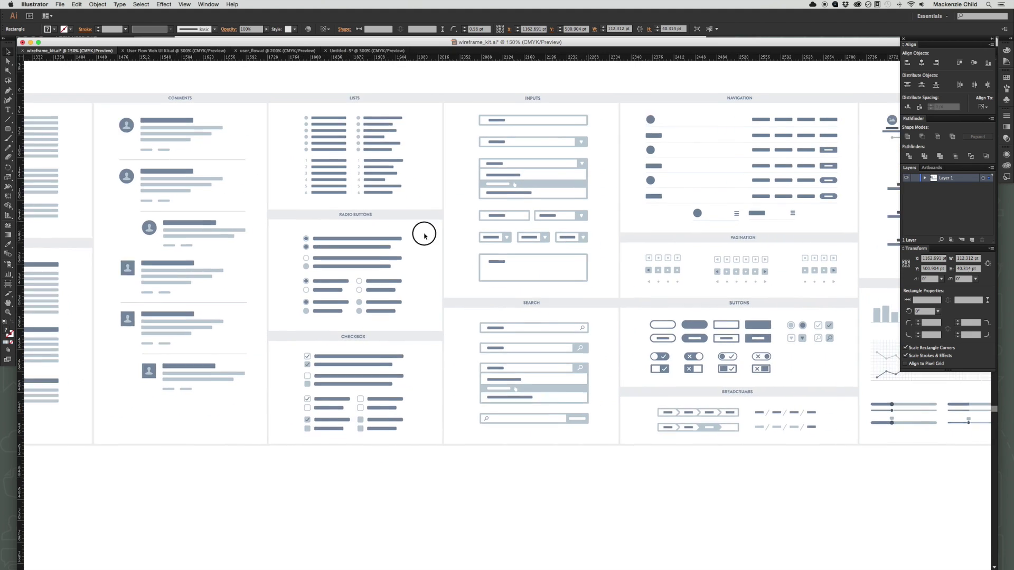
drag(346, 279, 671, 402)
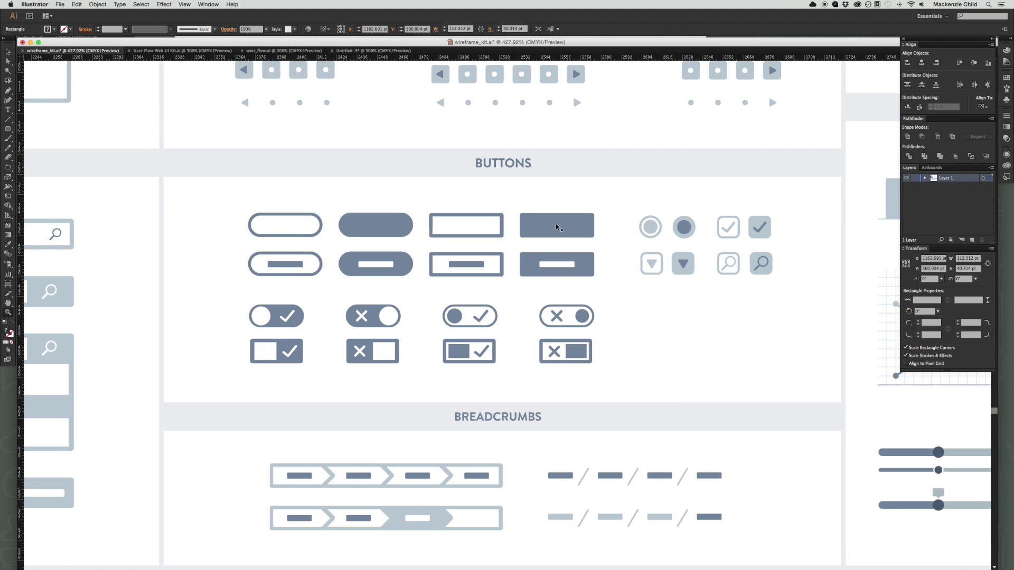
click(287, 264)
key(cmd+c)
click(376, 50)
key(cmd+v)
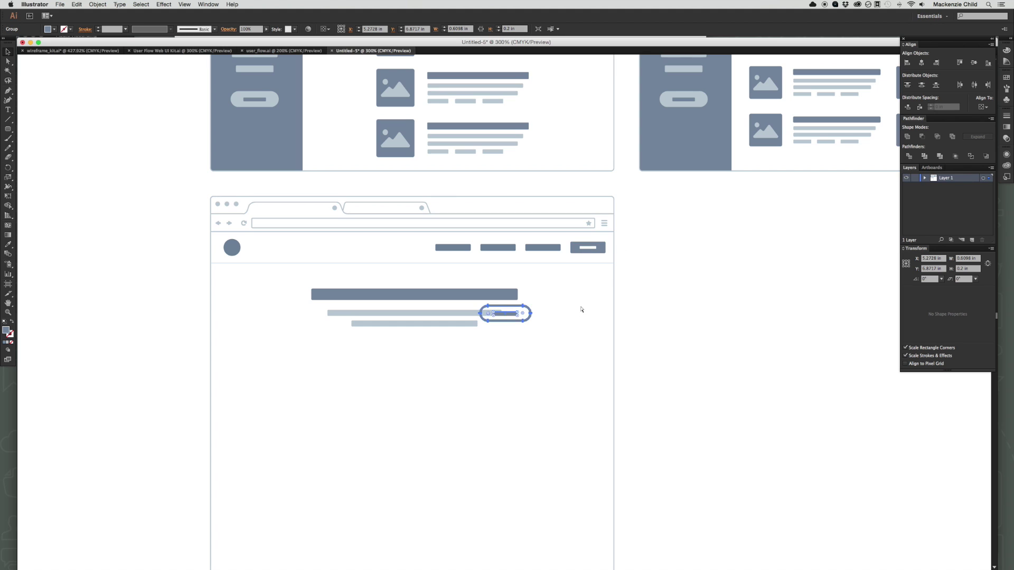
key(Delete)
Copy the outlined rectangular button with label bar from the kit and place it centred below the heading text.
click(92, 51)
click(469, 275)
drag(469, 275, 414, 362)
click(478, 359)
scroll(493, 267, down, 5)
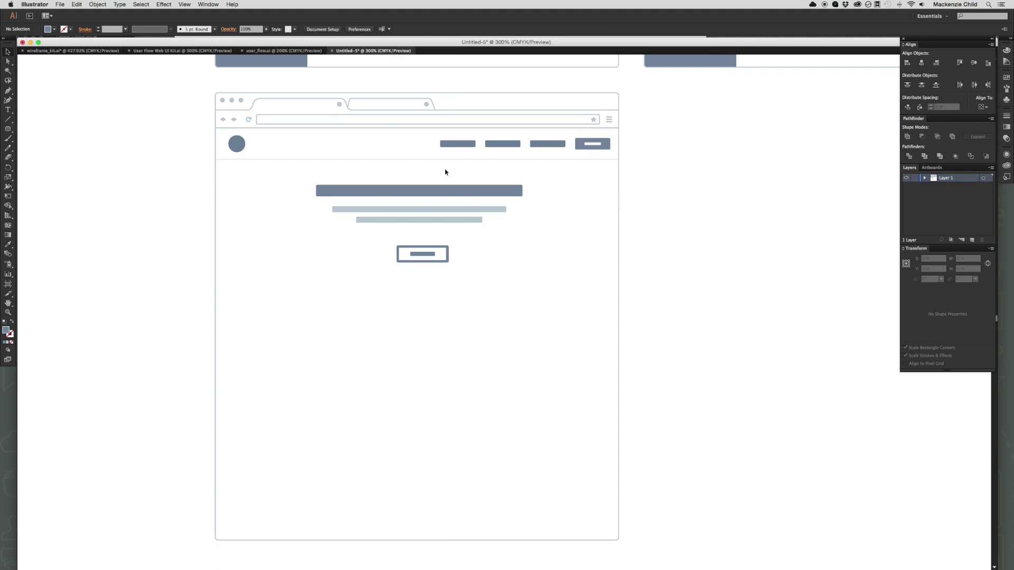
Duplicate the navigation divider line below the button and centre the heading block and button horizontally in the frame.
click(442, 160)
drag(442, 161, 449, 293)
click(409, 206)
drag(428, 189, 430, 194)
click(468, 273)
drag(429, 254, 478, 252)
click(478, 263)
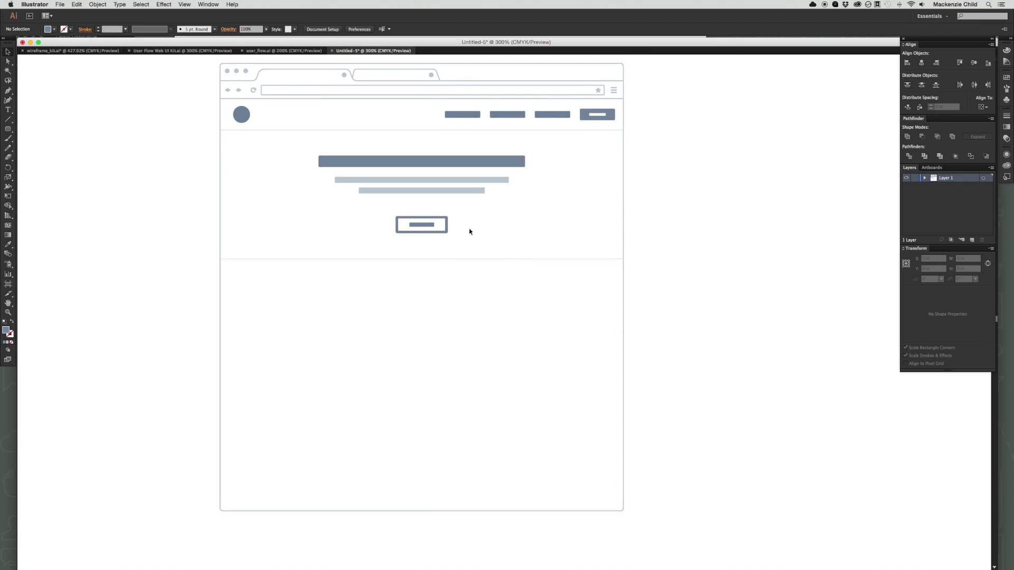
scroll(468, 232, up, 2)
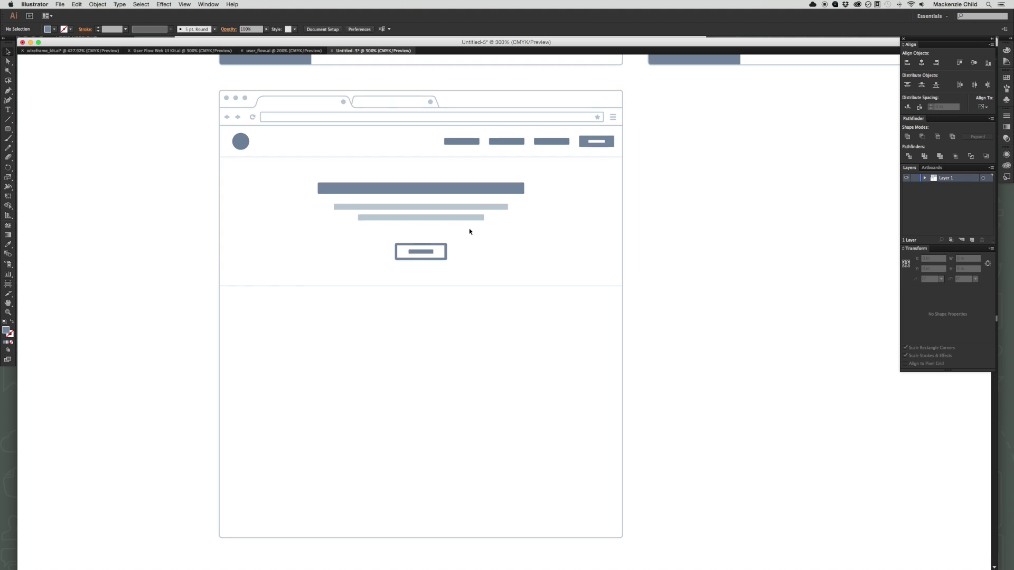
Look through the kit's search, image, text and comment elements for a suitable content item.
click(99, 52)
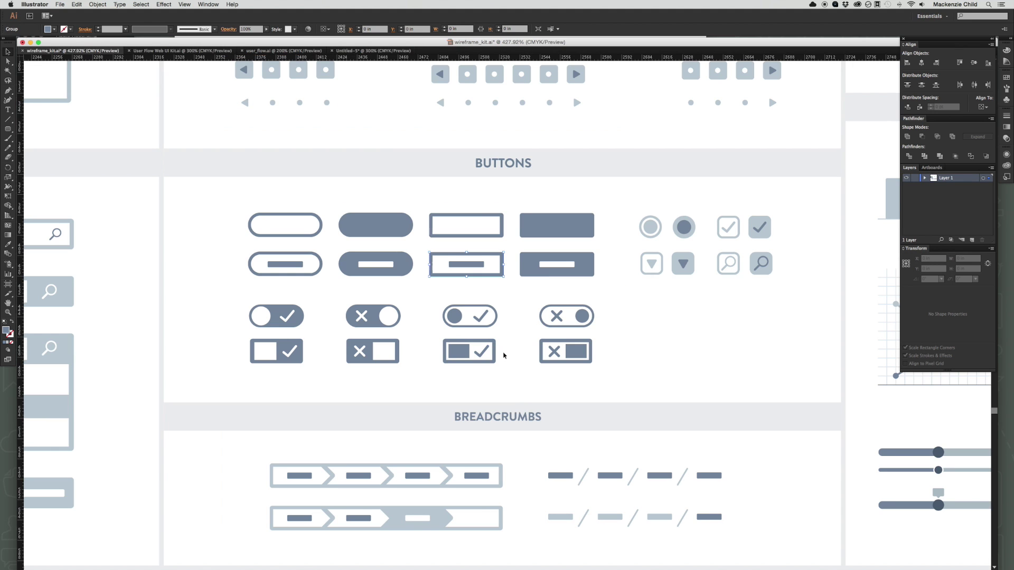
scroll(503, 350, left, 10)
click(502, 350)
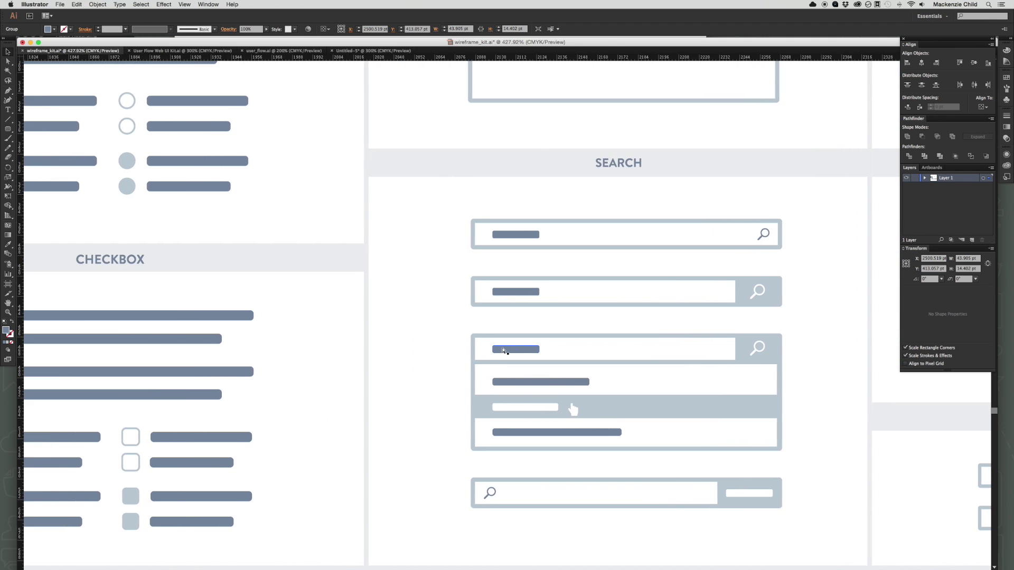
scroll(502, 350, down, 5)
drag(294, 288, 687, 343)
scroll(622, 355, left, 2)
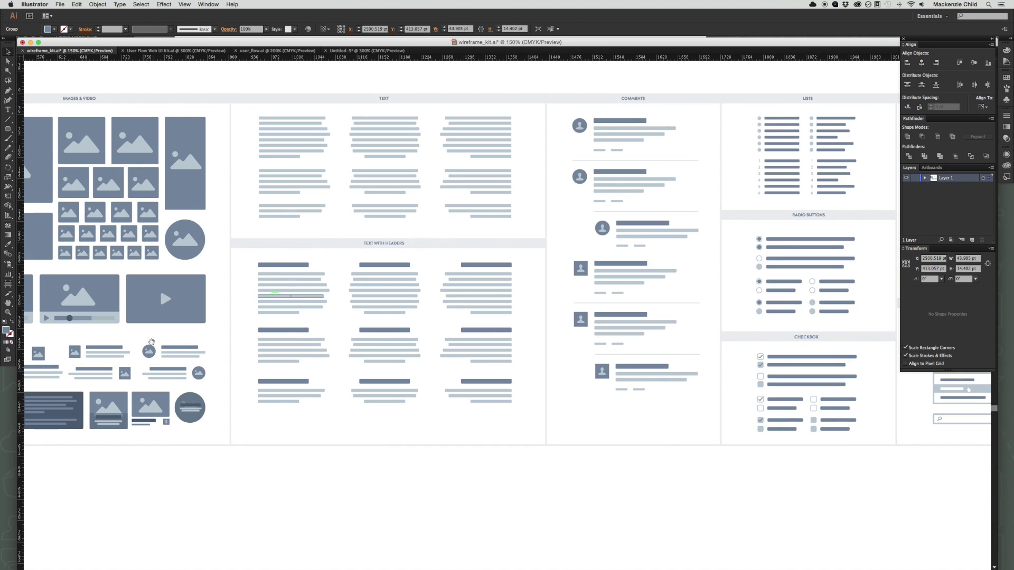
scroll(209, 331, left, 8)
scroll(461, 293, right, 5)
scroll(461, 293, up, 2)
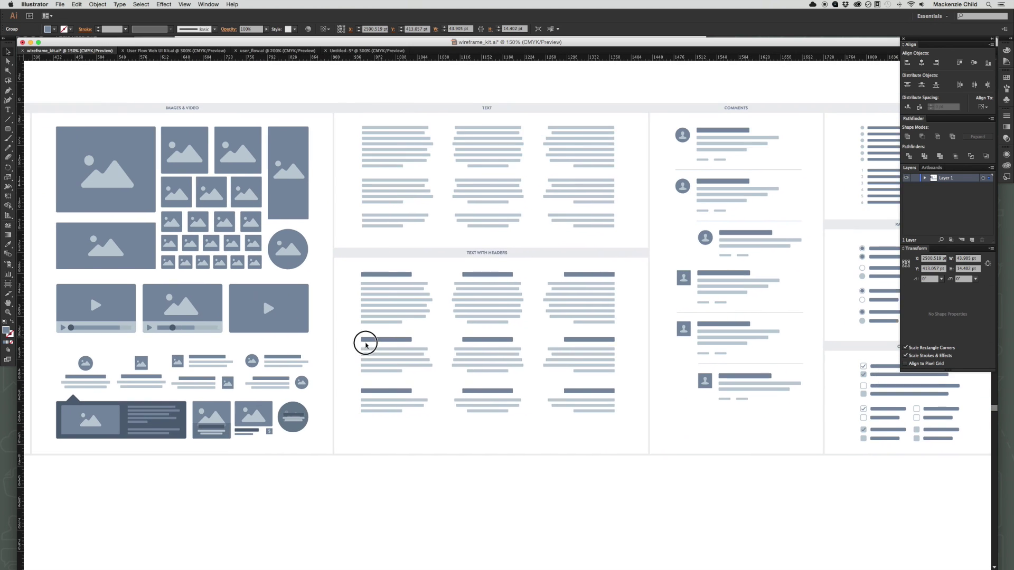
drag(459, 224, 353, 236)
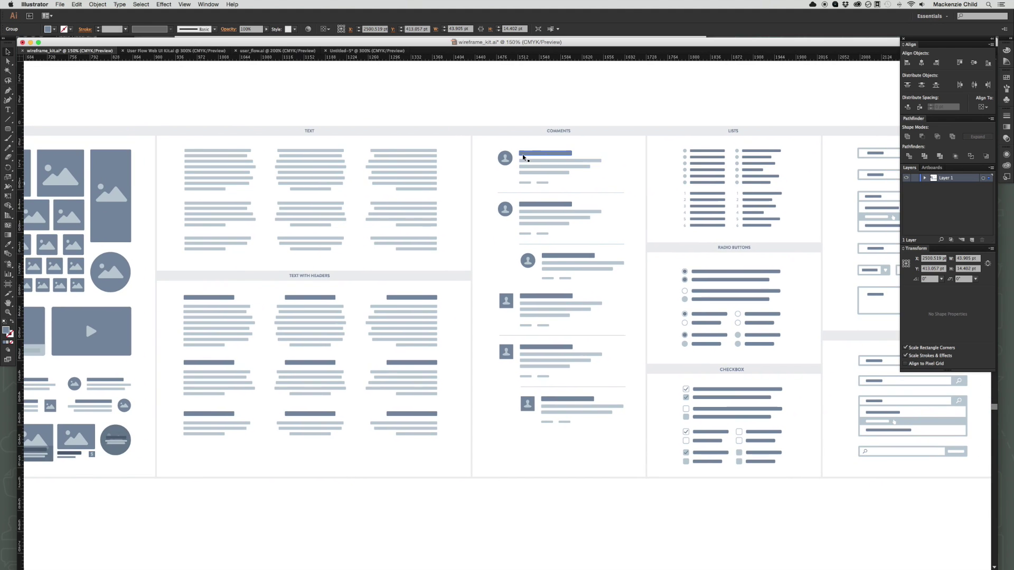
Copy the first comment with round avatar from the kit and place it below the lower divider, aligned with the heading bar.
click(523, 155)
key(cmd+c)
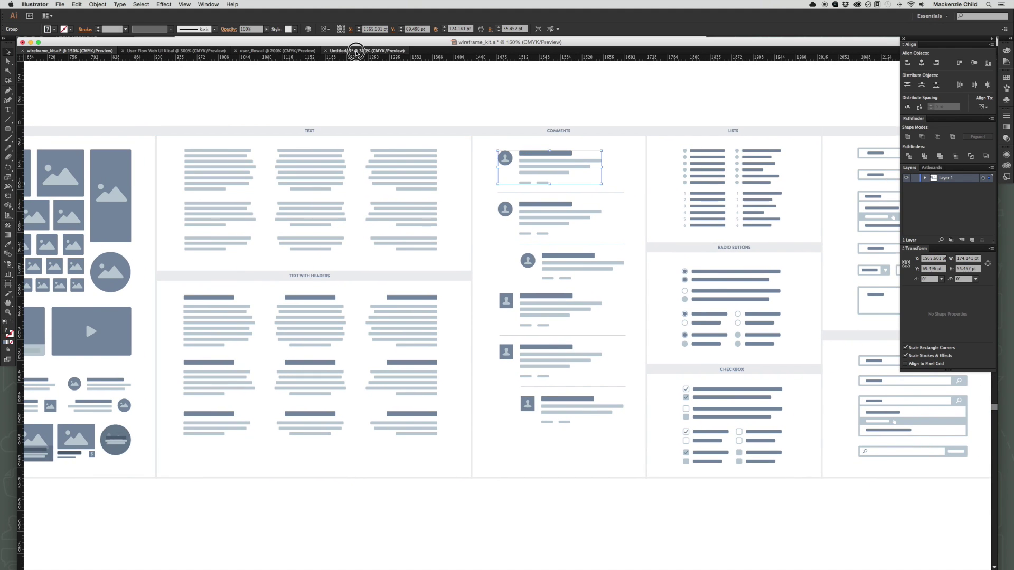
click(357, 50)
key(cmd+v)
drag(471, 283, 387, 324)
click(379, 305)
Delete the comment's third text line and the two small link bars beneath it.
key(a)
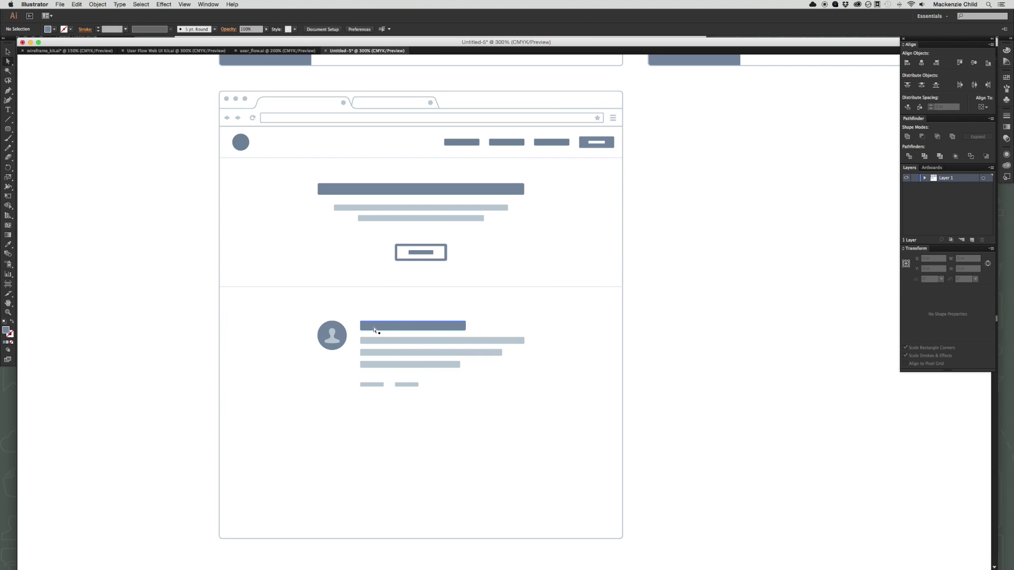
click(374, 329)
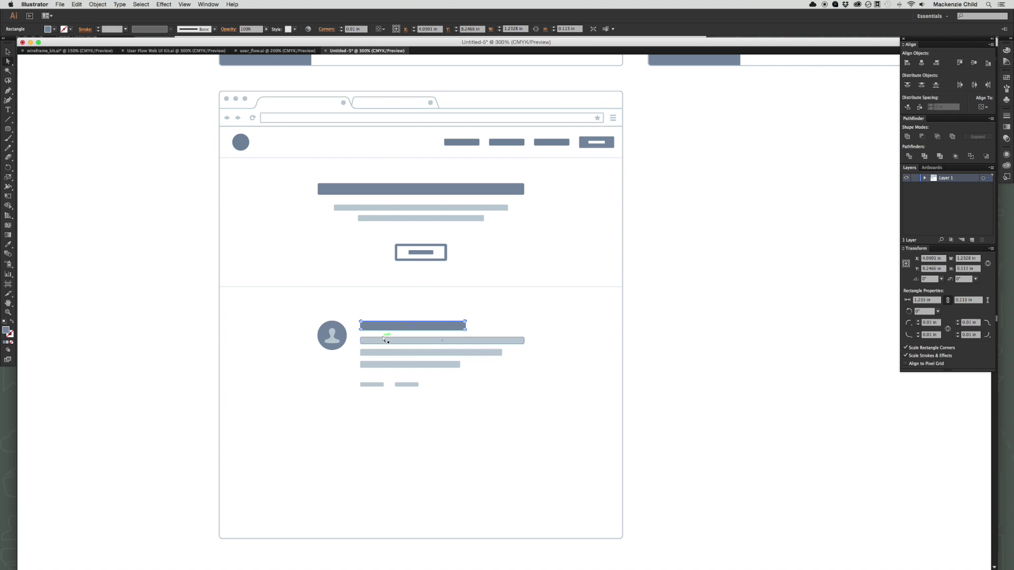
click(375, 364)
shift+click(373, 384)
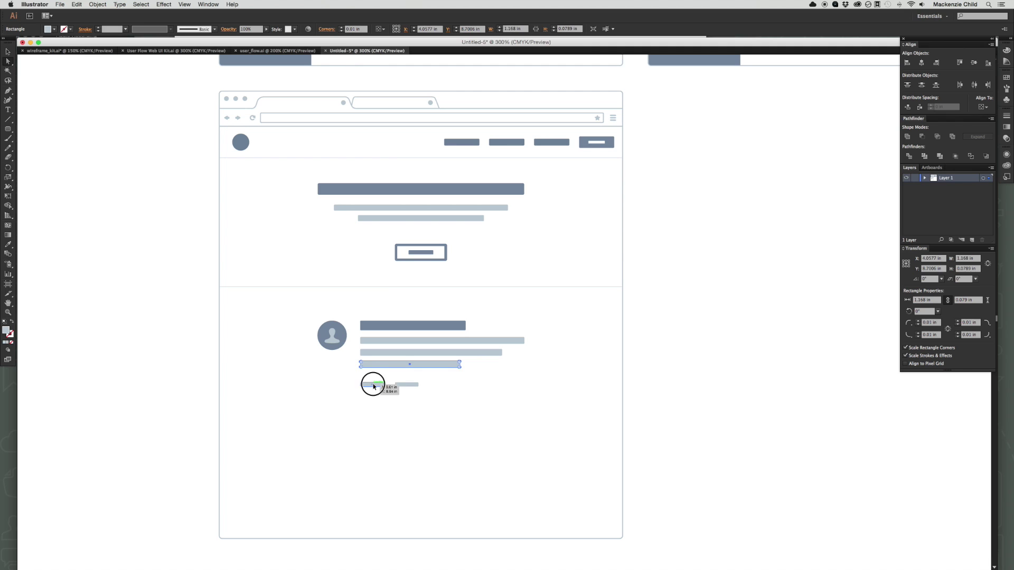
shift+click(412, 386)
key(Delete)
Scale down the comment's title bar and two text lines and centre them vertically beside the avatar.
key(v)
drag(525, 373, 369, 320)
click(525, 372)
key(a)
drag(557, 368, 350, 307)
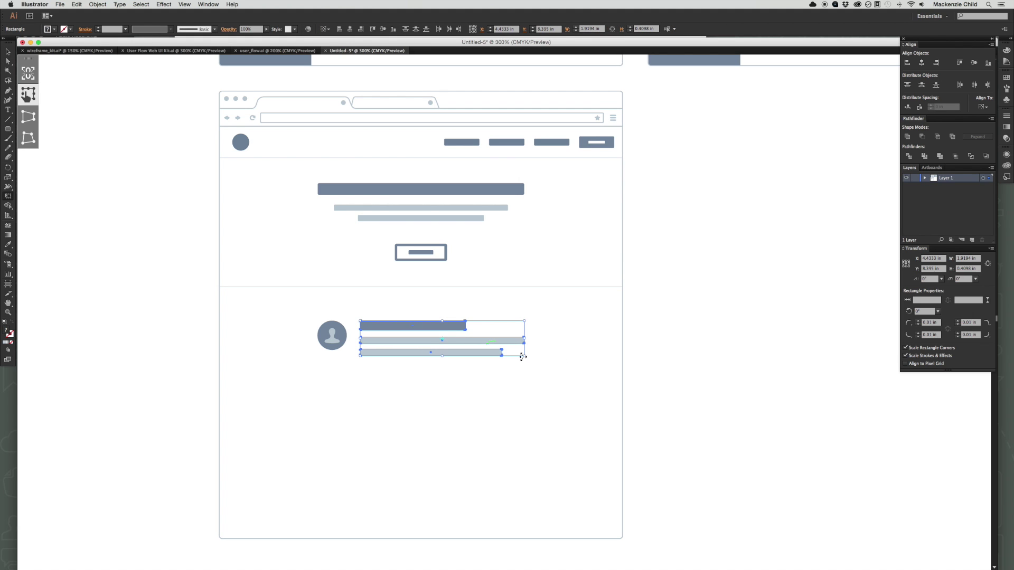
drag(511, 358, 430, 328)
key(a)
click(444, 373)
key(v)
drag(467, 373, 417, 330)
Lengthen the comment's title bar and both text lines equally by extending their right ends.
drag(513, 366, 431, 318)
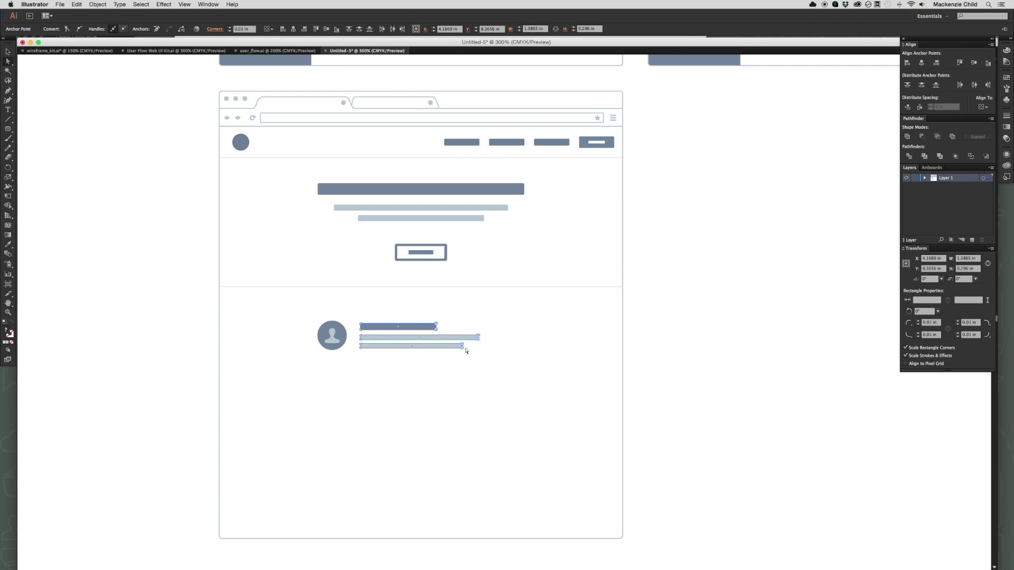
key(super+space)
drag(362, 295, 794, 365)
click(727, 408)
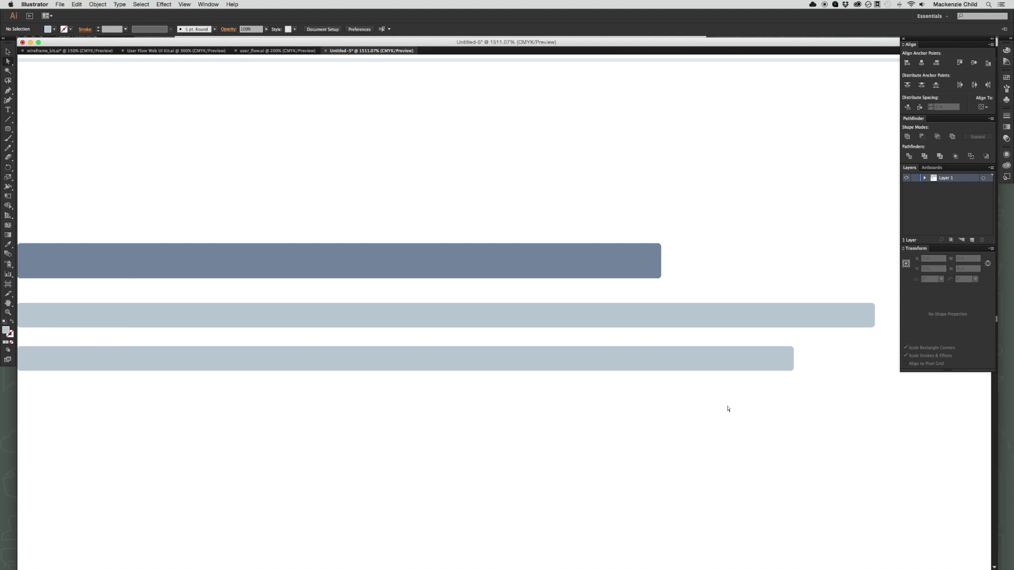
Duplicate the avatar item downwards at equal spacing to make a list of five items.
key(super+minus)
key(super+minus)
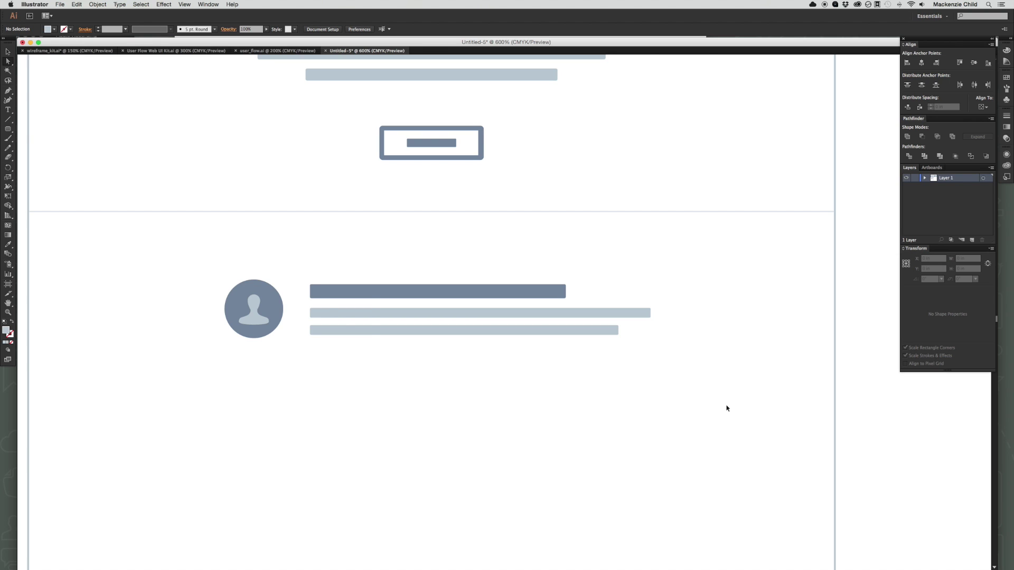
key(super+minus)
drag(423, 324, 430, 382)
key(super+d)
key(super+d)
key(super+d)
scroll(475, 410, down, 5)
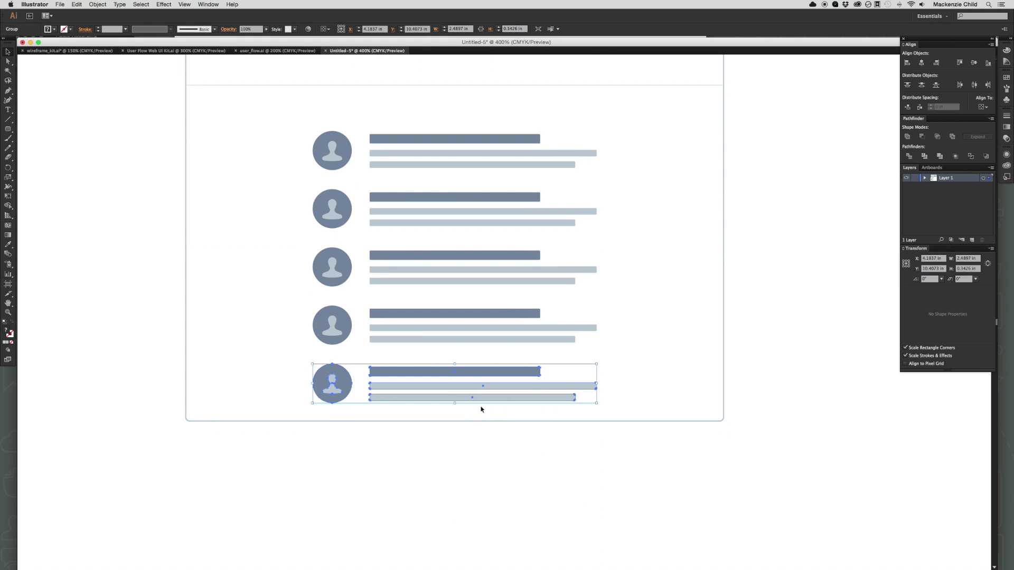
Move the whole list of five items slightly up between the divider and the frame's bottom edge.
click(654, 287)
scroll(629, 306, up, 5)
drag(248, 271, 482, 504)
click(629, 423)
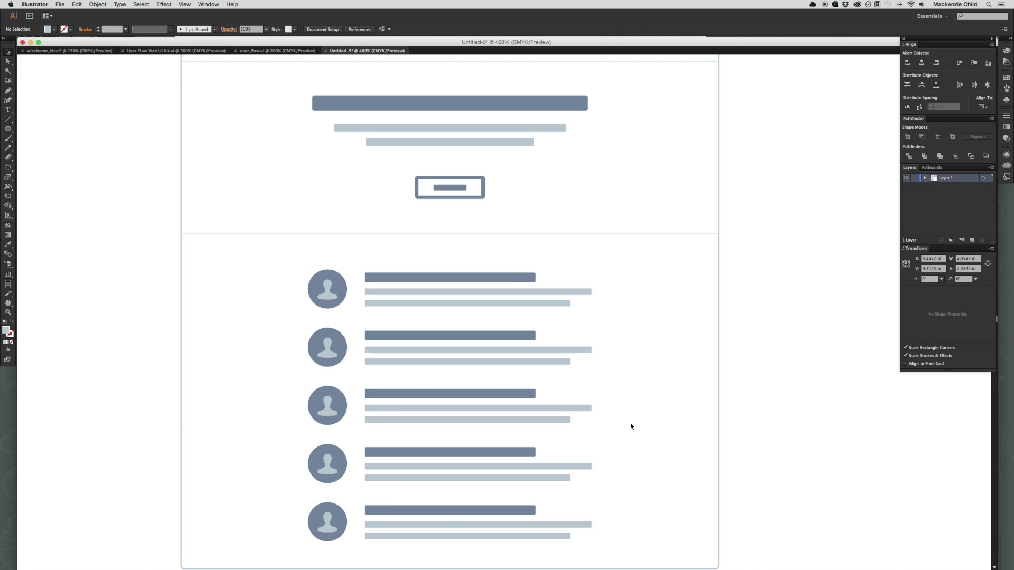
key(super+0)
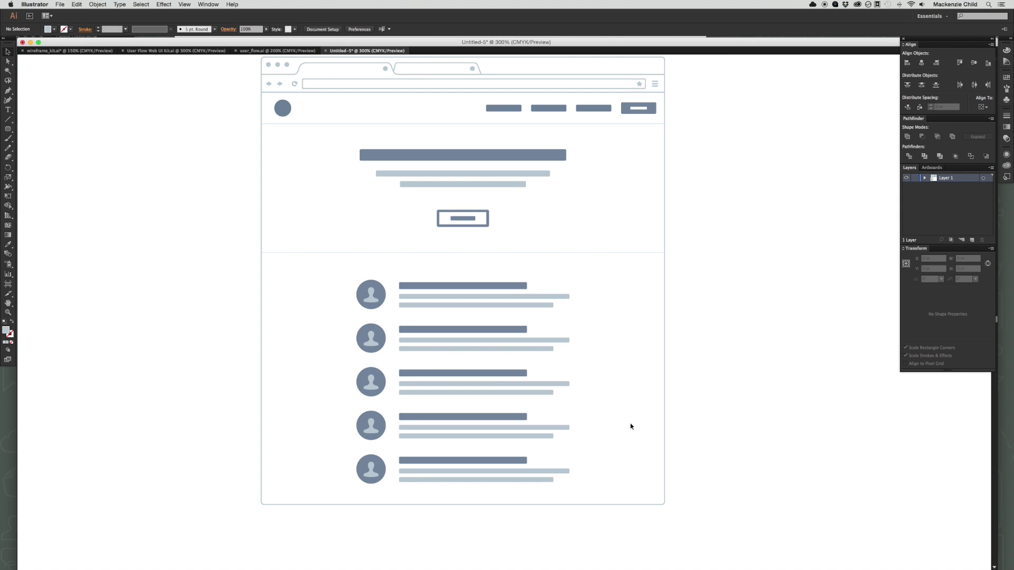
Extend the page frame's bottom edge further down to make room below the five-item list.
drag(677, 529, 615, 358)
key(a)
drag(626, 355, 201, 510)
Duplicate the last avatar item downwards three times at equal spacing to make a list of eight items.
drag(314, 295, 314, 336)
key(ctrl+d)
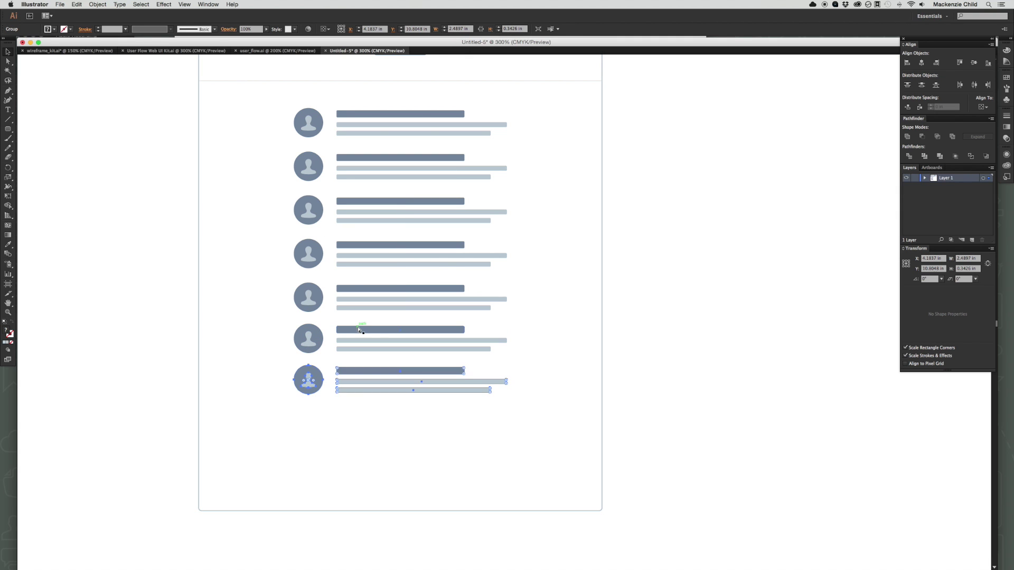
key(ctrl+d)
click(540, 321)
scroll(541, 321, up, 1)
scroll(540, 322, up, 8)
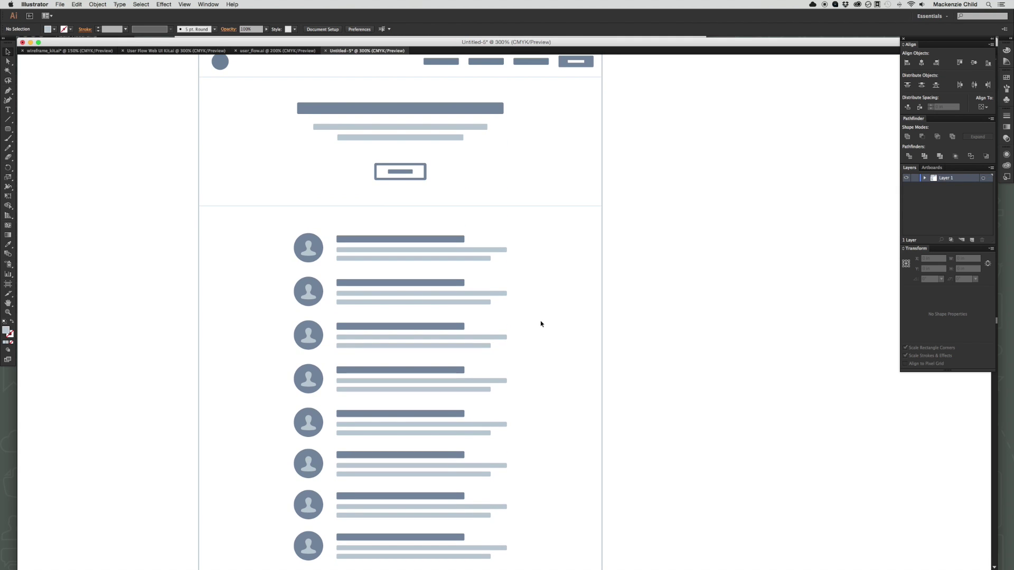
scroll(541, 322, down, 6)
scroll(541, 322, down, 3)
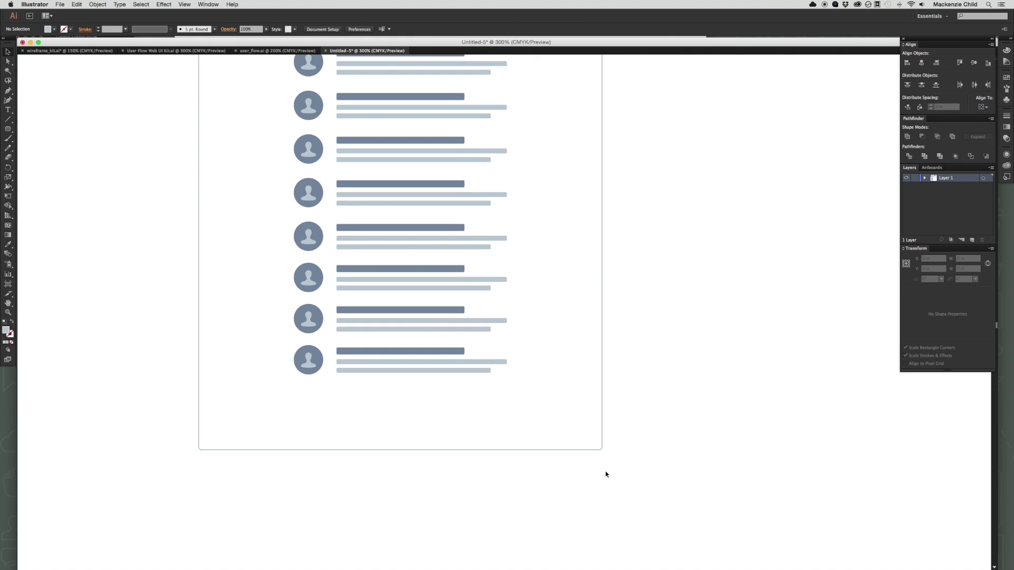
Copy the outlined rectangular button with a label bar from wireframe_kit.ai and place it centred below the user list.
click(88, 50)
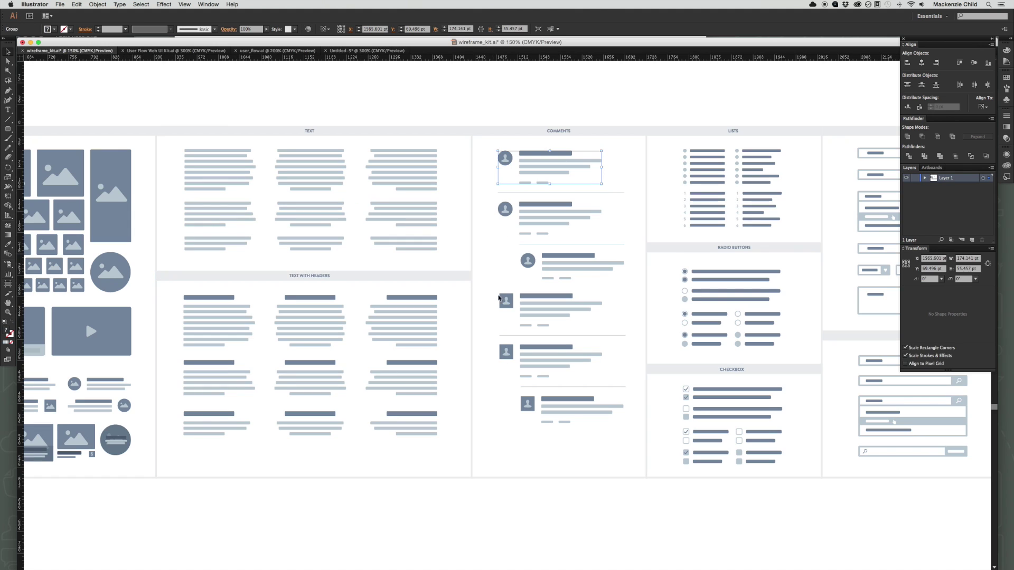
scroll(606, 242, right, 15)
key(z)
drag(335, 284, 794, 449)
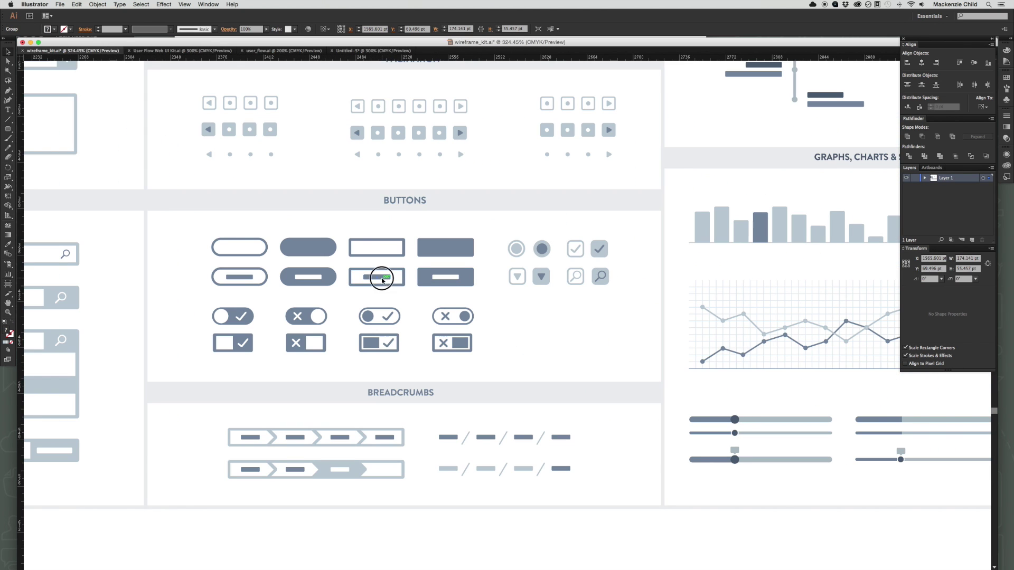
click(169, 50)
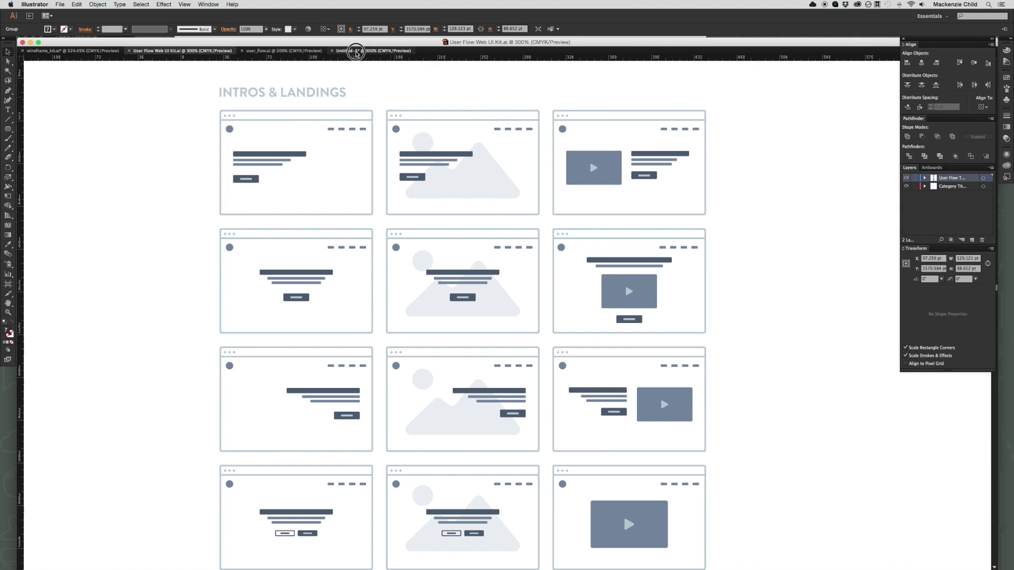
click(355, 51)
key(super+v)
drag(500, 312, 395, 402)
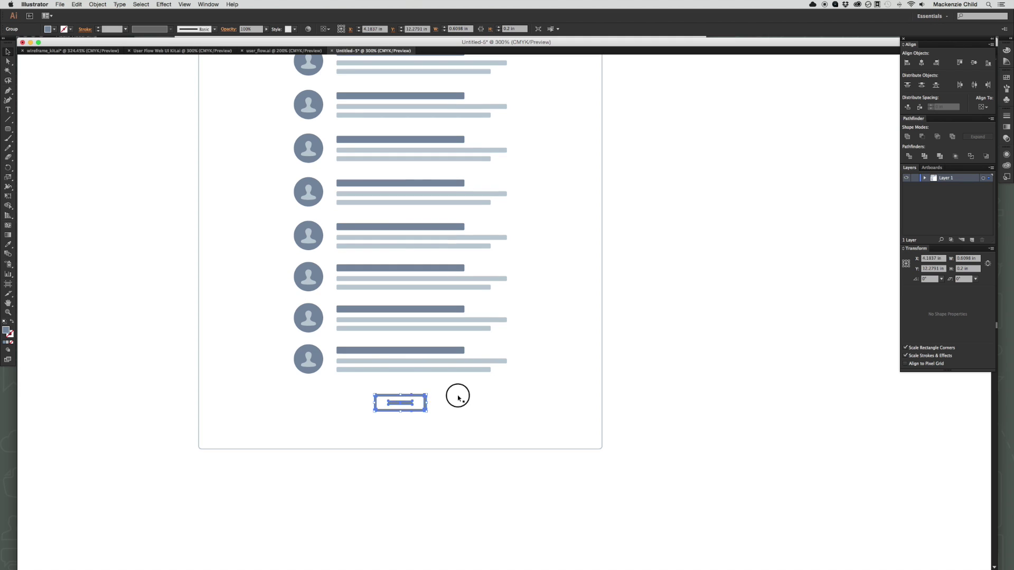
click(457, 396)
Move the bottom edge of the page frame slightly further down below the new button.
key(a)
drag(672, 471, 200, 457)
click(201, 449)
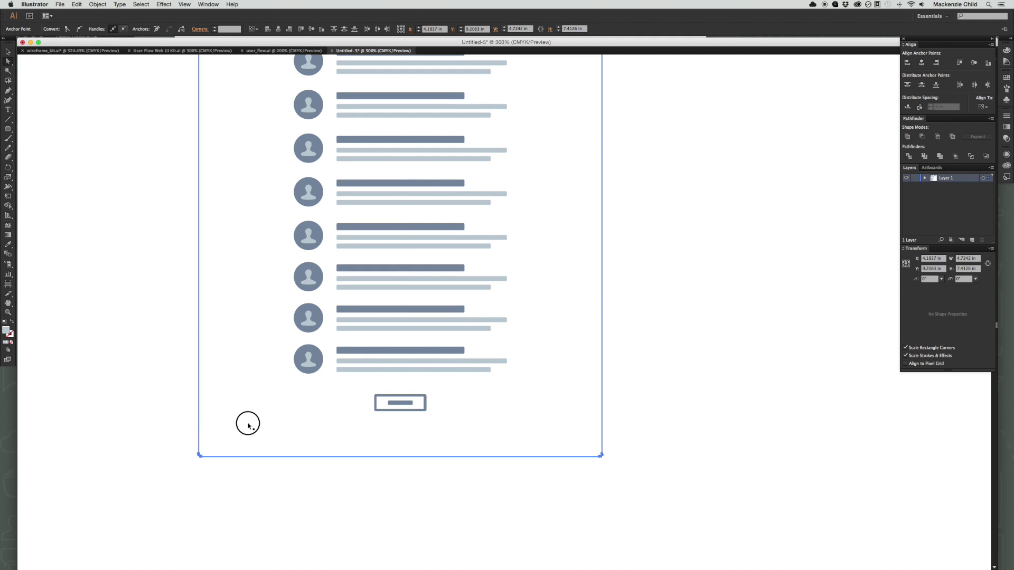
click(233, 425)
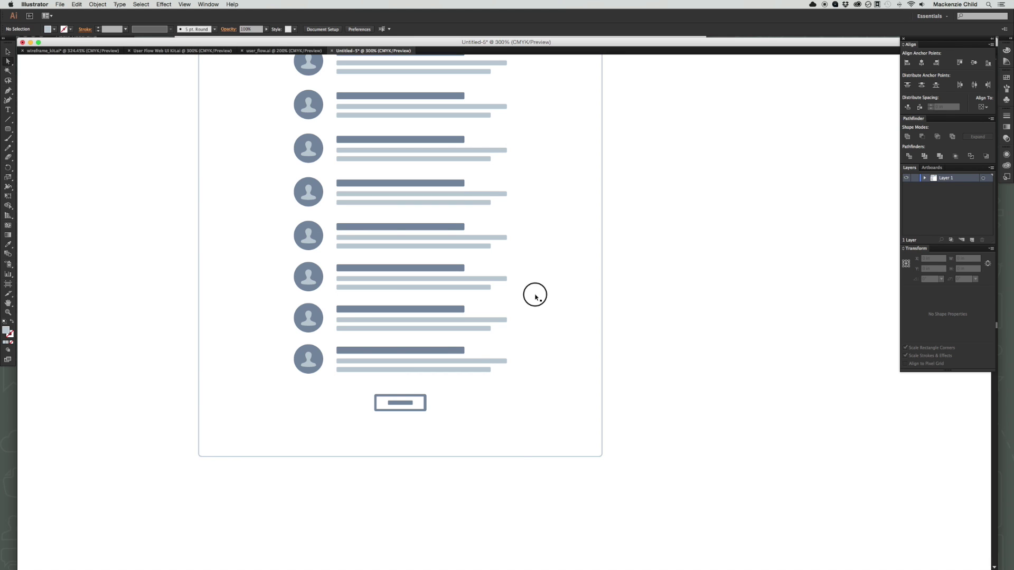
Copy the logo circle, navigation links, button and divider from the header to the bottom of the page as a footer.
scroll(535, 295, up, 10)
key(v)
drag(258, 210, 607, 182)
scroll(616, 220, down, 1)
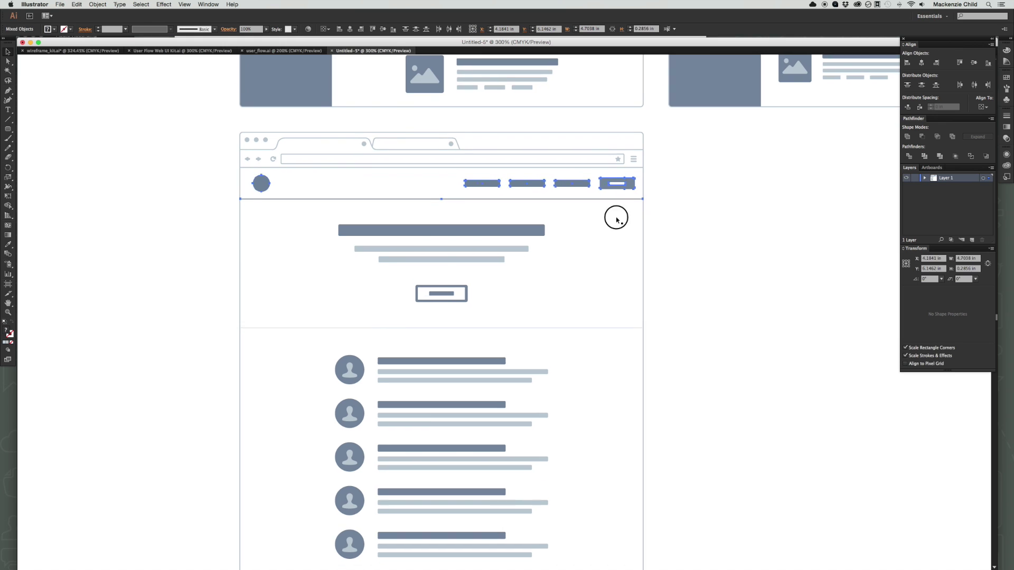
scroll(617, 220, down, 3)
drag(606, 104, 607, 437)
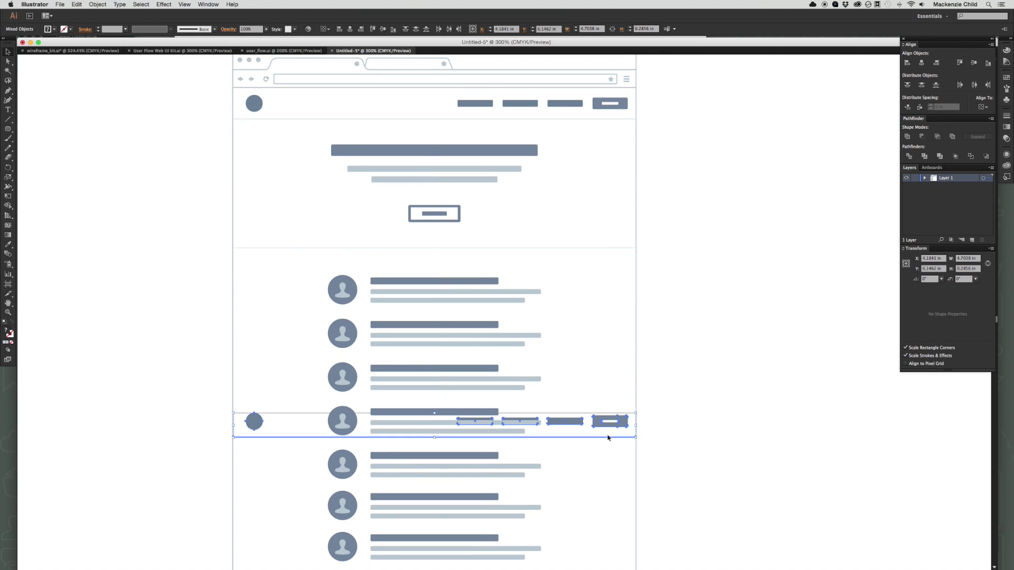
scroll(571, 124, down, 12)
drag(574, 98, 562, 344)
Move the footer's divider line above the footer elements and fit the frame's bottom edge closely beneath them.
click(450, 364)
mouse_move(450, 355)
mouse_down()
mouse_move(447, 331)
mouse_move(448, 340)
mouse_up()
key(a)
drag(637, 391, 573, 353)
key(v)
click(641, 351)
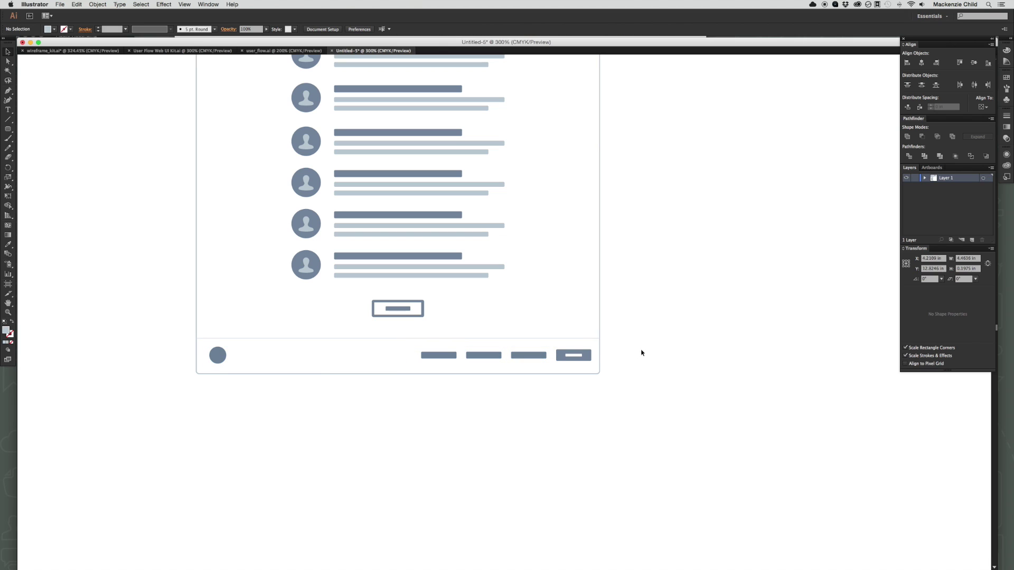
Replace the footer's three links and button with a copy of the last list item's shorter text line.
drag(413, 344, 575, 363)
key(Delete)
key(a)
drag(464, 267, 521, 321)
key(ctrl+z)
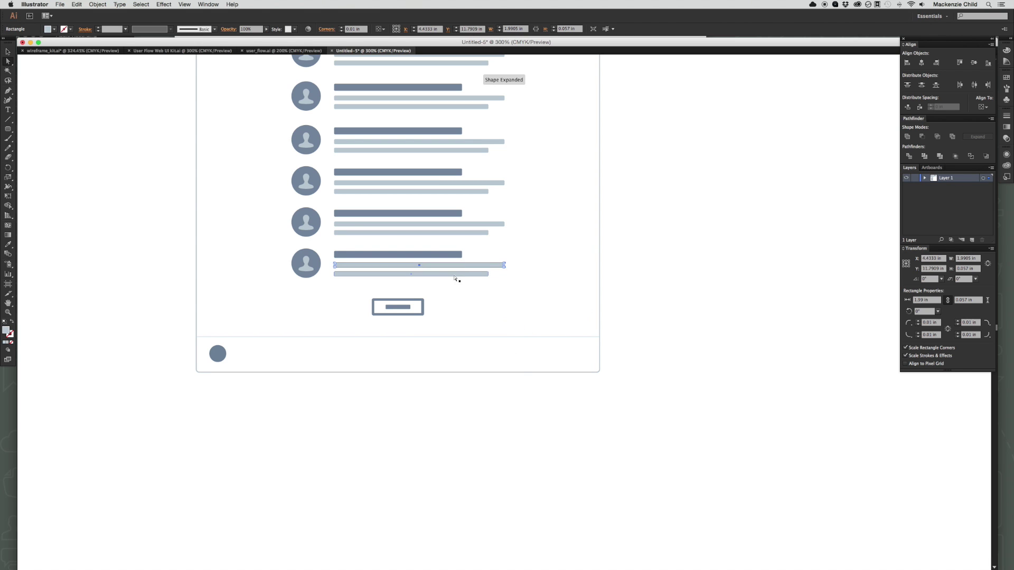
drag(452, 274, 486, 359)
key(v)
scroll(487, 366, down, 2)
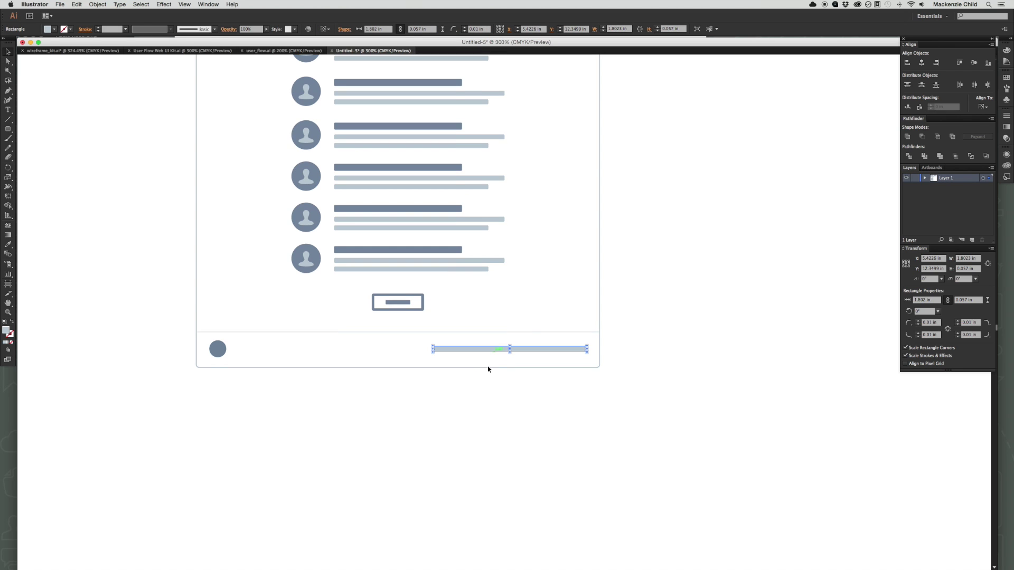
Scale the footer text line down to about 0.92 in wide, keeping its right end in place.
click(445, 350)
click(445, 347)
key(e)
drag(433, 344, 508, 346)
key(v)
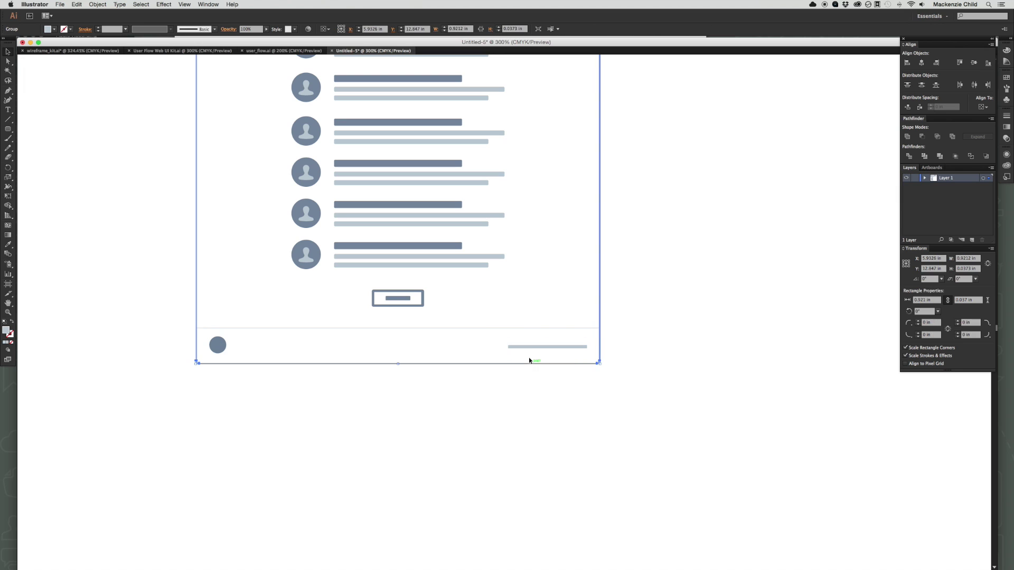
click(527, 349)
click(534, 376)
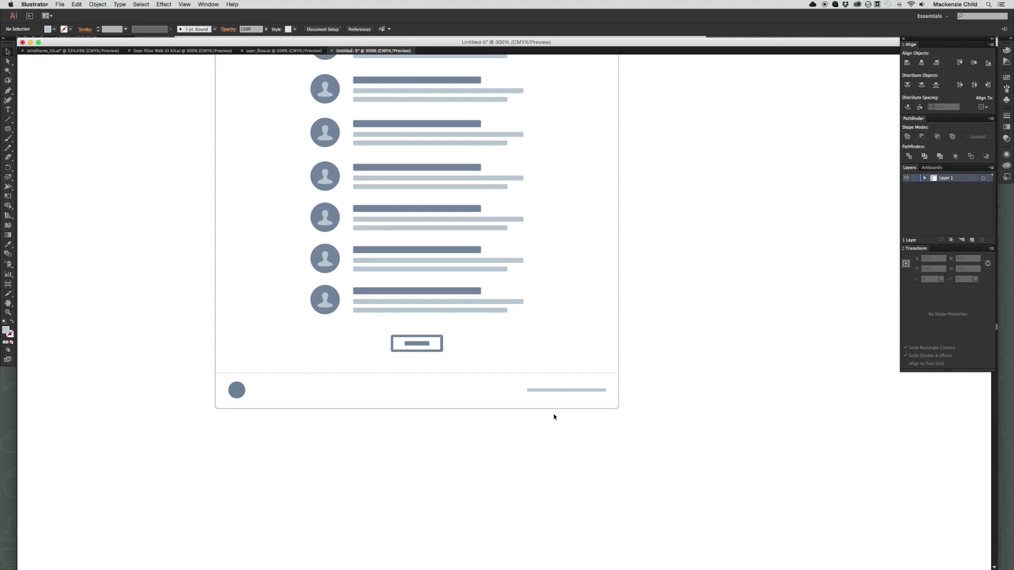
Examine the whole page wireframe from the header through the hero and user list to the footer.
key(a)
key(v)
scroll(681, 394, down, 1)
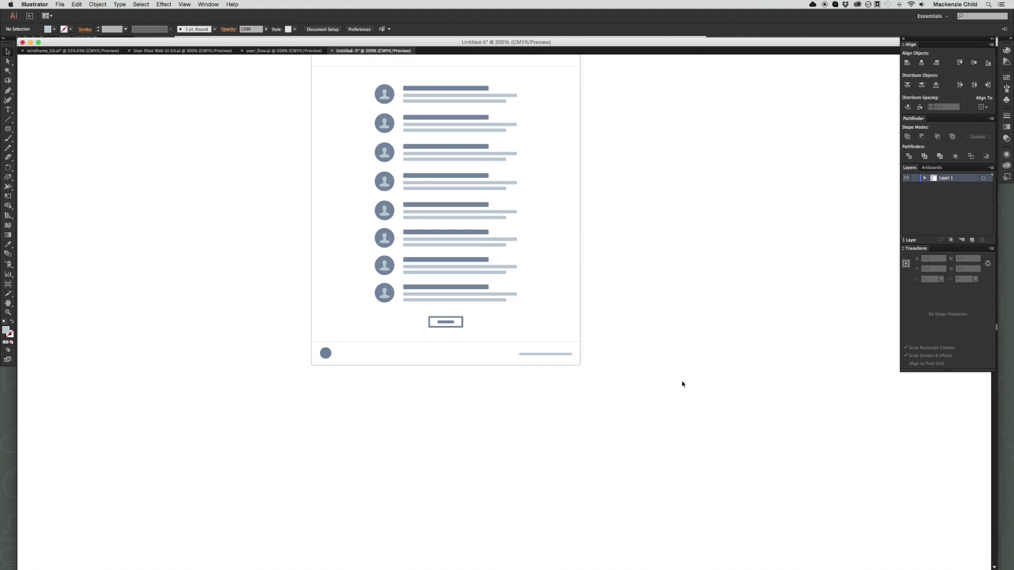
scroll(681, 380, up, 6)
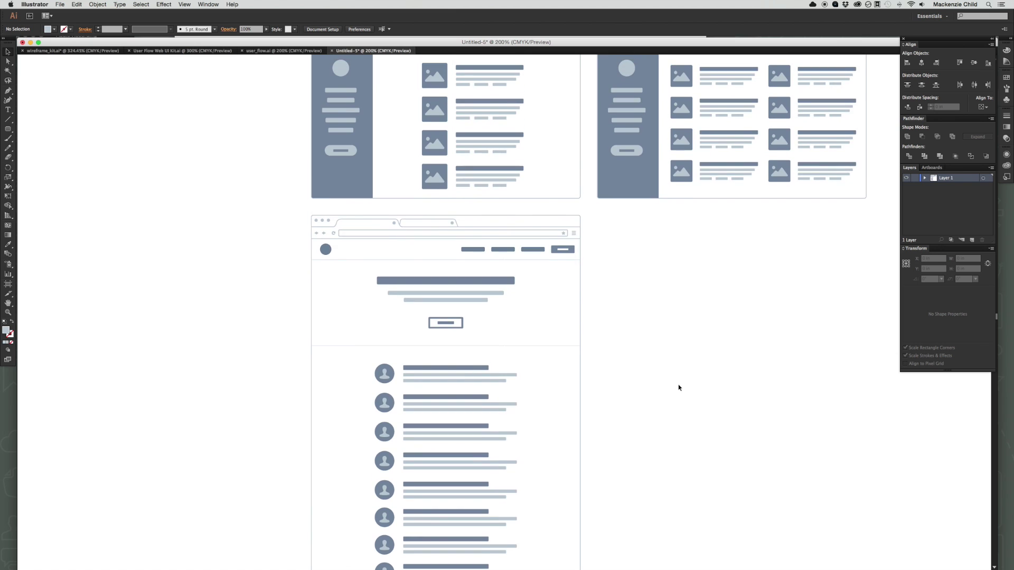
scroll(678, 387, down, 3)
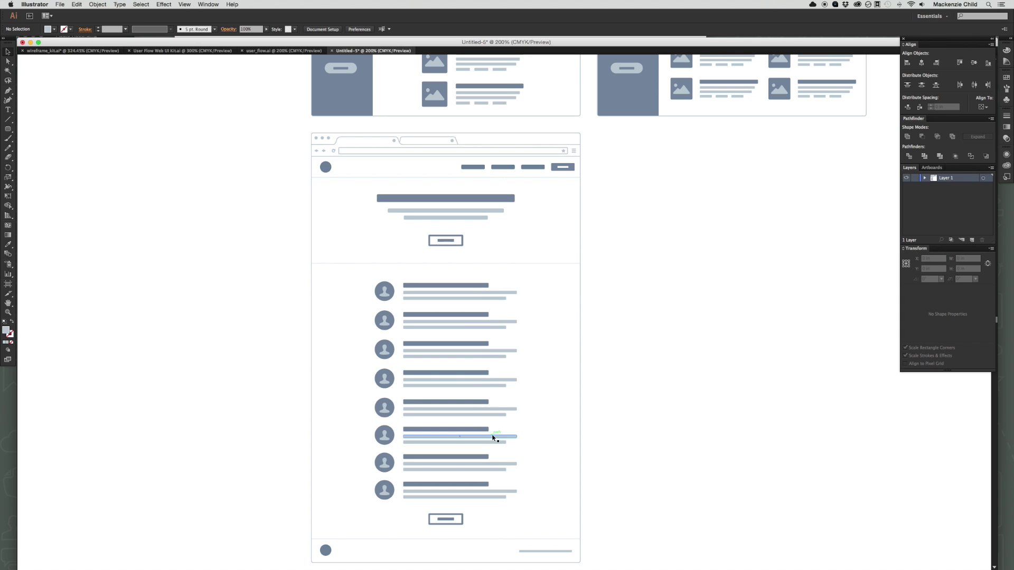
scroll(494, 439, down, 4)
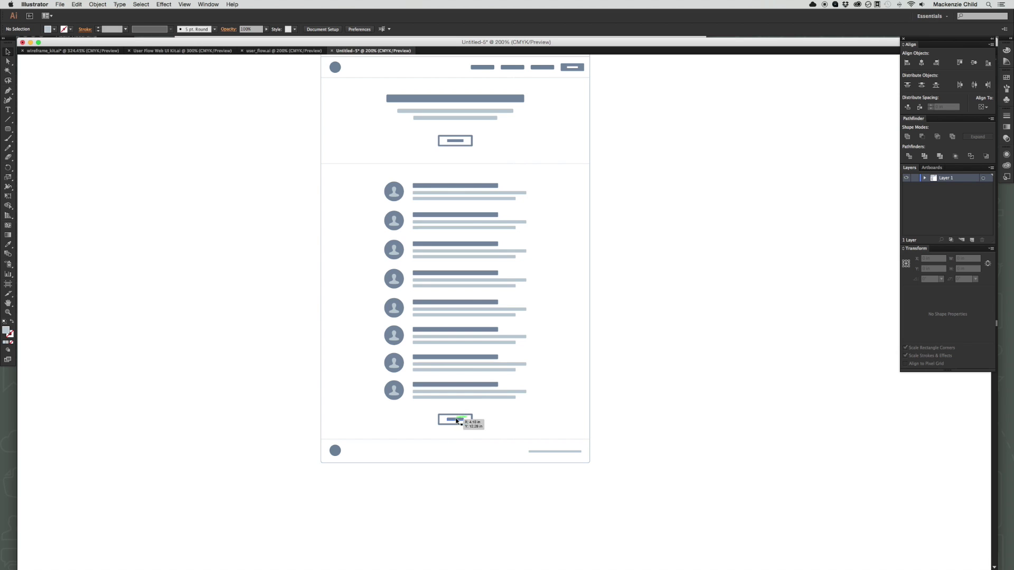
scroll(602, 319, up, 3)
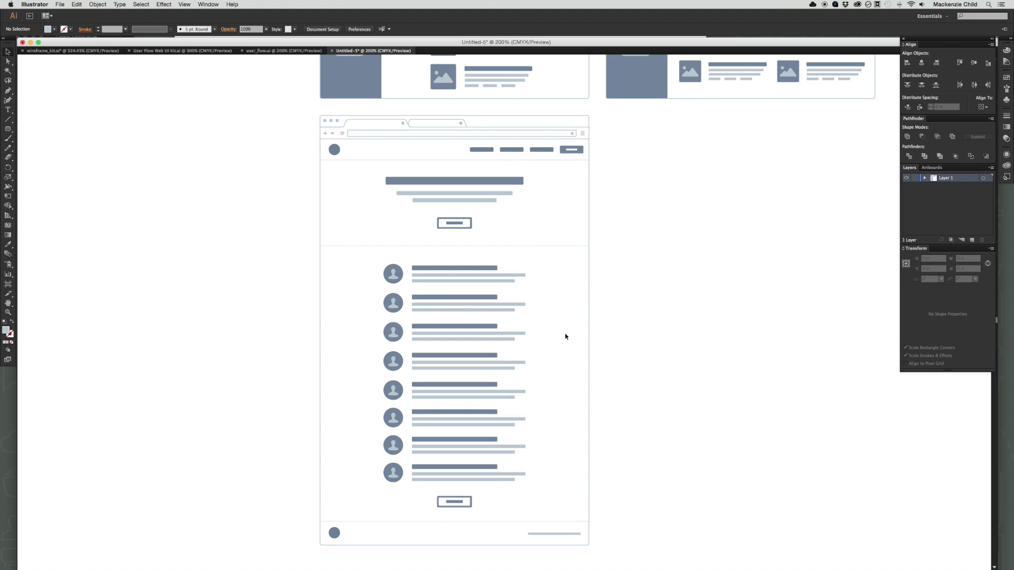
Delete the two sidebar wireframes above the page, keeping only the top-navigation page.
scroll(566, 334, up, 6)
scroll(615, 132, right, 3)
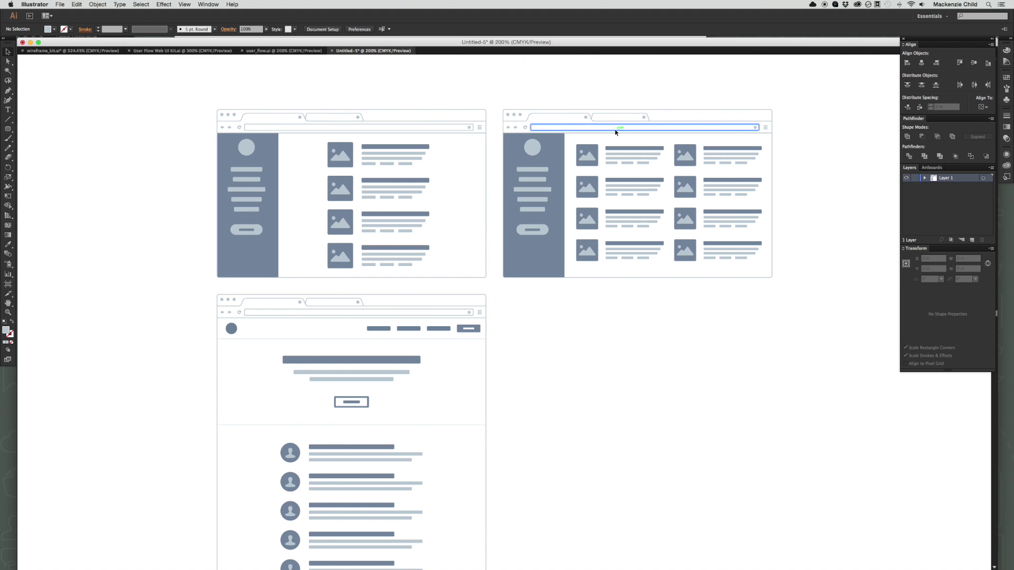
drag(206, 104, 755, 273)
key(Delete)
scroll(573, 328, down, 5)
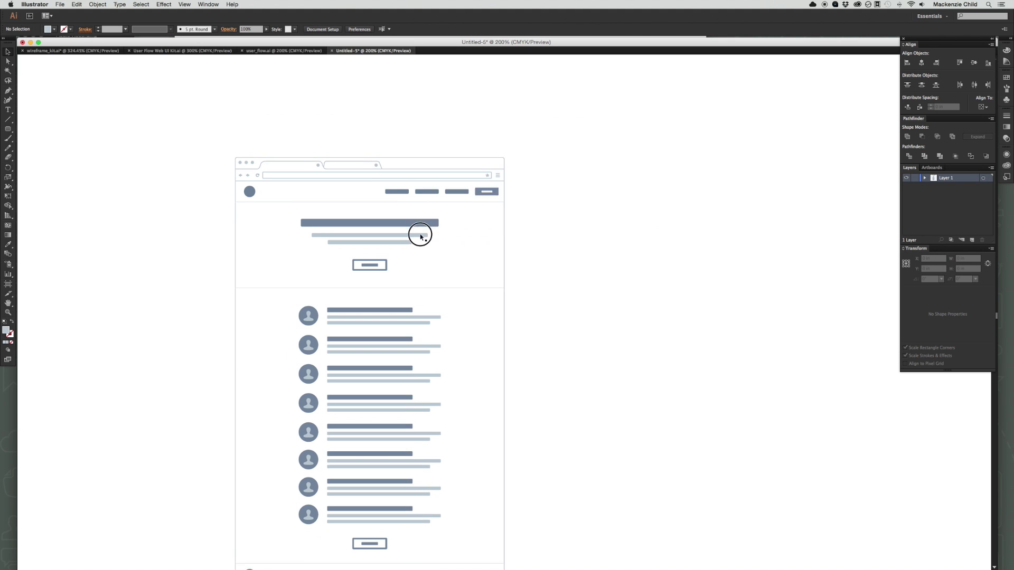
drag(218, 128, 549, 541)
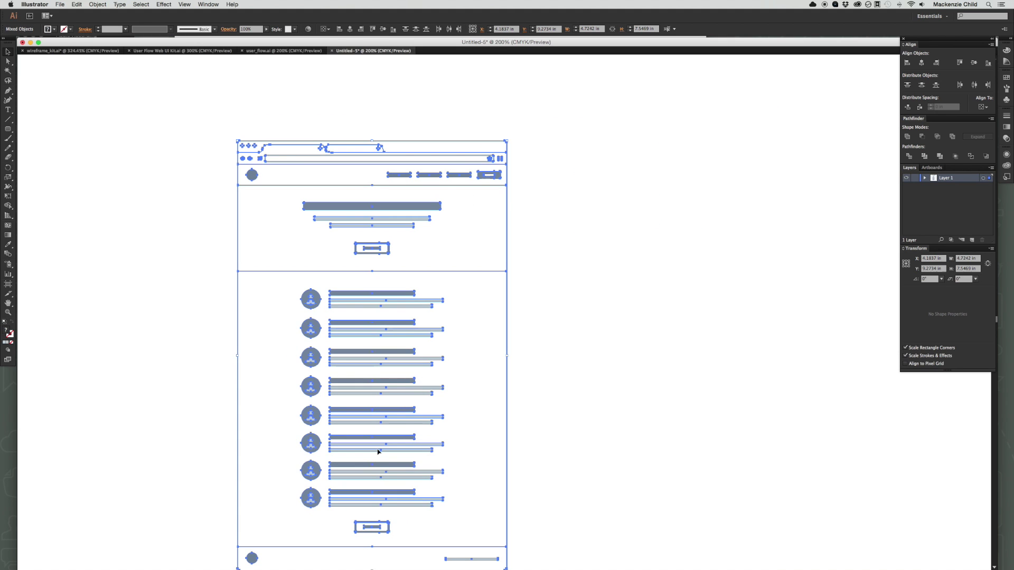
scroll(381, 439, down, 4)
scroll(373, 430, down, 2)
click(559, 237)
drag(563, 183, 555, 269)
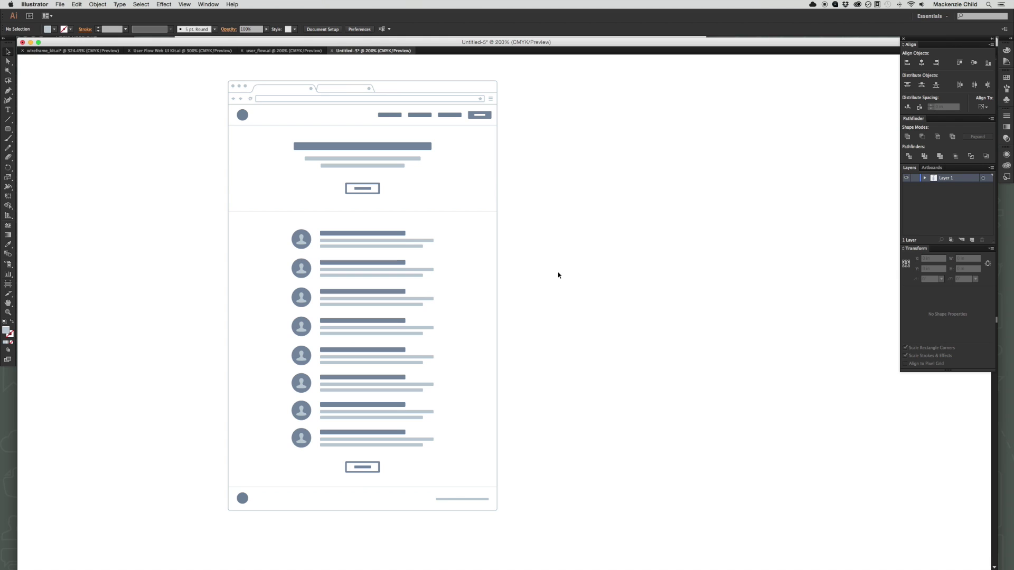
scroll(494, 528, up, 1)
scroll(494, 529, right, 1)
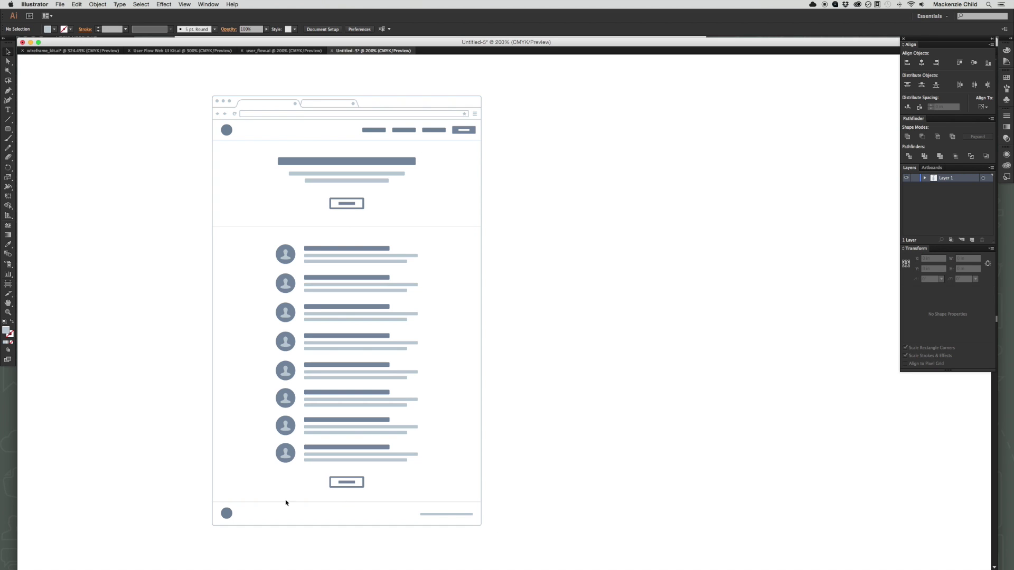
Duplicate the entire page wireframe beside the original at the same height, leaving a small gap.
drag(566, 208, 500, 205)
drag(477, 522, 123, 86)
drag(162, 124, 449, 137)
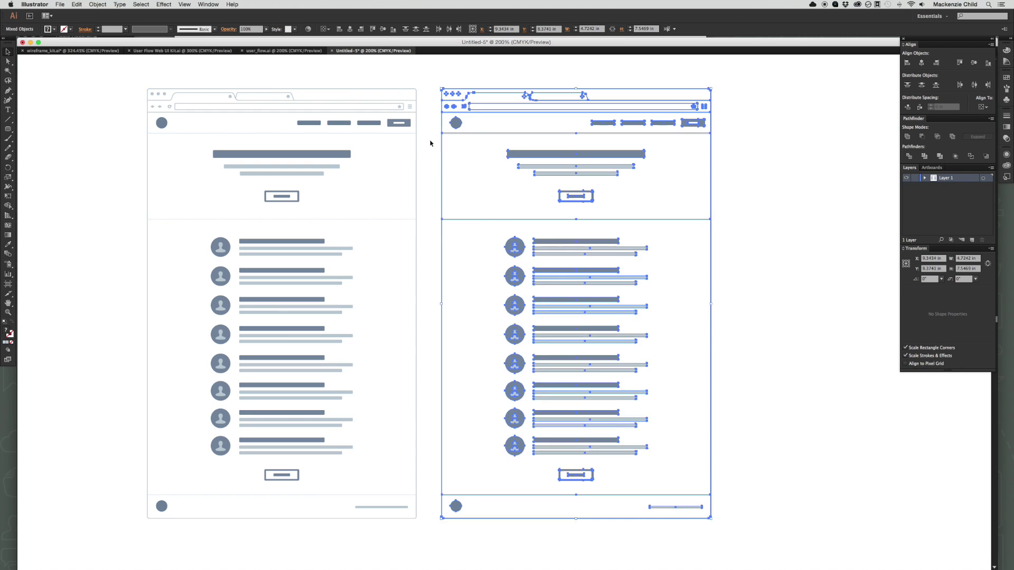
key(super+shift+a)
scroll(550, 162, right, 5)
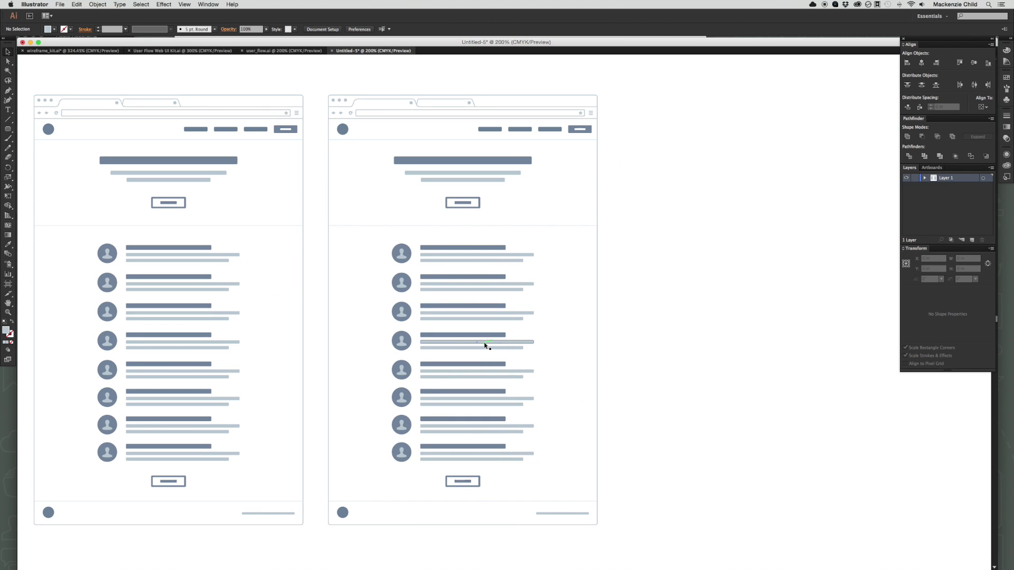
Add the text "The best links on the web" above the hero title bar of the duplicated page.
key(z)
drag(283, 117, 654, 222)
scroll(647, 287, right, 1)
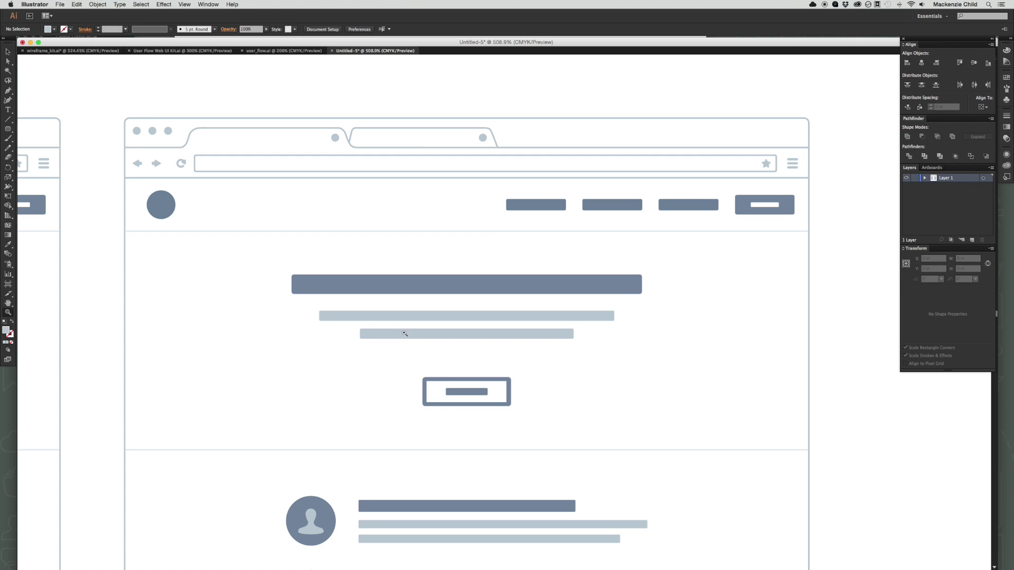
scroll(328, 399, down, 2)
key(t)
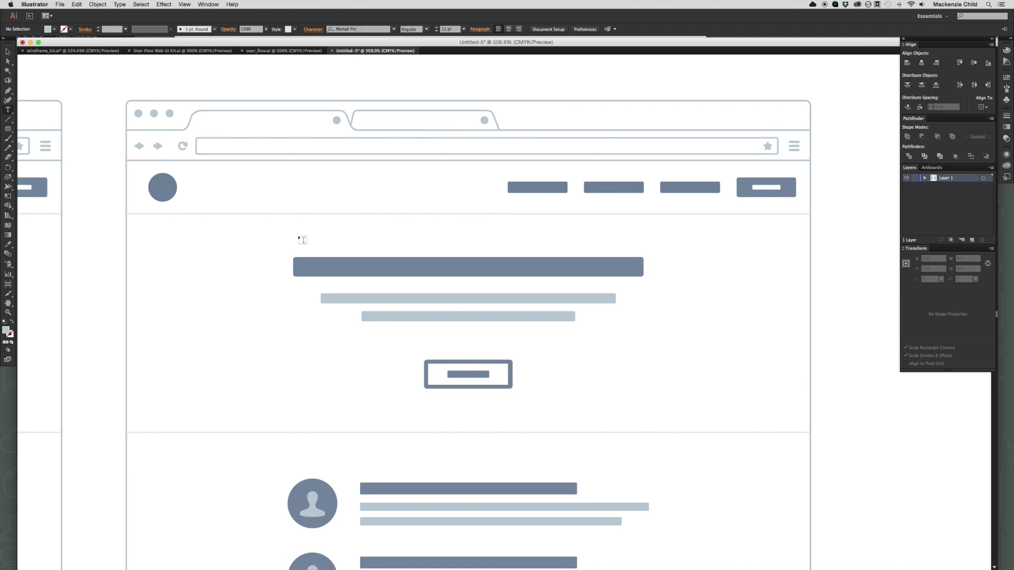
click(295, 241)
text(The best links on the web)
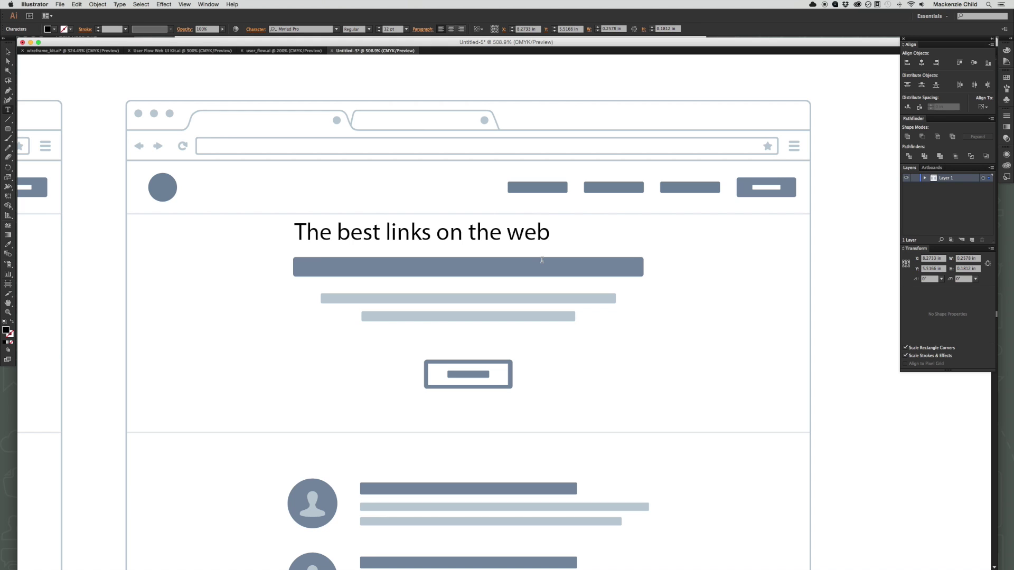
Centre-align the headline text and move it so it is centred above the hero title bar.
key(super+a)
click(450, 29)
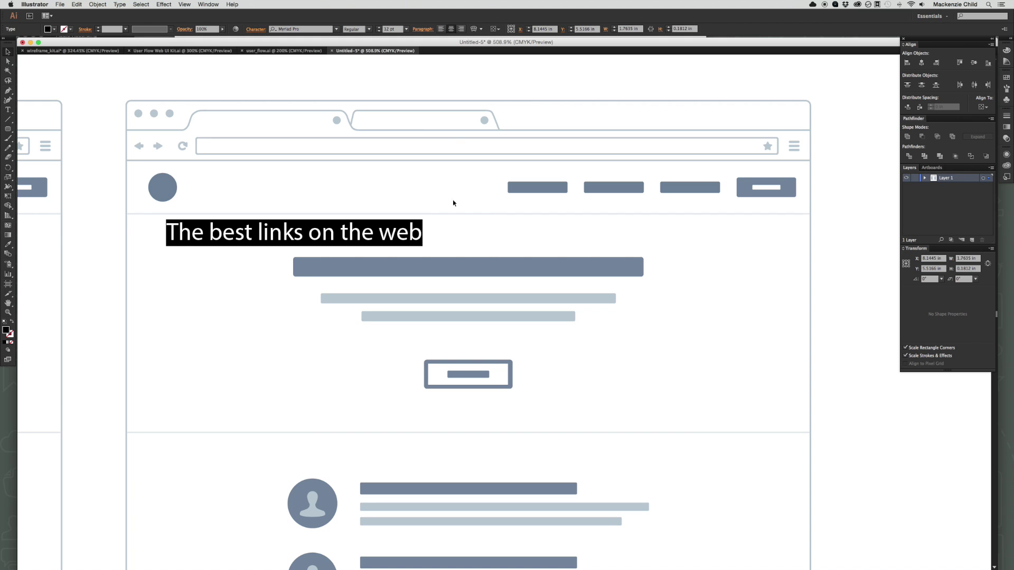
key(Escape)
drag(414, 234, 578, 234)
Set the headline text's font style to Bold.
double_click(474, 239)
key(super+a)
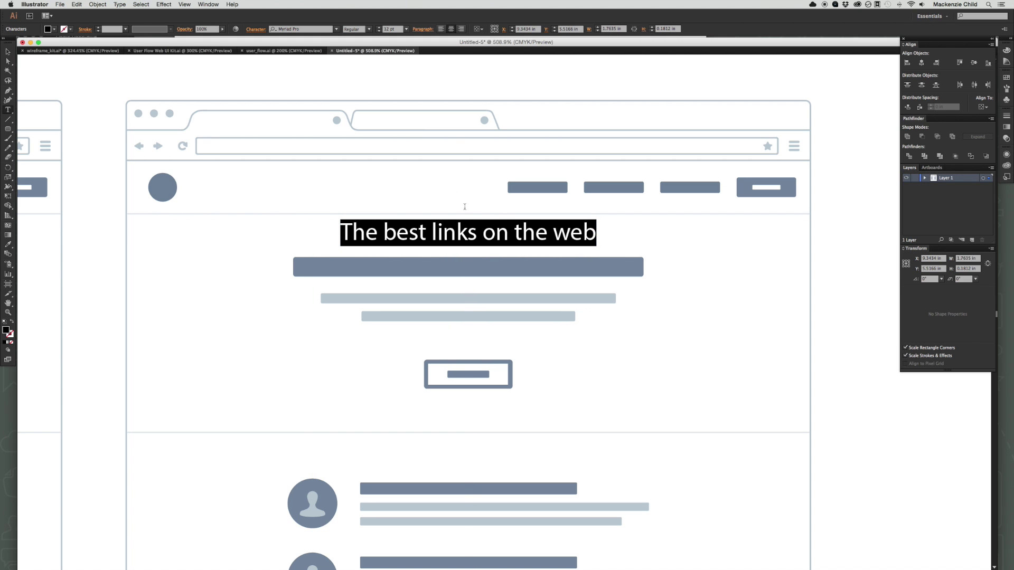
click(368, 30)
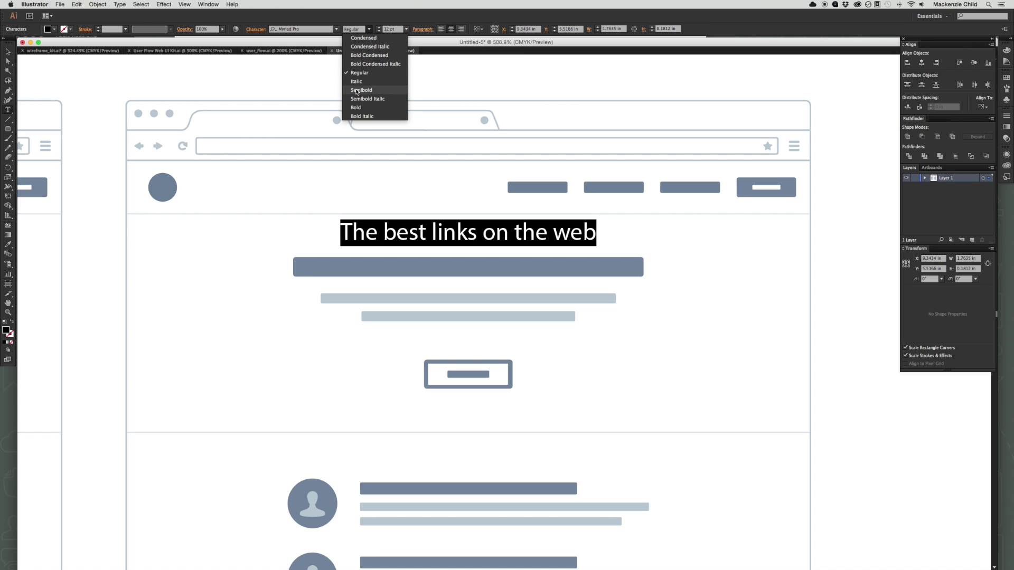
click(373, 108)
key(Escape)
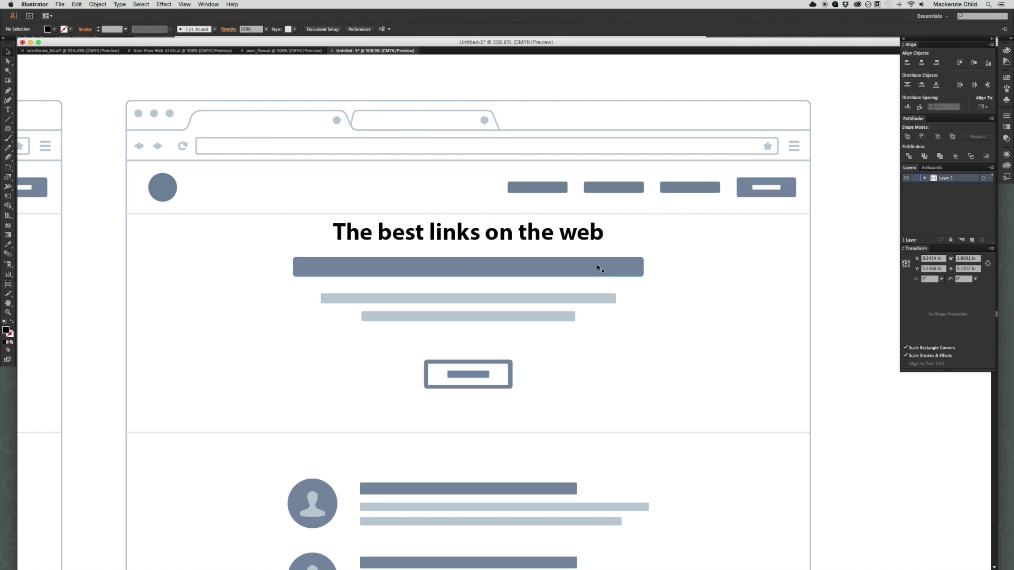
Move the headline onto the hero title bar, give it the bar's slate-blue colour, and delete the bar.
drag(560, 236, 561, 272)
key(Delete)
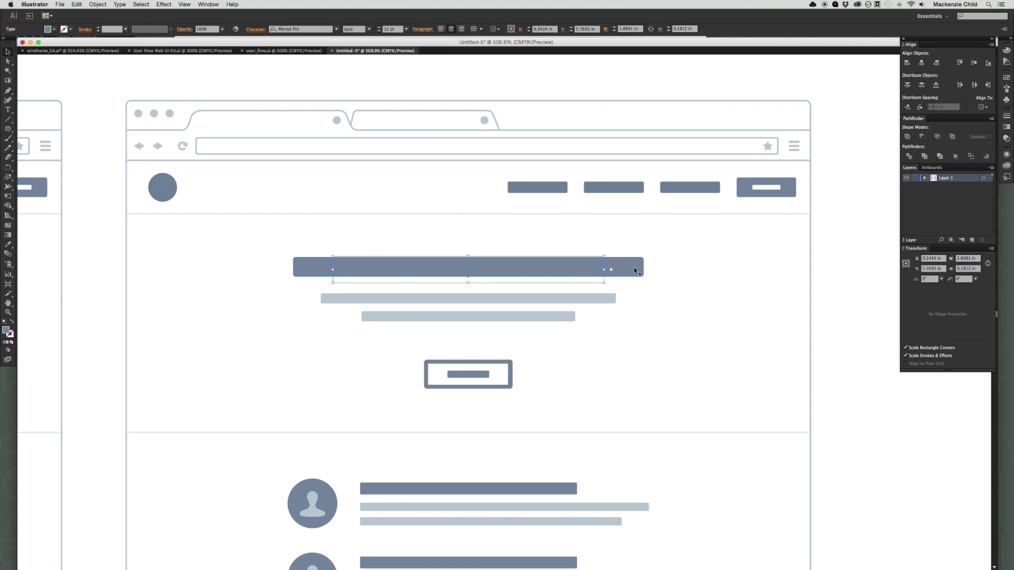
click(634, 270)
click(724, 271)
key(a)
click(636, 269)
key(Delete)
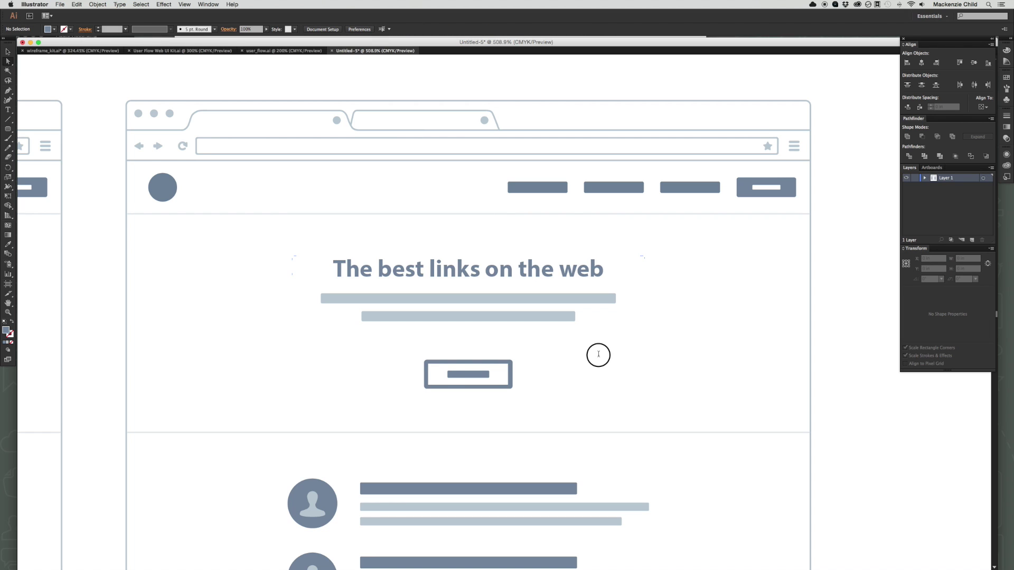
Copy the filler text from "PBR&B narwhal" to "kale chips beard." in Chrome and paste it into a new text area below the headline in Illustrator.
scroll(599, 338, down, 1)
key(super+Tab)
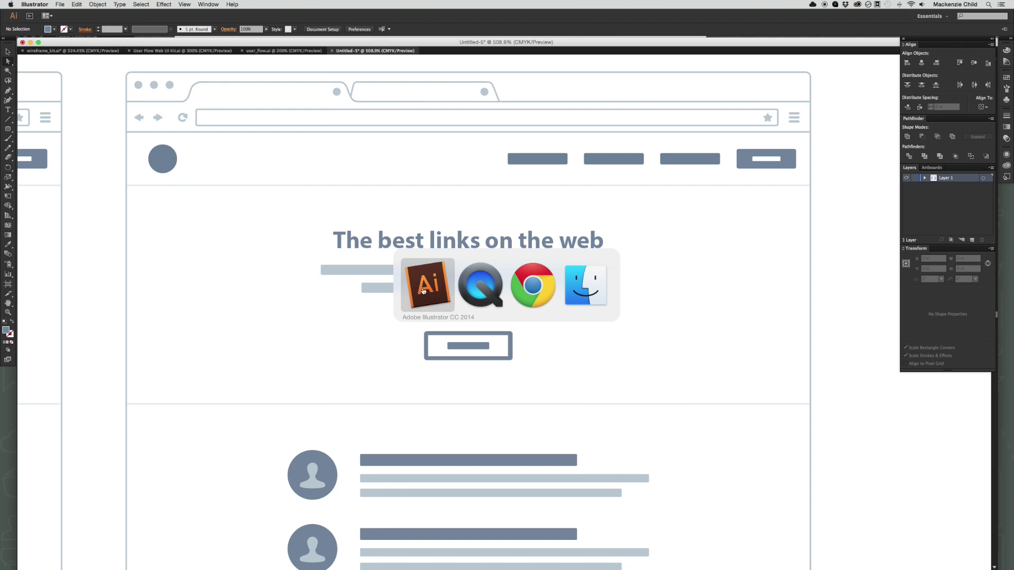
click(534, 286)
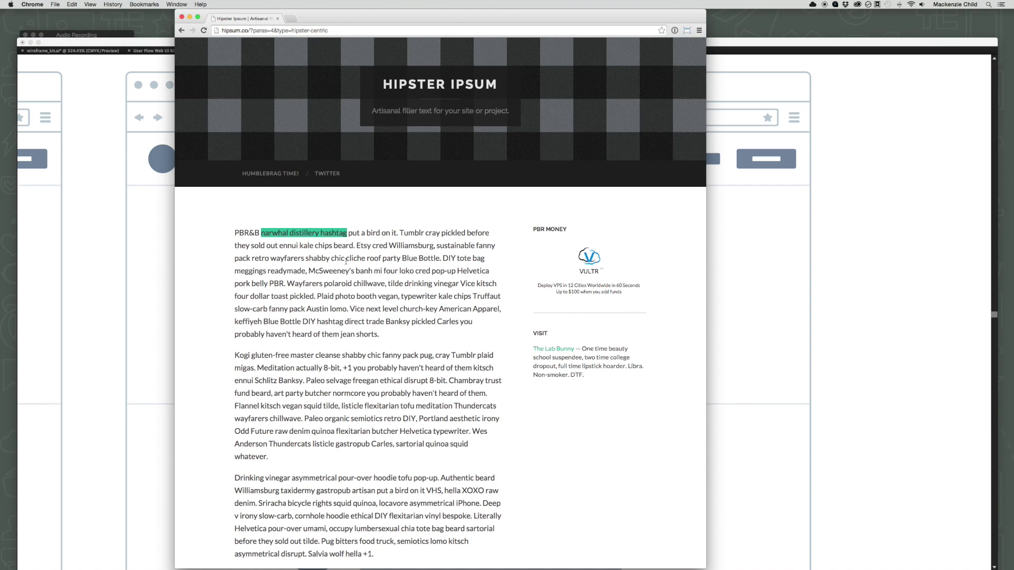
drag(233, 235, 354, 246)
click(751, 252)
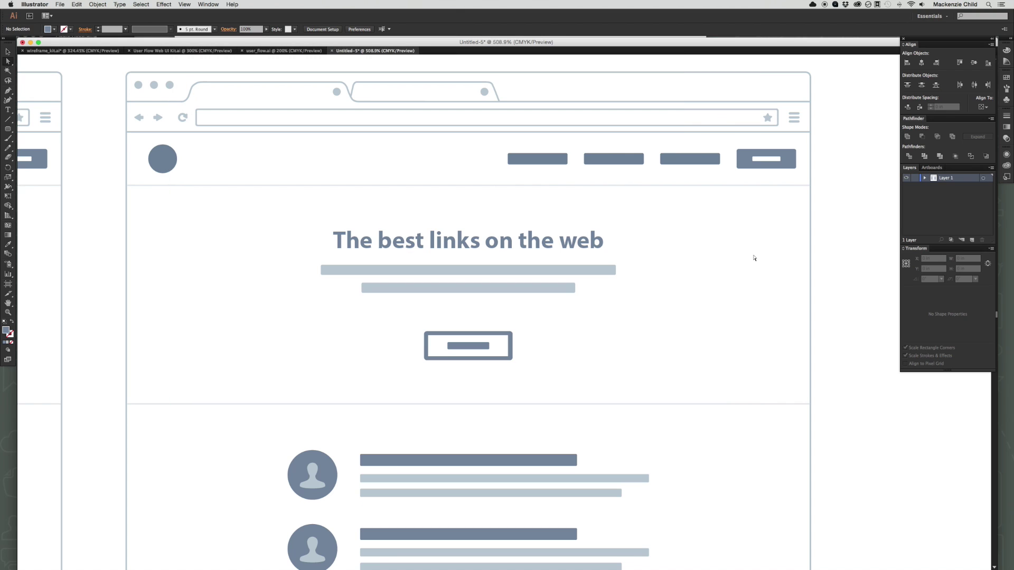
mouse_move(281, 289)
mouse_down()
mouse_move(577, 330)
mouse_move(661, 317)
mouse_up()
key(cmd+v)
Set the pasted filler paragraph to the Regular font style at 5 pt.
key(super+a)
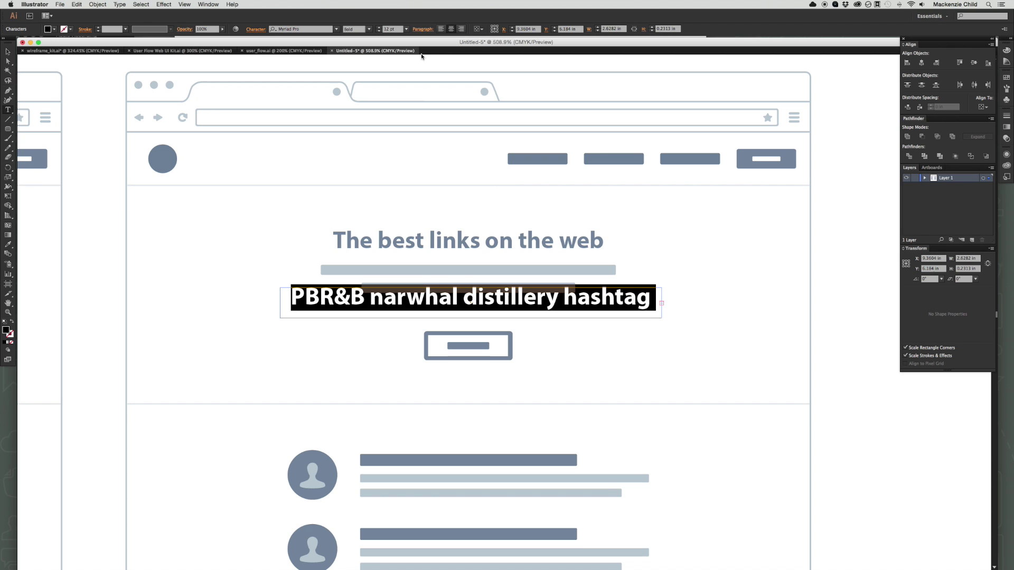
click(368, 29)
click(372, 69)
click(379, 31)
click(379, 31)
click(379, 31)
click(379, 31)
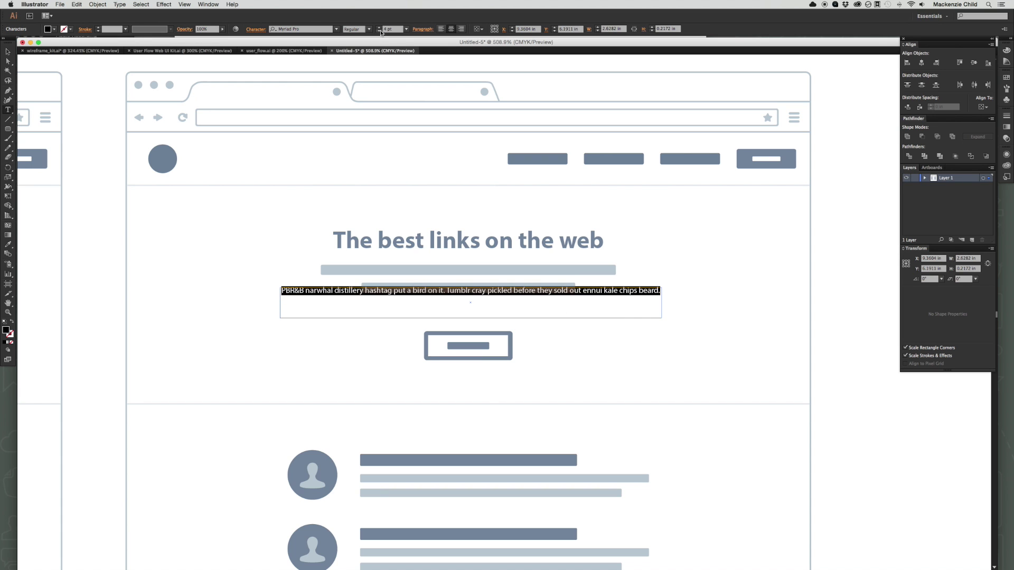
click(380, 27)
key(Escape)
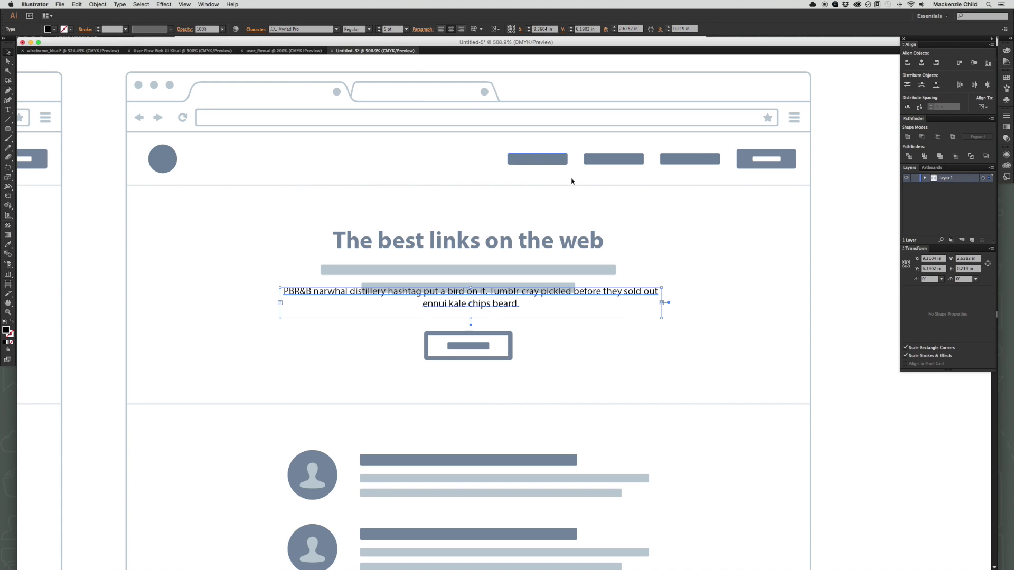
Narrow the paragraph's text area to about 1.875 in wide and move it up over the two hero subtitle bars.
drag(662, 302, 607, 302)
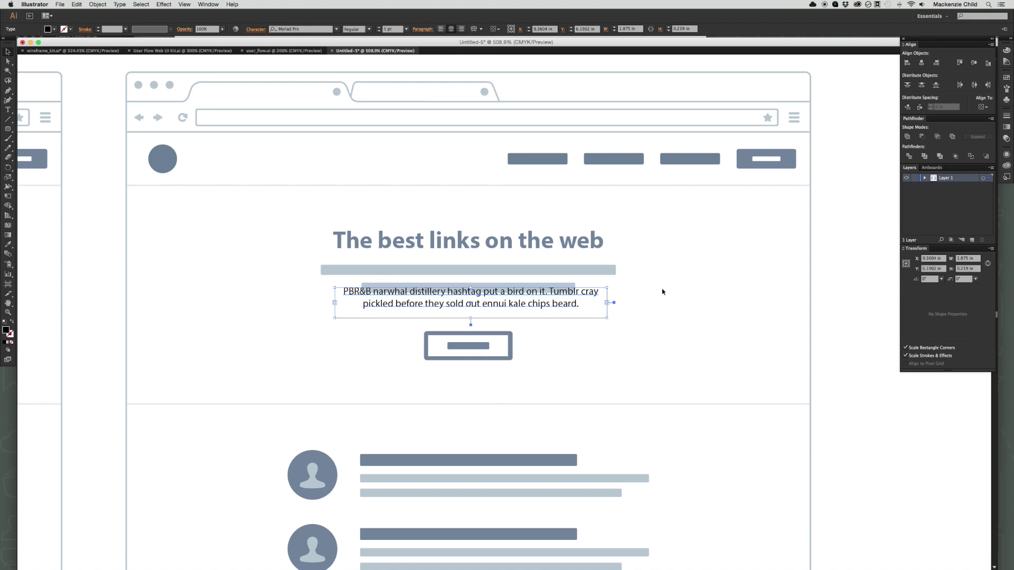
click(661, 290)
right_click(546, 307)
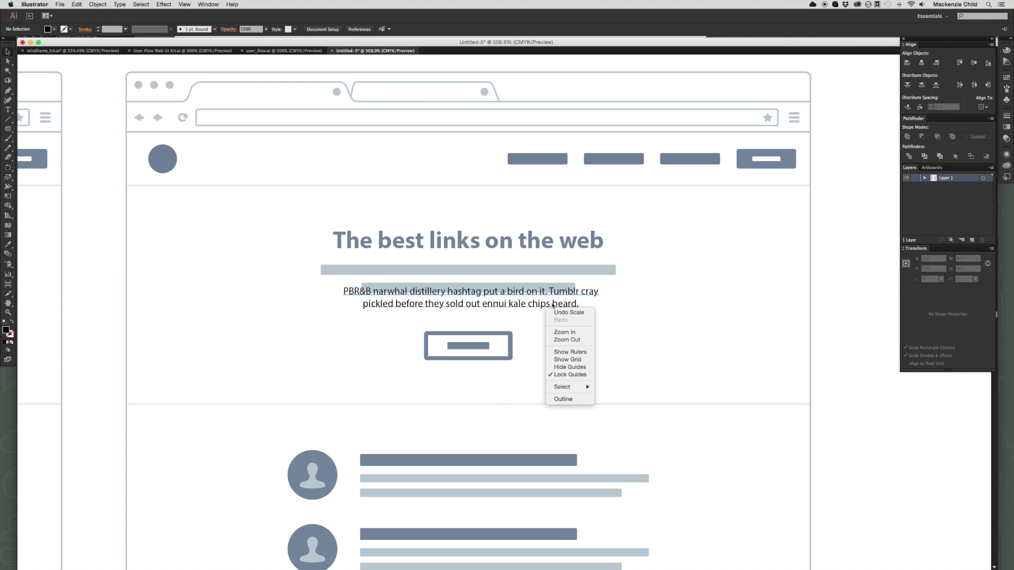
click(636, 347)
drag(514, 306, 513, 285)
Set the hero paragraph's leading to 9 pt so its lines match the spacing of the subtitle bars.
triple_click(513, 277)
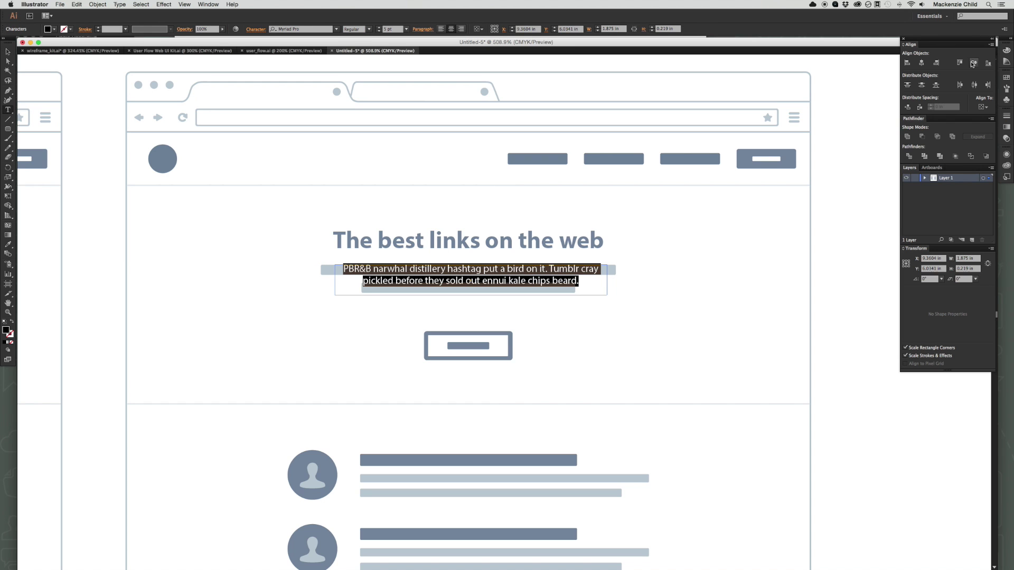
key(super+t)
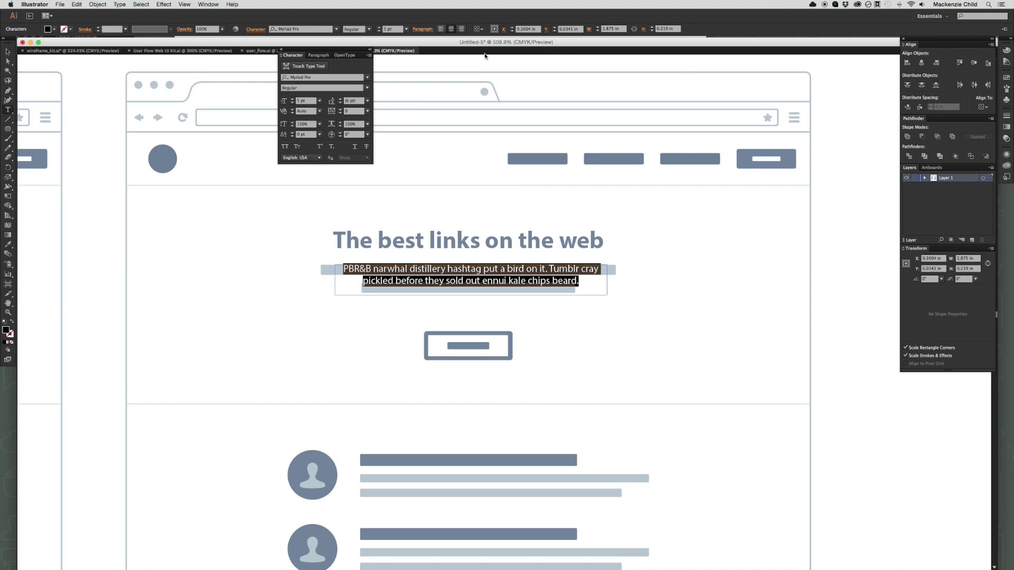
click(341, 100)
text(9)
key(Return)
key(Escape)
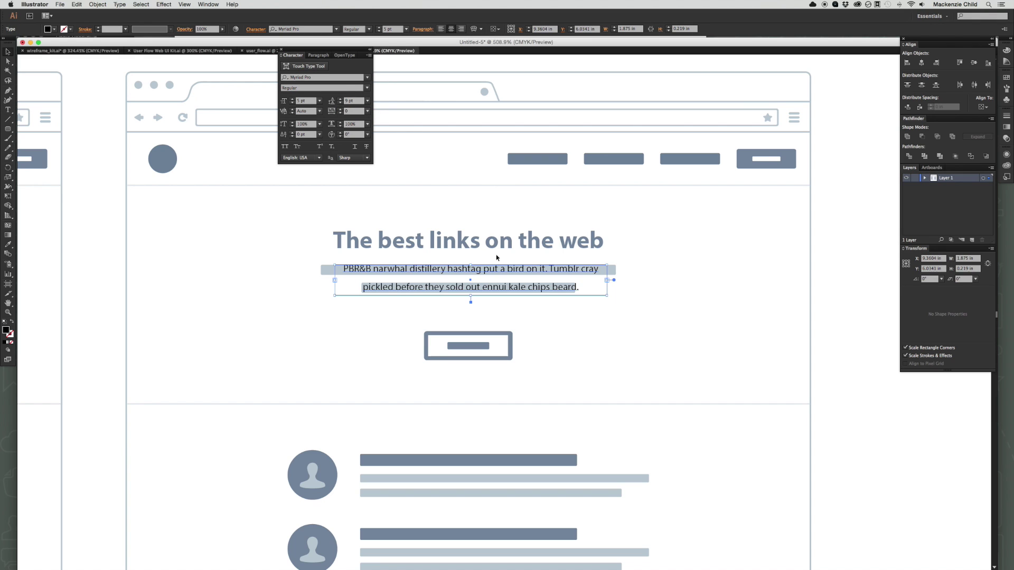
Give the hero paragraph the light grey-blue colour of the subtitle bars and delete both bars.
key(Delete)
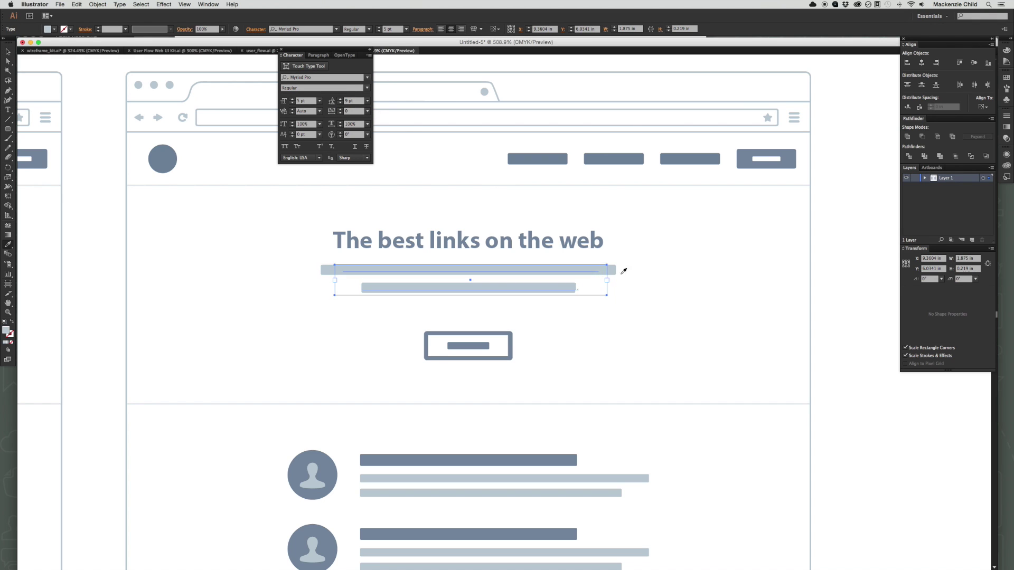
click(575, 293)
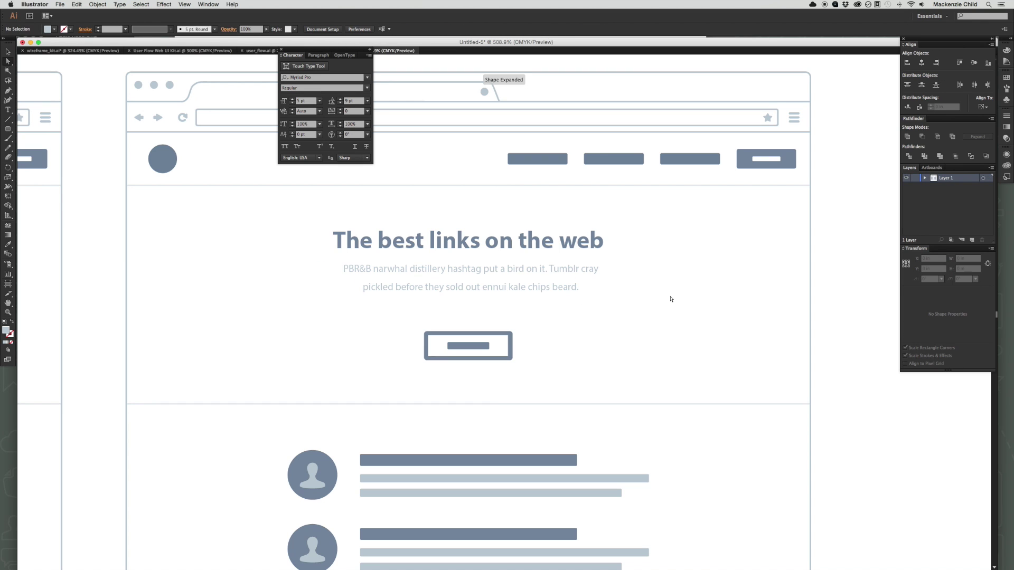
key(v)
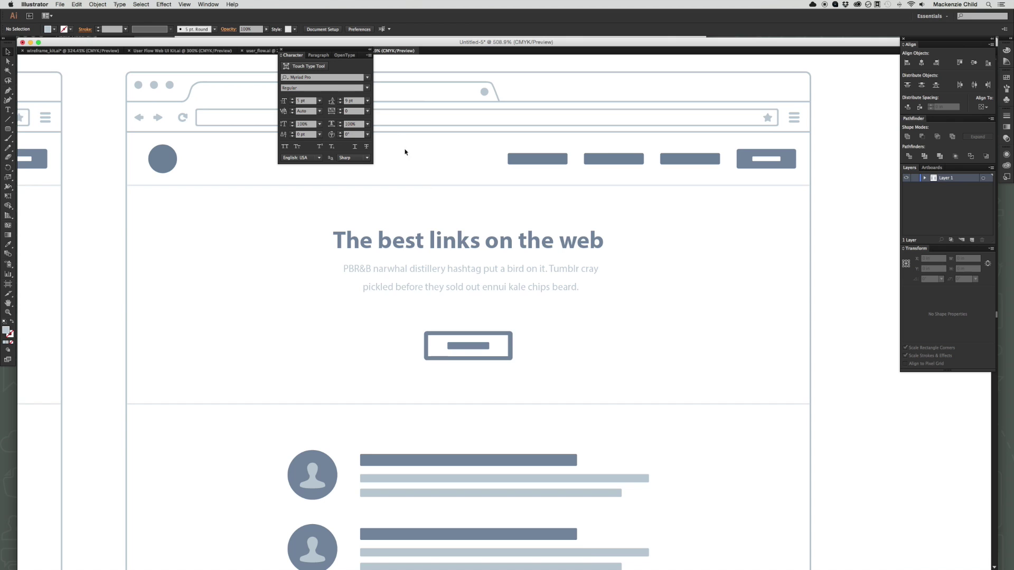
Delete the placeholder bar inside the outlined hero button.
drag(482, 290, 529, 260)
key(super+minus)
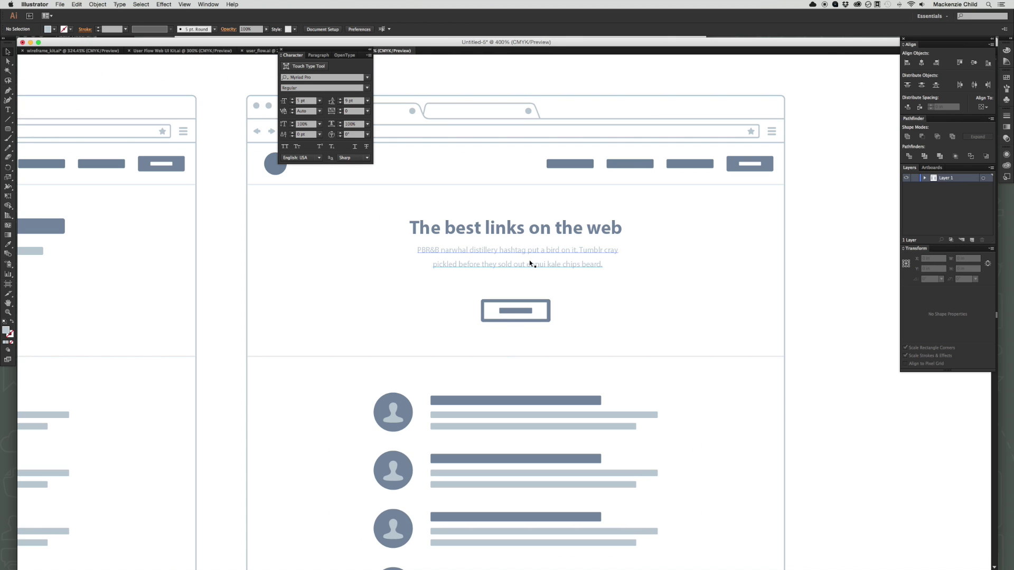
key(z)
drag(357, 235, 655, 349)
key(a)
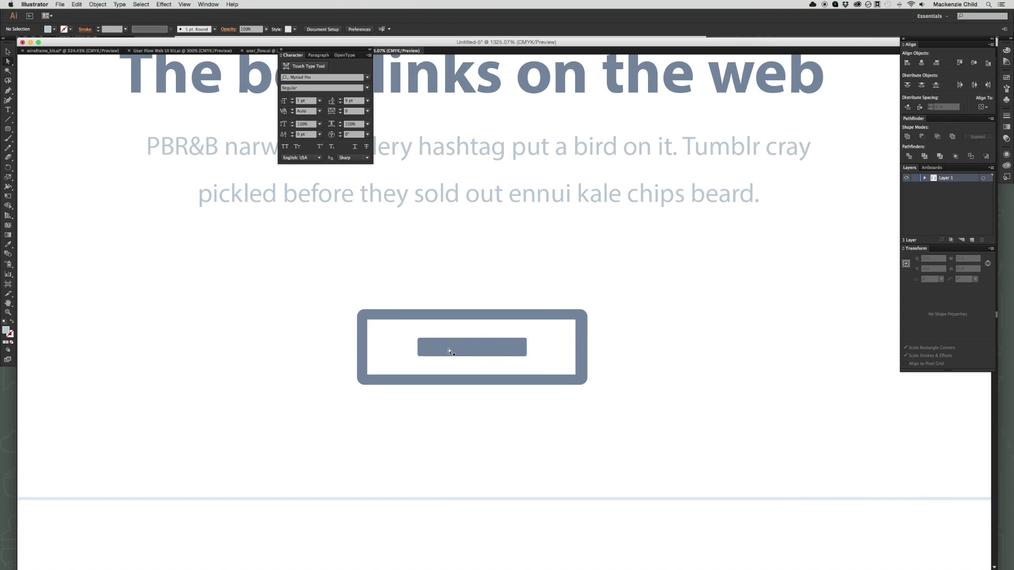
click(444, 347)
key(Delete)
Add a text area reading "Sign Up!" inside the hero button.
key(t)
drag(377, 335, 570, 363)
text(Sign Up)
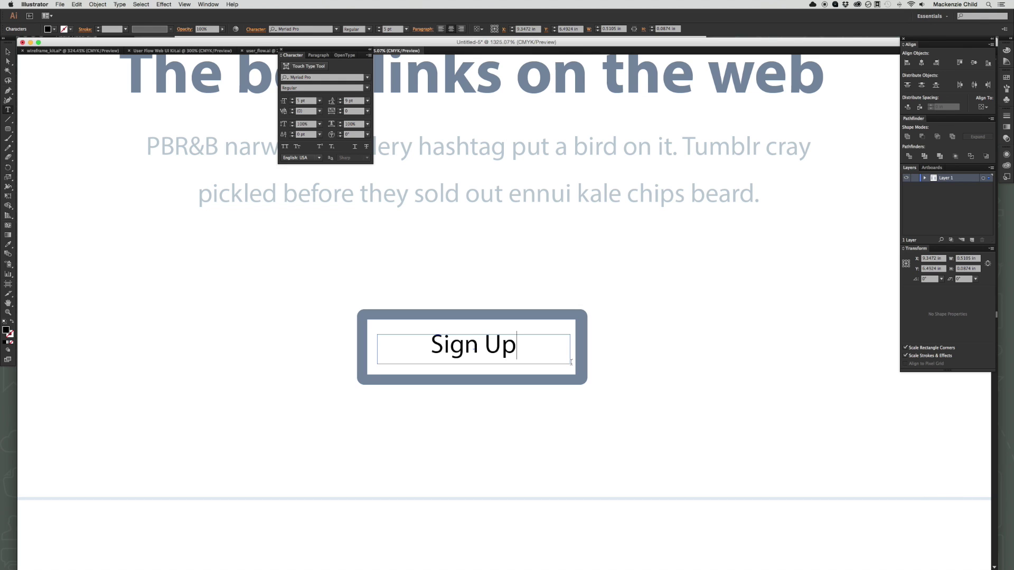
key(super+a)
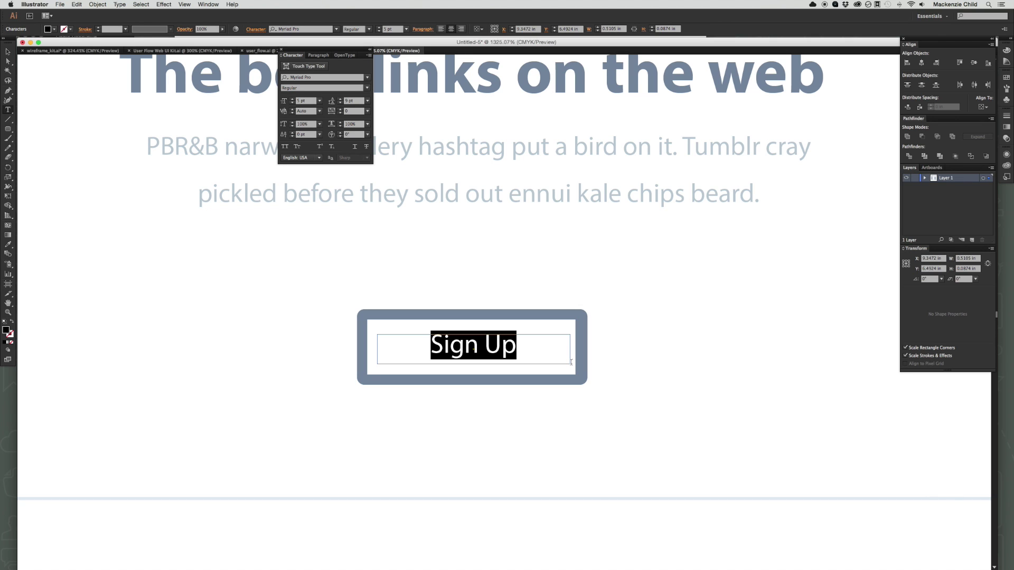
text(Sign Up)
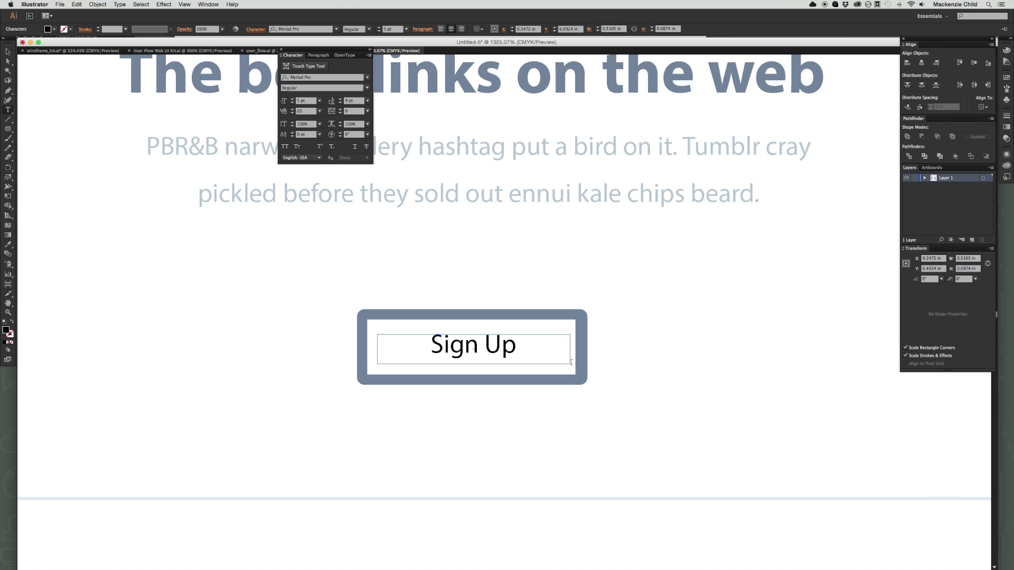
text(!)
key(Escape)
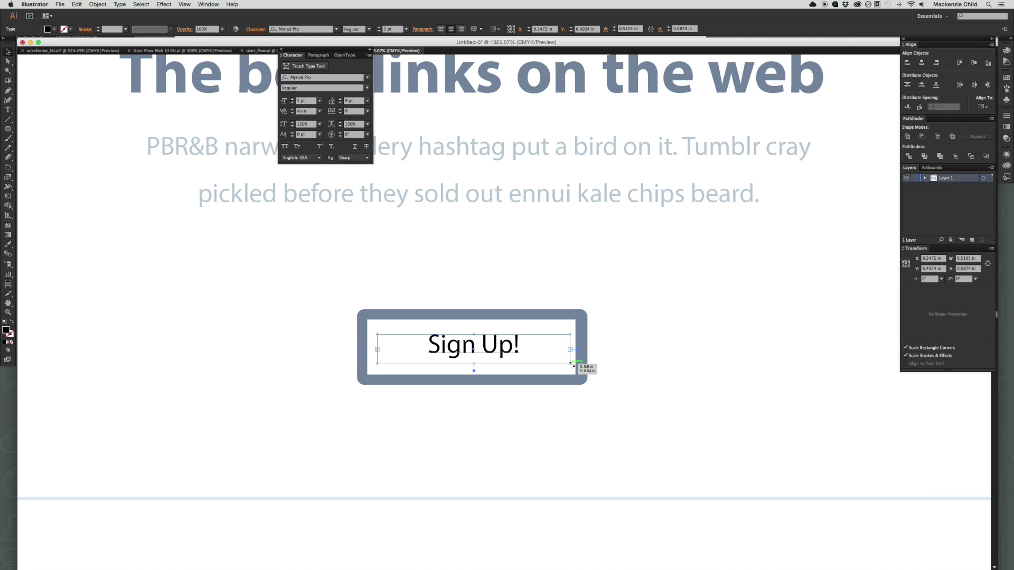
Match the "Sign Up!" text to the button outline's slate-blue colour and centre it vertically in the button.
right_click(486, 337)
click(523, 393)
key(i)
click(528, 314)
key(v)
drag(481, 343, 485, 353)
key(super+minus)
key(super+minus)
key(super+minus)
key(super+minus)
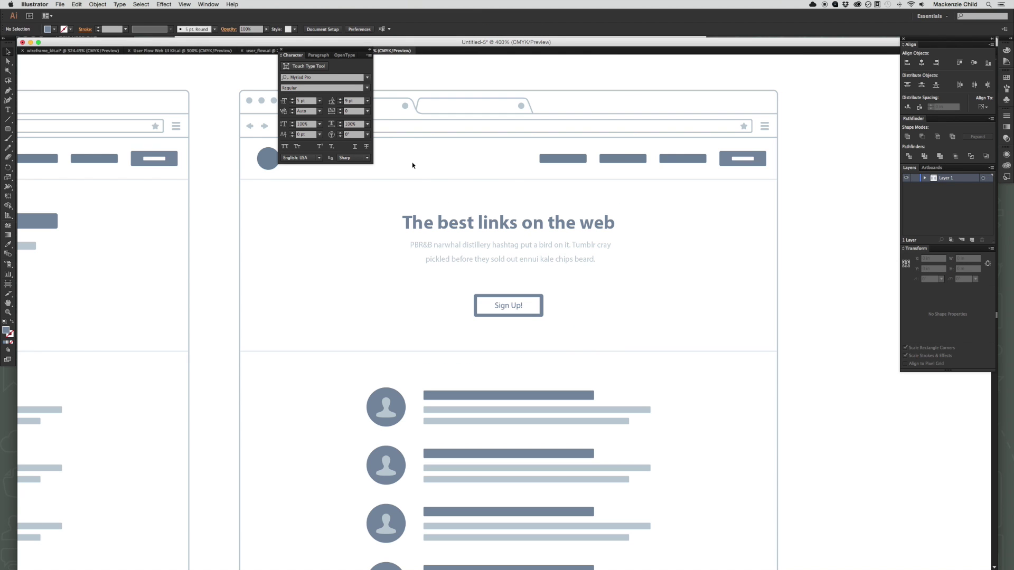
scroll(474, 384, down, 4)
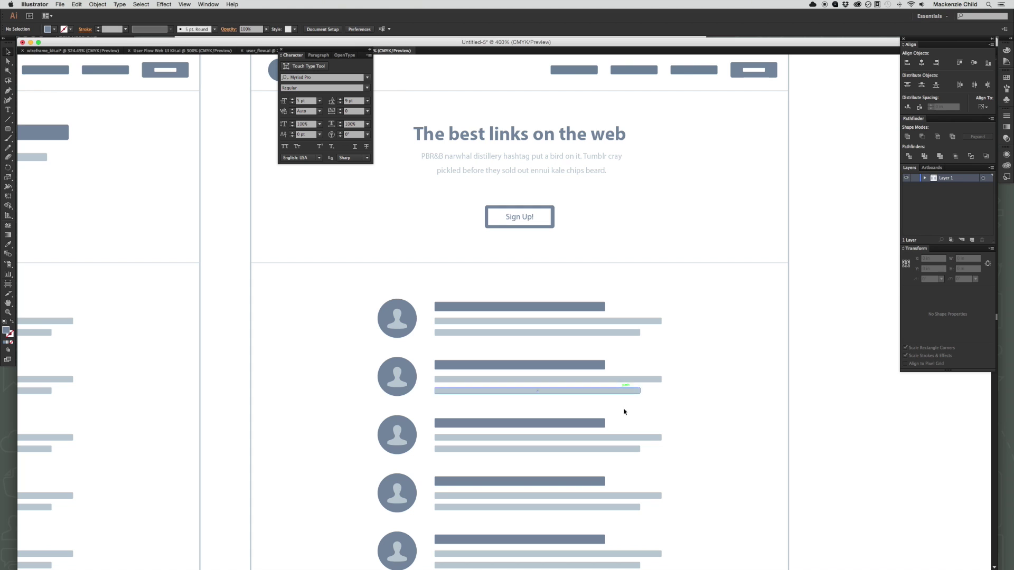
key(z)
drag(343, 300, 789, 410)
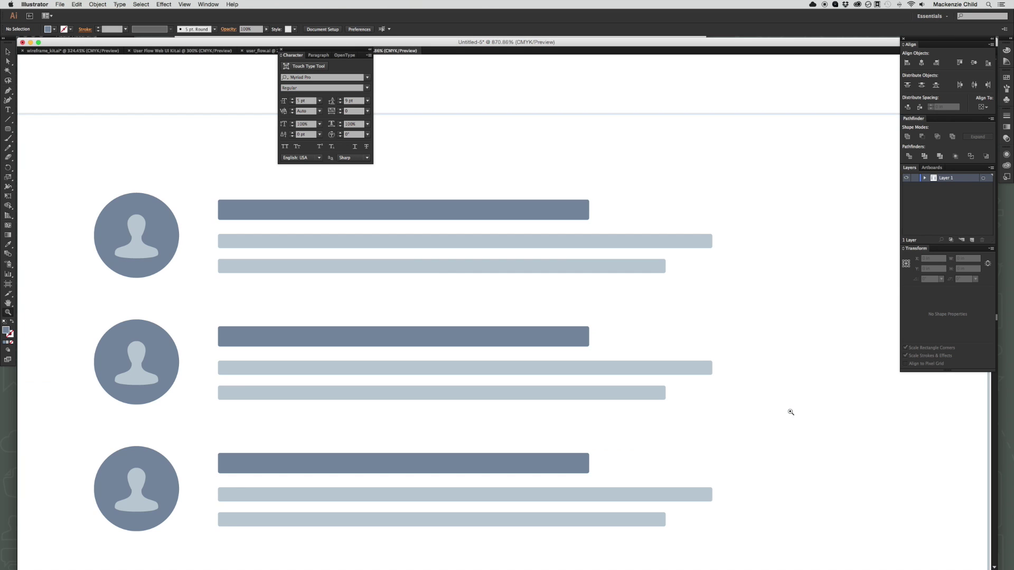
scroll(529, 318, left, 3)
scroll(529, 318, up, 2)
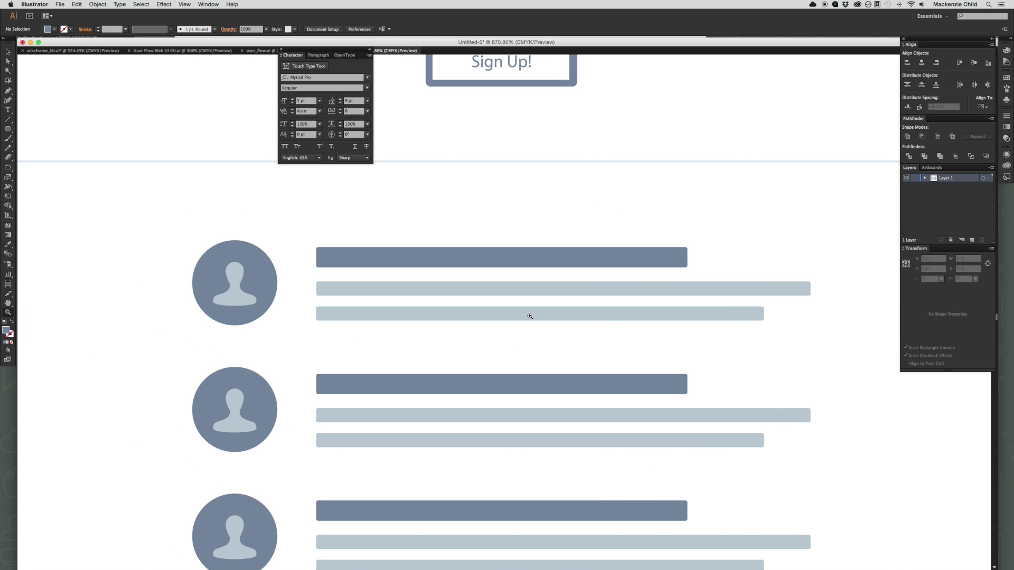
key(t)
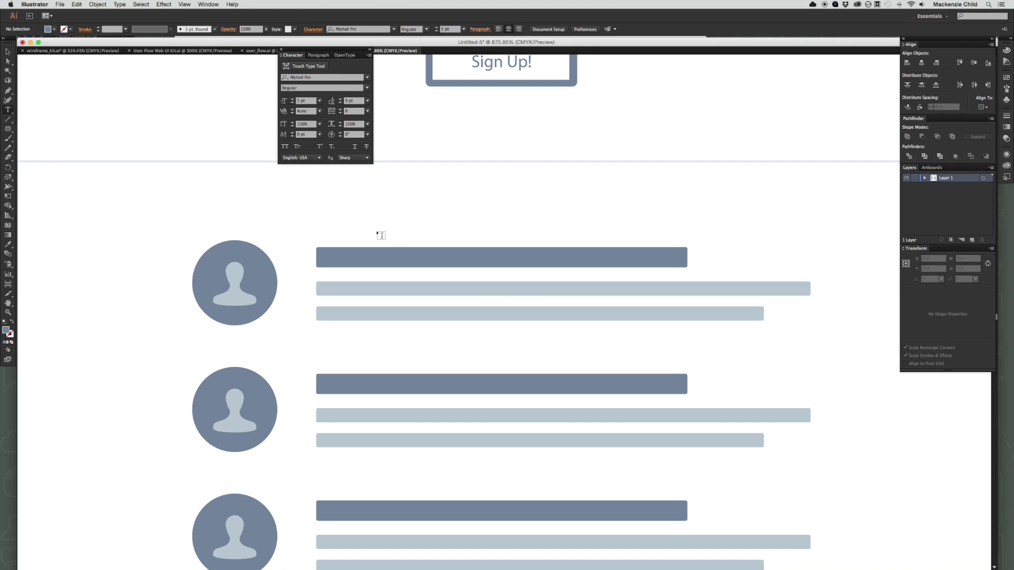
drag(306, 183, 759, 231)
scroll(759, 231, down, 1)
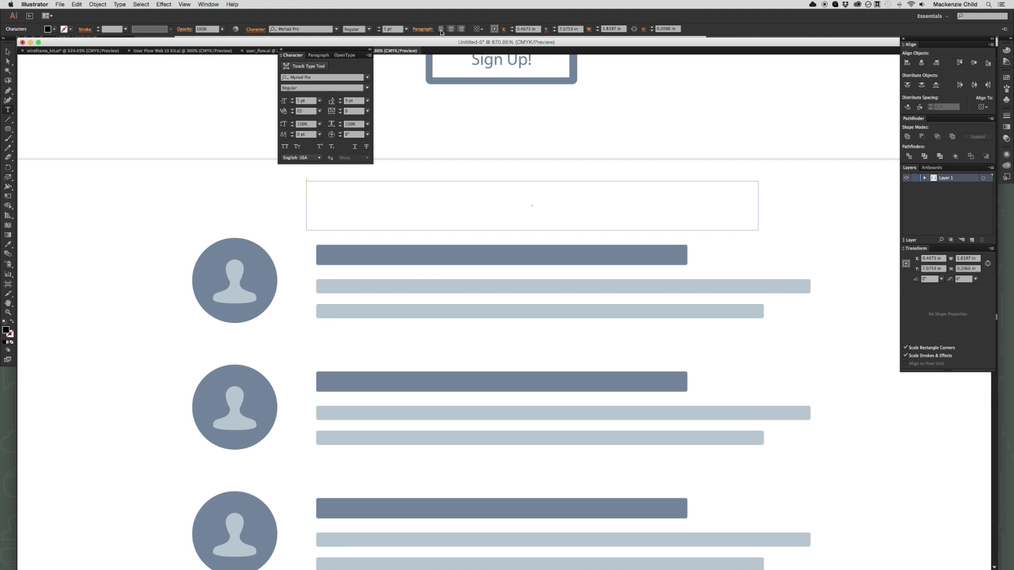
key(Escape)
scroll(624, 174, up, 10)
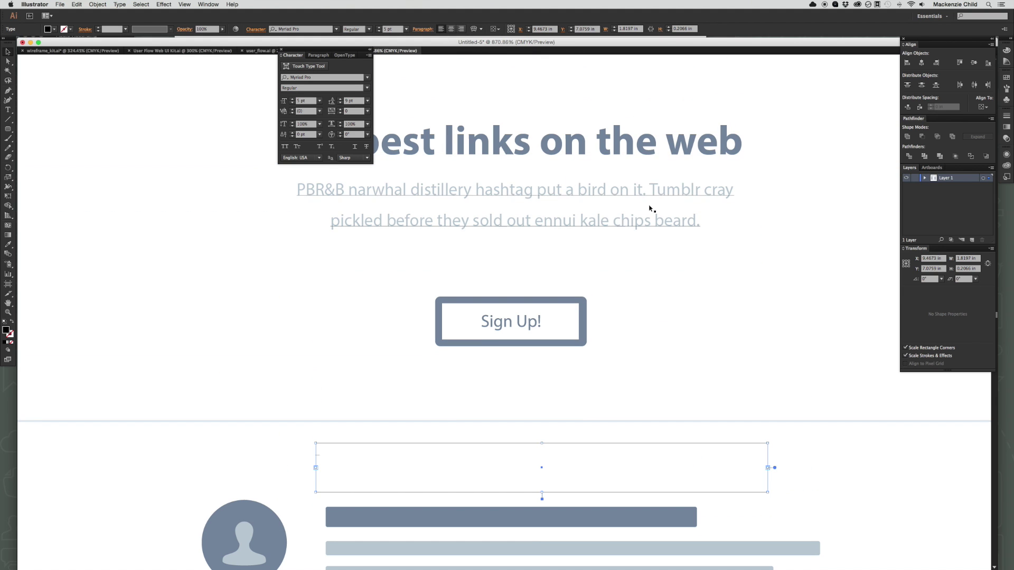
click(540, 536)
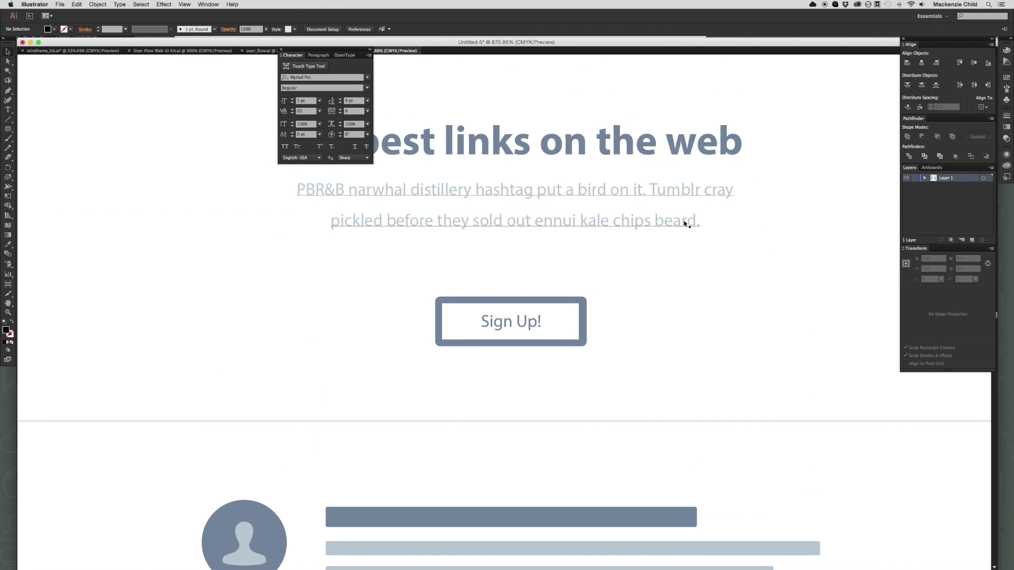
Duplicate the hero headline and paragraph together down to the first user list item.
click(641, 189)
shift+click(612, 153)
drag(612, 153, 528, 372)
Left-align the duplicated headline and paragraph, and move the headline copy to line up with the paragraph's left edge.
click(441, 29)
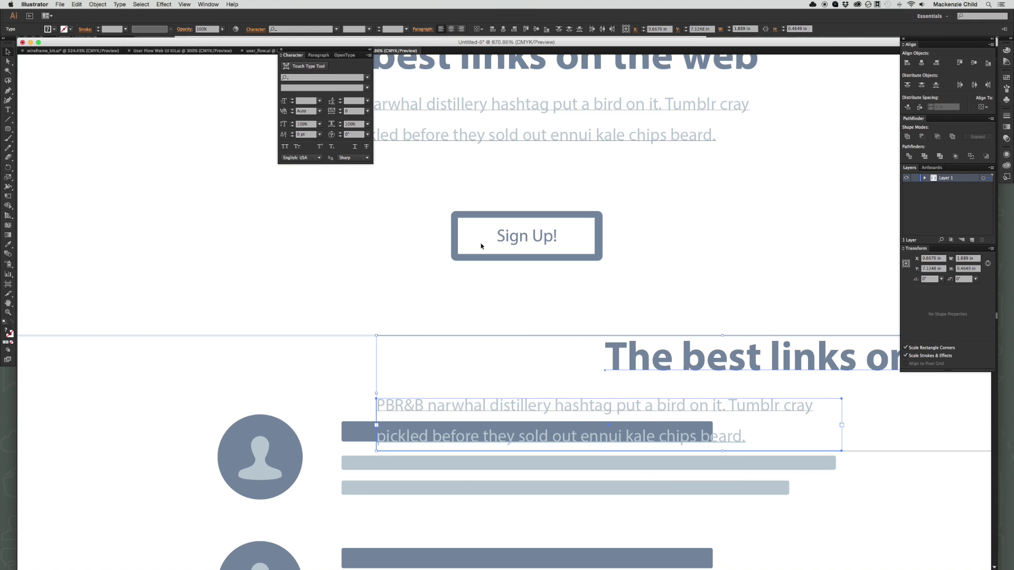
click(645, 372)
drag(645, 372, 419, 372)
Replace the duplicated headline's text with "12 in 12 Challenge".
scroll(451, 378, down, 5)
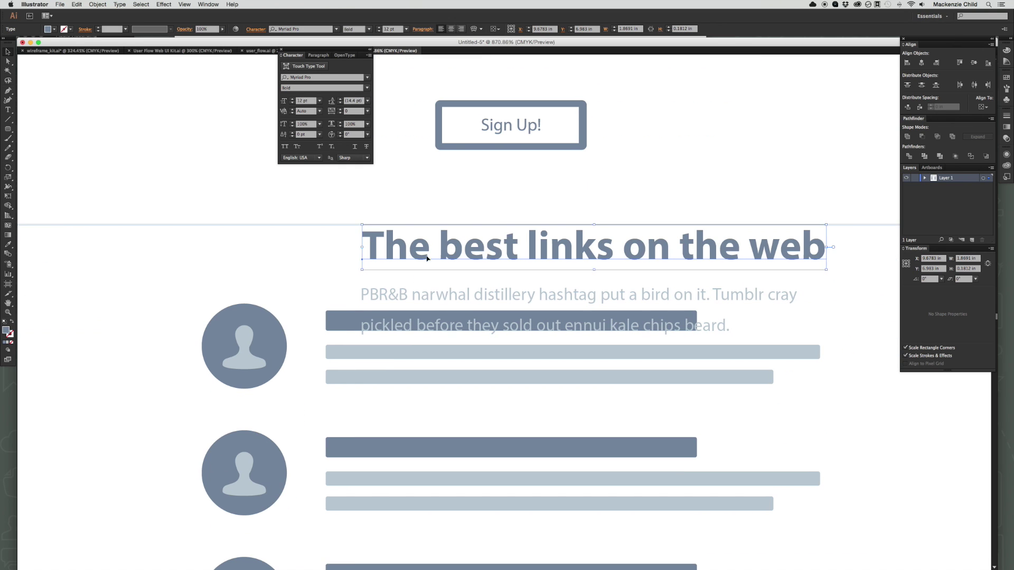
double_click(430, 265)
triple_click(421, 249)
text(12 i)
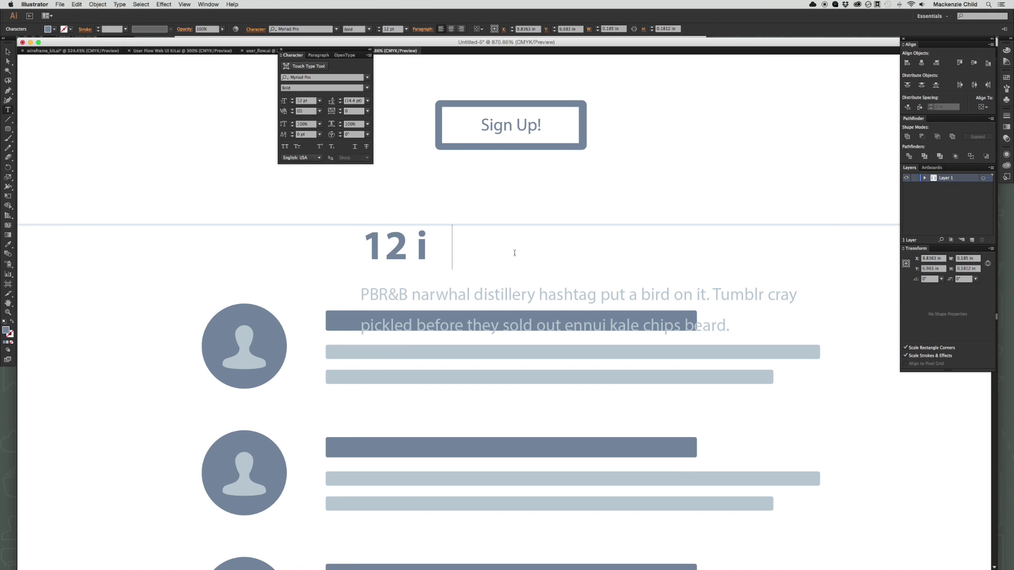
text(n 12 Challenge)
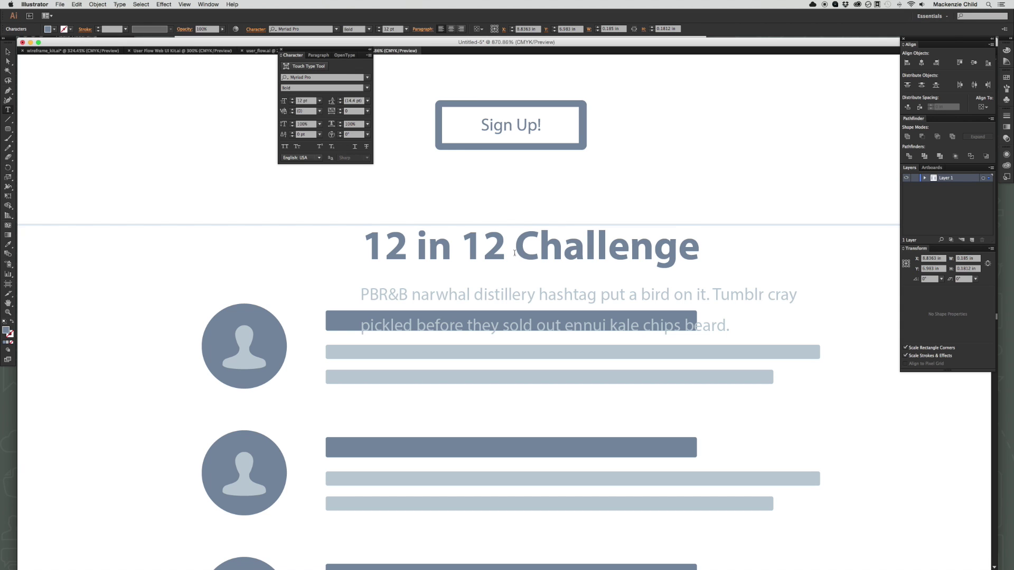
key(Escape)
Replace the duplicated paragraph with "This guy built 12 applications in 12 weeks to teach himself Ruby on Rails. Check it out!" and tuck it under the headline.
triple_click(511, 299)
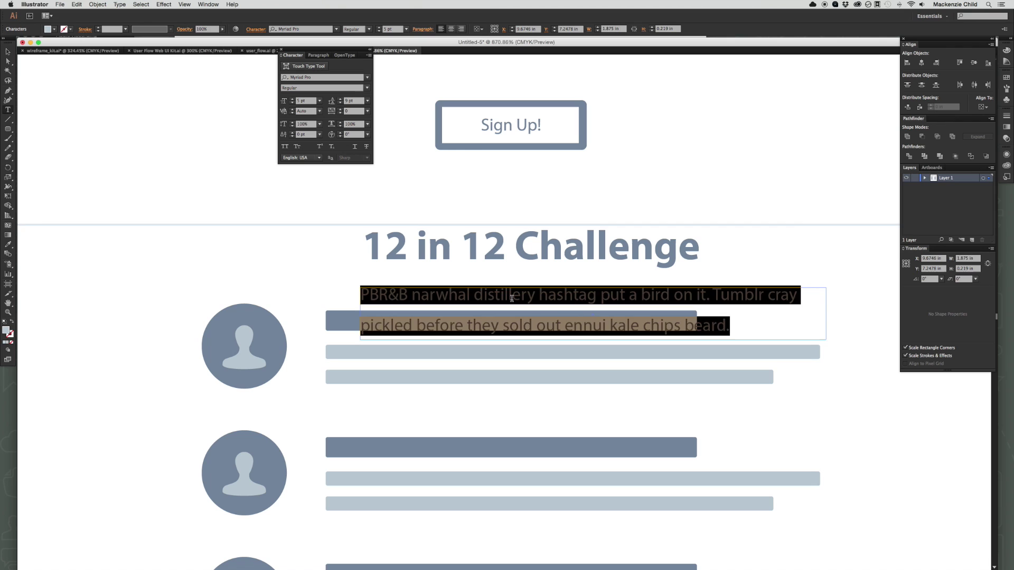
text(This guy built 12 applica)
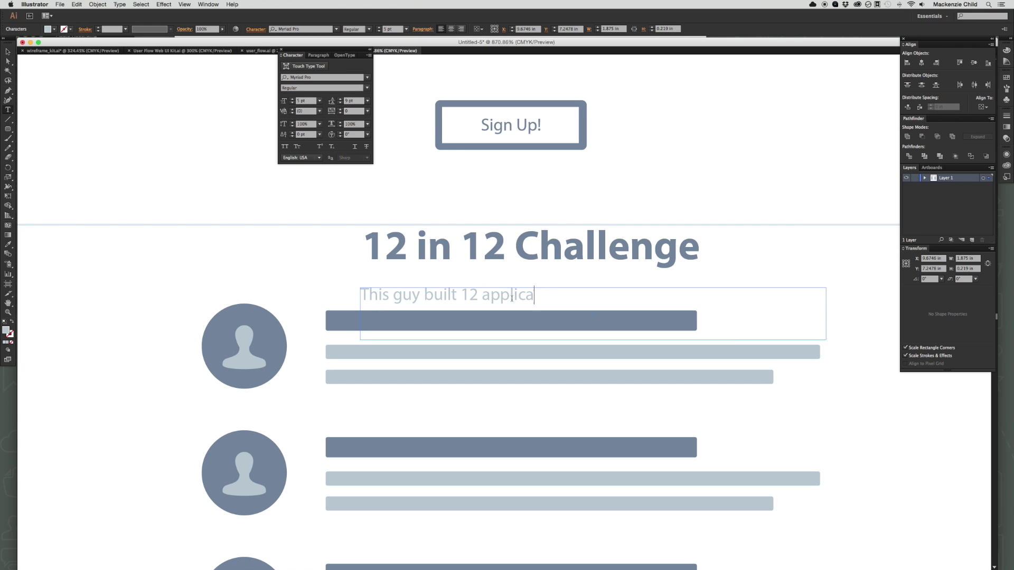
text(tions in 12 weeks to teach)
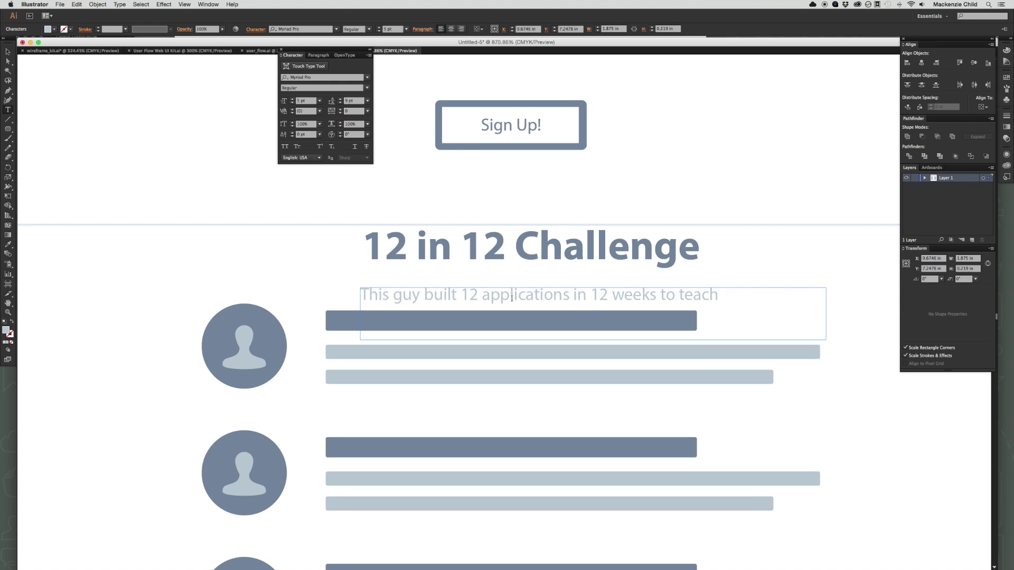
text( himeself Ruby on Rails)
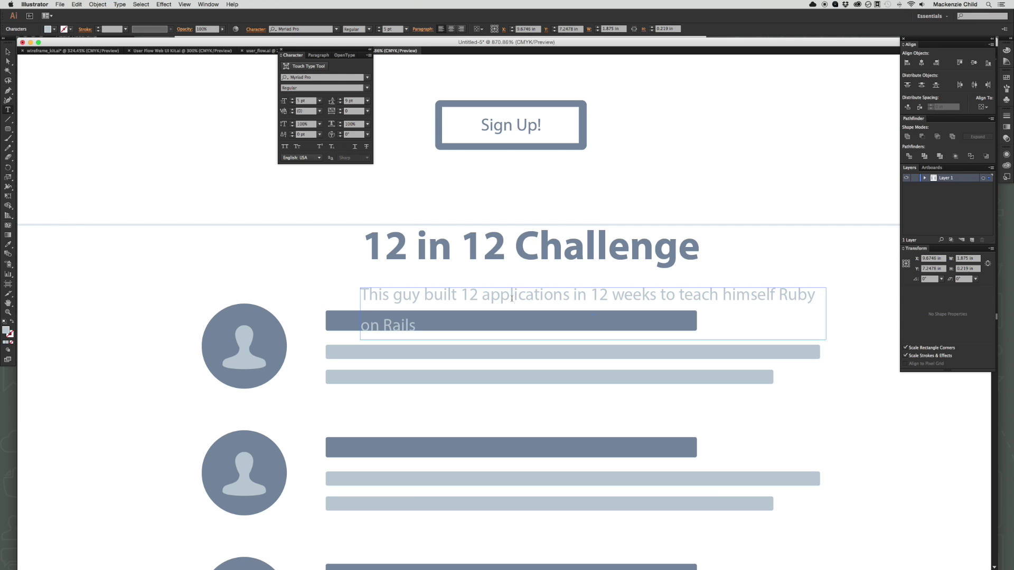
text(. Check it ou)
key(Escape)
drag(475, 285, 476, 282)
click(333, 301)
Delete the three placeholder bars of the first user list item.
key(a)
click(343, 321)
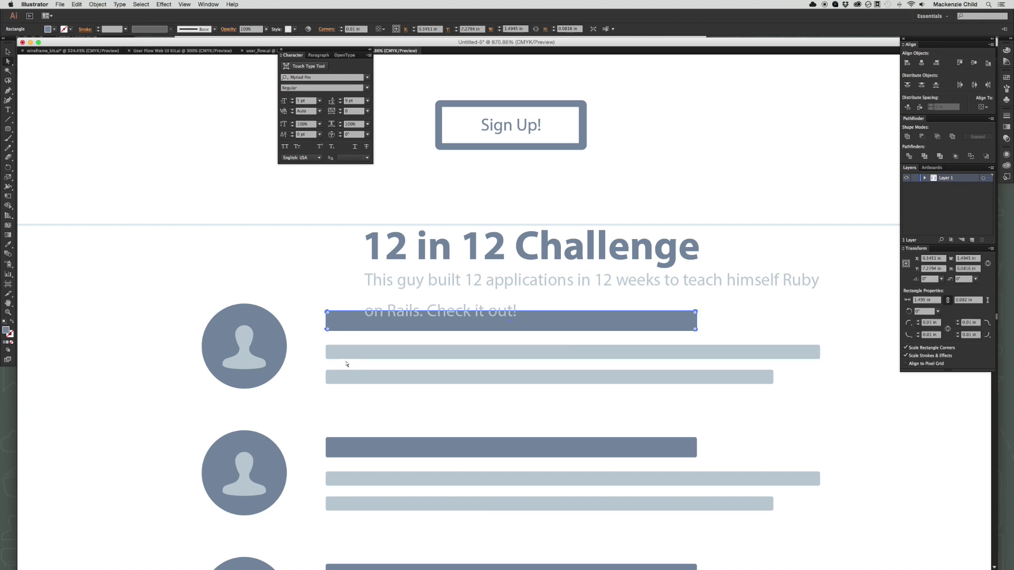
shift+click(347, 352)
shift+click(347, 376)
key(Delete)
key(v)
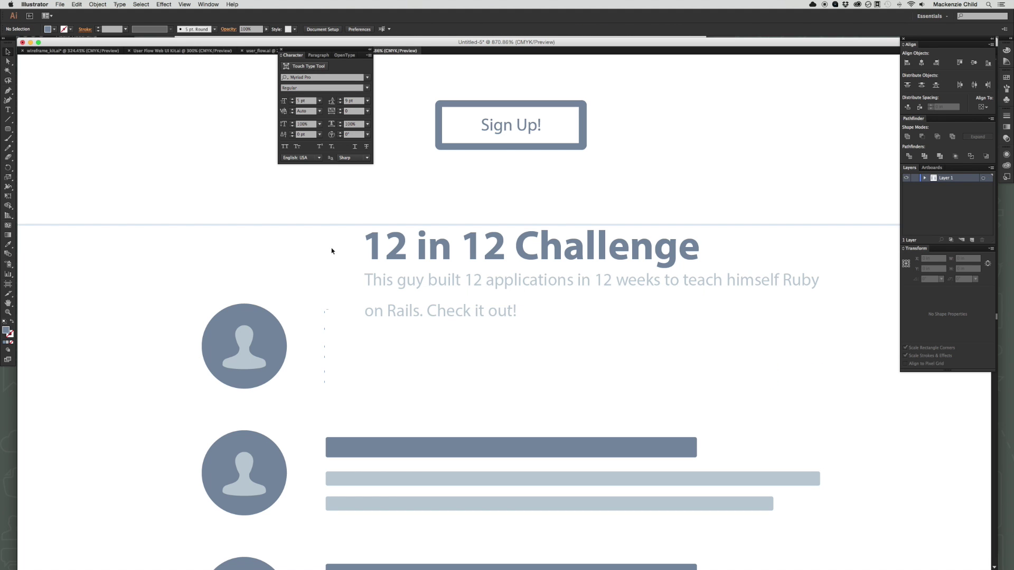
Move the "12 in 12 Challenge" headline and its paragraph beside the first user icon and scale the headline down to about 9.25 pt.
drag(332, 251, 452, 287)
drag(416, 320, 417, 330)
click(564, 327)
drag(656, 295, 582, 305)
click(574, 347)
click(785, 393)
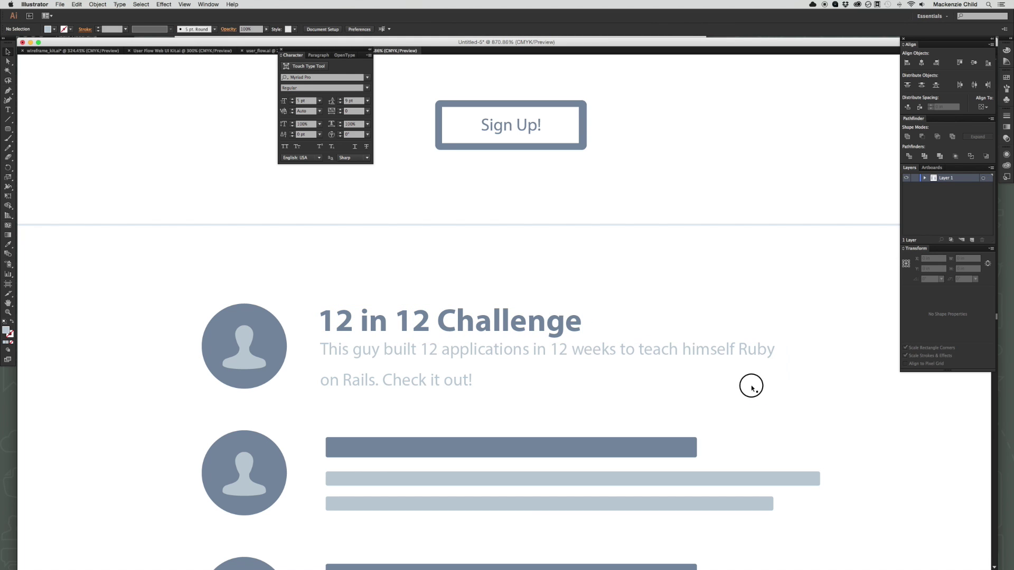
Narrow the paragraph's text box so that "Ruby" wraps onto the second line.
click(753, 364)
drag(785, 395, 755, 394)
click(796, 404)
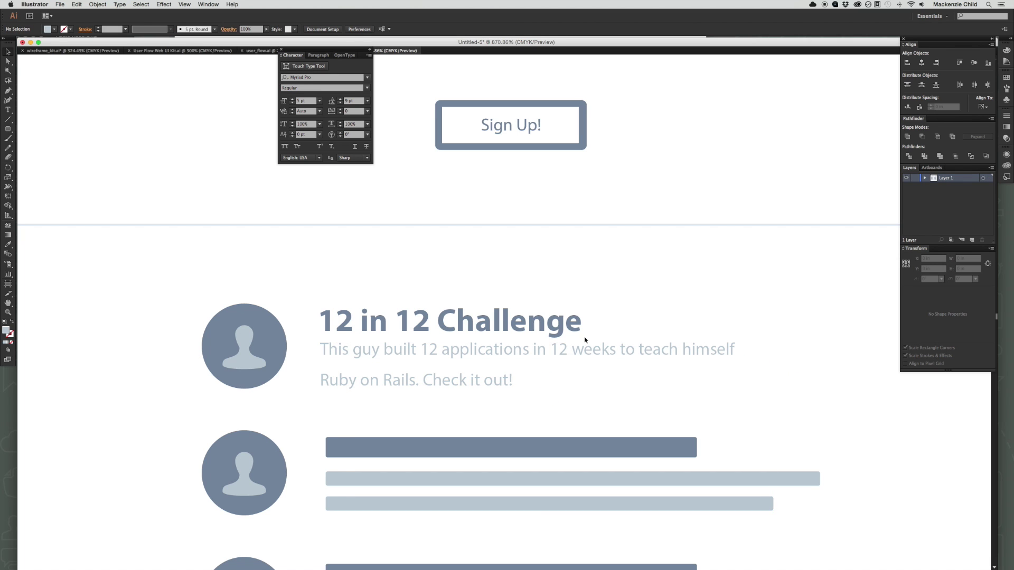
Set the first item's paragraph leading to 6 pt and nudge the paragraph slightly down from its headline.
key(super+minus)
double_click(520, 364)
key(super+a)
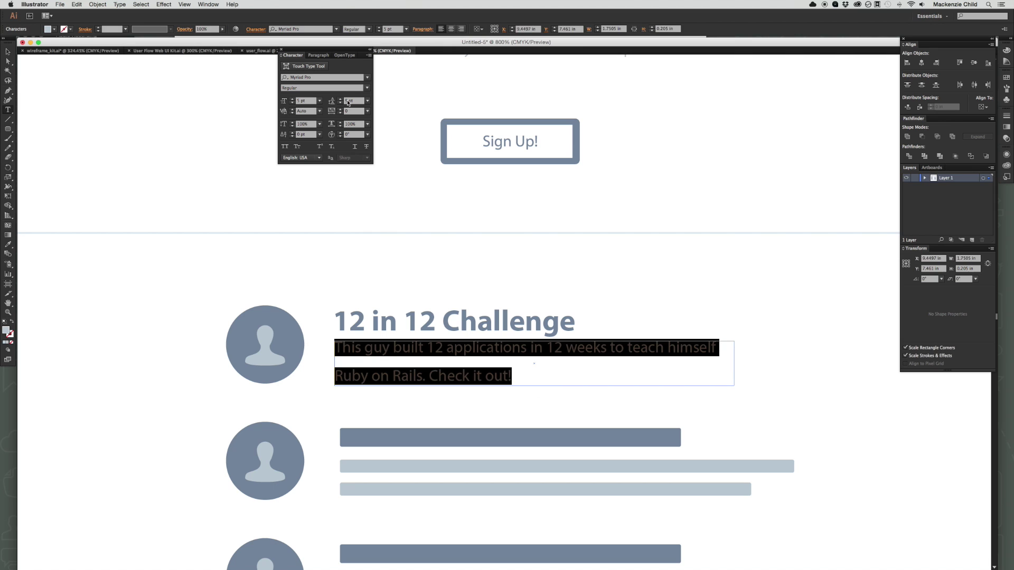
click(340, 102)
click(340, 103)
click(340, 103)
key(Escape)
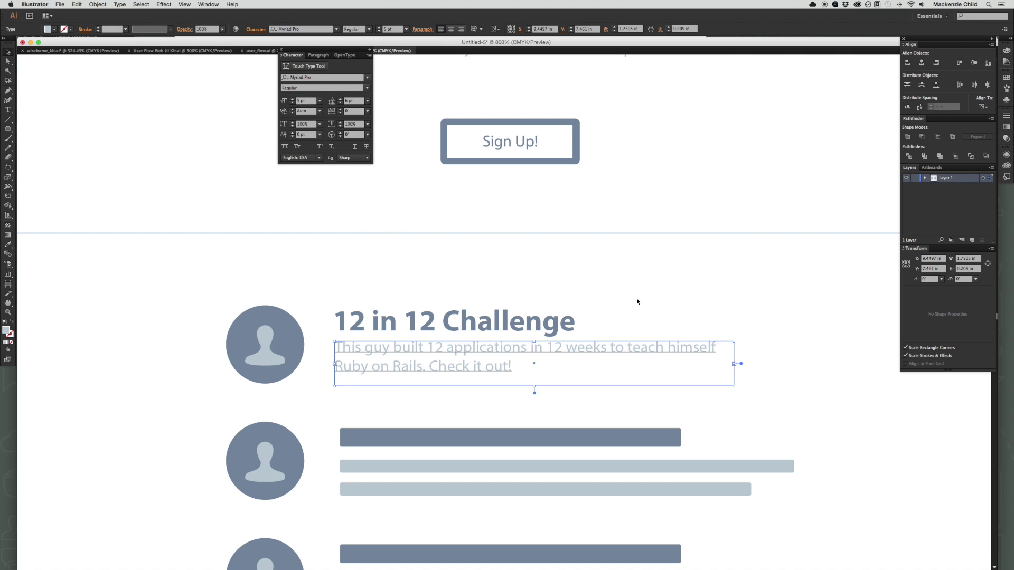
click(635, 299)
drag(412, 349, 413, 353)
click(411, 324)
Replace the second list item's placeholder bars with a copy of the first item's headline and paragraph.
scroll(652, 392, down, 5)
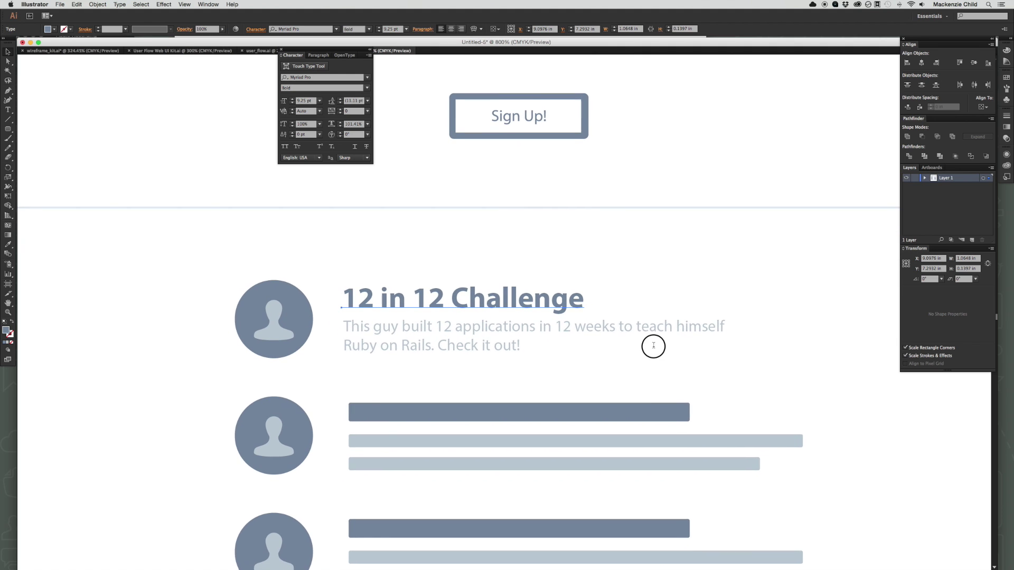
scroll(654, 348, down, 5)
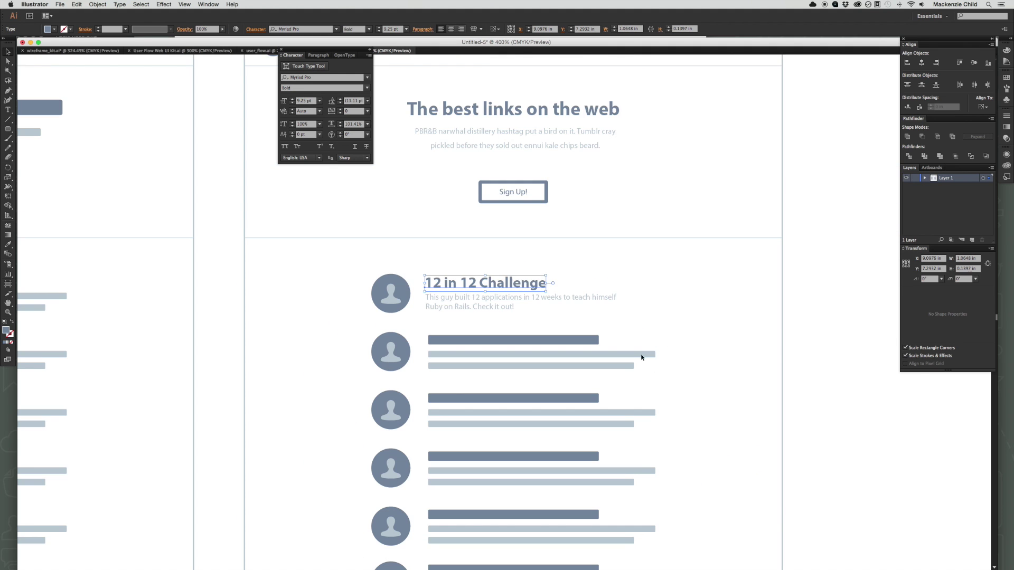
scroll(386, 241, down, 2)
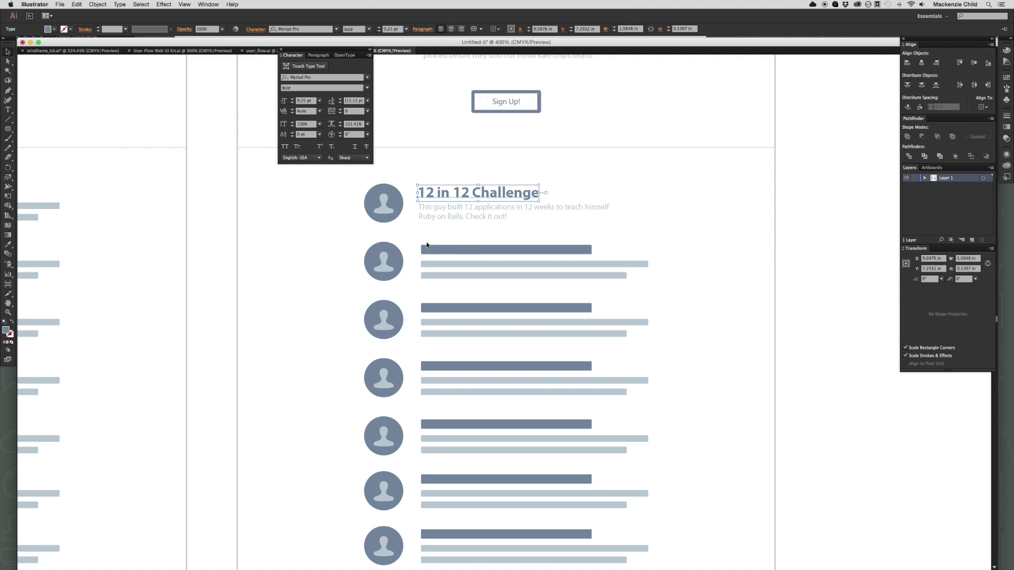
drag(422, 244, 652, 290)
key(Delete)
drag(504, 233, 427, 171)
drag(488, 192, 486, 248)
Switch to the Hipster Ipsum page in Chrome, copy "narwhal distillery hashtag" and paste it over the second item's headline in Illustrator.
key(super+Tab)
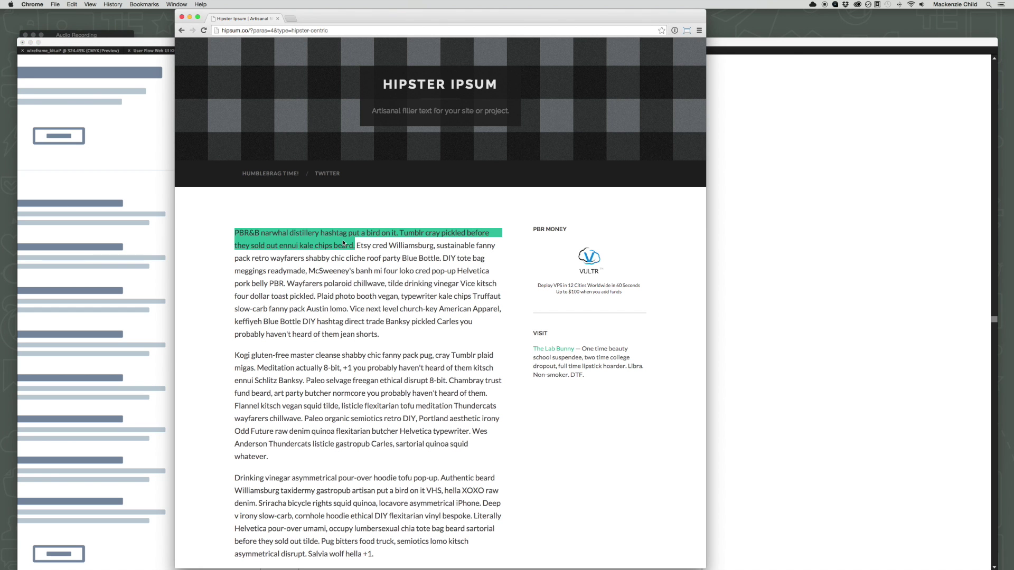
click(284, 235)
drag(262, 234, 347, 232)
key(super+c)
key(super+Tab)
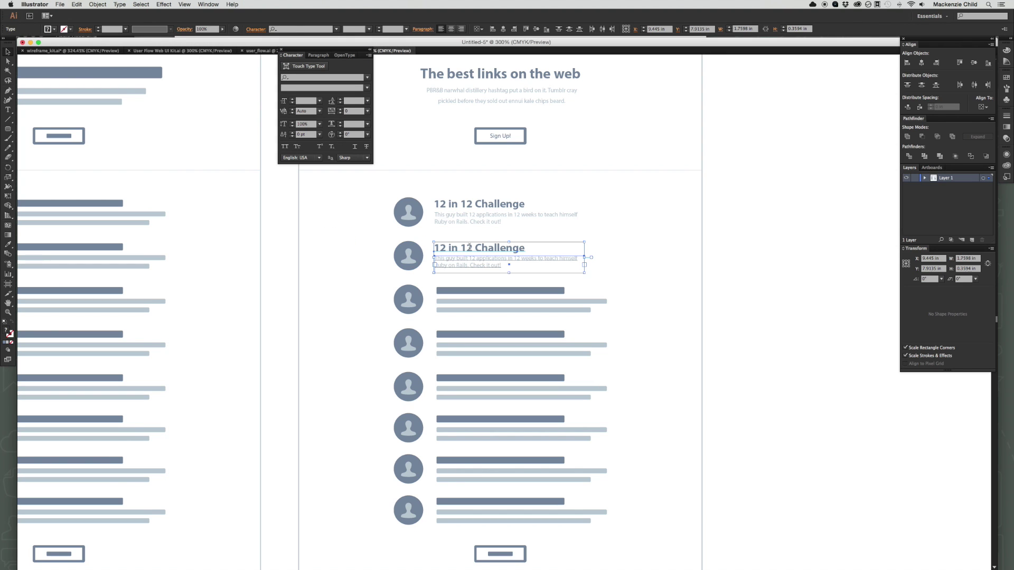
triple_click(469, 246)
key(super+v)
Capitalise each word of the second item's headline to read "Narwhal Distillery Hashtag".
drag(438, 250, 433, 249)
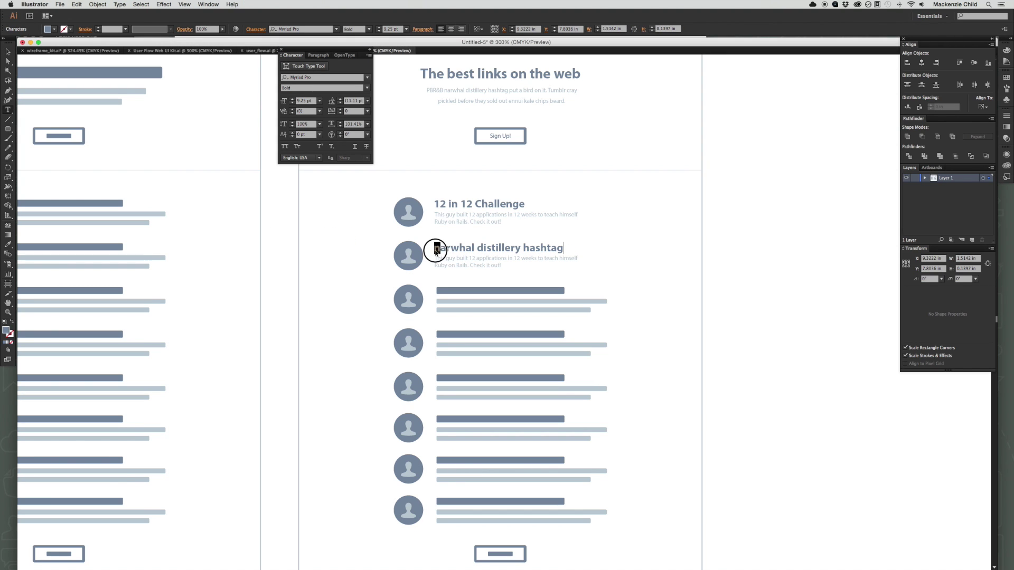
text(N)
click(480, 252)
text(D)
drag(531, 250, 526, 249)
text(H)
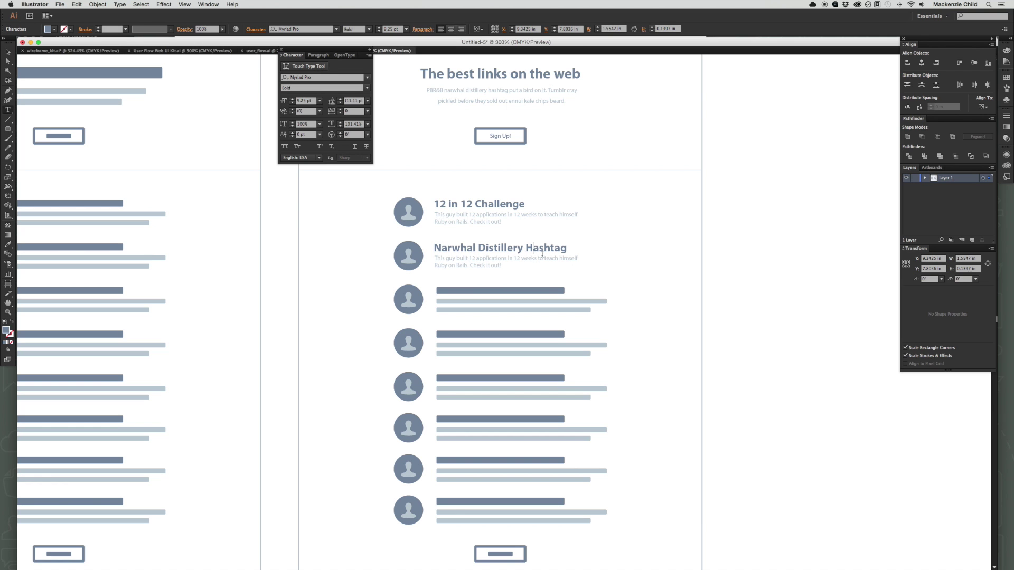
key(Escape)
Copy the Hipster Ipsum text from "PBR&B narwhal" to "kale chips beard." in Chrome and replace the second item's paragraph with it in Illustrator.
key(super+Tab)
drag(234, 232, 355, 245)
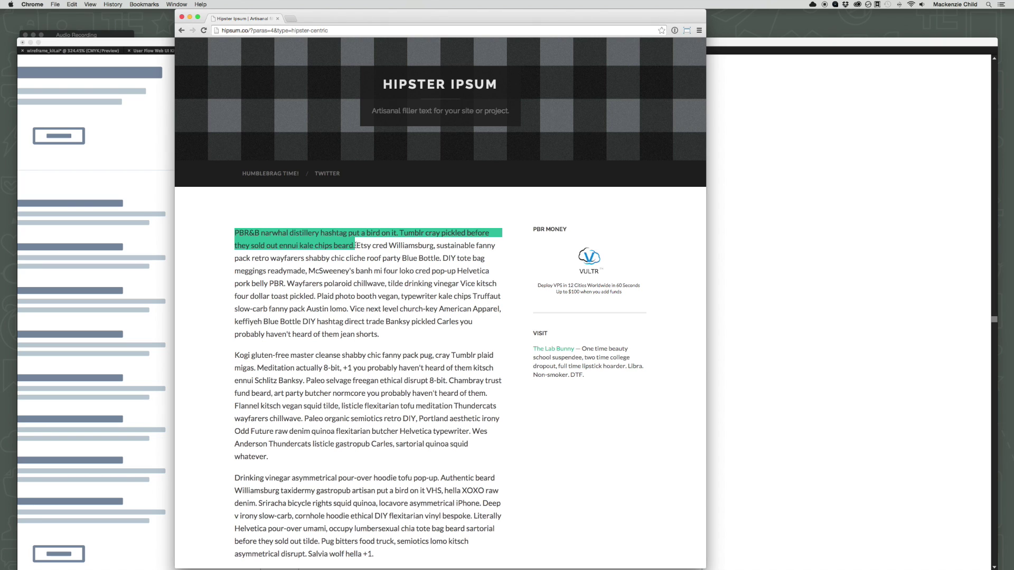
key(super+c)
key(super+Tab)
double_click(462, 261)
key(super+a)
key(super+v)
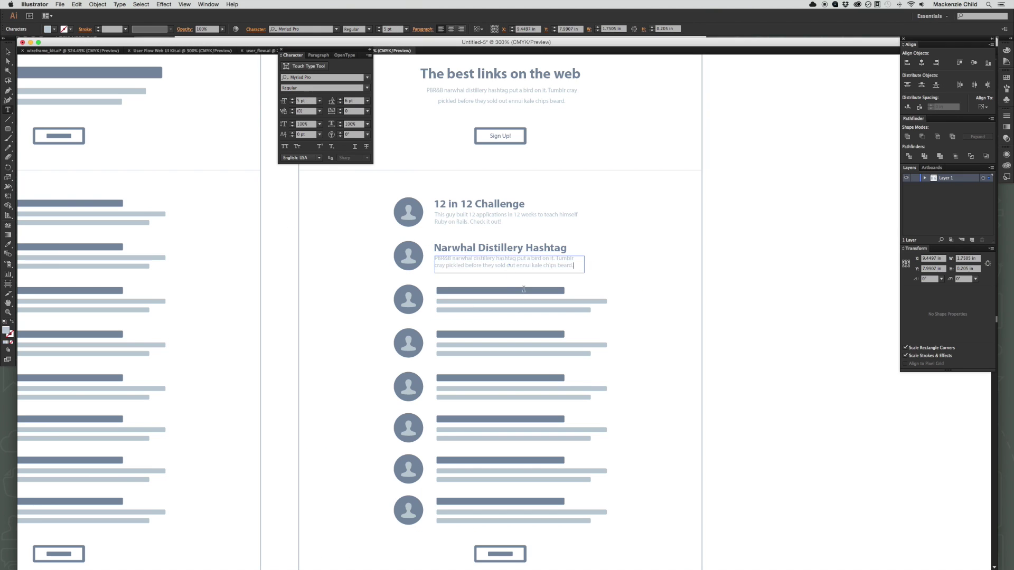
key(Escape)
Delete the six remaining placeholder list items below "Narwhal Distillery Hashtag", including their user icons.
key(a)
drag(430, 283, 373, 276)
key(Delete)
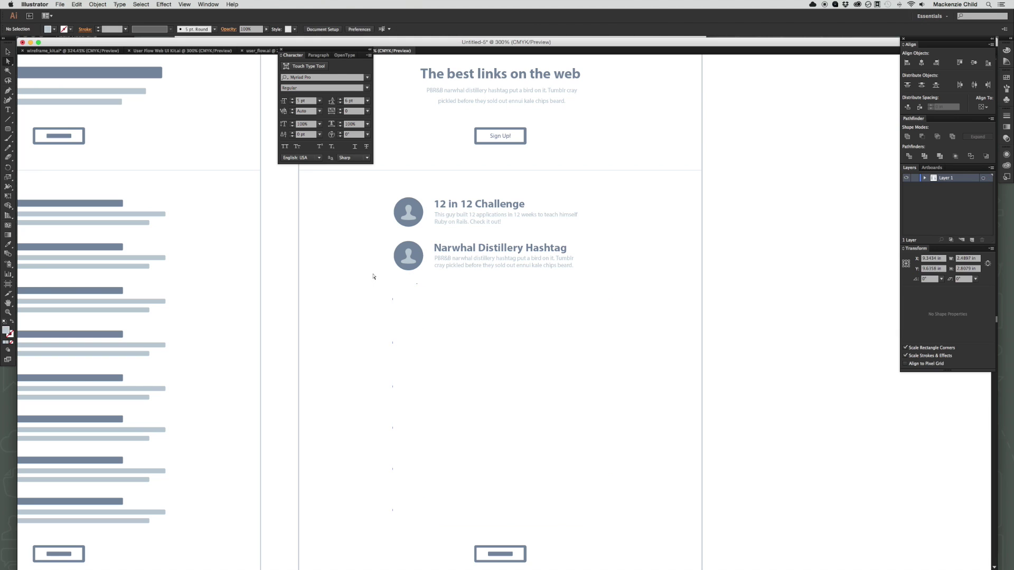
key(v)
drag(579, 289, 394, 236)
drag(414, 274, 412, 299)
key(super+d)
key(super+d)
key(super+d)
key(super+d)
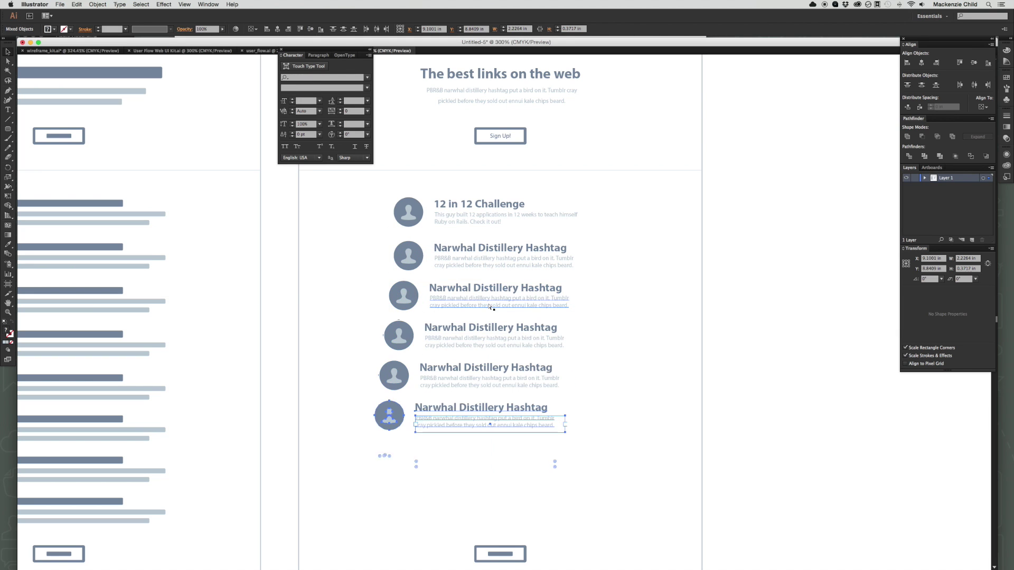
key(super+z)
key(super+z)
key(super+z)
key(super+z)
key(super+z)
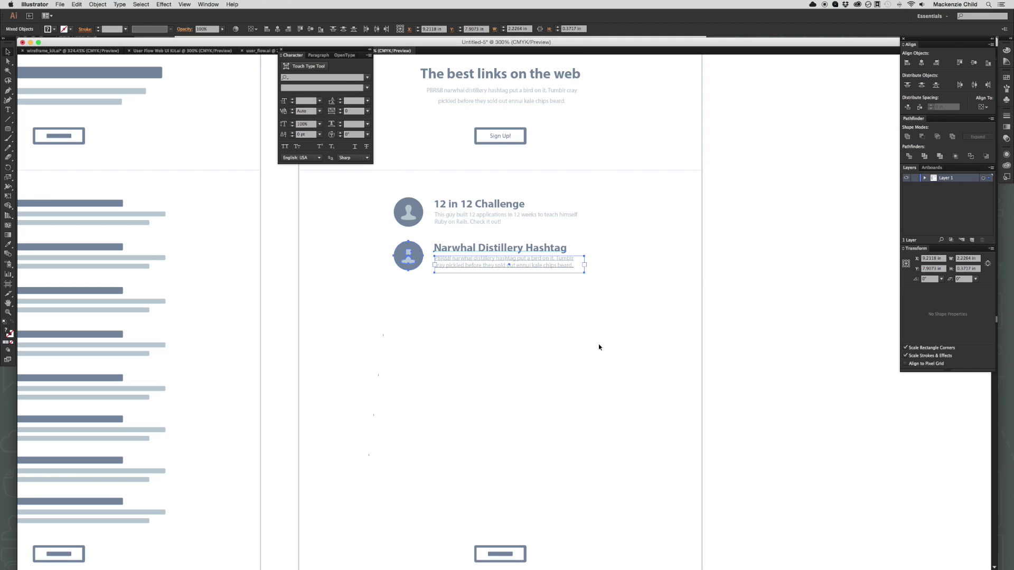
Duplicate the second list item straight down and repeat the duplication until six copies fill the list.
drag(578, 300, 369, 233)
drag(413, 266, 424, 300)
scroll(424, 299, down, 2)
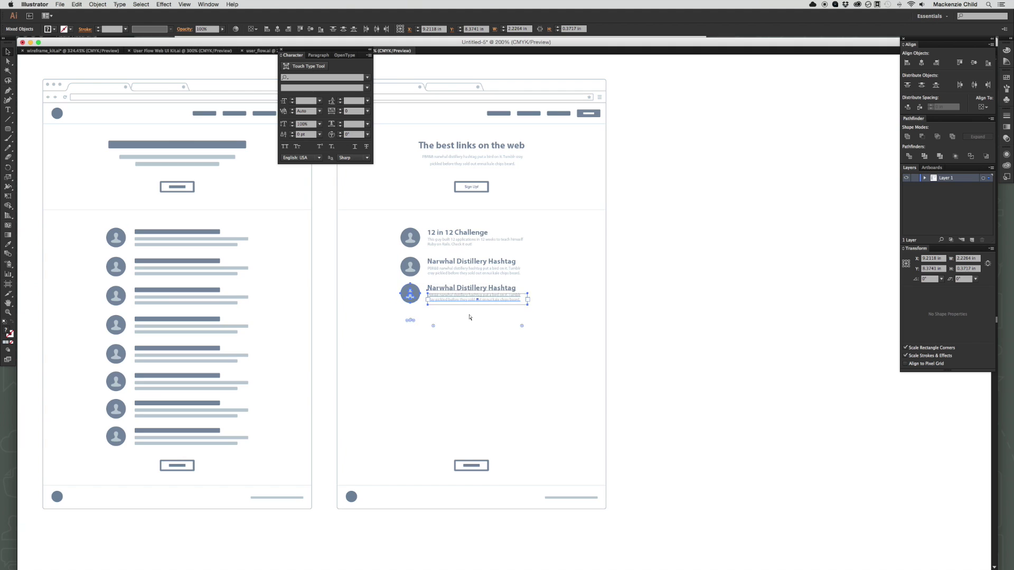
key(super+d)
key(super+d)
key(super+d)
key(super+d)
key(super+d)
click(531, 348)
Delete the six duplicated list items below the second one.
key(z)
drag(303, 233, 552, 505)
drag(606, 460, 527, 451)
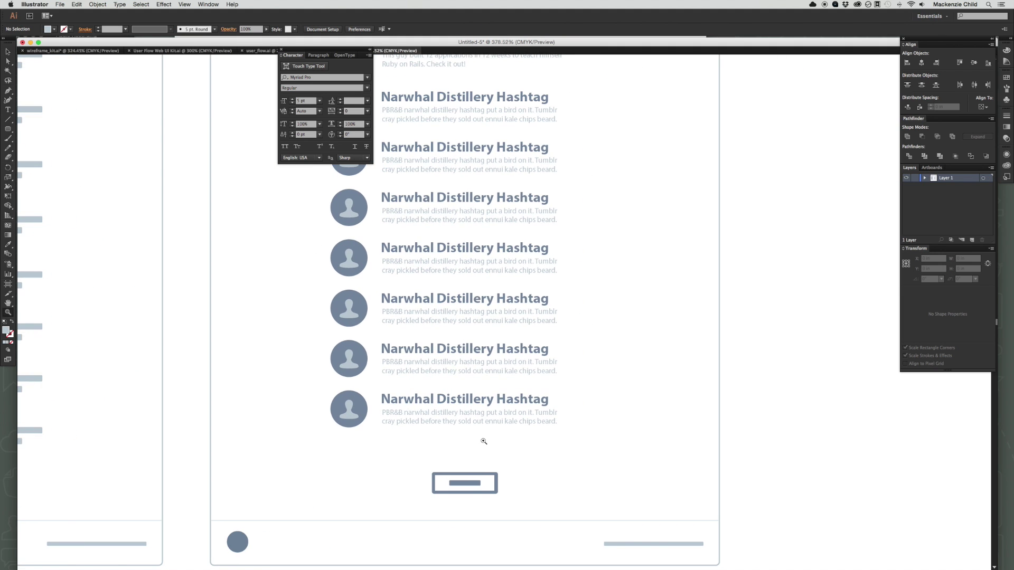
drag(500, 440, 583, 491)
click(408, 212)
key(super+minus)
key(super+minus)
key(super+minus)
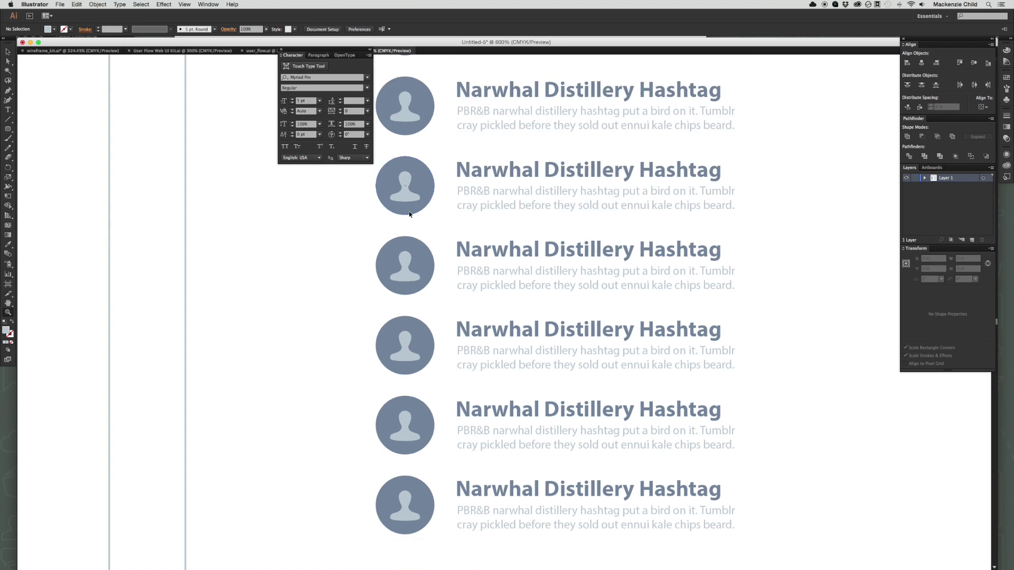
key(v)
drag(427, 190, 632, 433)
key(Delete)
Duplicate the grouped second list item straight down six times and distribute all seven "Narwhal Distillery Hashtag" items with equal vertical spacing.
drag(544, 189, 465, 217)
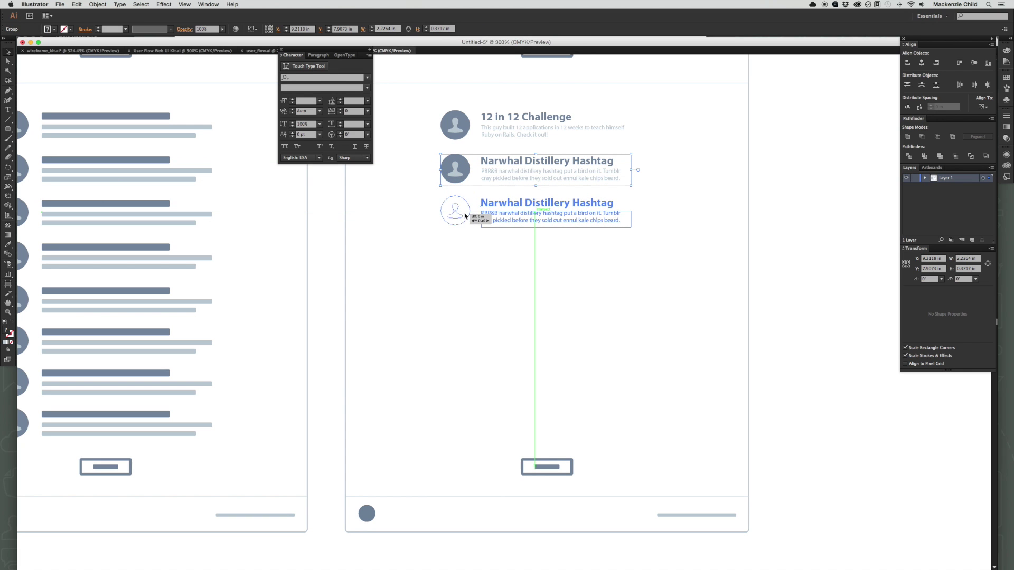
key(ctrl+d)
key(ctrl+d)
key(ctrl+d)
key(ctrl+d)
key(ctrl+d)
click(657, 290)
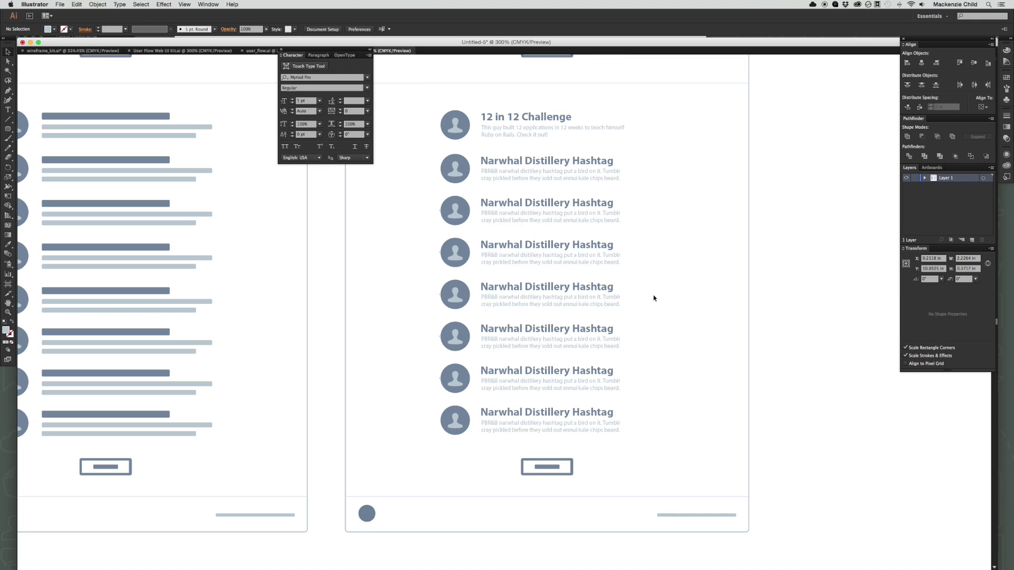
drag(654, 449, 441, 151)
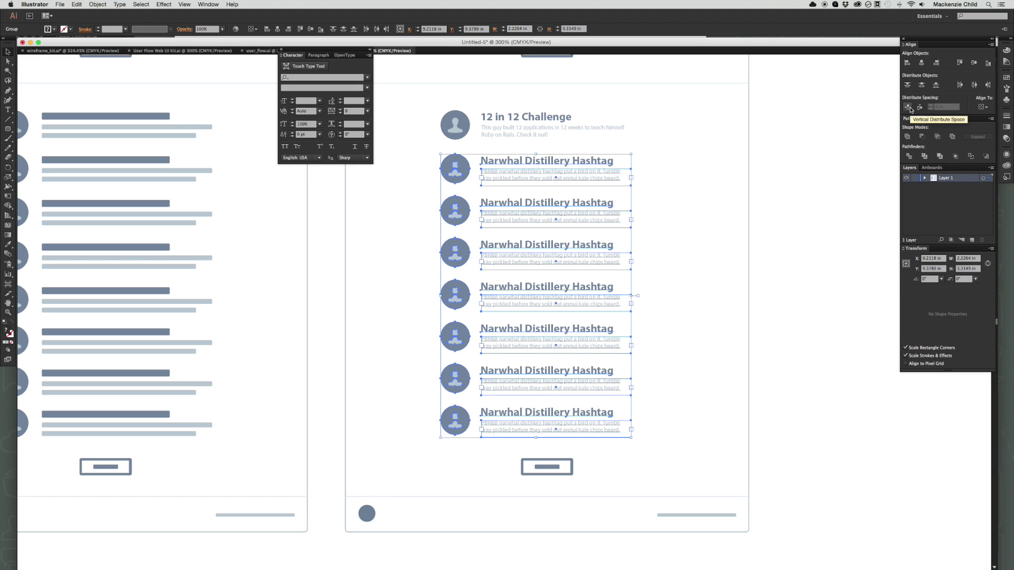
click(658, 200)
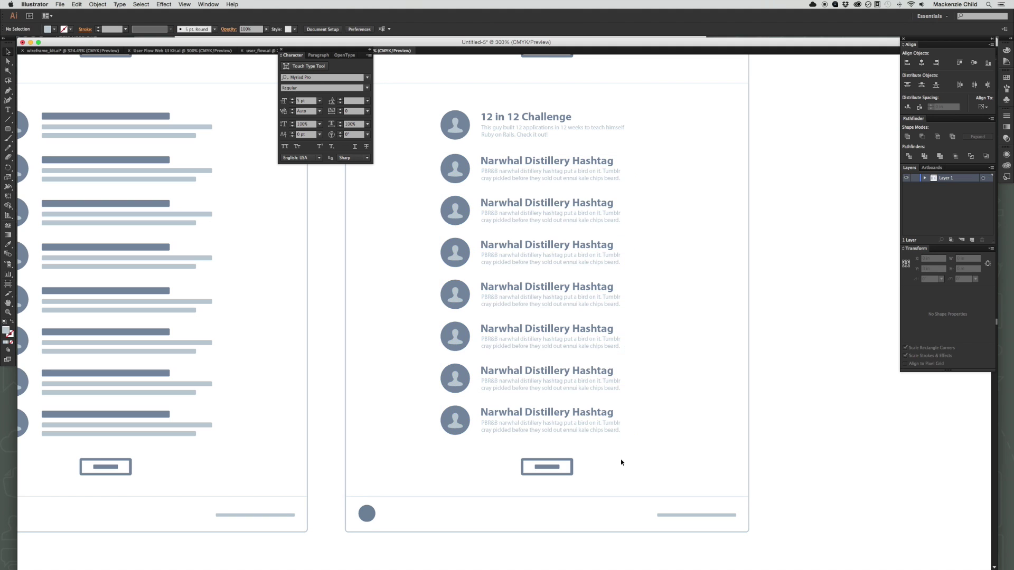
Delete the placeholder bar inside the outlined button below the detailed list.
scroll(592, 394, down, 2)
scroll(592, 394, right, 2)
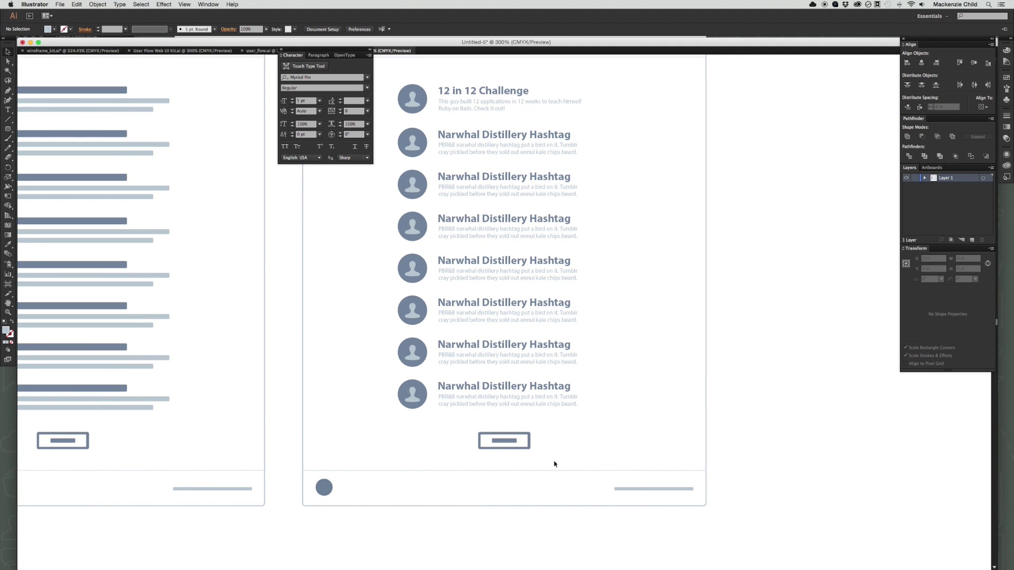
key(z)
drag(362, 396, 715, 493)
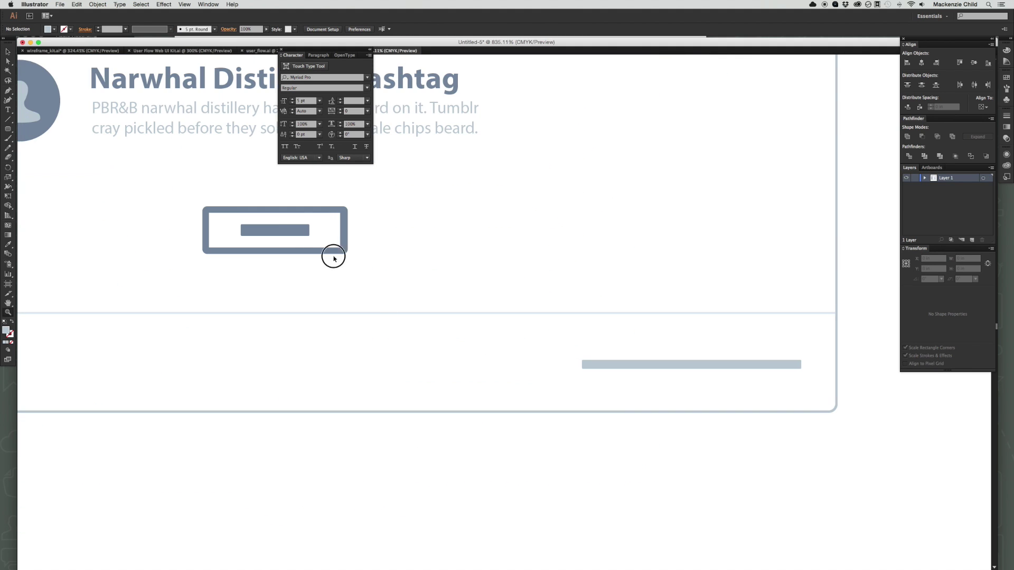
scroll(333, 257, up, 3)
scroll(333, 257, left, 6)
drag(328, 235, 602, 353)
key(a)
click(444, 278)
key(Delete)
Add a text box reading "Load More" inside the bottom button and centre-align its text.
key(t)
drag(206, 224, 665, 324)
text(Load More)
key(Escape)
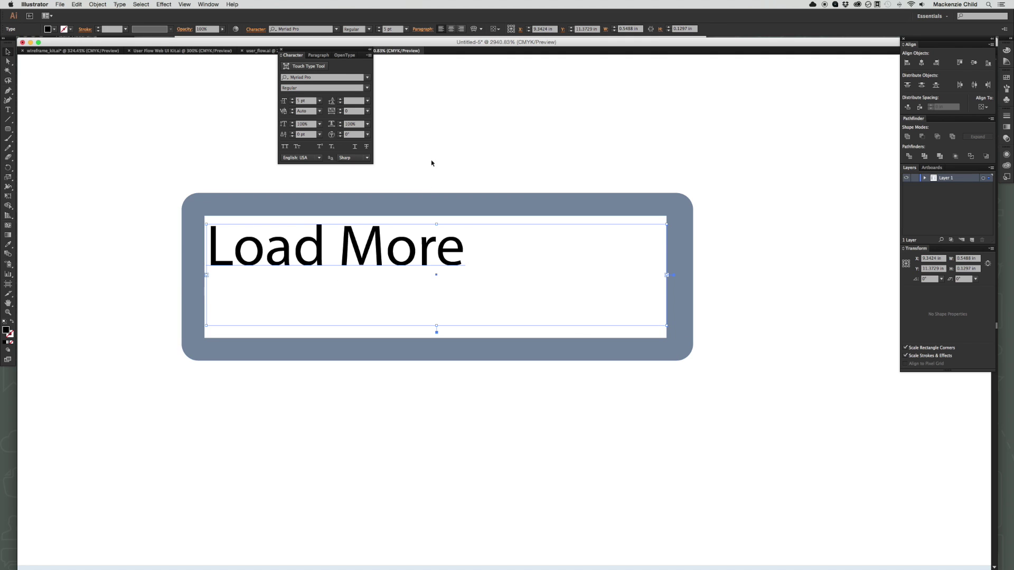
click(456, 30)
Convert the "Load More" text to outlines and move it down to the button's vertical centre.
right_click(451, 257)
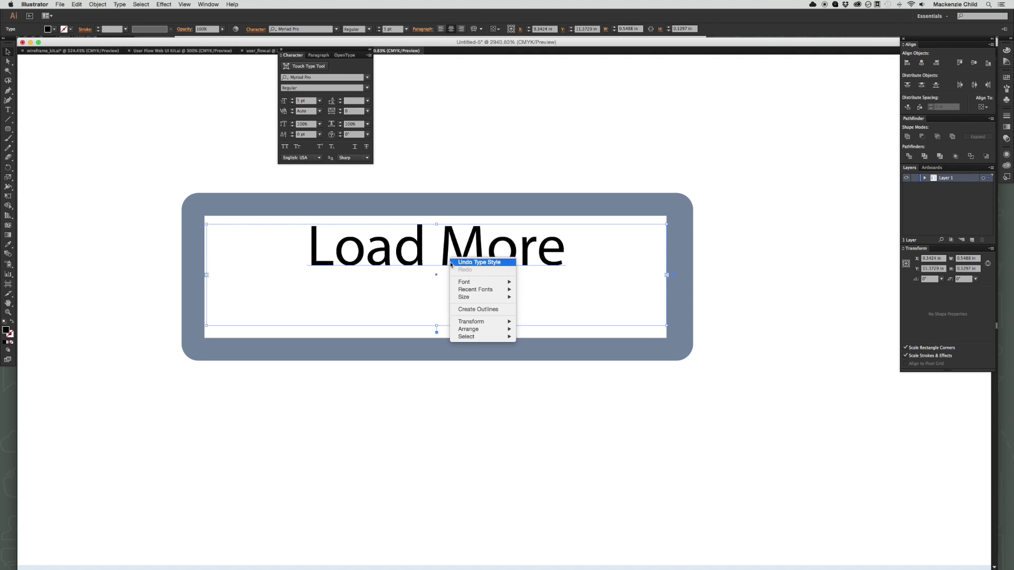
click(478, 309)
drag(464, 267, 464, 294)
key(shift+super+a)
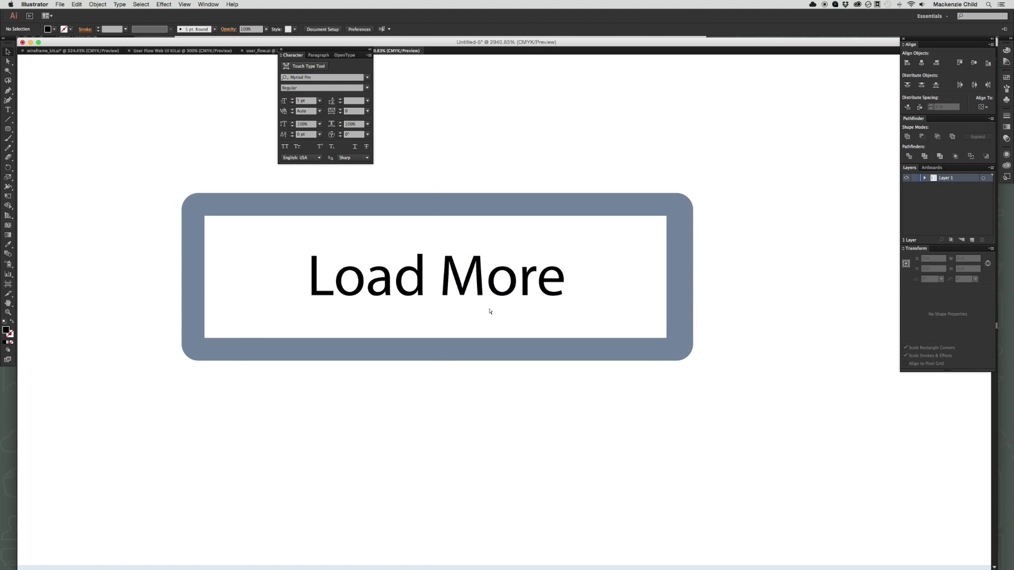
Match the "Load More" lettering to the button outline's slate-blue colour.
key(super+minus)
key(super+minus)
key(super+minus)
click(500, 309)
key(i)
click(496, 284)
key(v)
click(746, 373)
drag(747, 373, 776, 345)
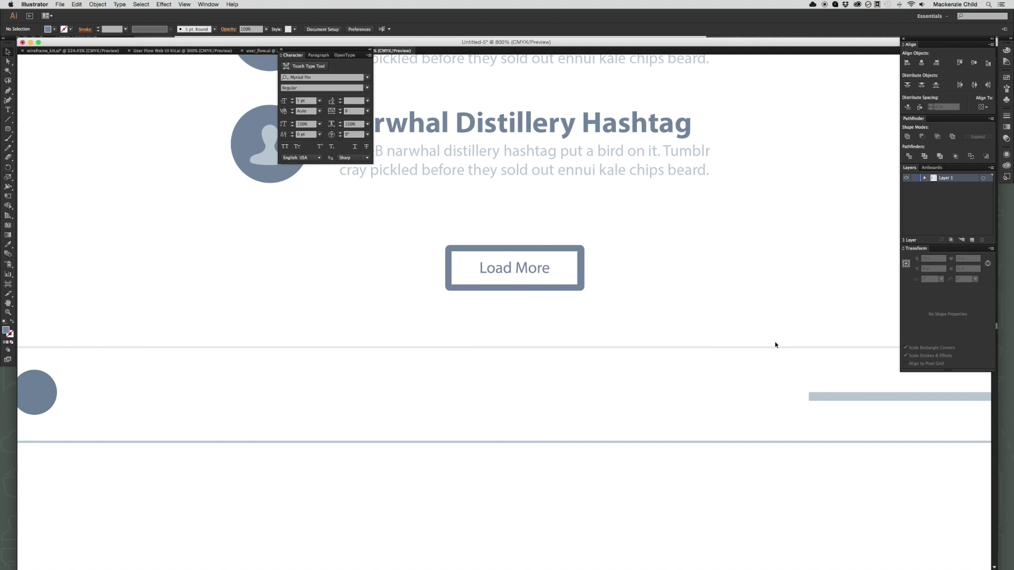
Add the footer text "©2015 Raddit All Rights Reserved" above the placeholder bar at the detailed page's lower-right corner.
key(super+minus)
drag(711, 264, 698, 325)
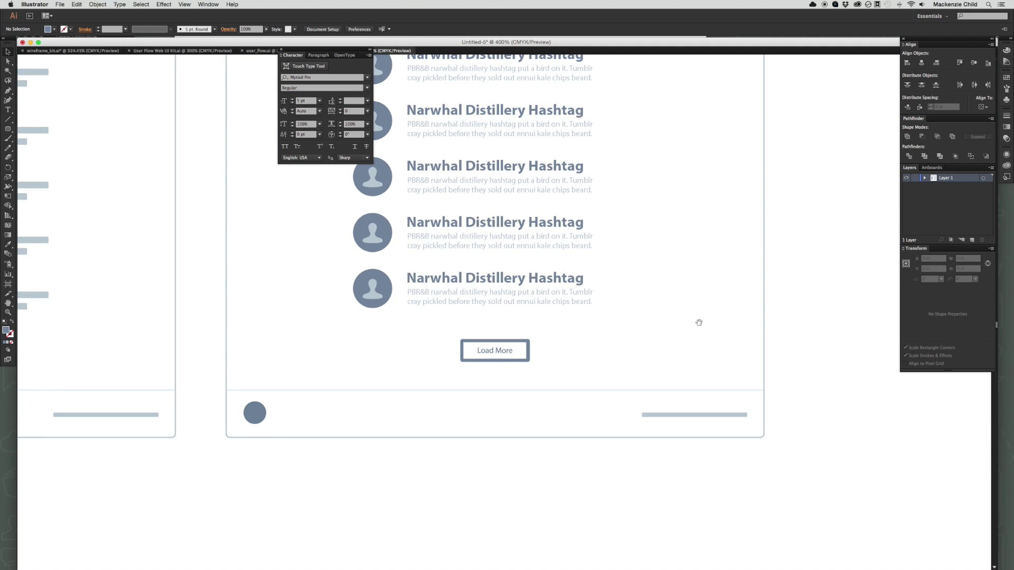
drag(613, 412, 792, 452)
key(t)
click(268, 234)
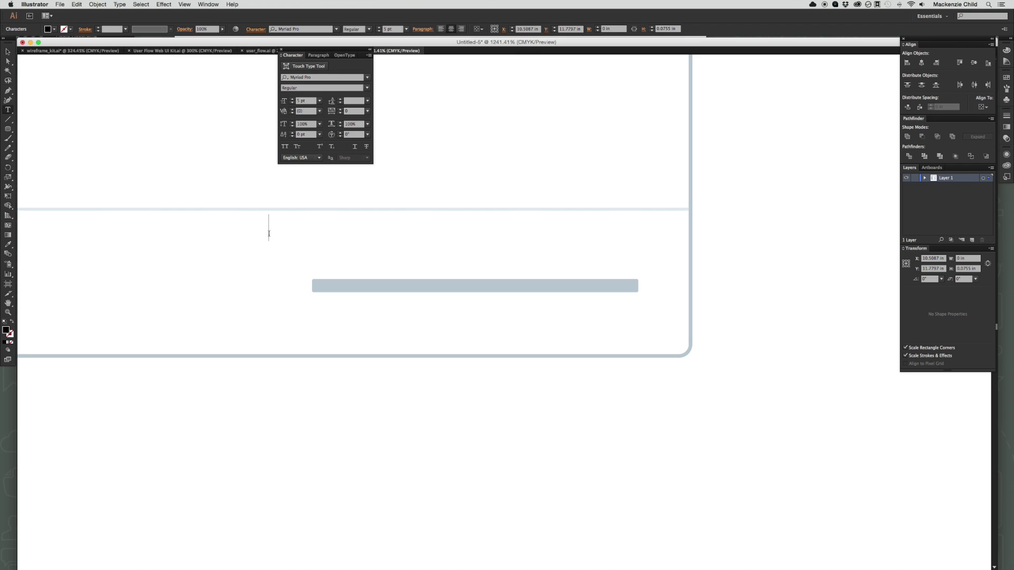
text(©2015 Raddit All Rights Resev)
key(BackSpace)
text(rved)
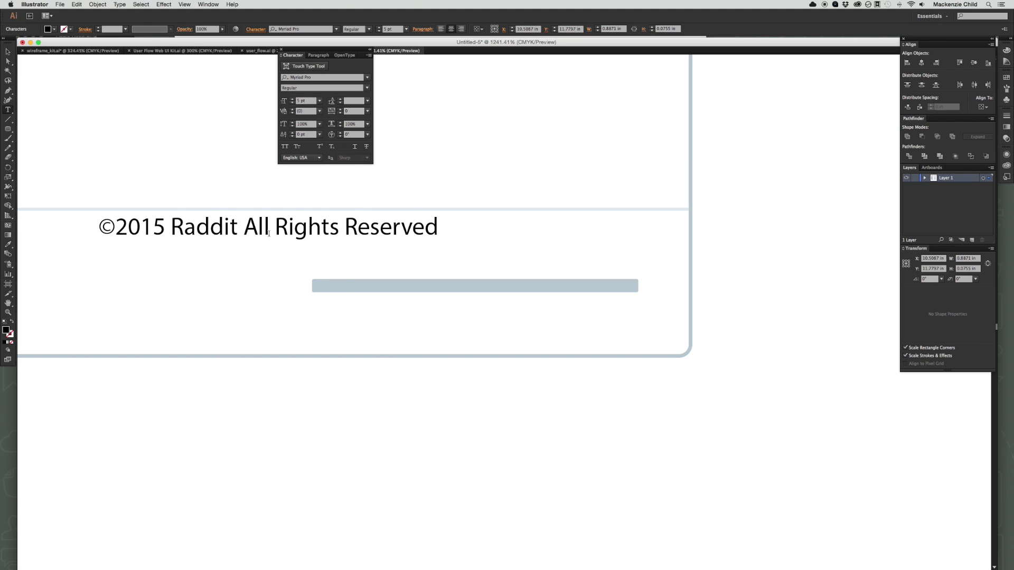
key(Escape)
Convert the copyright text to outlines and fit it just above the footer placeholder bar, scaled down to about the bar's width.
right_click(279, 226)
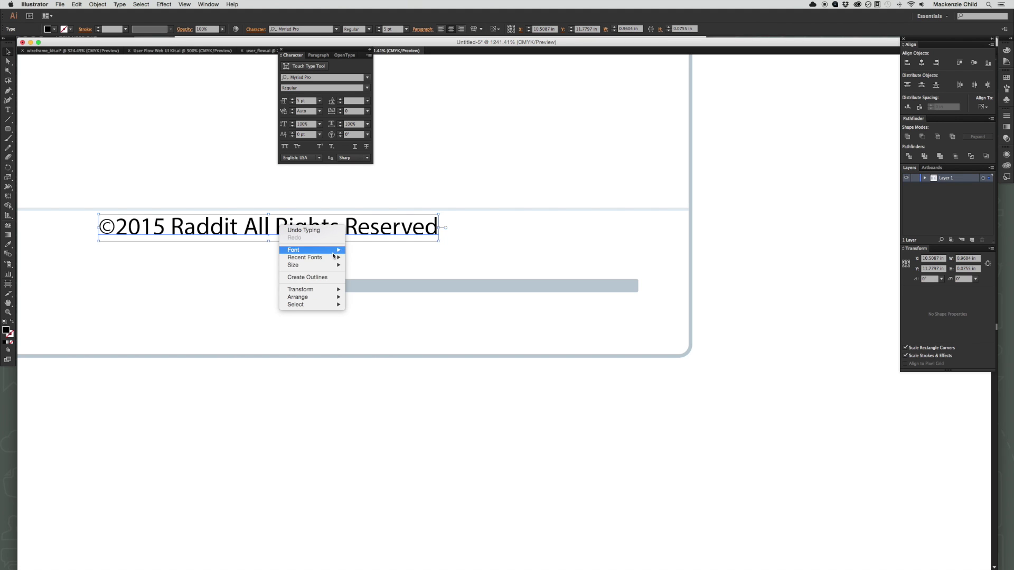
click(311, 277)
drag(367, 229, 577, 271)
mouse_move(301, 262)
mouse_down()
mouse_move(328, 276)
mouse_move(317, 262)
mouse_up()
Match the copyright lettering to the footer placeholder bar's light blue-grey colour and delete the bar.
key(i)
click(397, 289)
click(409, 284)
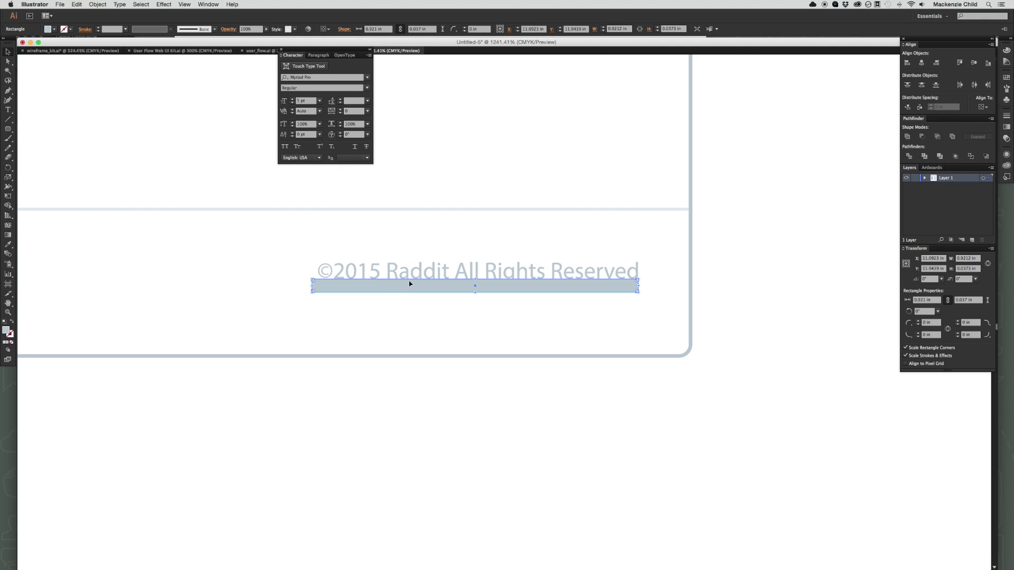
key(Delete)
Move the outlined copyright text down to the footer's vertical centre.
click(413, 274)
drag(410, 271, 423, 288)
click(437, 314)
Close the Character panel and review the placeholder page and the detailed page side by side in full.
key(super+minus)
key(super+minus)
key(super+minus)
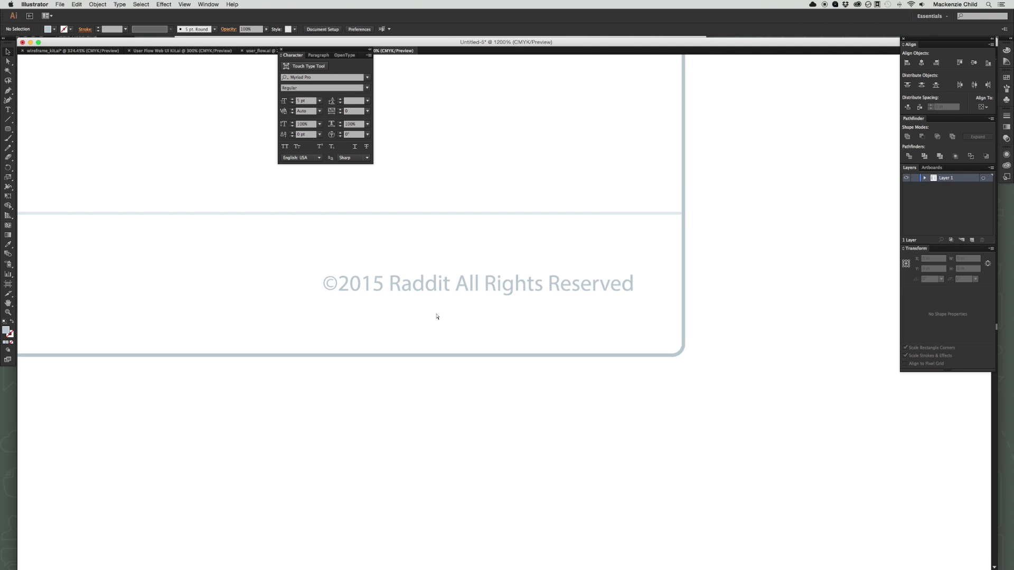
key(super+minus)
scroll(545, 332, left, 5)
scroll(546, 333, up, 3)
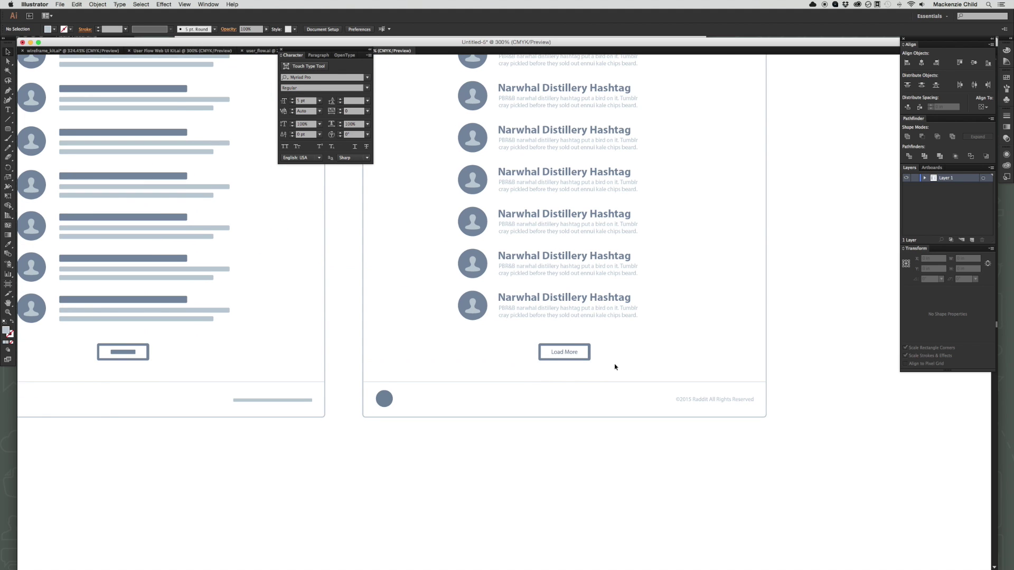
key(super+minus)
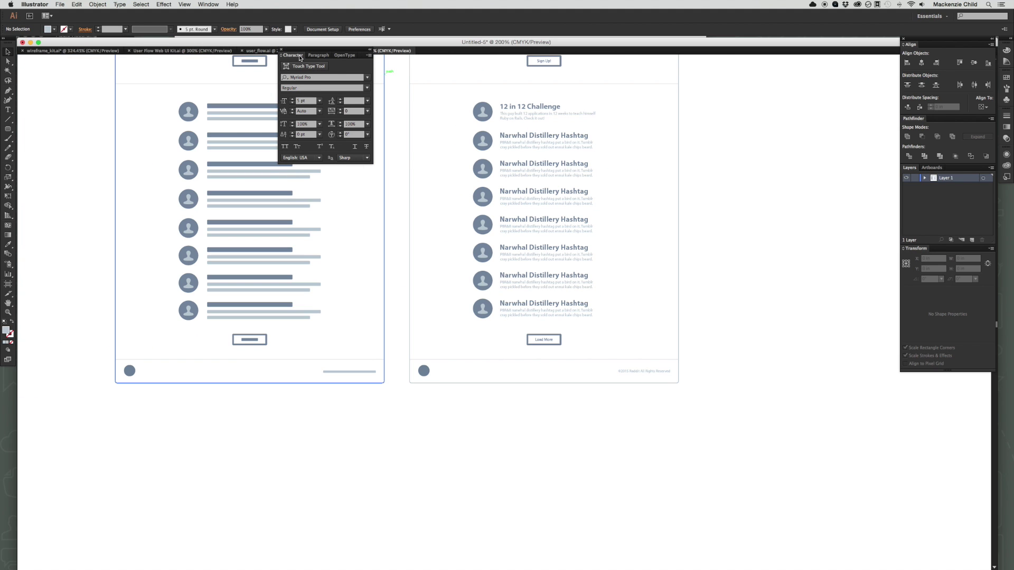
click(282, 52)
drag(525, 145, 543, 235)
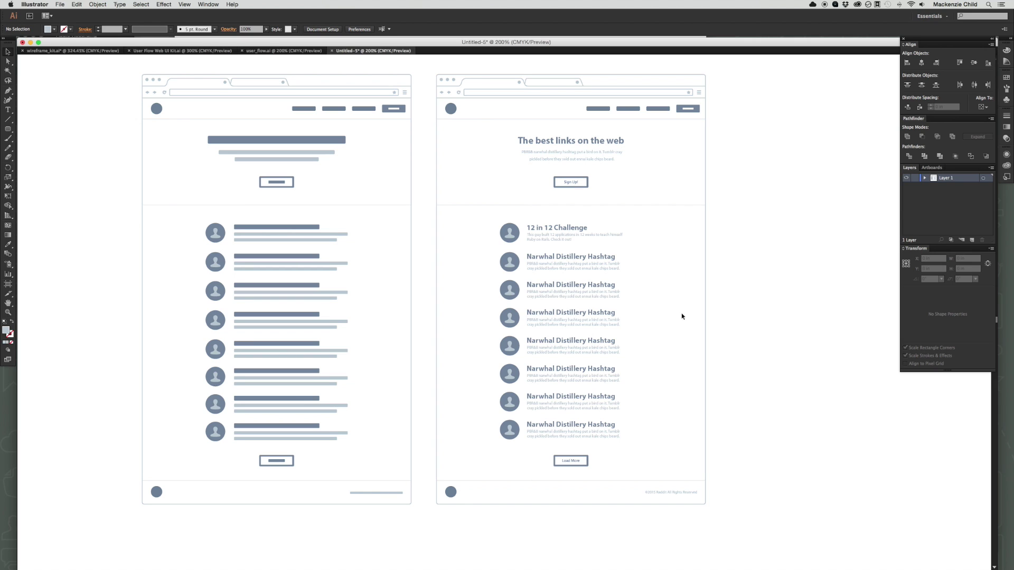
scroll(681, 316, right, 5)
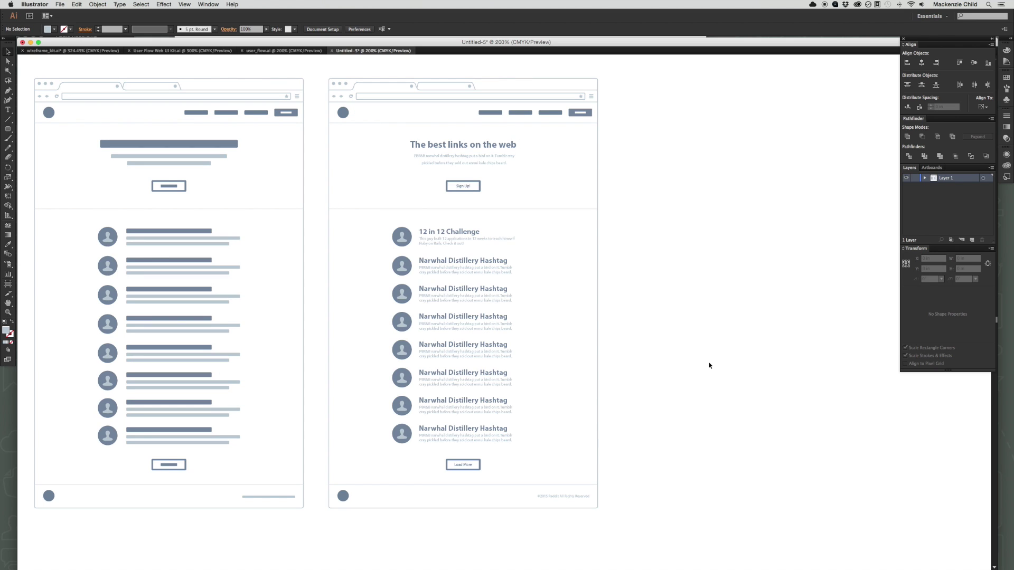